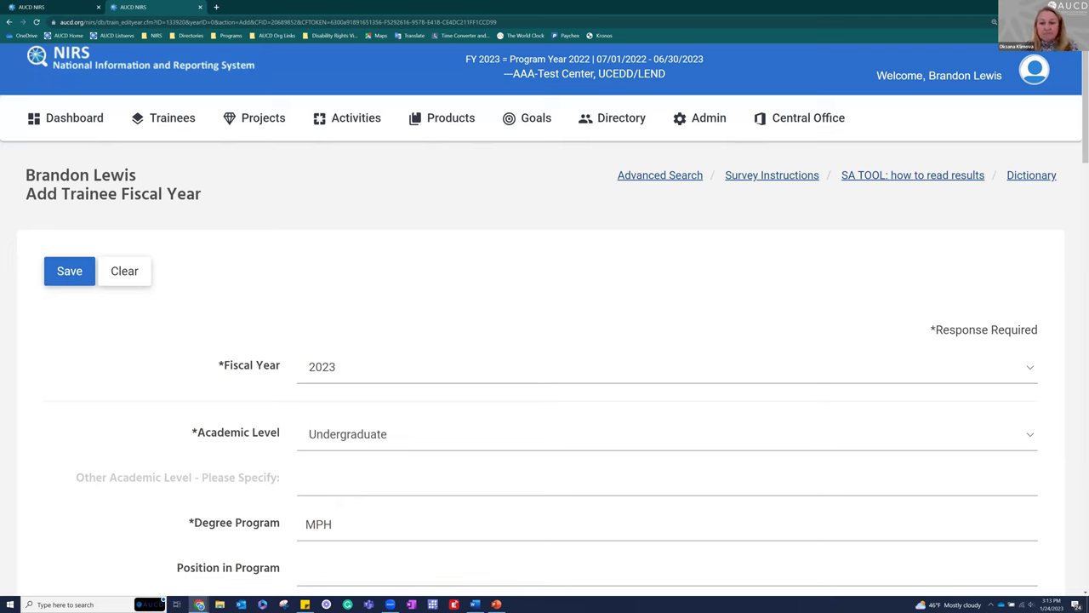
pyautogui.hotkey('alt', 'Tab')
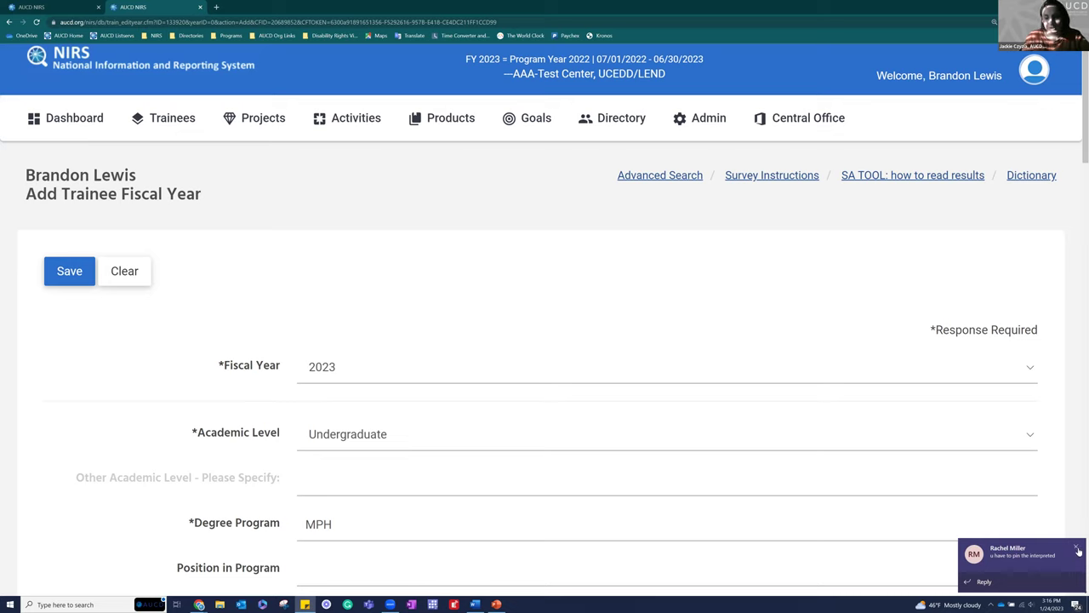
pyautogui.click(1078, 549)
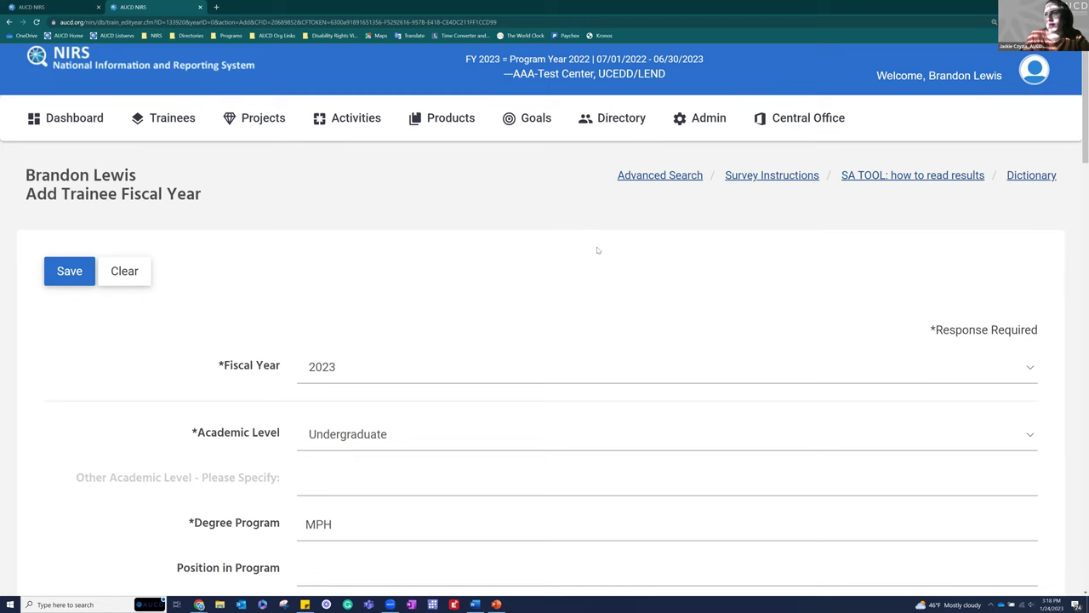
# Reselect Masters in the Academic Level dropdown and scroll to review the form
pyautogui.scroll(-1, 596, 248)
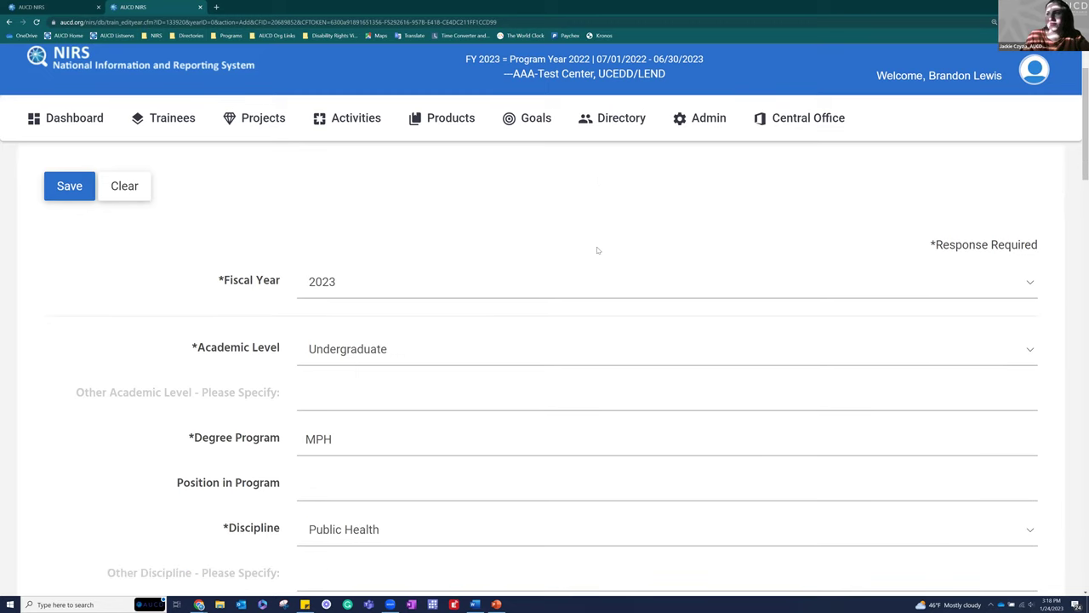
pyautogui.click(448, 362)
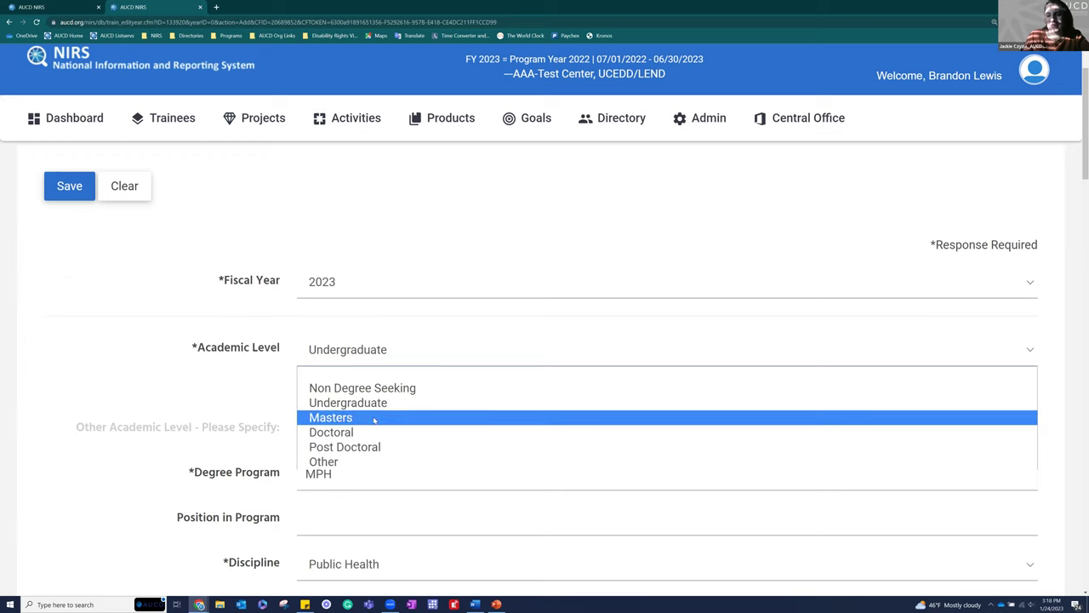
pyautogui.click(374, 418)
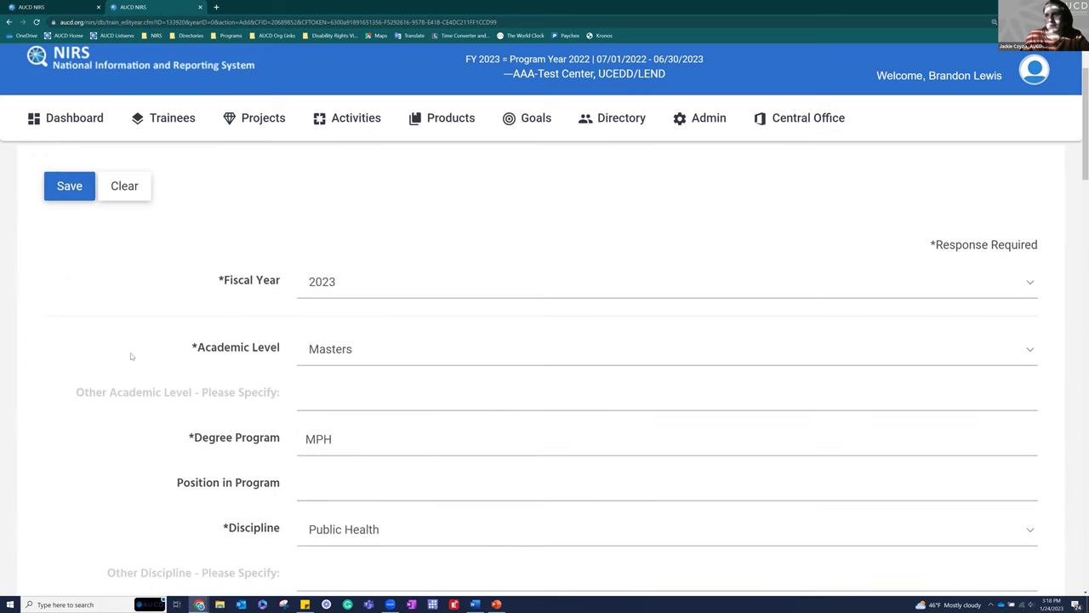
pyautogui.scroll(1, 131, 356)
pyautogui.scroll(-1, 131, 356)
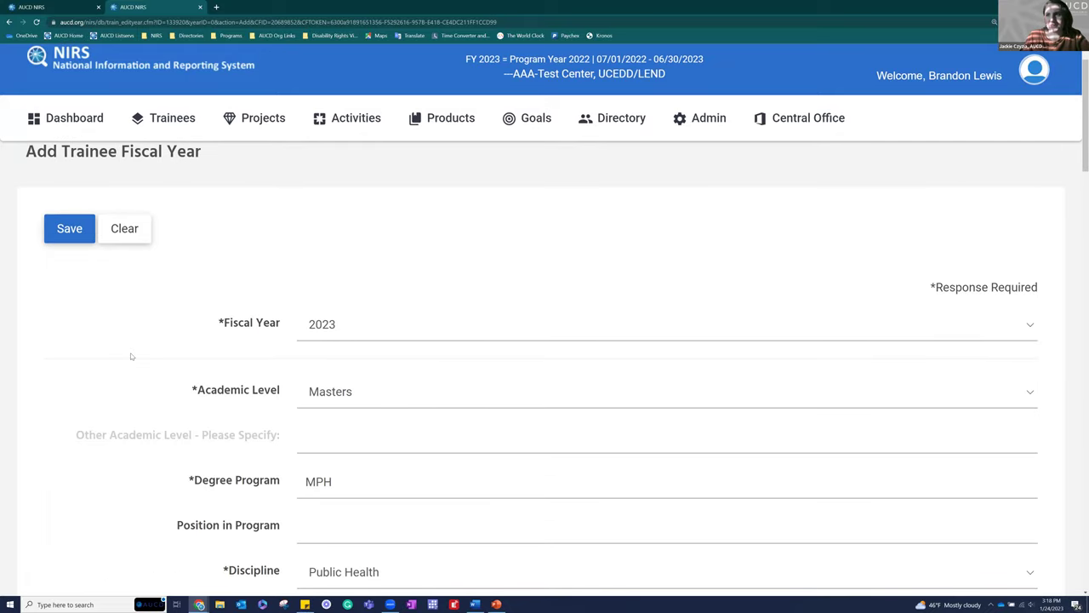
pyautogui.scroll(-2, 131, 356)
pyautogui.scroll(1, 131, 355)
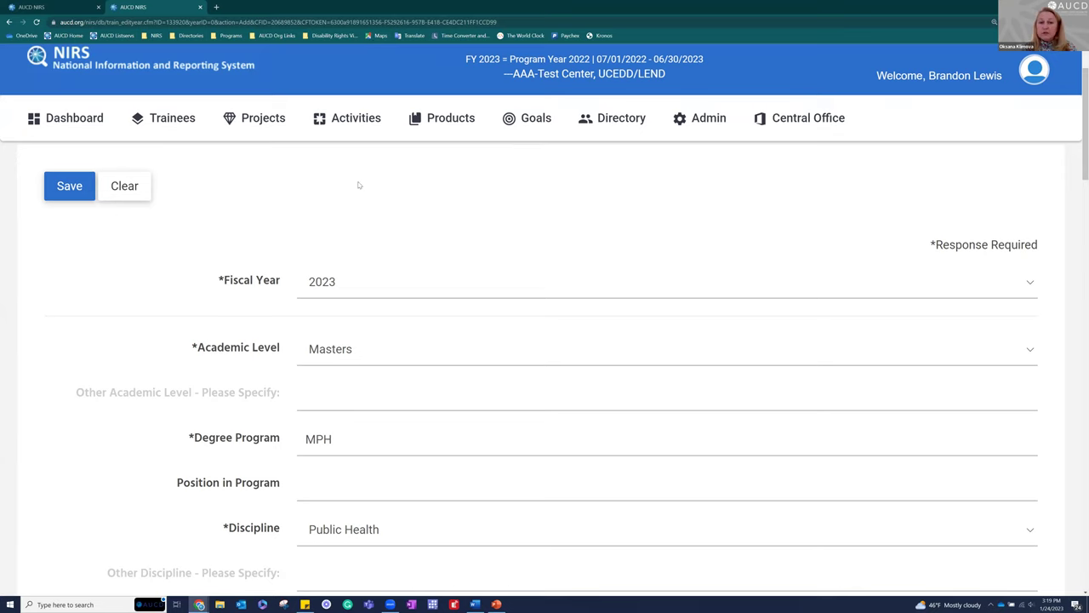
# Change the Academic Level to Other and click into its empty Please Specify box
pyautogui.click(357, 351)
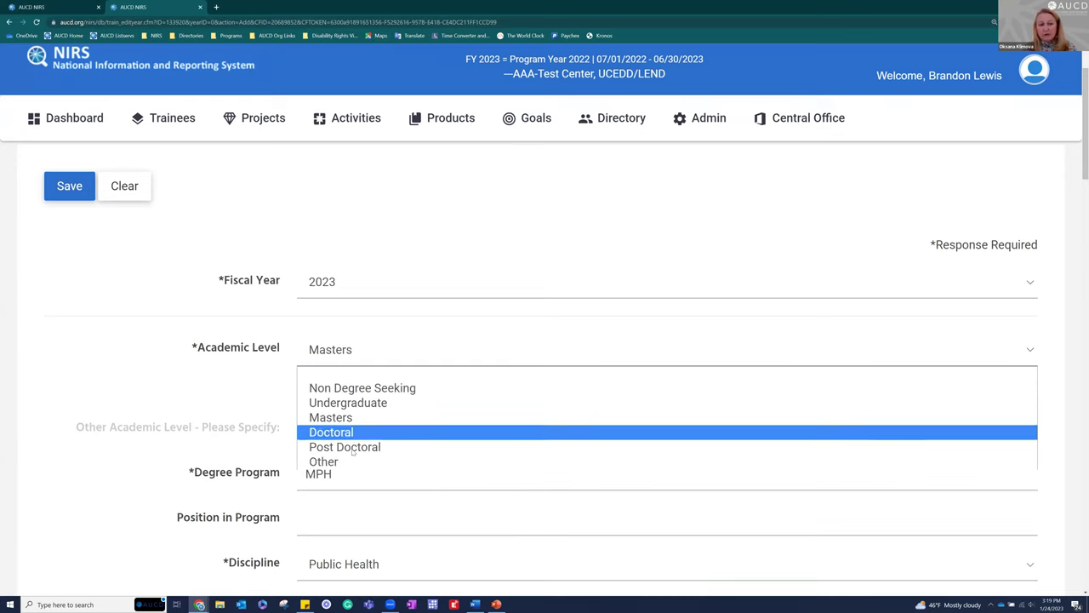
pyautogui.click(225, 402)
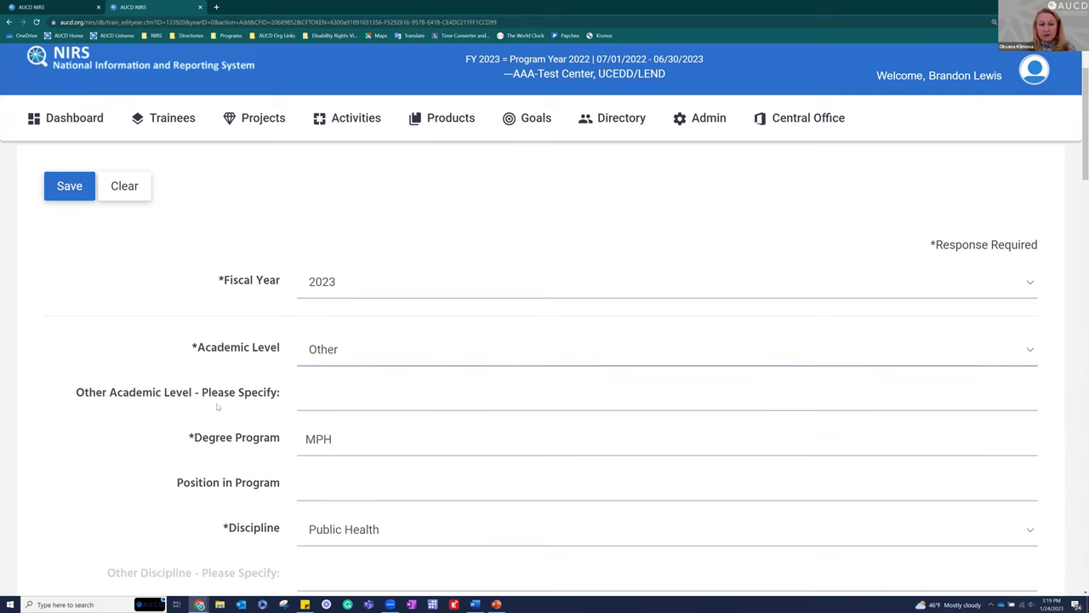
pyautogui.click(325, 404)
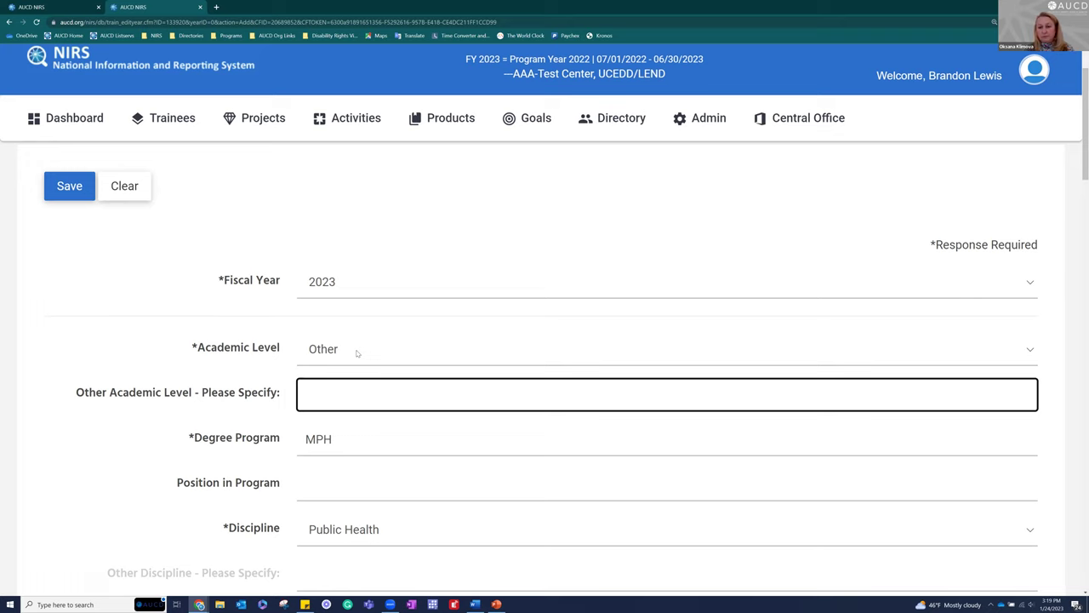
pyautogui.click(356, 352)
# Switch the Academic Level from Other back to Masters and leave the field
pyautogui.click(347, 357)
pyautogui.click(348, 356)
pyautogui.click(341, 407)
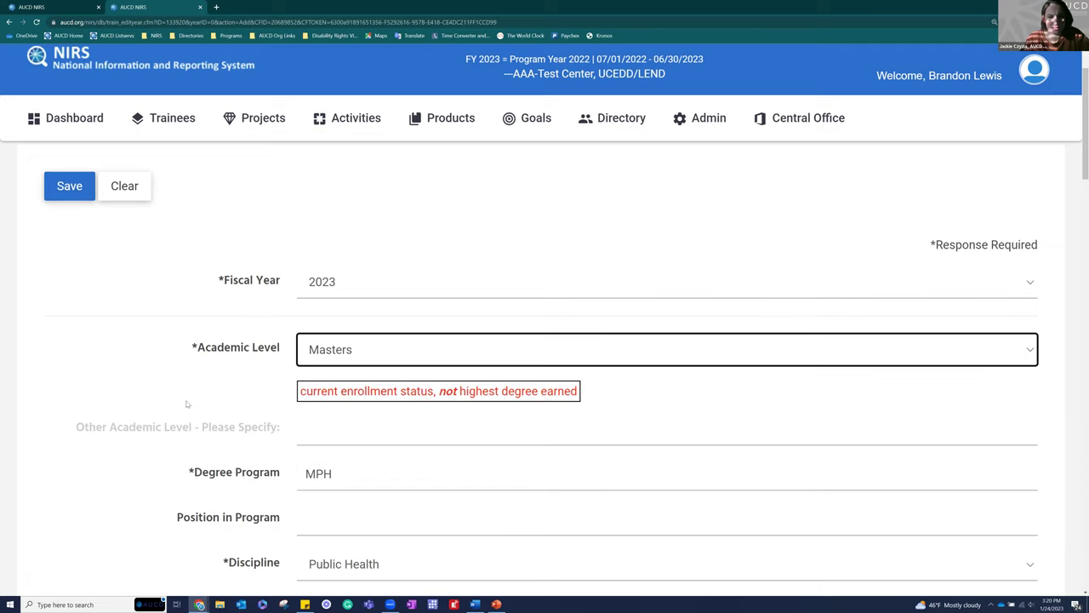
pyautogui.click(187, 405)
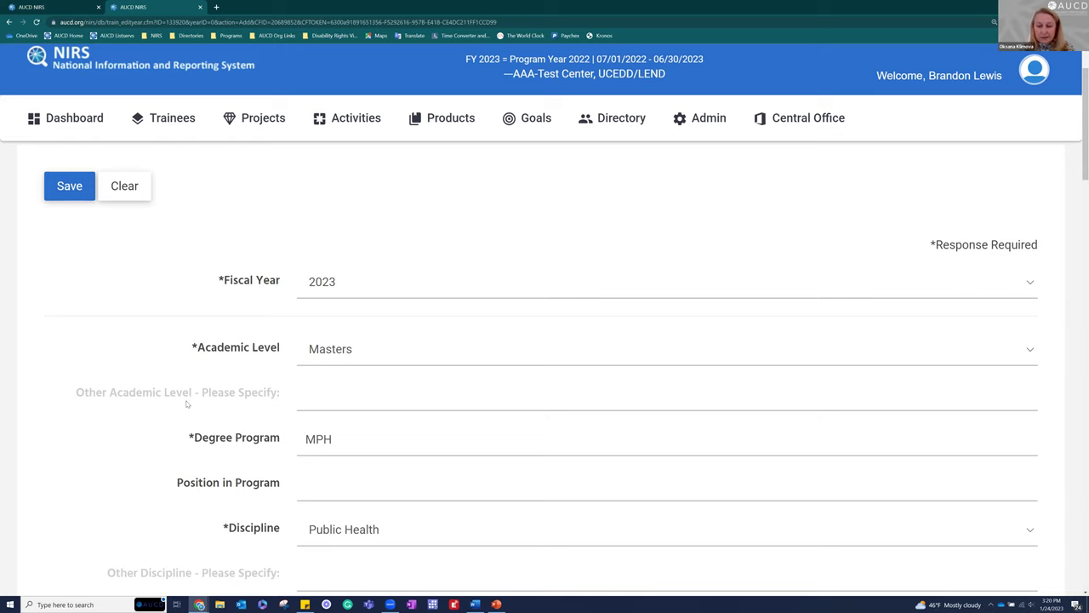
# Set Academic Level to Non Degree Seeking, rechecking the list twice and keeping it
pyautogui.click(381, 356)
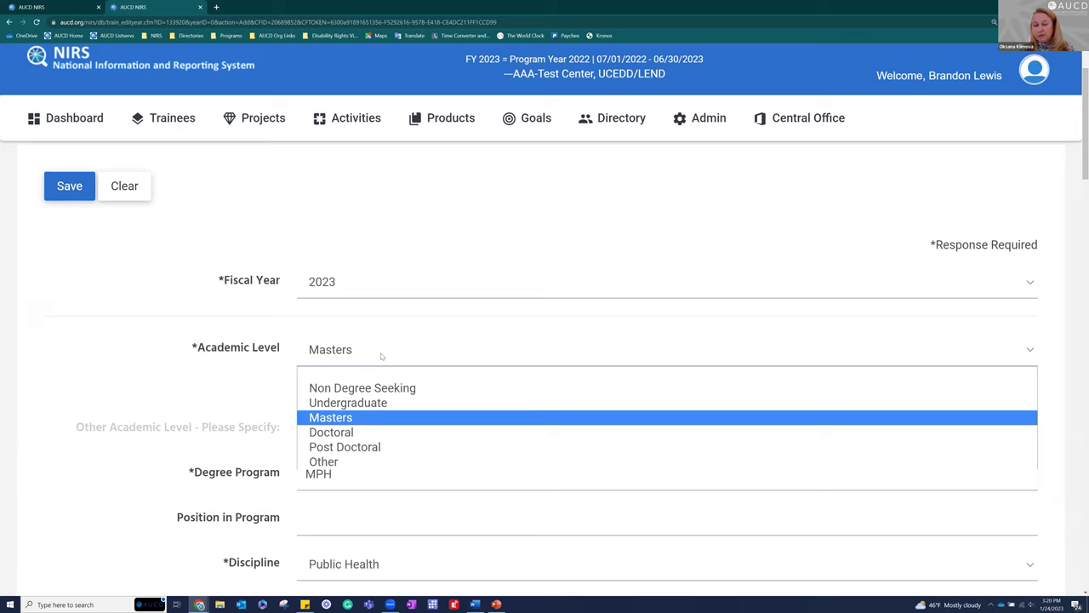
pyautogui.click(374, 387)
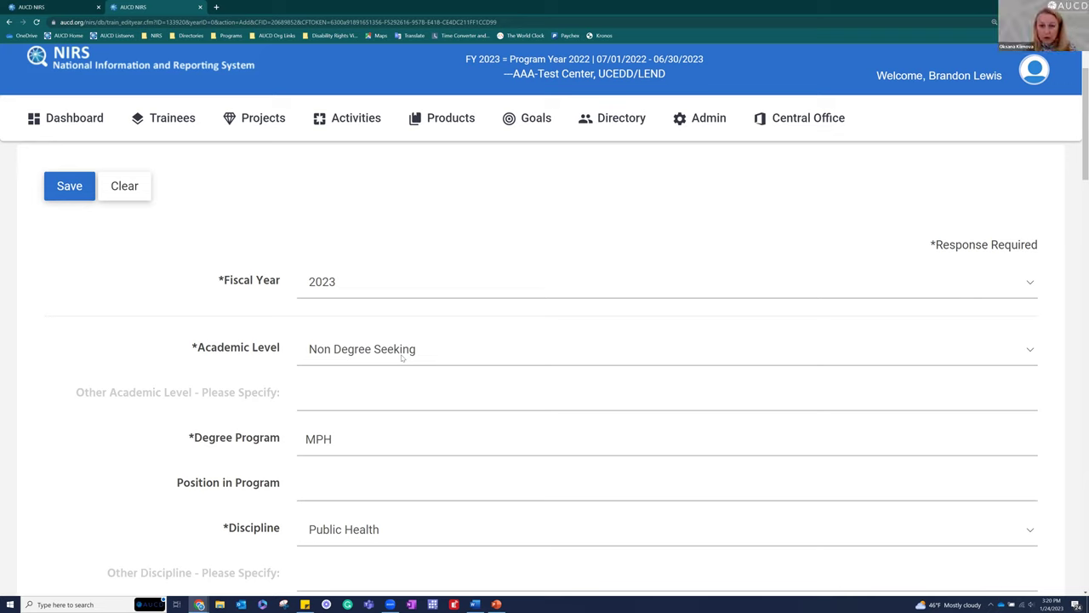
pyautogui.click(402, 358)
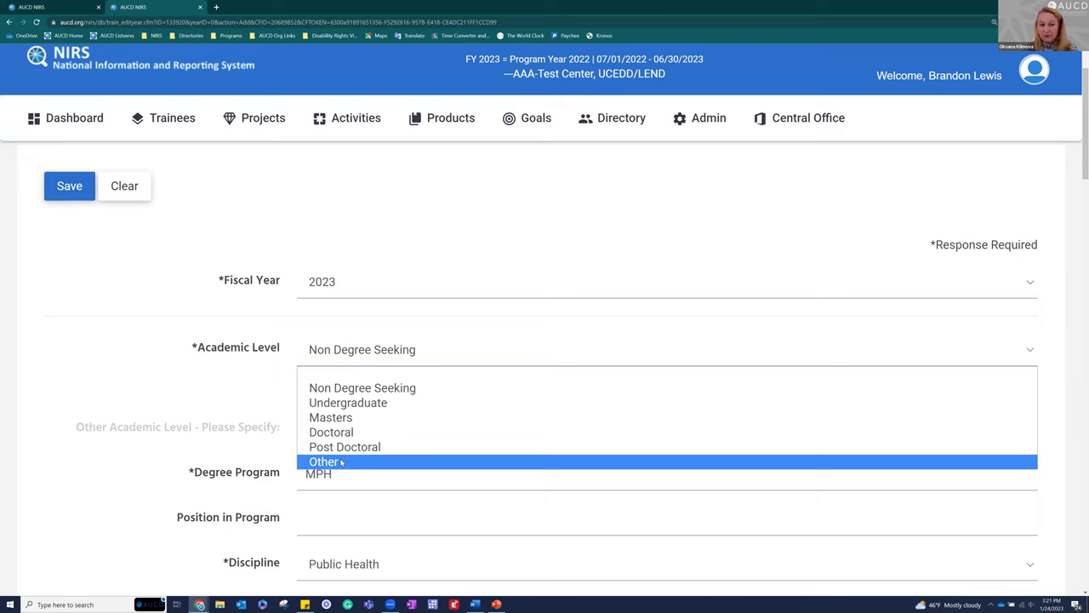
pyautogui.click(342, 391)
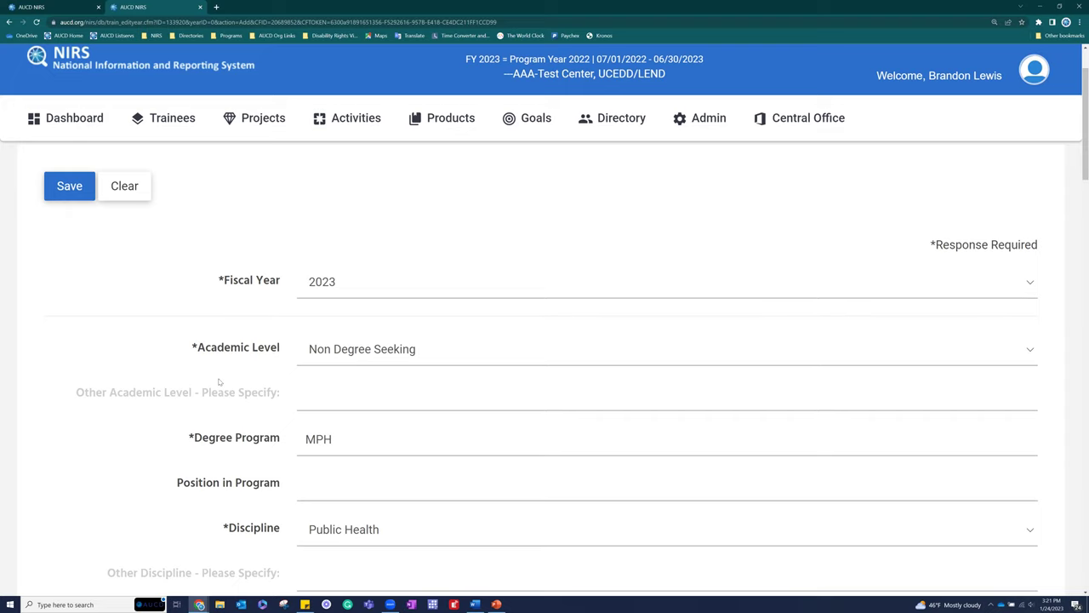
pyautogui.click(449, 347)
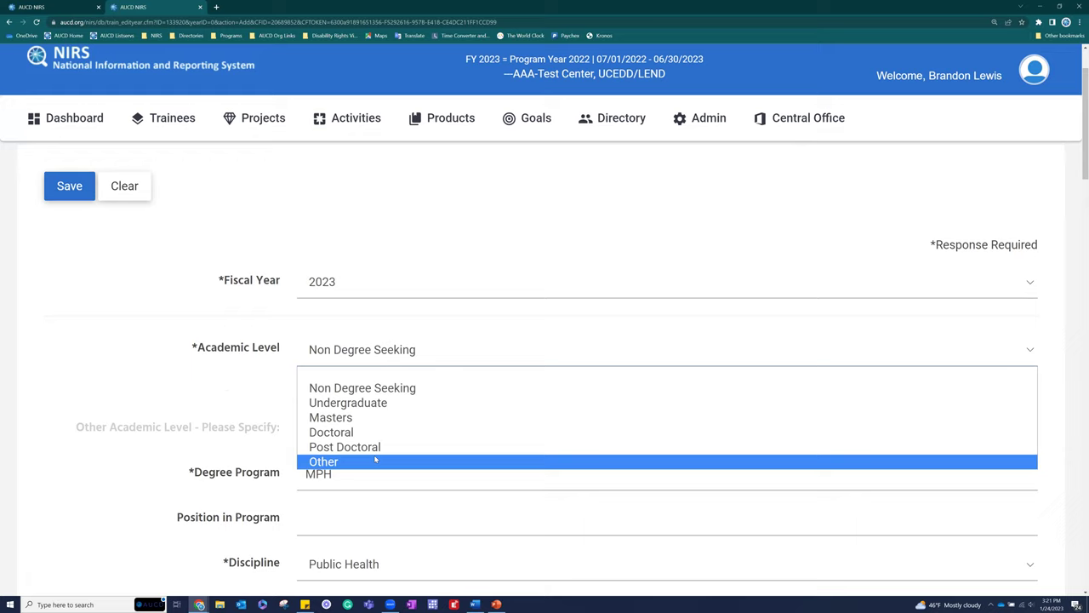
pyautogui.click(365, 388)
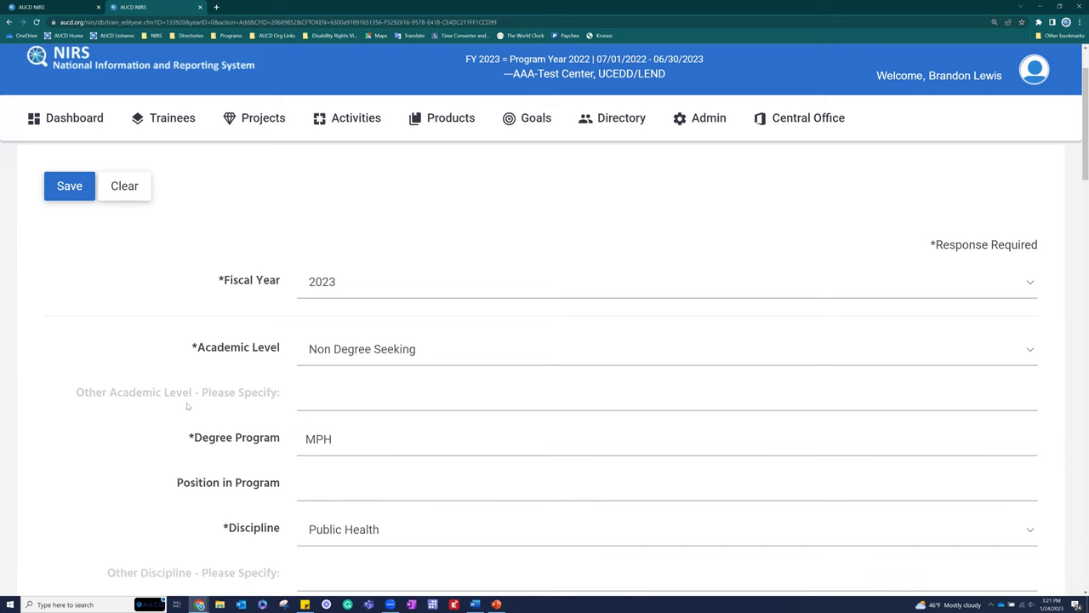
pyautogui.scroll(-1, 189, 406)
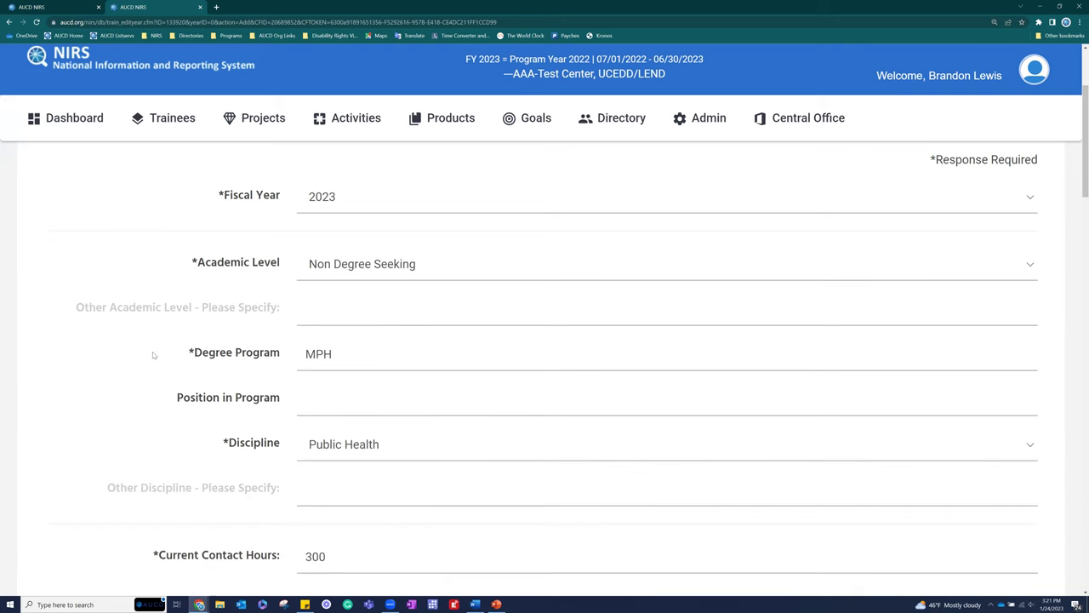
# Reselect Masters for Academic Level and return to the top of the form
pyautogui.click(329, 278)
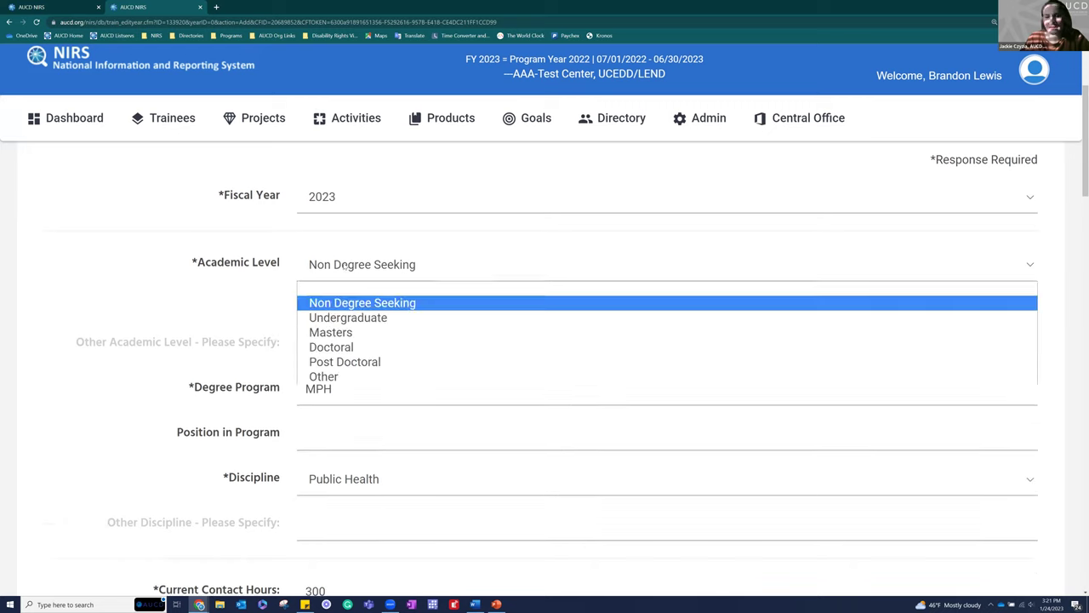
pyautogui.click(332, 331)
pyautogui.click(163, 338)
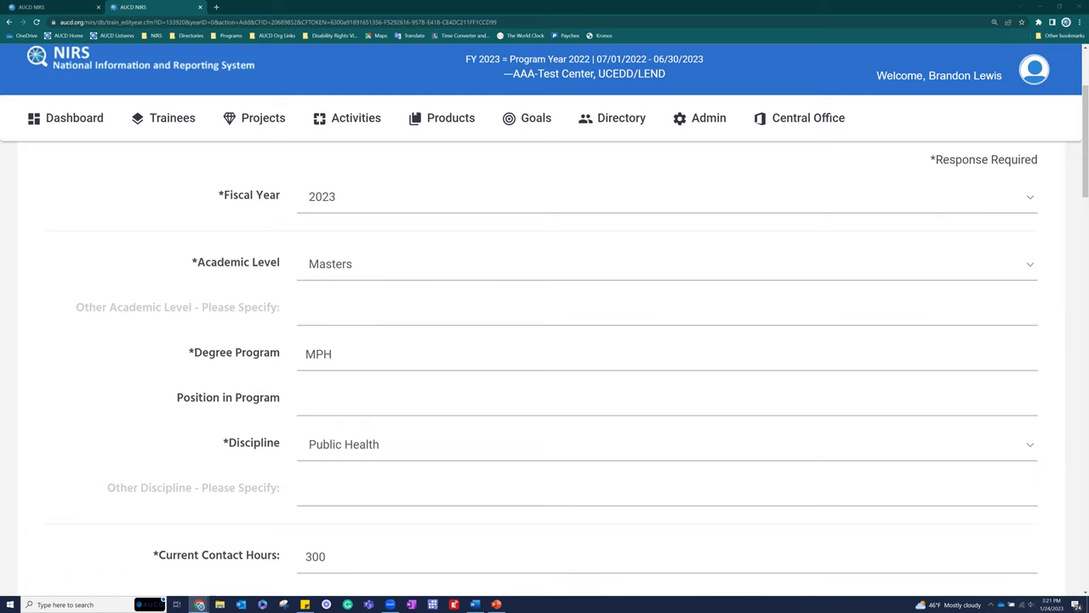
pyautogui.scroll(2, 135, 202)
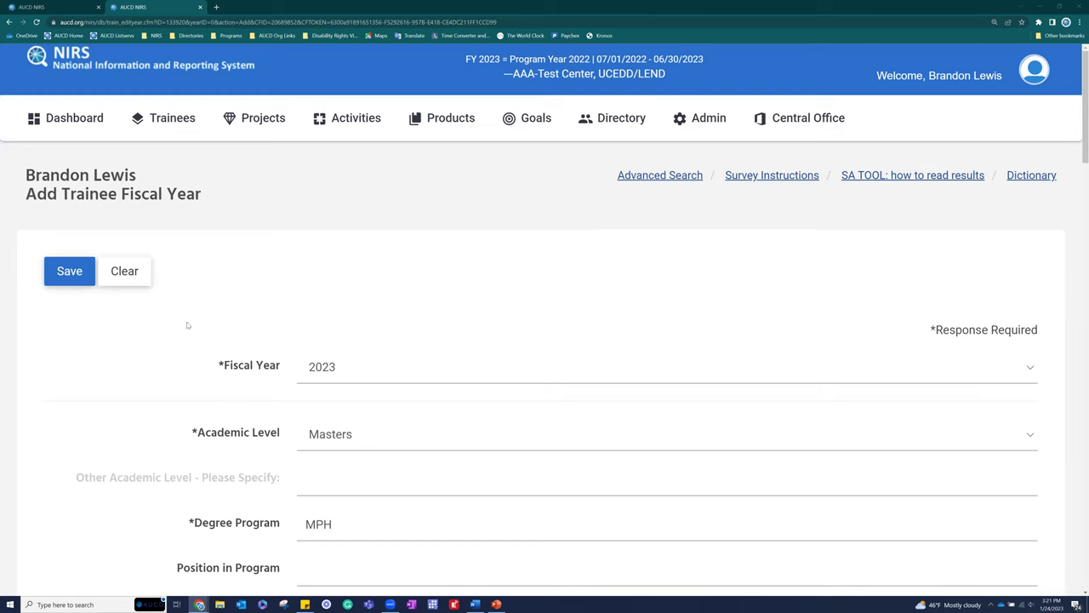
pyautogui.scroll(-1, 187, 325)
pyautogui.scroll(-1, 187, 325)
pyautogui.scroll(2, 188, 324)
pyautogui.moveTo(122, 194); pyautogui.dragTo(205, 194)
pyautogui.click(231, 335)
pyautogui.scroll(-1, 233, 335)
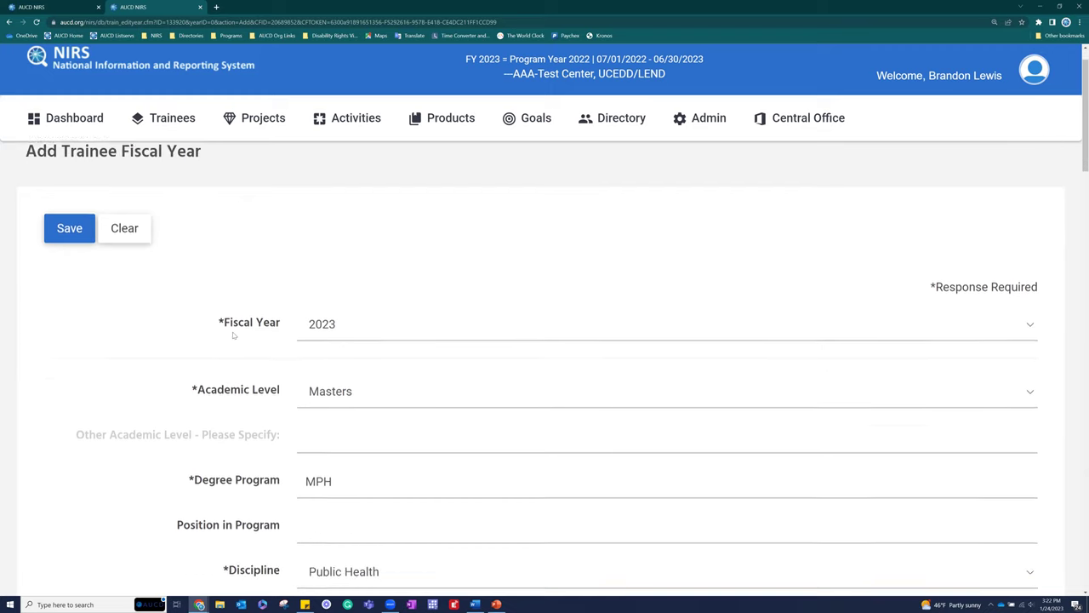
pyautogui.scroll(-1, 233, 335)
pyautogui.moveTo(210, 284); pyautogui.dragTo(277, 283)
pyautogui.click(277, 282)
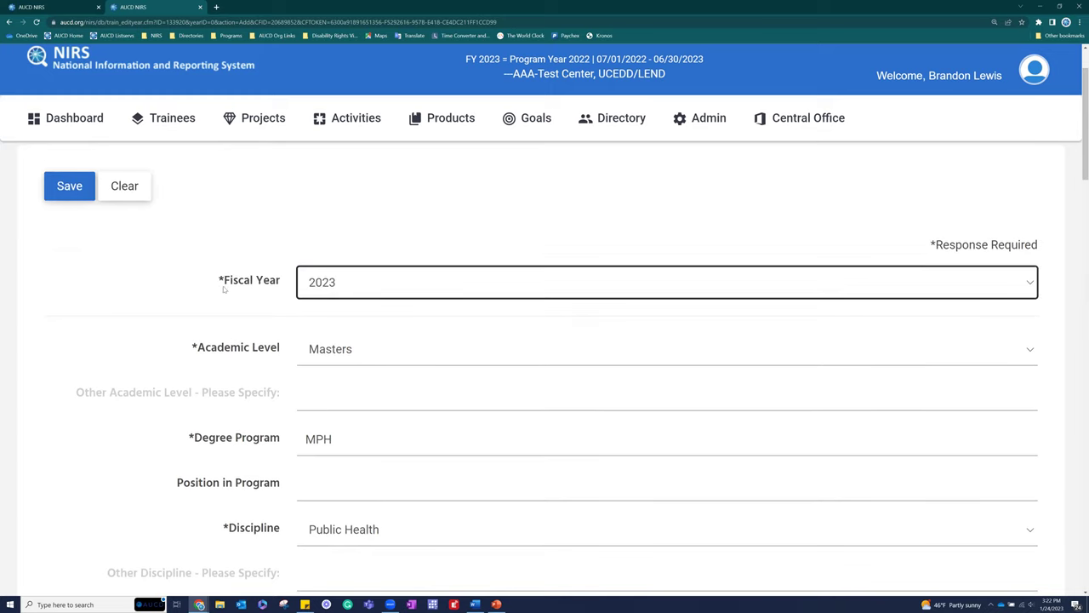
pyautogui.click(458, 275)
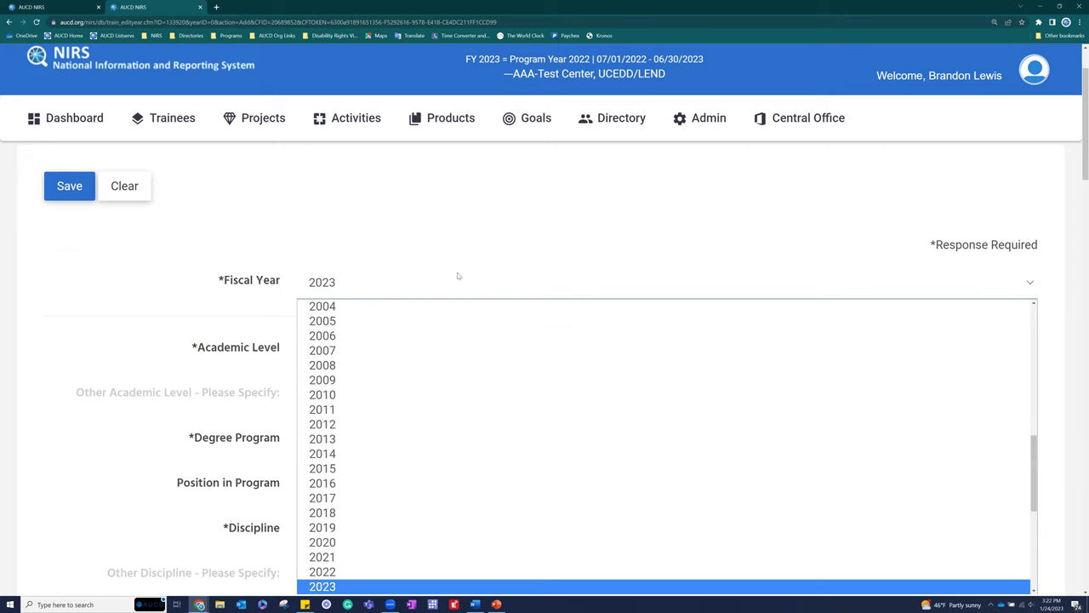
pyautogui.click(226, 329)
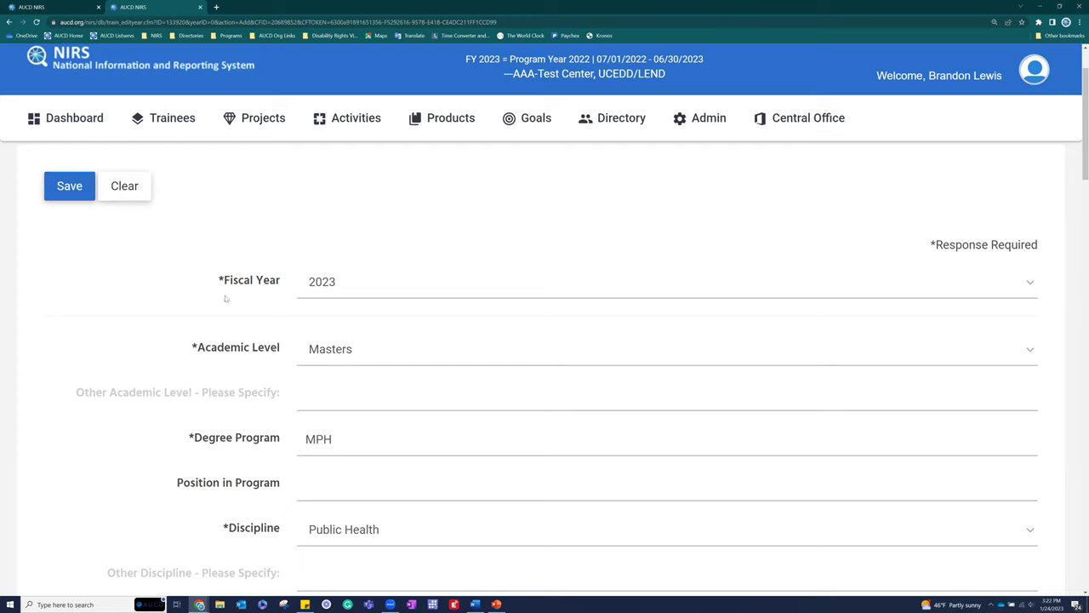
pyautogui.click(364, 294)
pyautogui.click(343, 575)
pyautogui.click(164, 348)
pyautogui.tripleClick(244, 354)
pyautogui.click(284, 348)
pyautogui.scroll(-2, 147, 373)
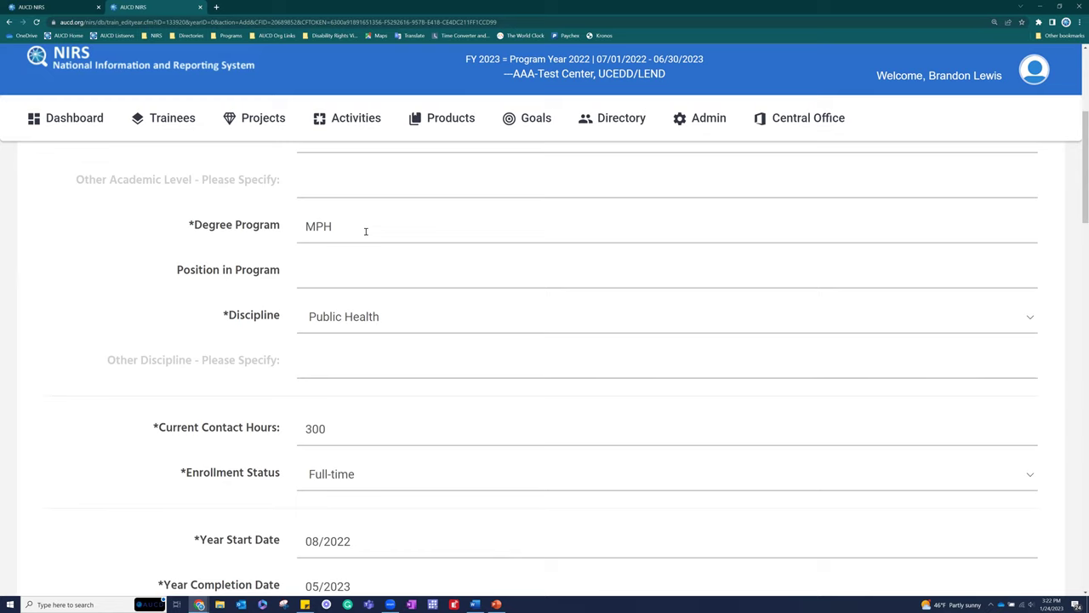
# Change the Discipline dropdown from Public Health to Epidemiology
pyautogui.scroll(1, 366, 231)
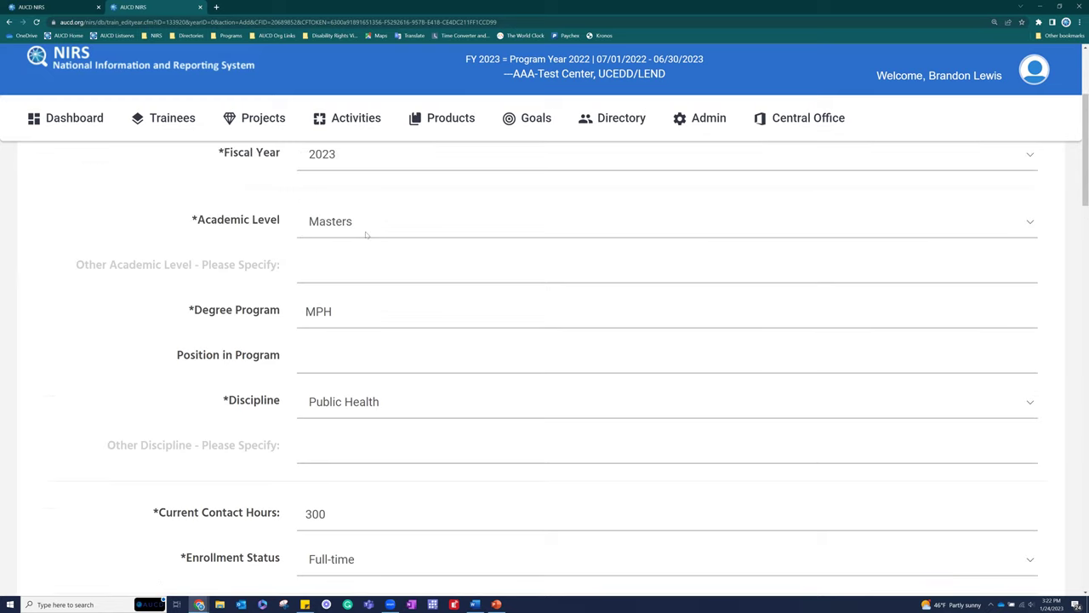
pyautogui.scroll(-1, 173, 383)
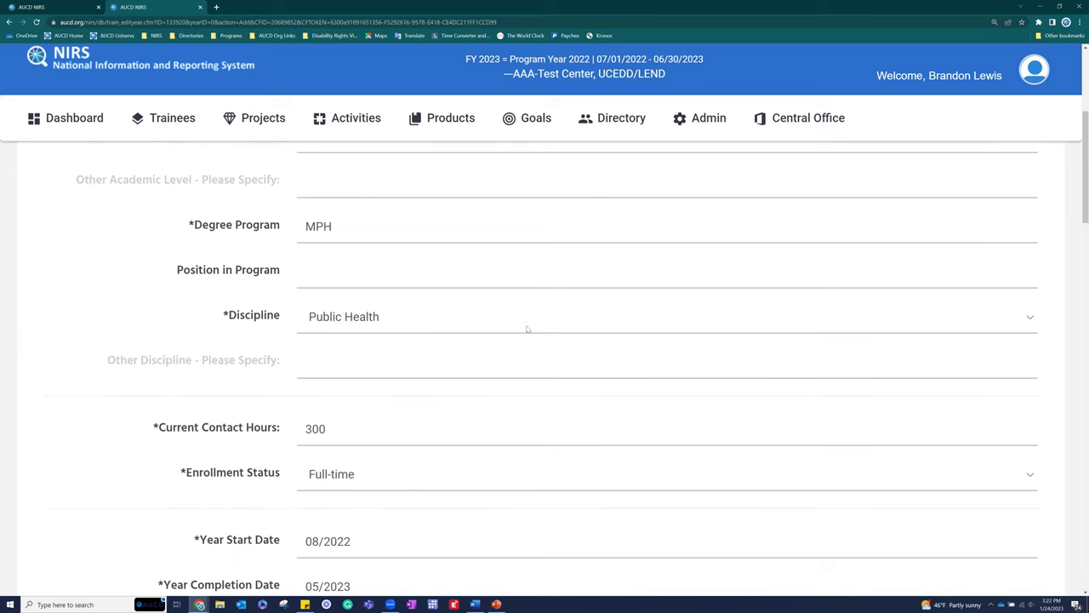
pyautogui.moveTo(211, 315); pyautogui.dragTo(320, 325)
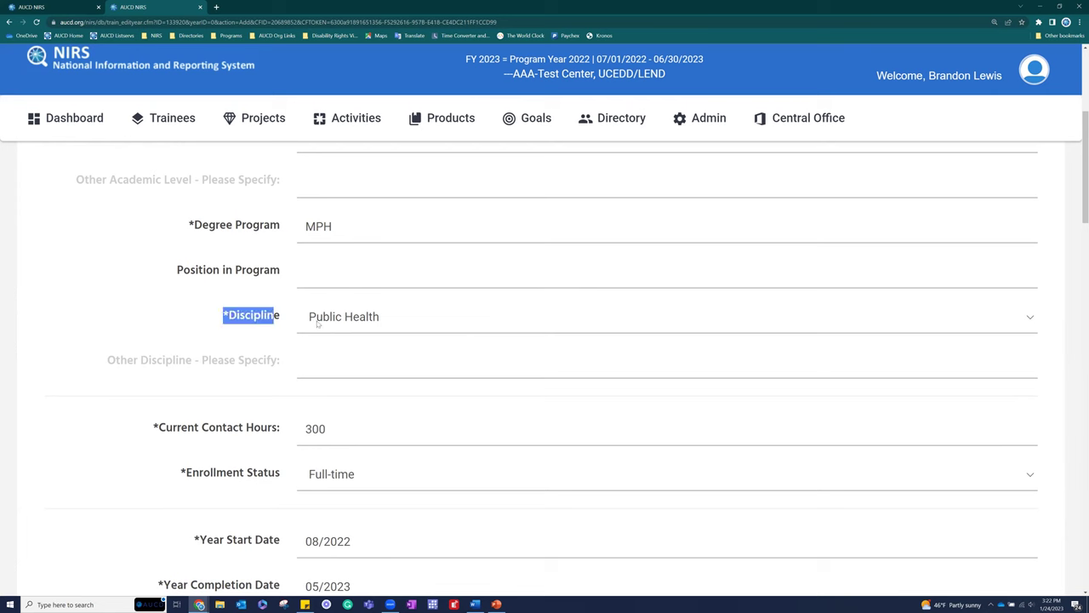
pyautogui.click(490, 322)
pyautogui.scroll(-1, 491, 293)
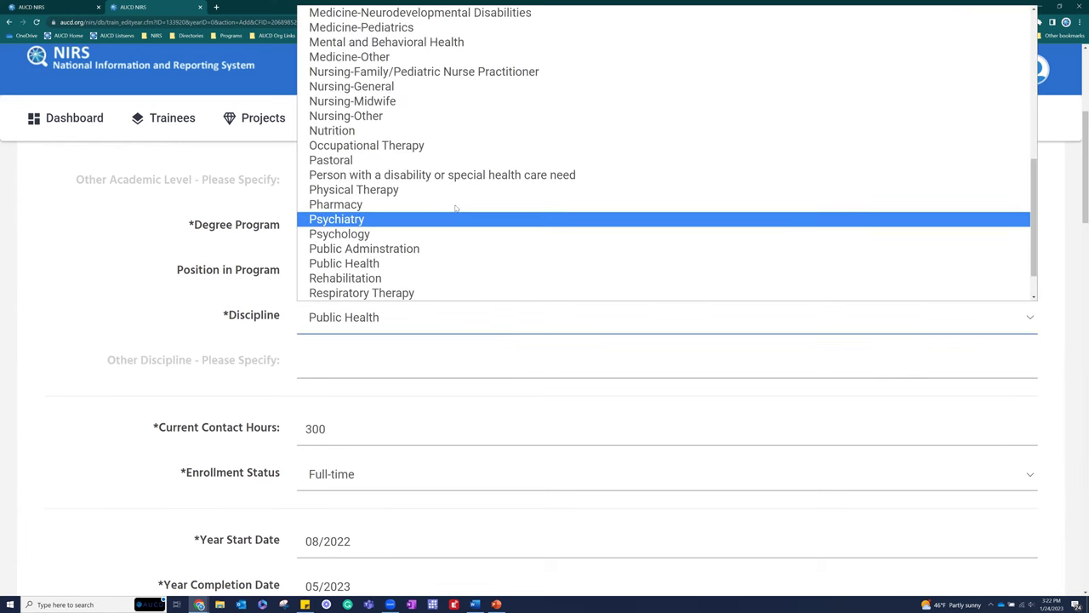
pyautogui.scroll(-1, 457, 175)
pyautogui.scroll(3, 400, 178)
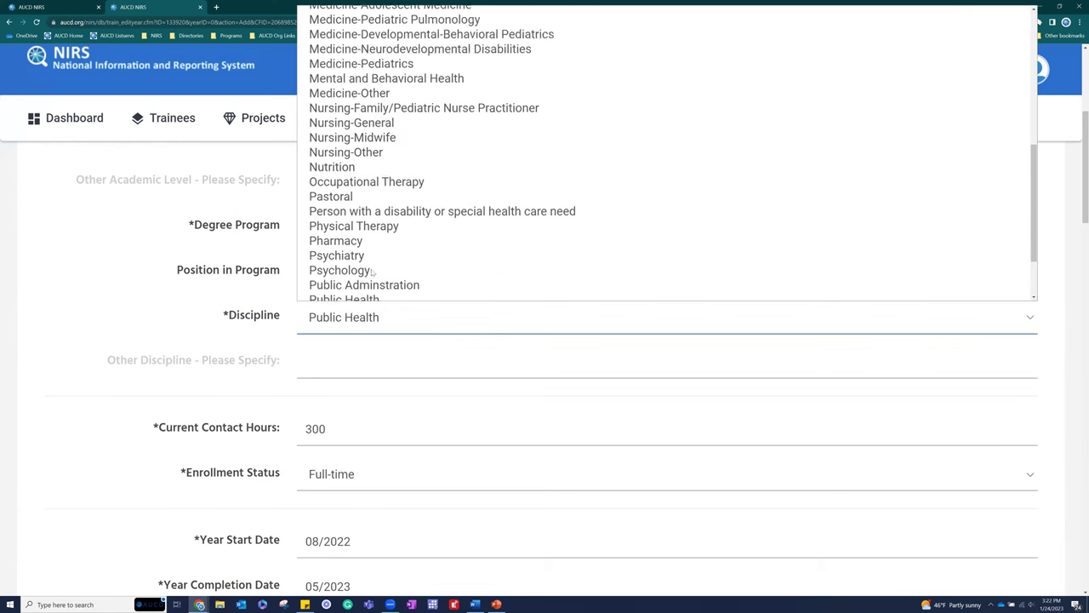
pyautogui.scroll(3, 379, 191)
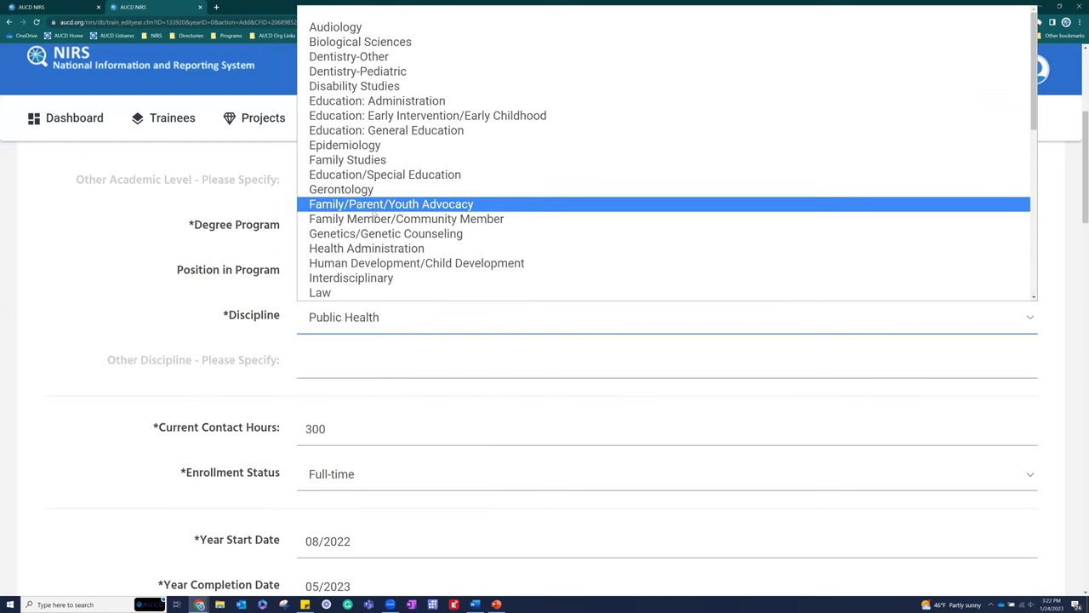
pyautogui.scroll(-1, 374, 215)
pyautogui.scroll(-2, 374, 215)
pyautogui.scroll(3, 370, 128)
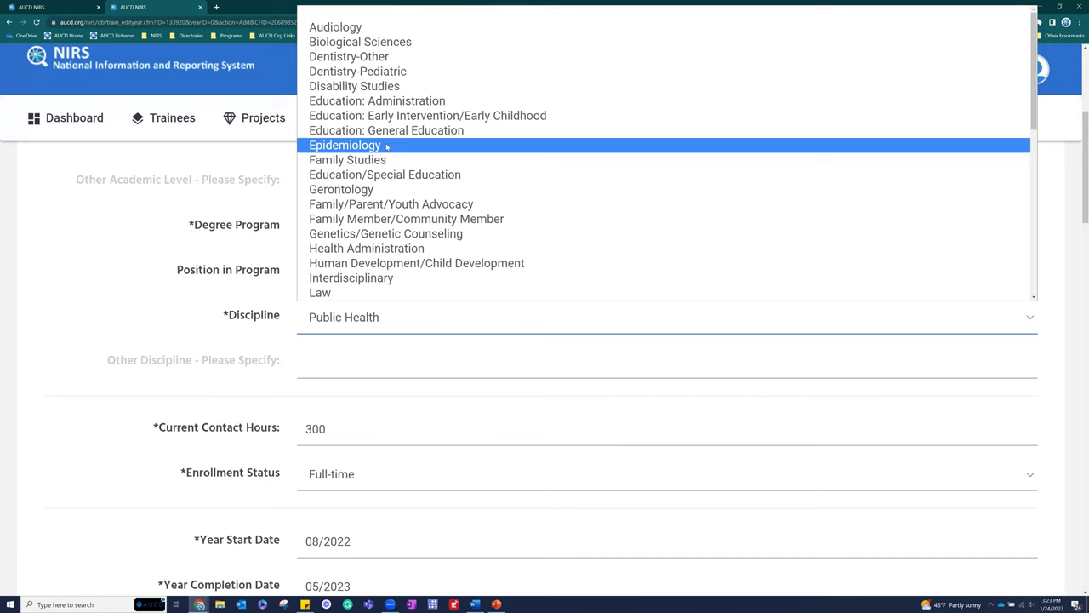
pyautogui.click(387, 146)
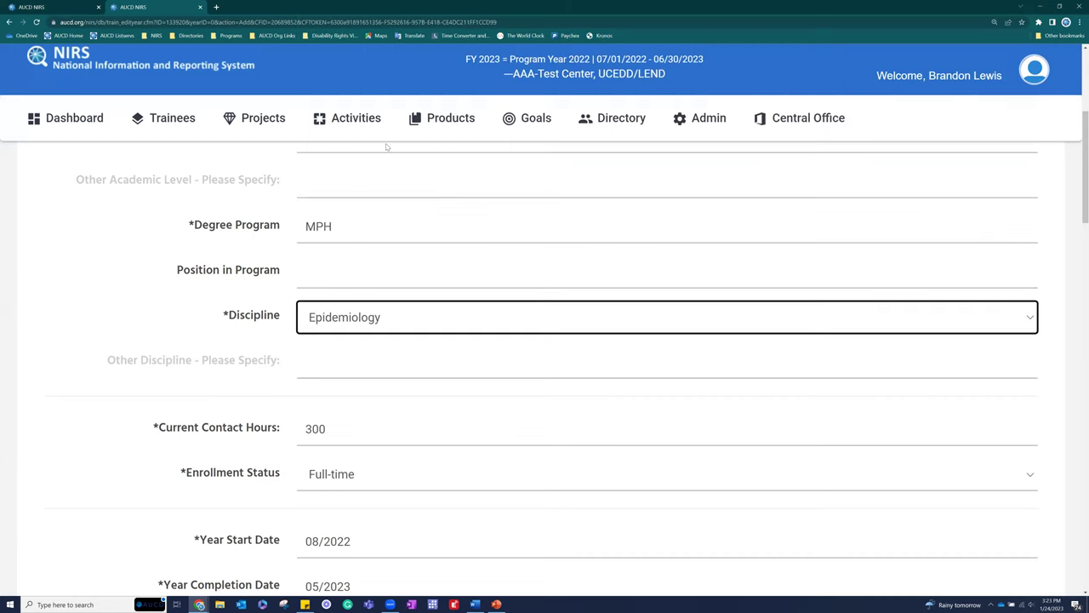
pyautogui.click(127, 336)
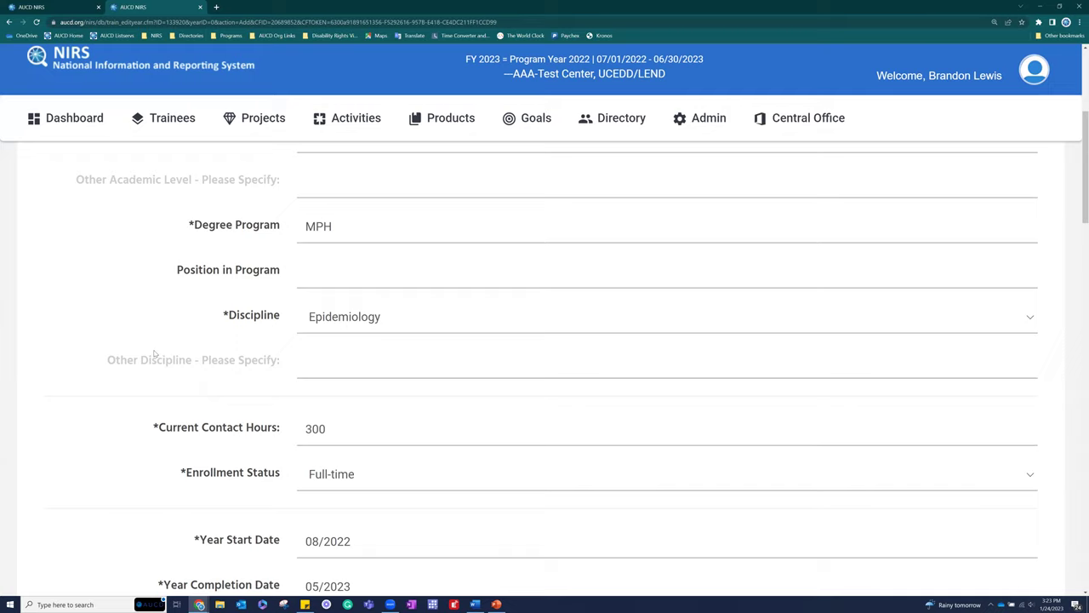
pyautogui.scroll(-1, 154, 353)
pyautogui.scroll(-2, 154, 353)
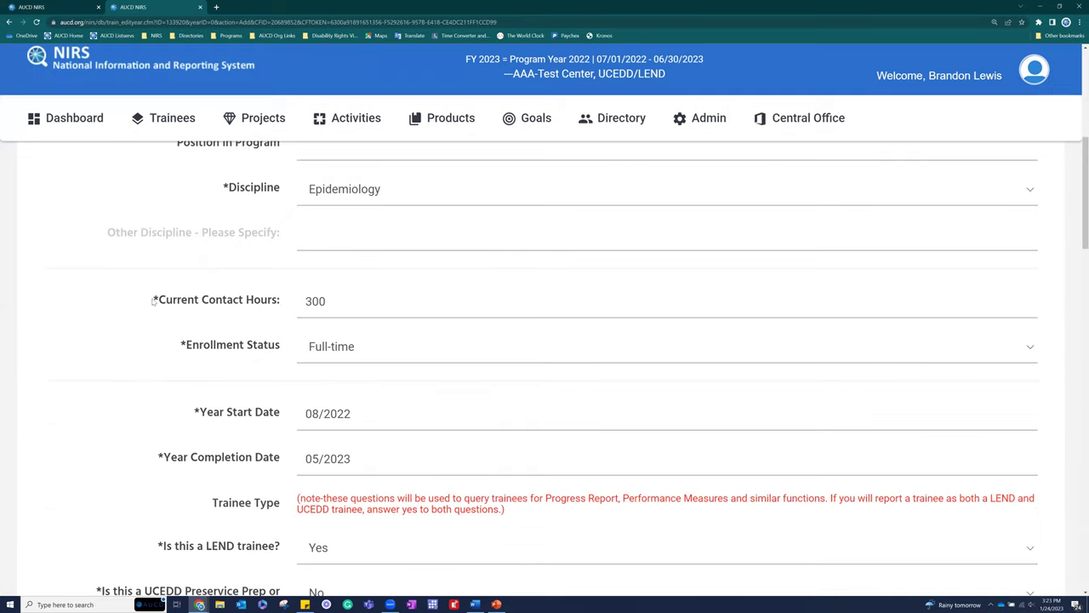
pyautogui.moveTo(154, 301); pyautogui.dragTo(277, 302)
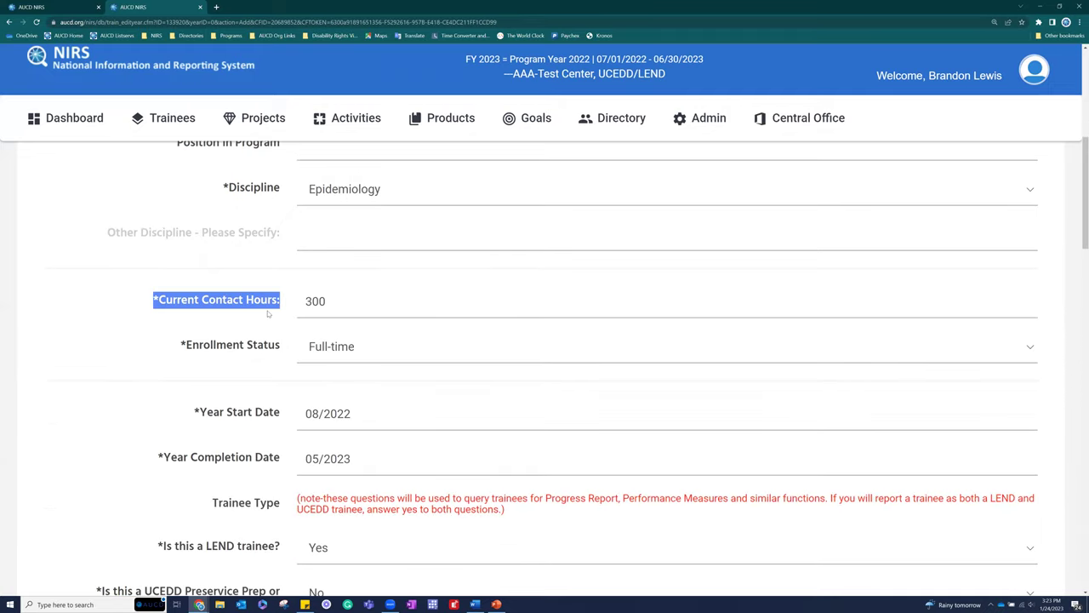
pyautogui.click(331, 301)
pyautogui.click(330, 301)
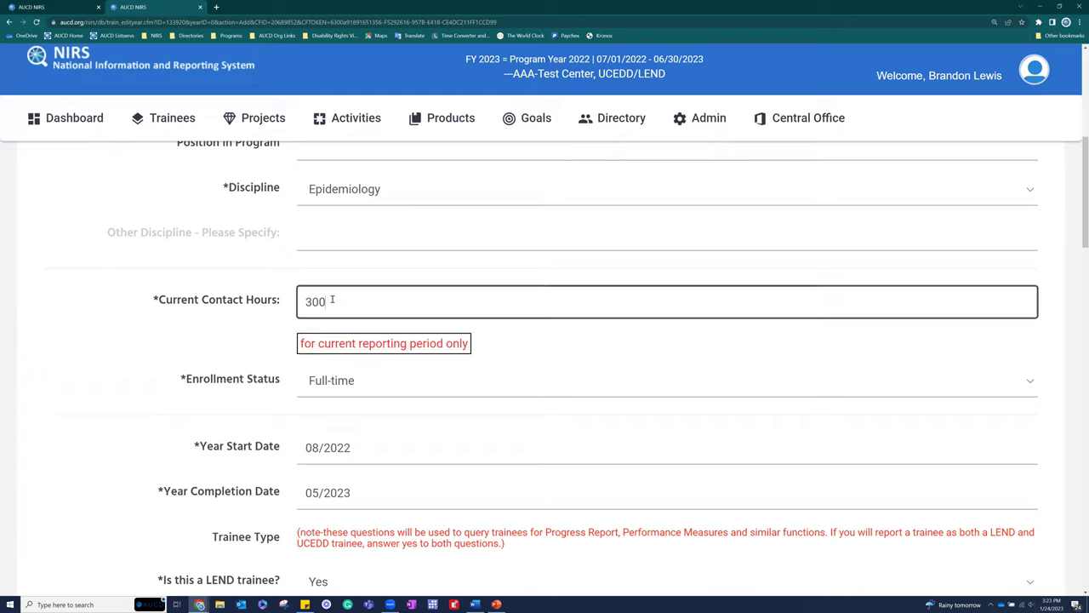
pyautogui.click(182, 358)
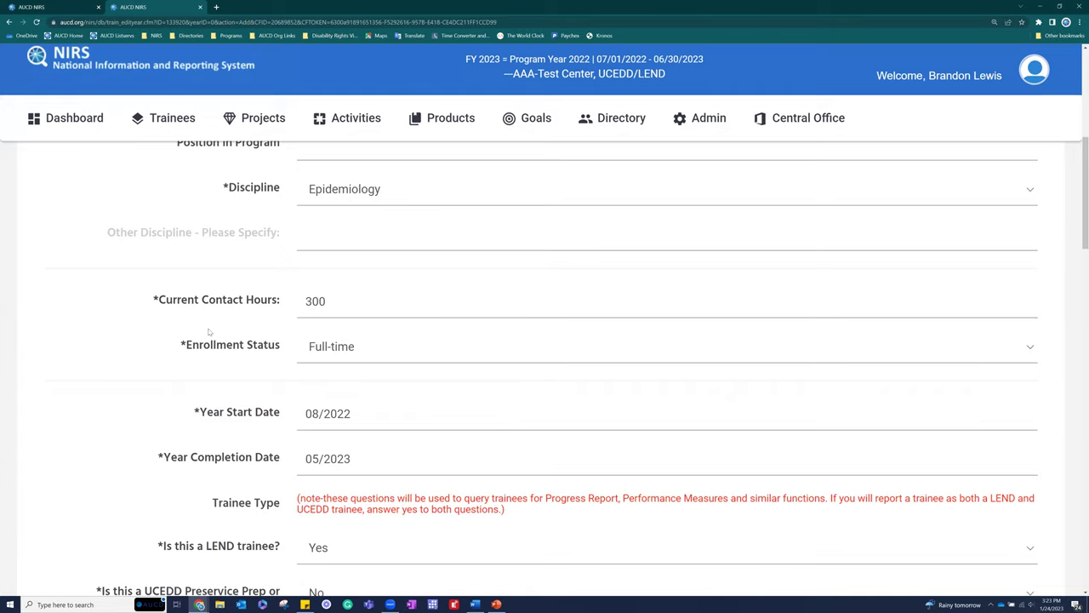
pyautogui.click(337, 301)
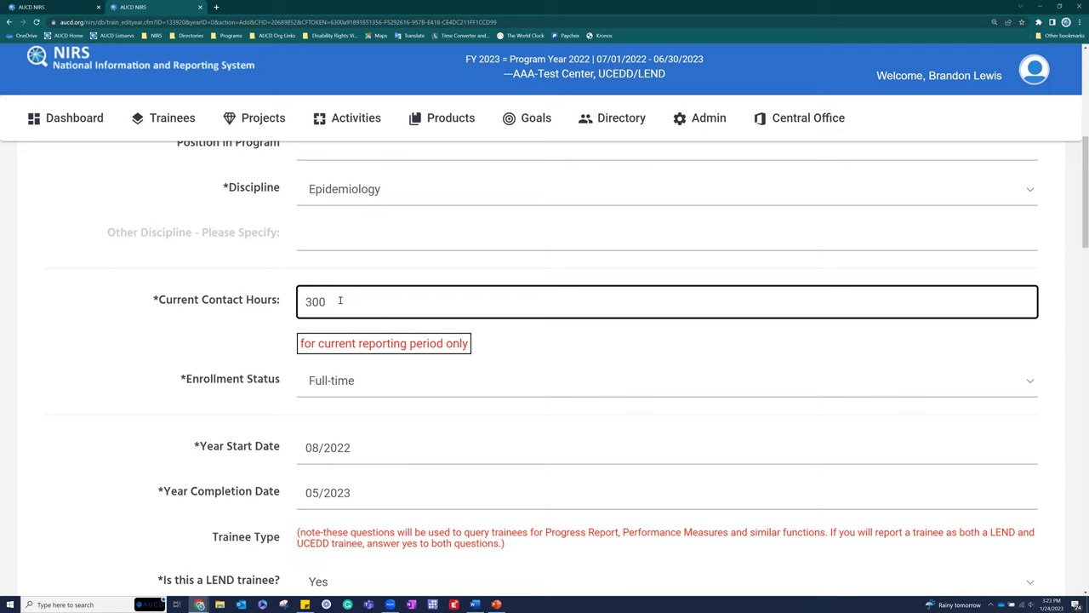
pyautogui.click(216, 361)
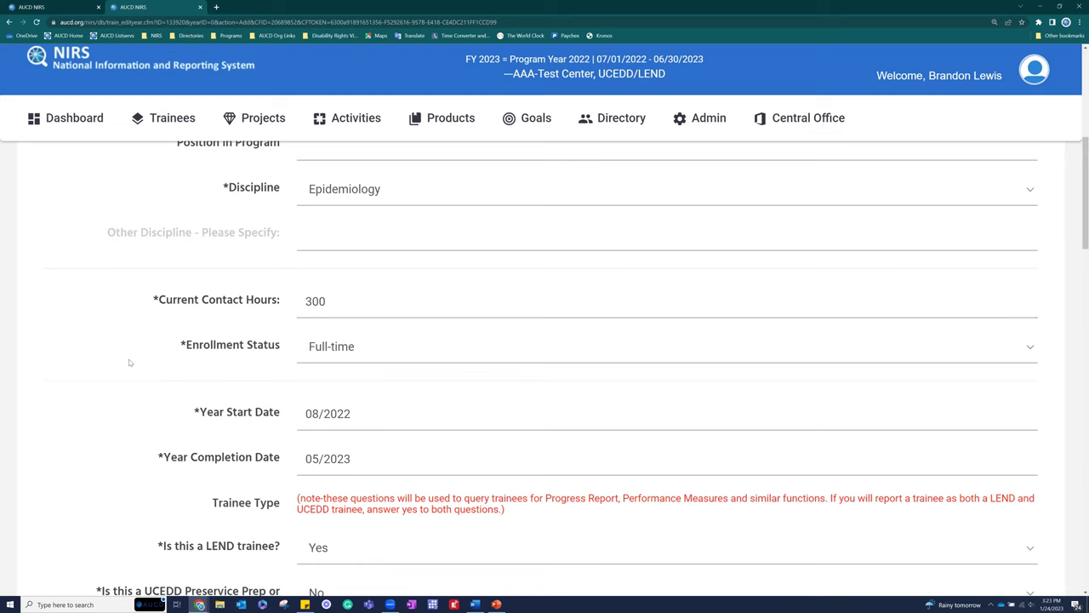
# Switch the Enrollment Status dropdown from Full-time to Part-time
pyautogui.scroll(-1, 150, 400)
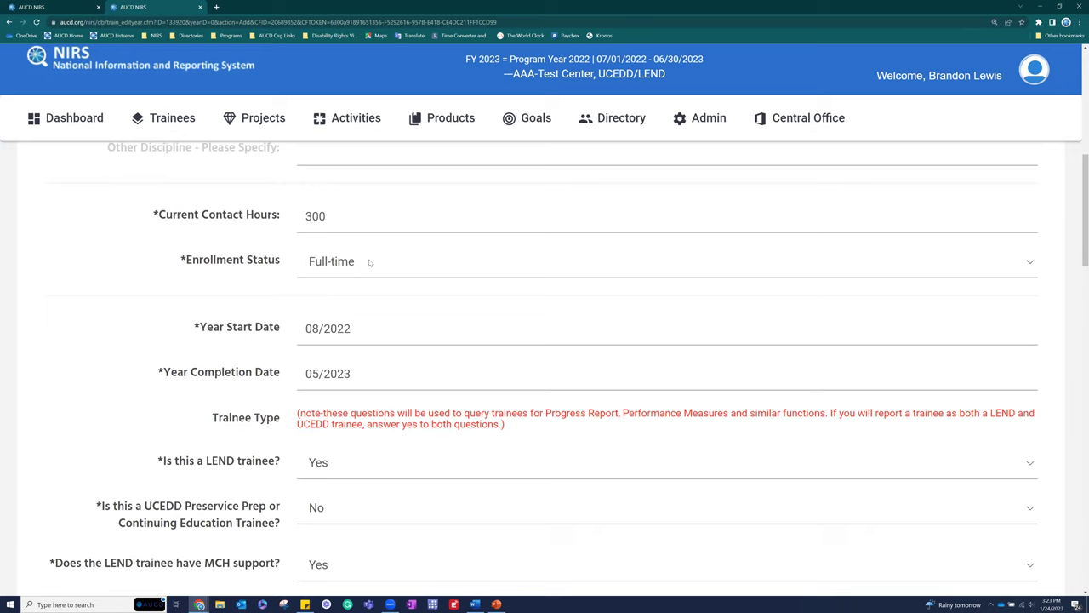
pyautogui.click(394, 267)
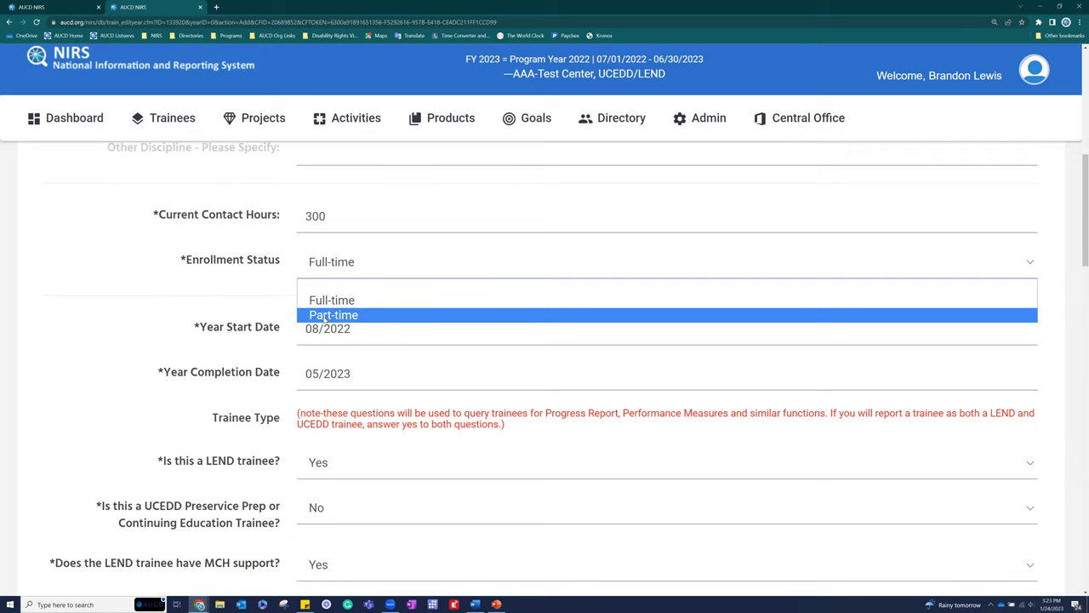
pyautogui.click(323, 316)
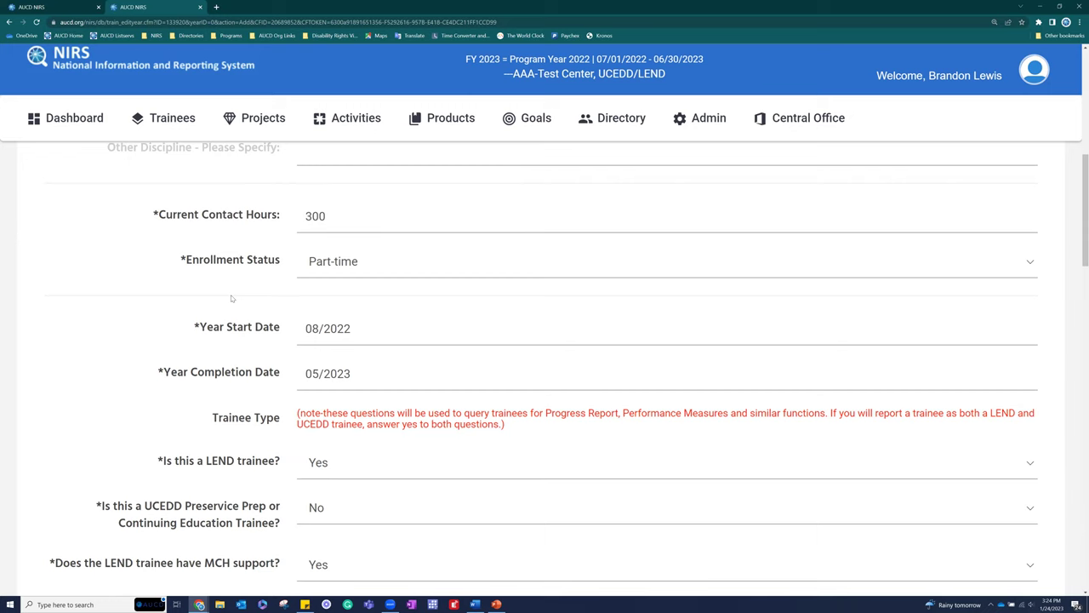
pyautogui.scroll(-1, 230, 298)
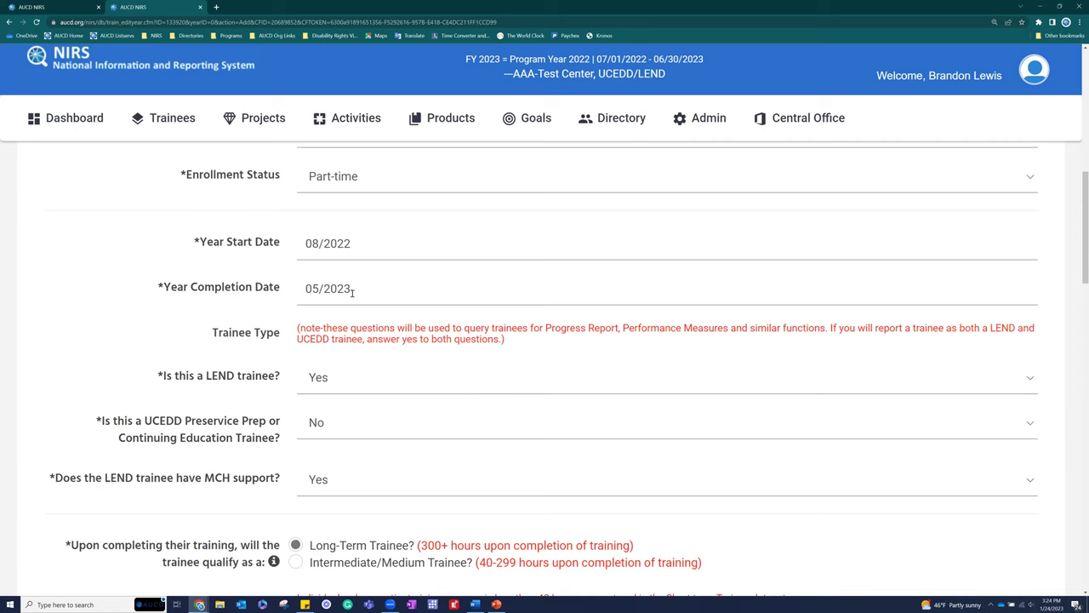
pyautogui.scroll(-1, 143, 257)
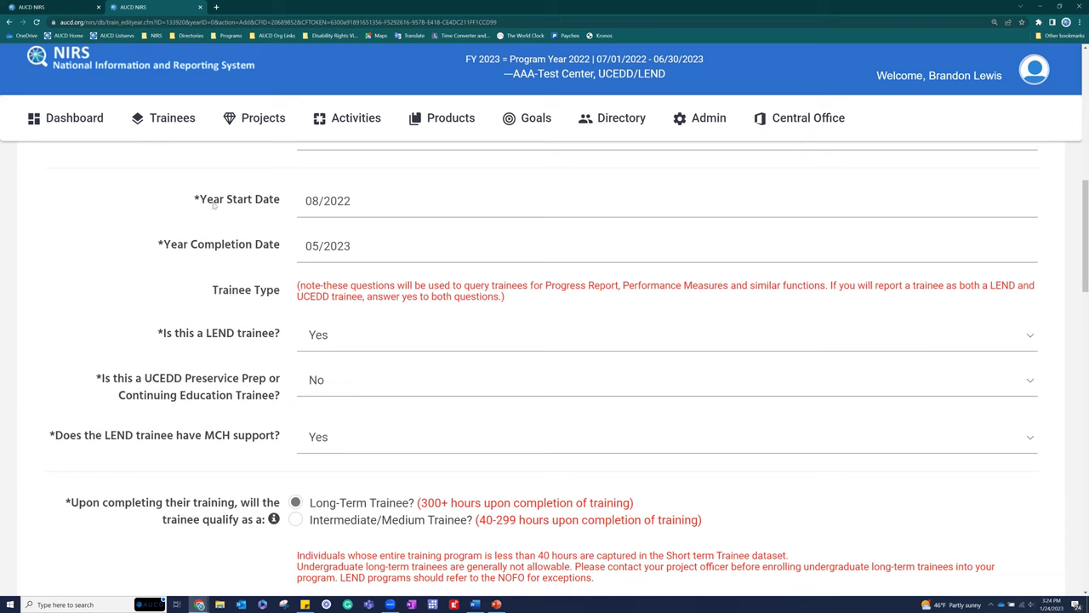
pyautogui.moveTo(195, 199); pyautogui.dragTo(277, 204)
pyautogui.click(260, 213)
pyautogui.click(187, 279)
pyautogui.moveTo(165, 254); pyautogui.dragTo(289, 250)
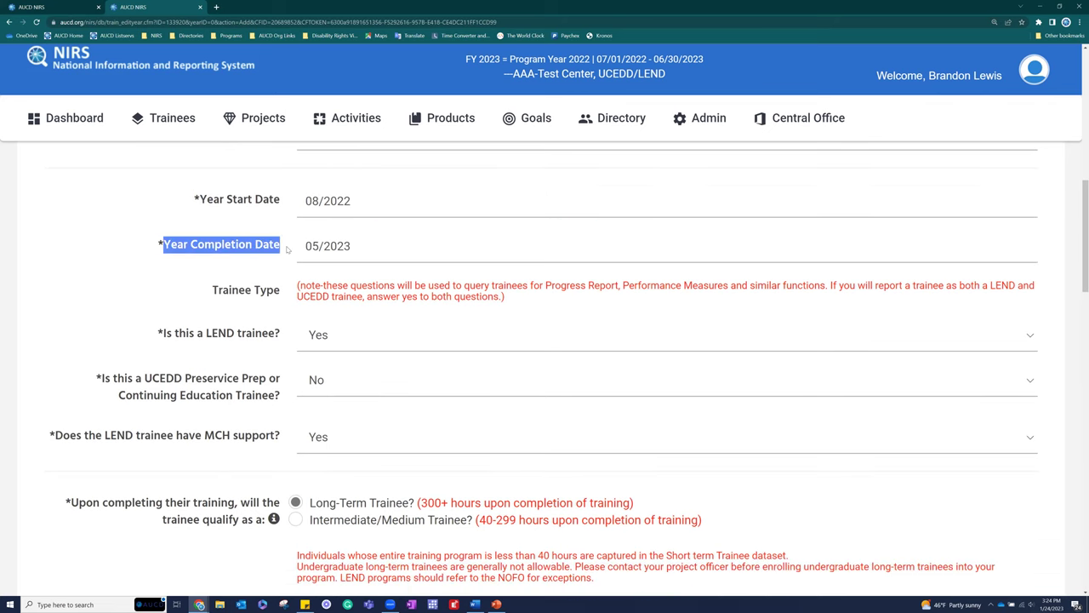
pyautogui.click(289, 250)
pyautogui.click(393, 202)
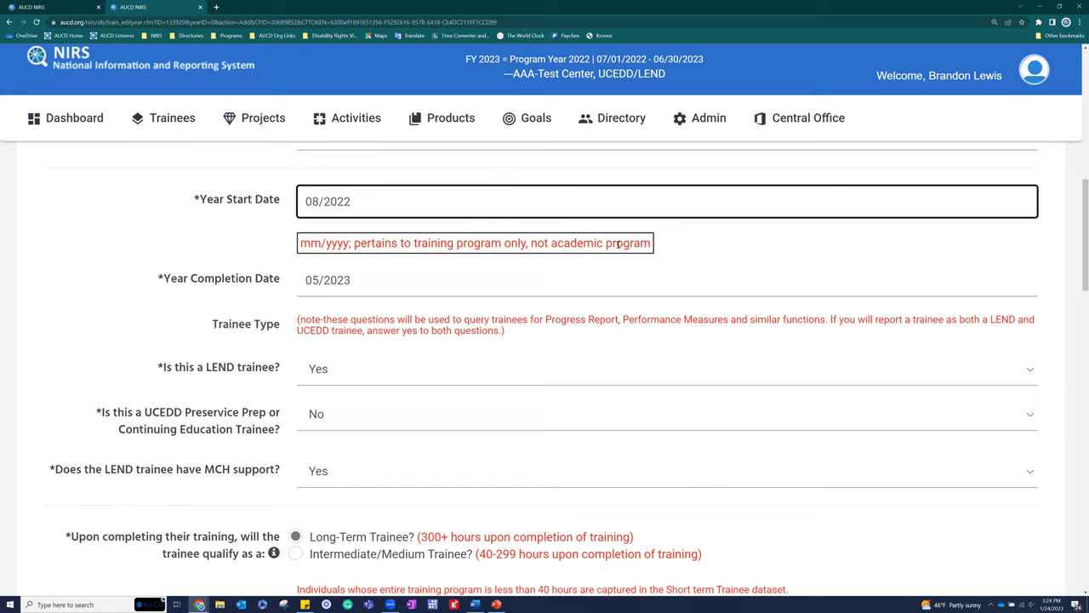
pyautogui.click(364, 279)
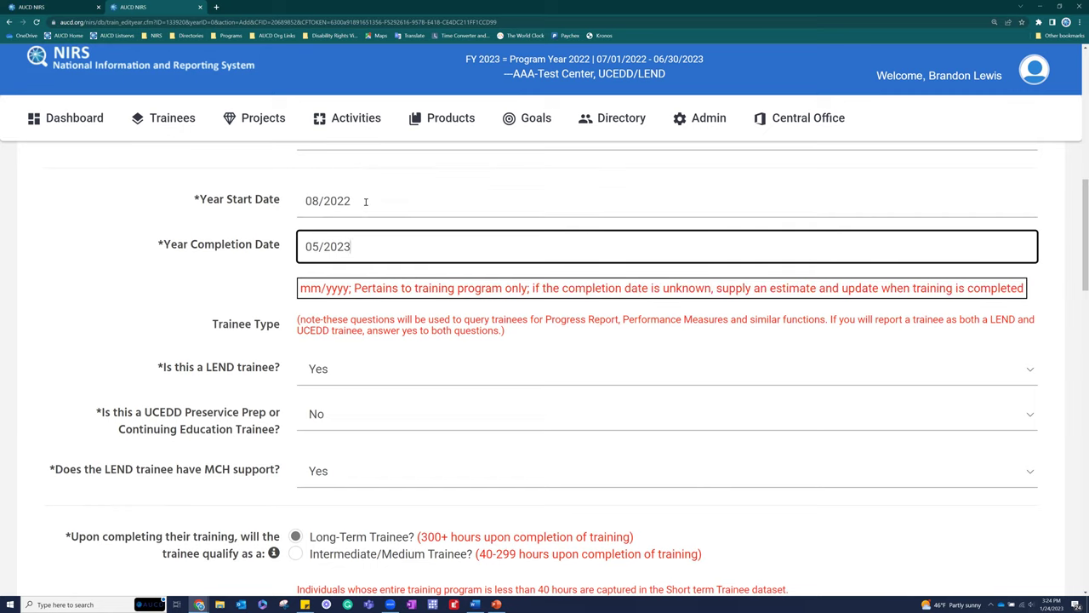
pyautogui.click(363, 279)
pyautogui.click(365, 199)
pyautogui.click(366, 279)
pyautogui.click(381, 213)
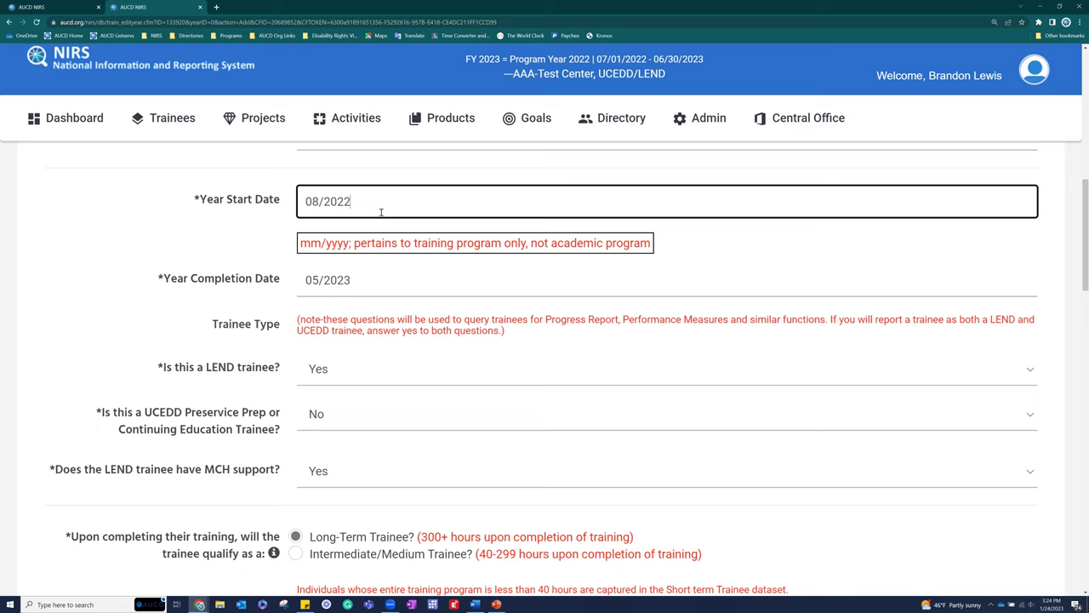
pyautogui.moveTo(306, 240); pyautogui.dragTo(365, 235)
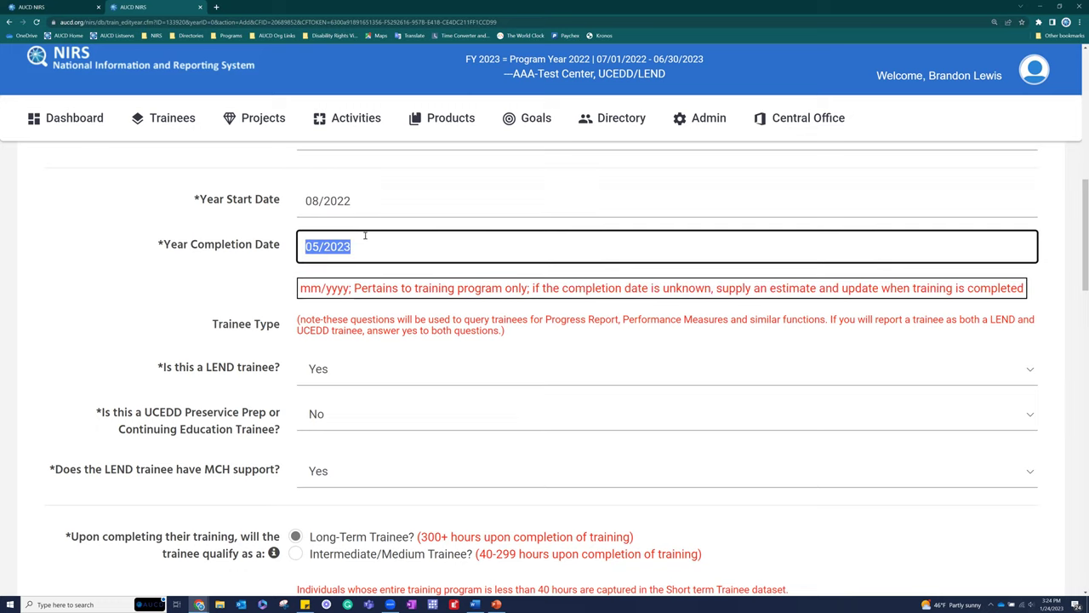
pyautogui.moveTo(306, 291); pyautogui.dragTo(400, 289)
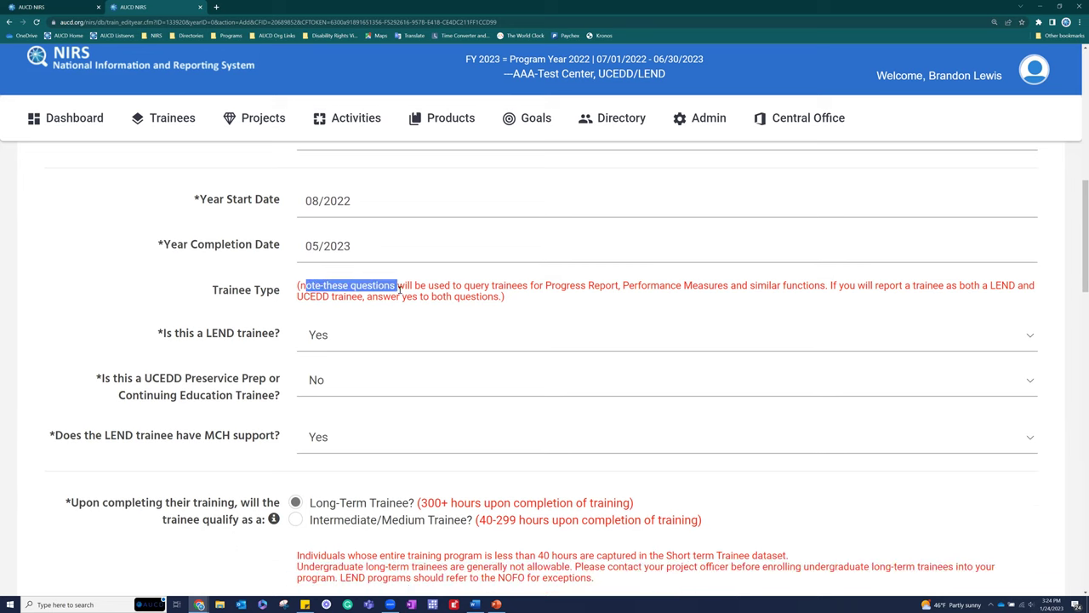
pyautogui.click(357, 257)
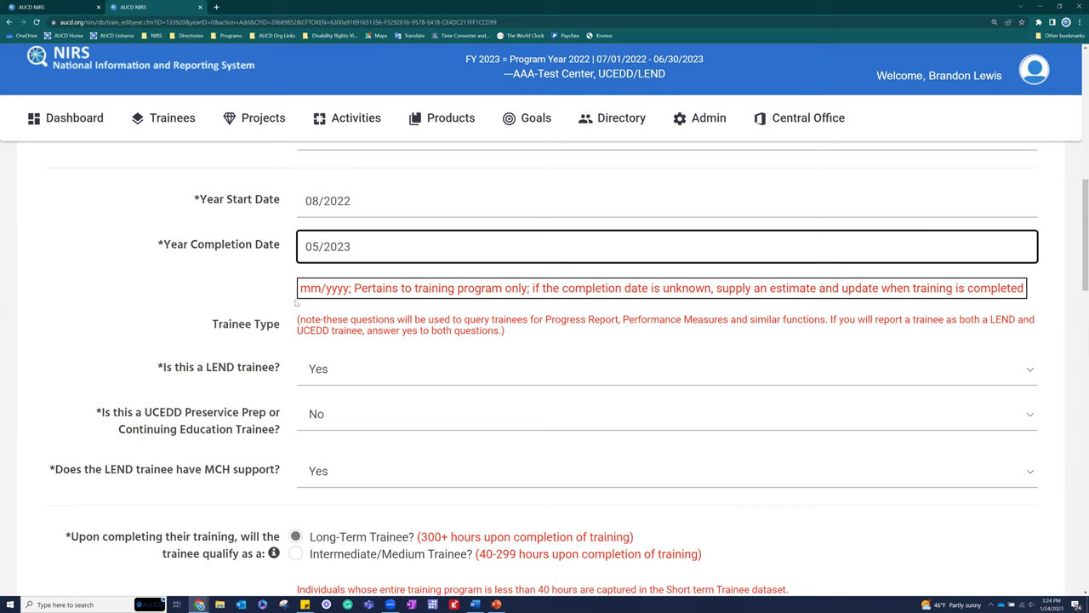
pyautogui.click(218, 280)
pyautogui.scroll(-2, 196, 334)
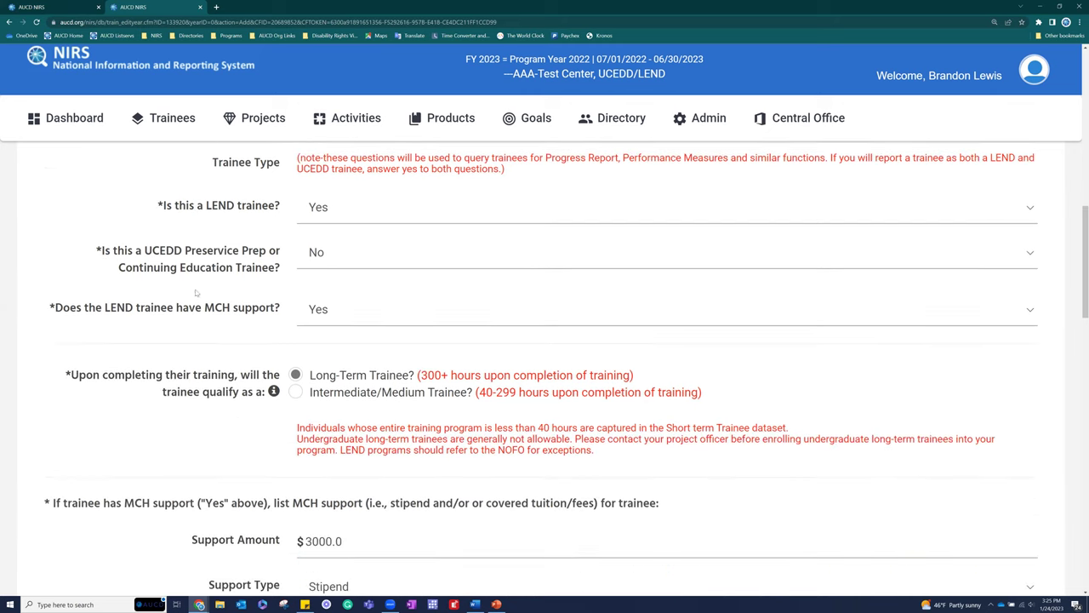
pyautogui.moveTo(151, 209); pyautogui.dragTo(287, 214)
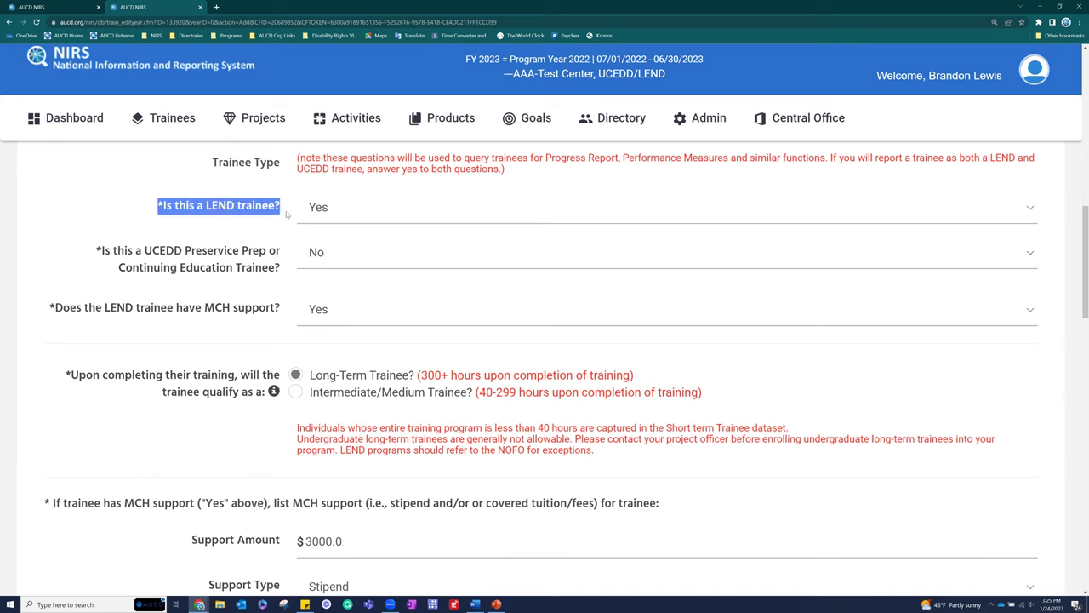
pyautogui.click(288, 214)
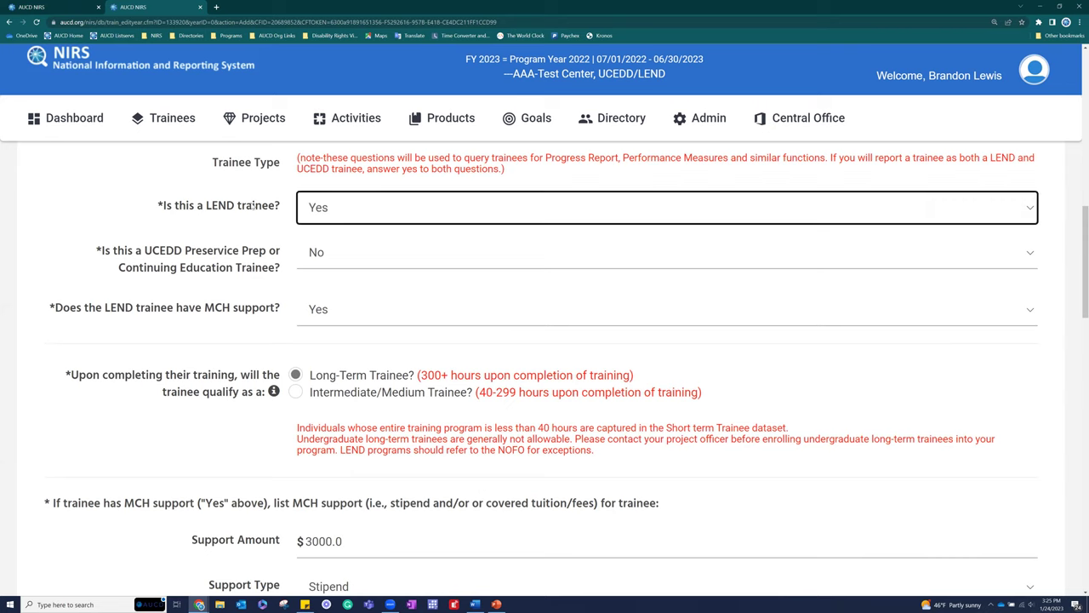
pyautogui.click(358, 202)
pyautogui.click(333, 245)
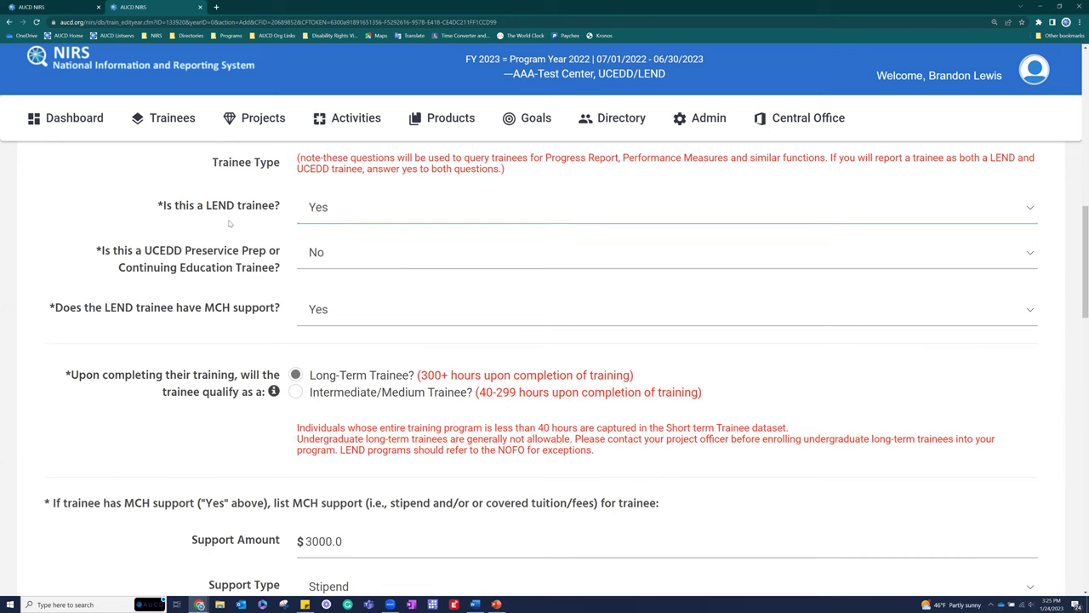
pyautogui.moveTo(206, 208); pyautogui.dragTo(234, 209)
pyautogui.click(358, 213)
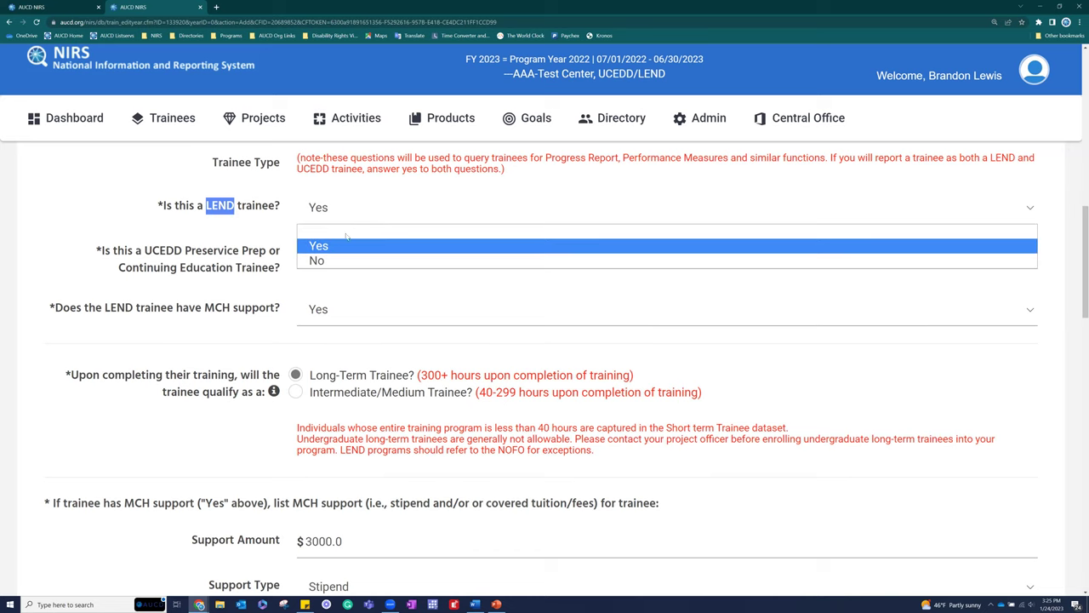
pyautogui.click(337, 246)
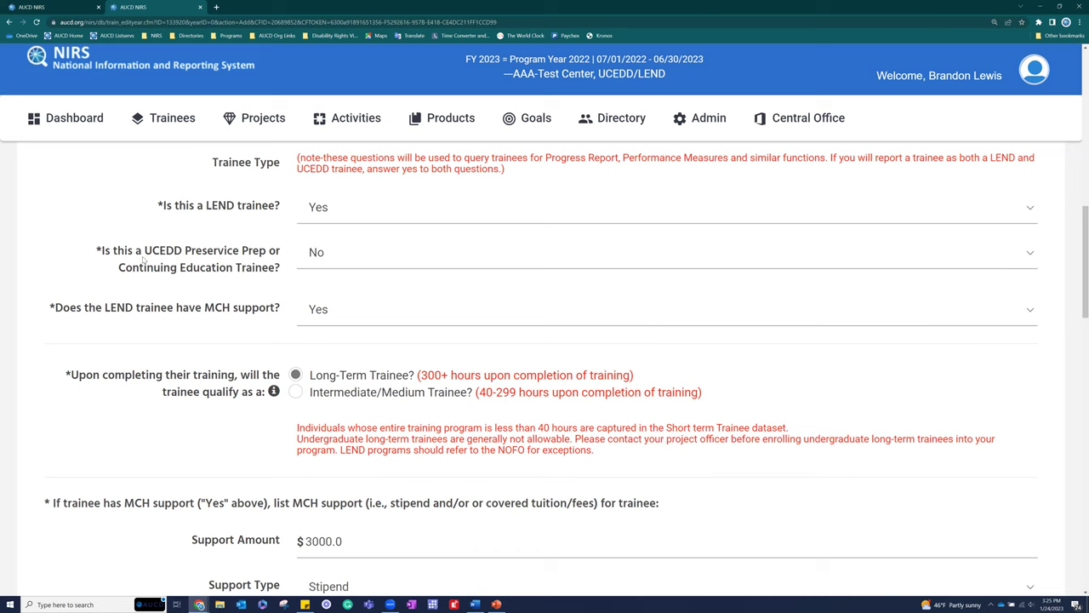
pyautogui.moveTo(100, 254); pyautogui.dragTo(283, 270)
pyautogui.click(284, 270)
pyautogui.click(407, 248)
pyautogui.click(362, 307)
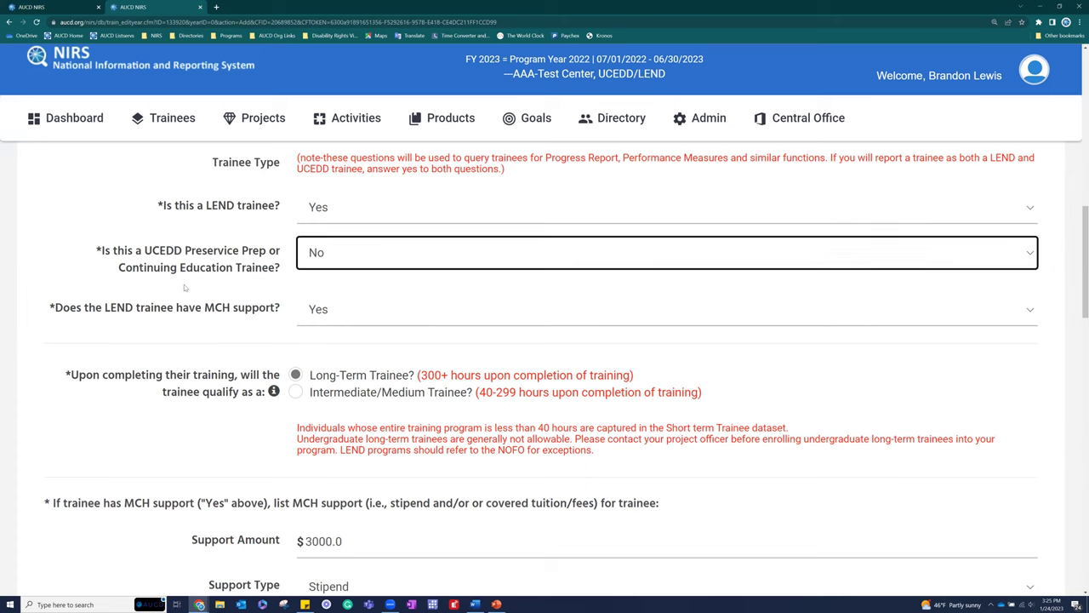
pyautogui.click(364, 264)
pyautogui.click(345, 307)
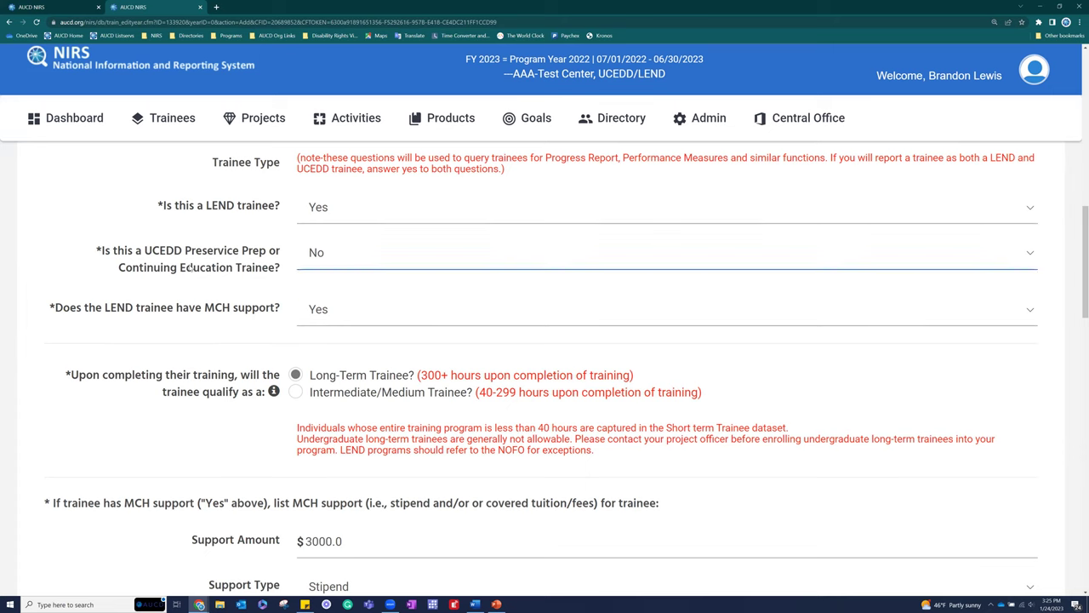
pyautogui.scroll(-1, 143, 286)
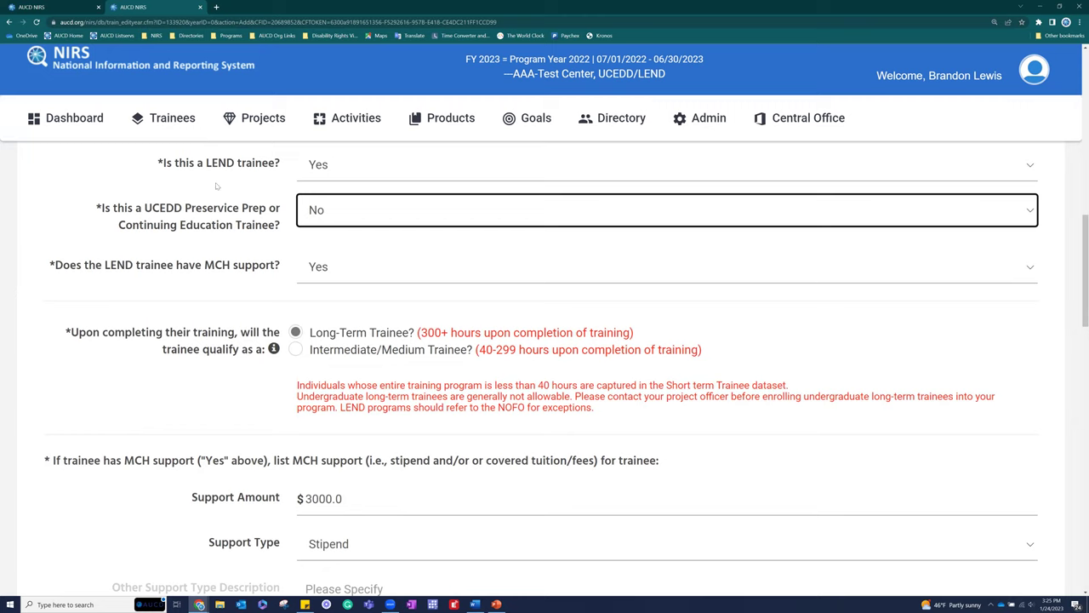
pyautogui.click(254, 238)
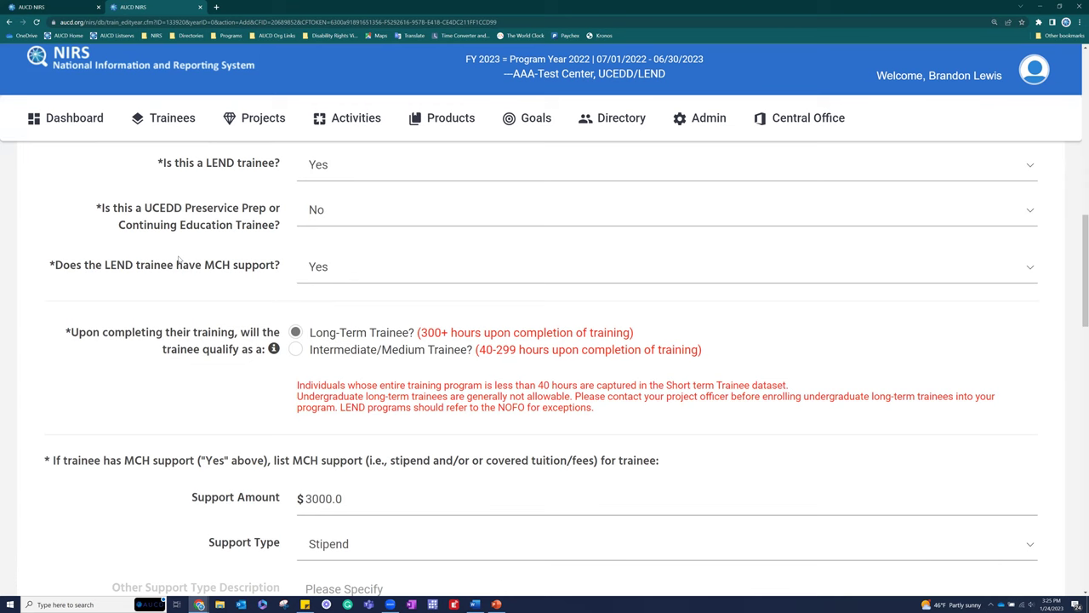
pyautogui.scroll(-1, 69, 270)
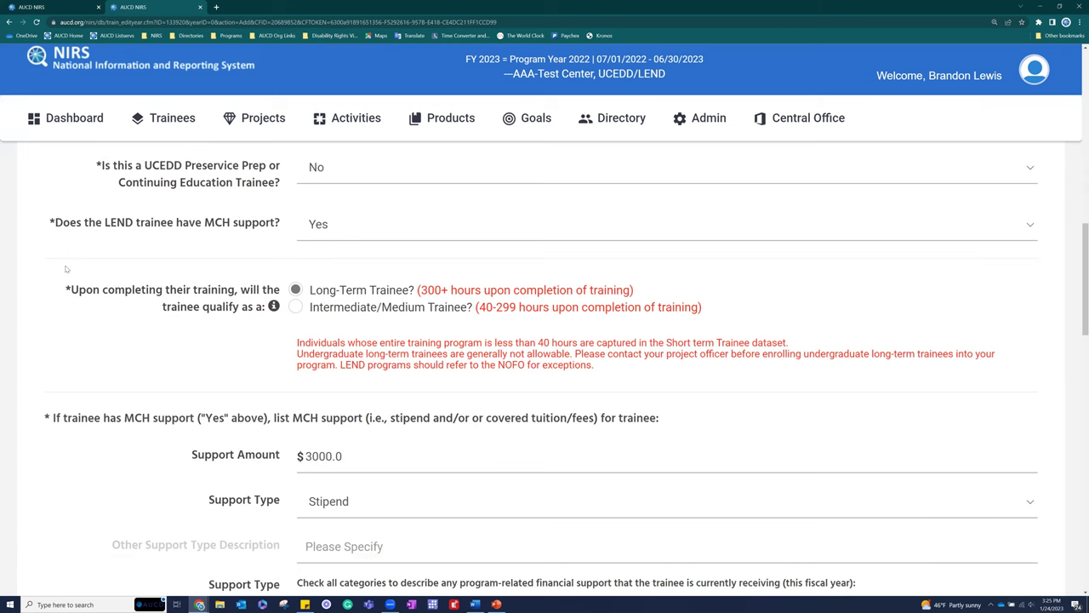
pyautogui.moveTo(50, 224); pyautogui.dragTo(291, 227)
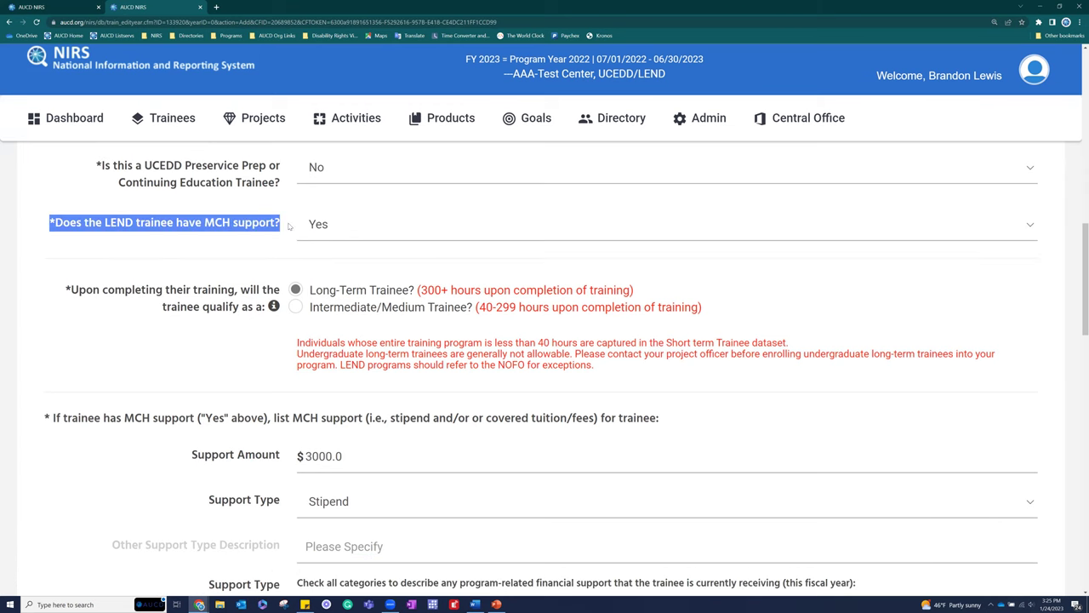
pyautogui.click(179, 245)
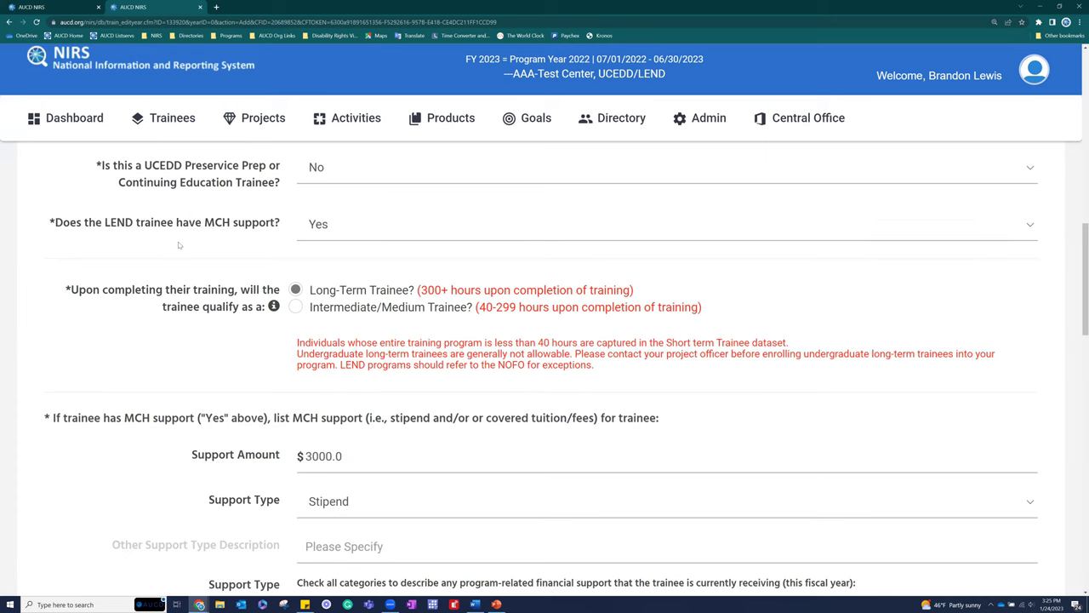
pyautogui.scroll(1, 178, 245)
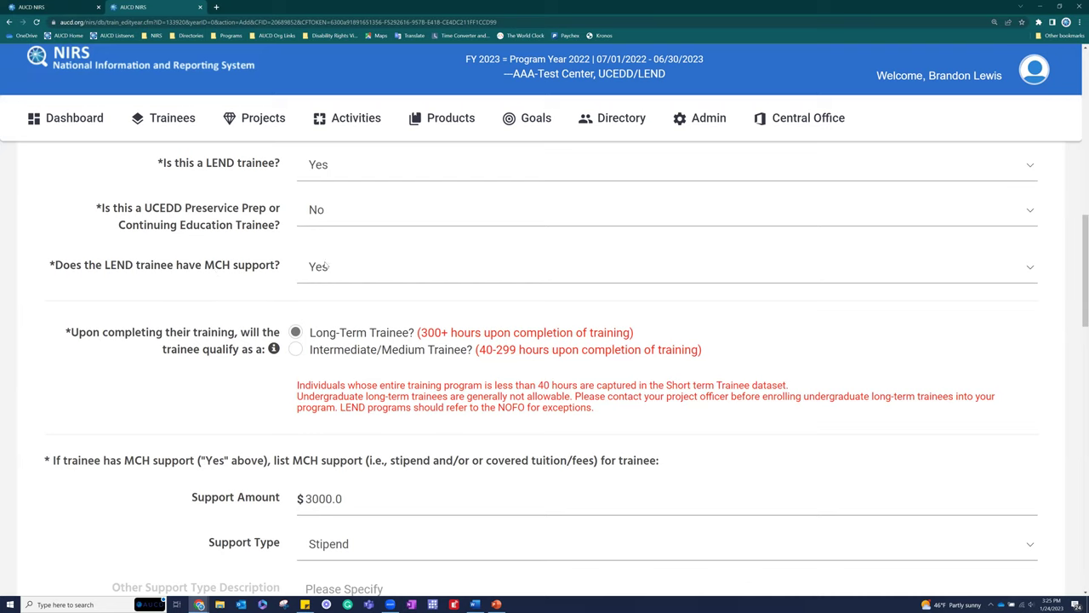
pyautogui.click(200, 264)
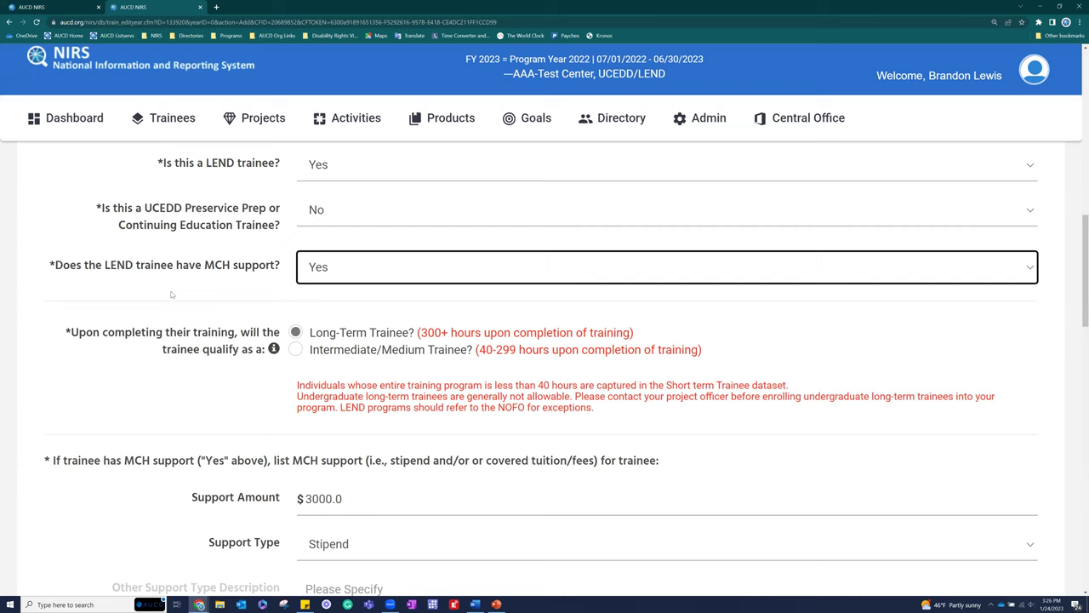
# Answer No to 'Is this a LEND trainee?'
pyautogui.click(327, 170)
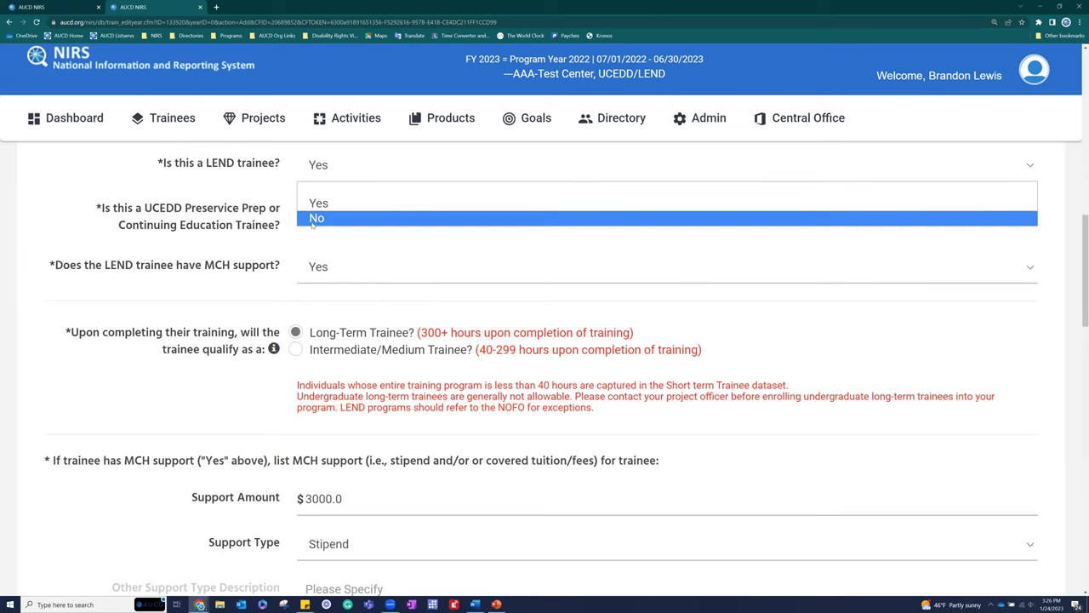
pyautogui.click(316, 220)
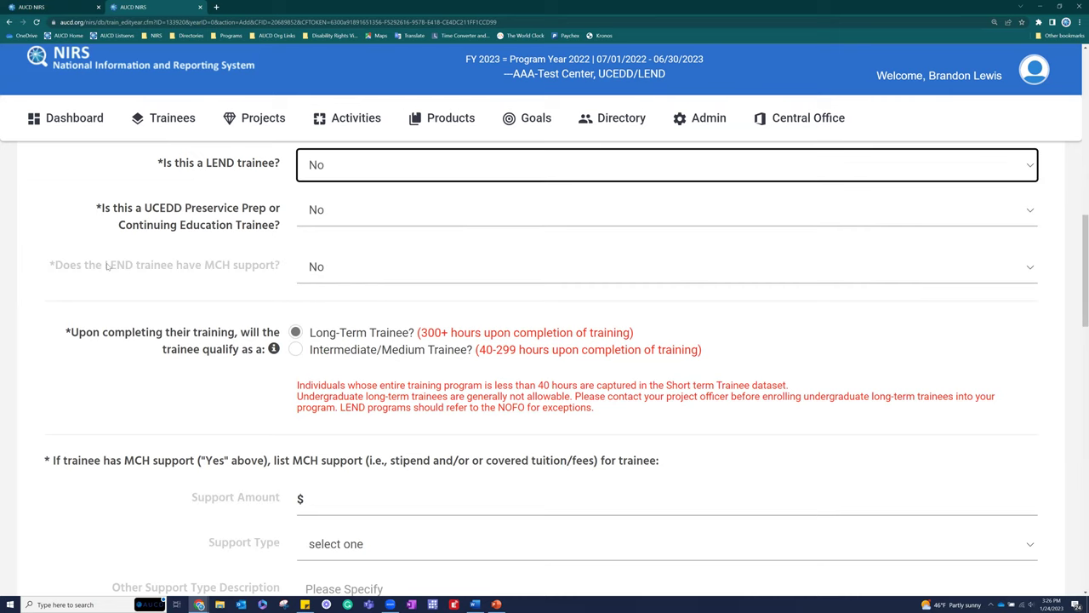
pyautogui.click(333, 267)
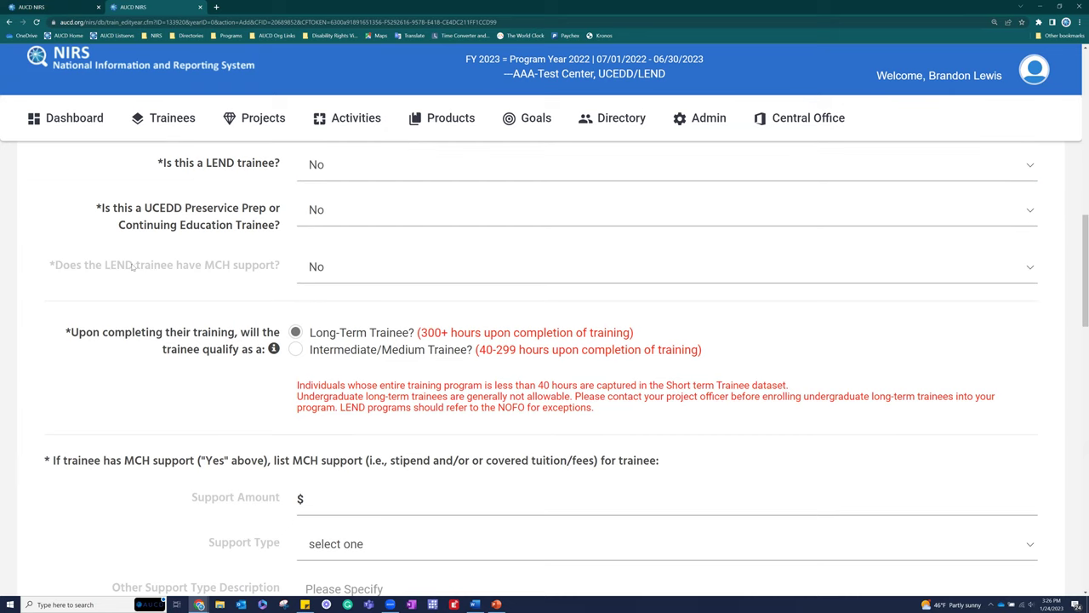
pyautogui.moveTo(104, 265); pyautogui.dragTo(178, 265)
pyautogui.click(204, 267)
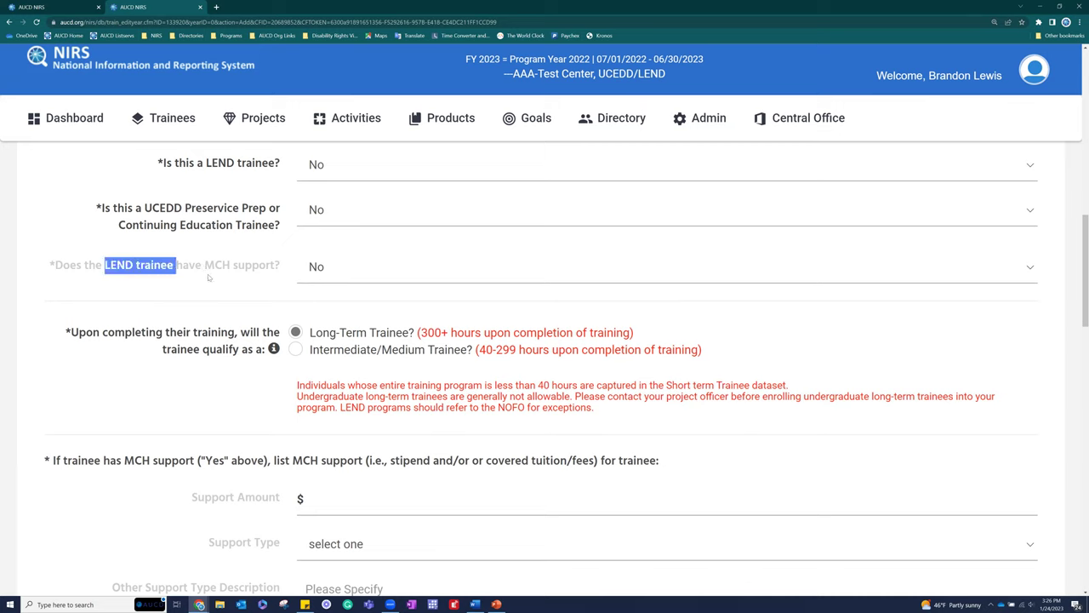
pyautogui.click(252, 276)
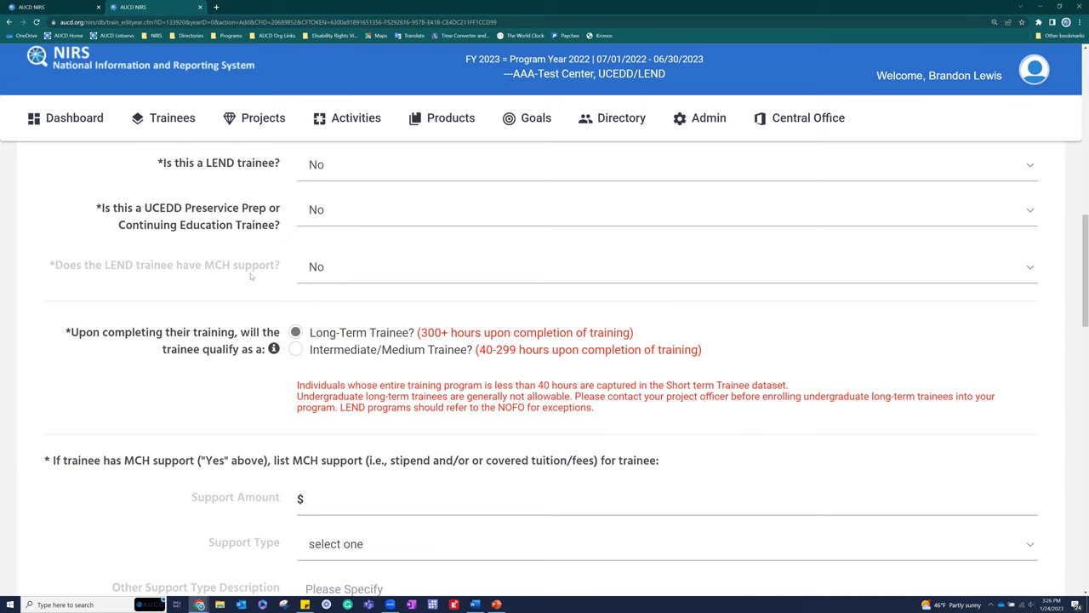
# Set the LEND trainee answer back to Yes and reselect Yes for MCH support
pyautogui.click(339, 193)
pyautogui.click(330, 204)
pyautogui.press('Tab')
pyautogui.click(128, 277)
pyautogui.click(386, 282)
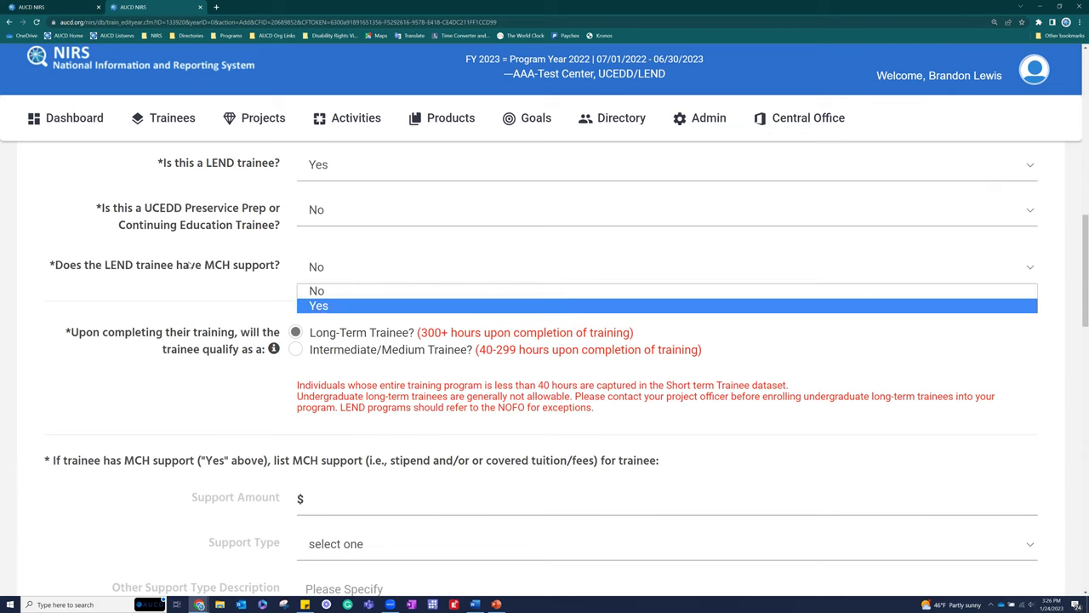
pyautogui.click(263, 292)
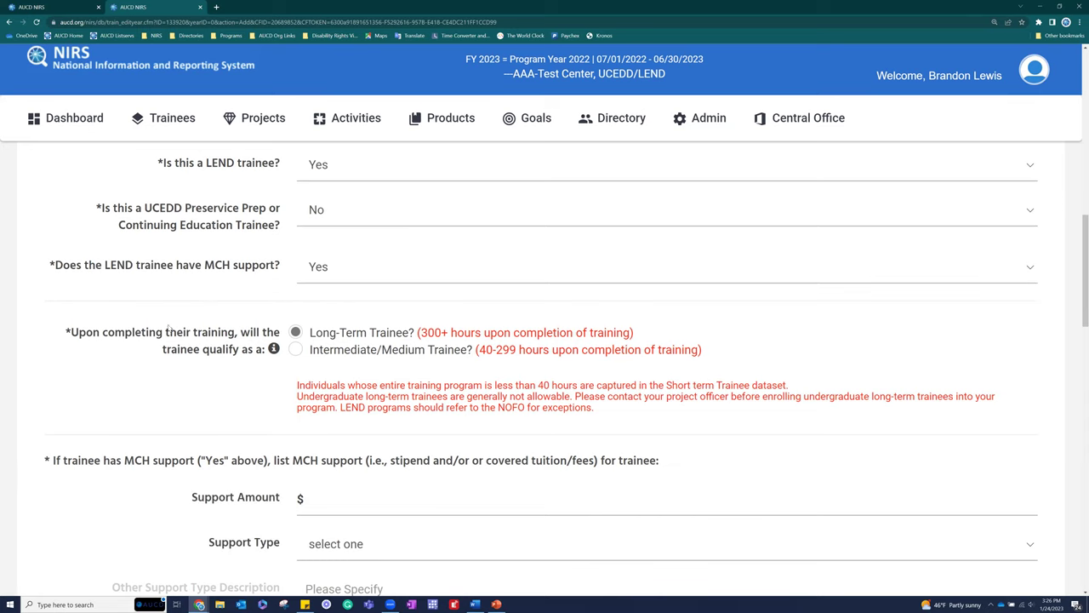
pyautogui.scroll(-1, 164, 304)
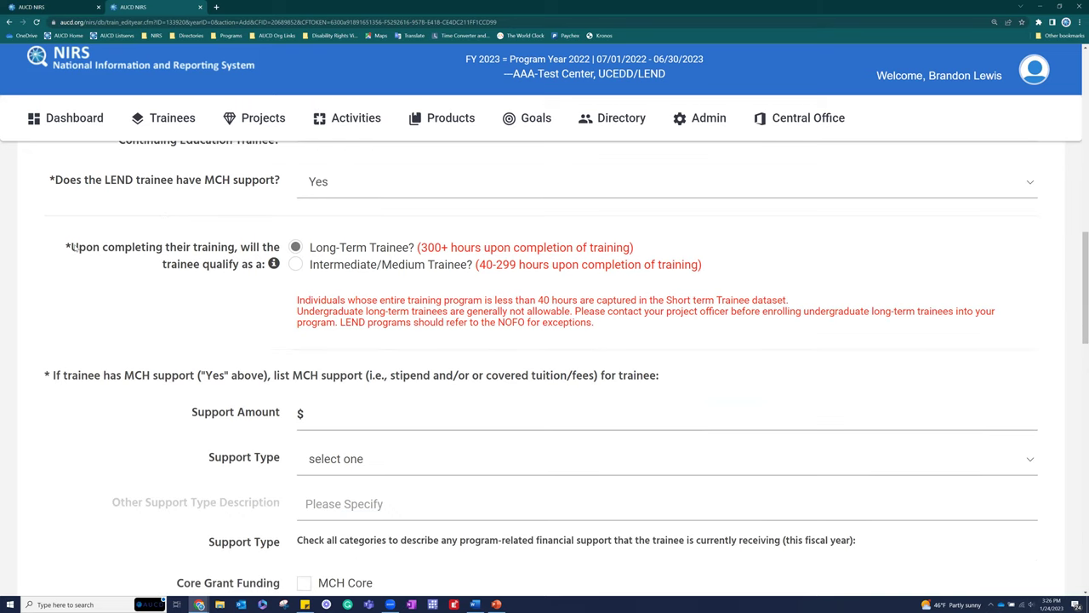
pyautogui.moveTo(70, 249); pyautogui.dragTo(266, 267)
pyautogui.click(144, 263)
pyautogui.moveTo(294, 302); pyautogui.dragTo(621, 327)
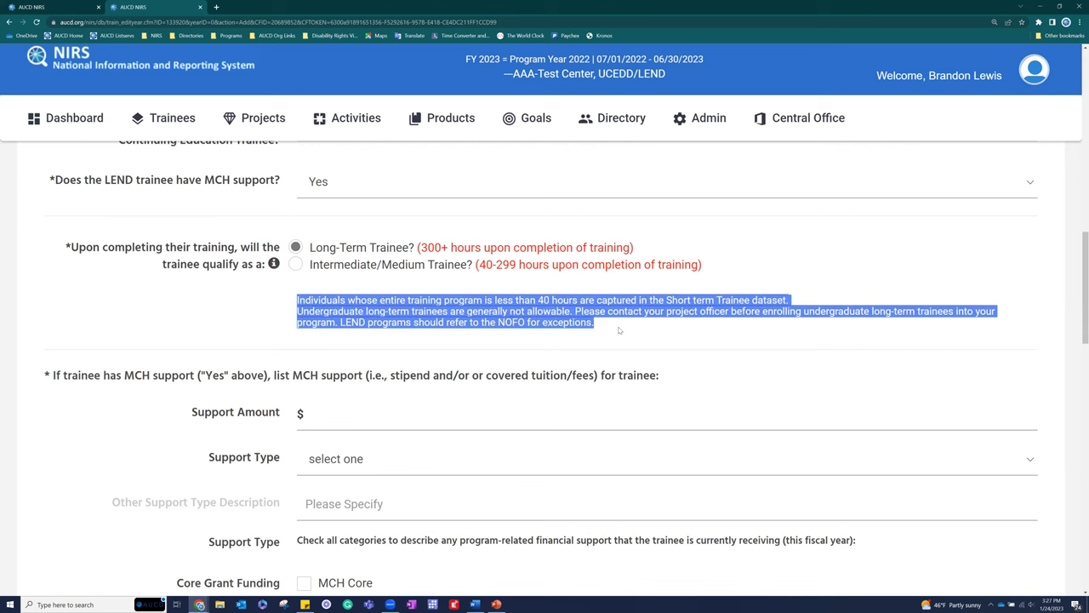
pyautogui.click(325, 326)
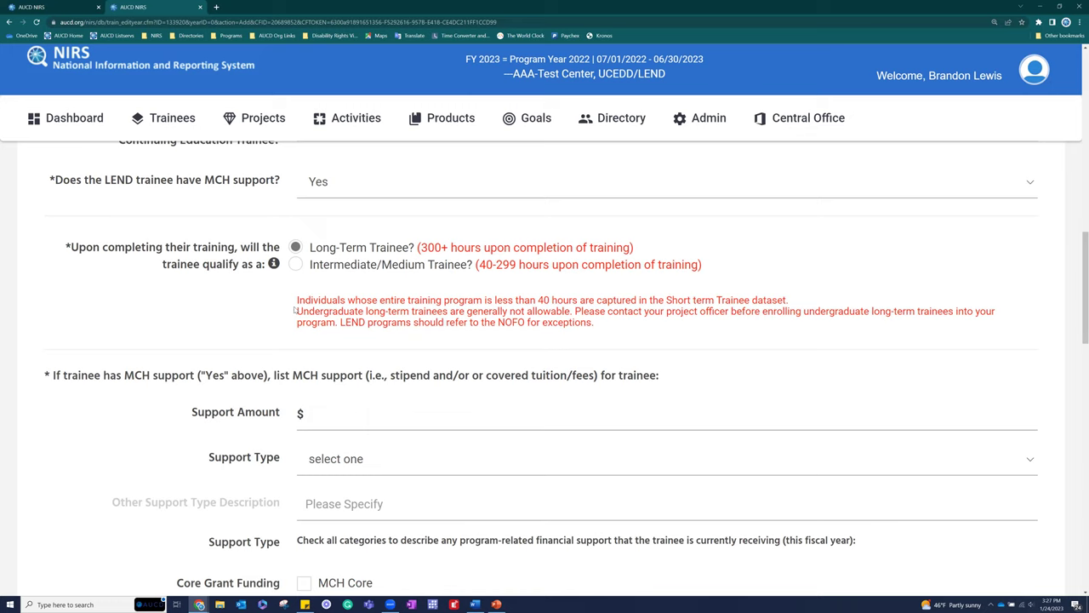
# Enter a Support Amount of 3000 and choose Stipend as the Support Type
pyautogui.scroll(-3, 294, 308)
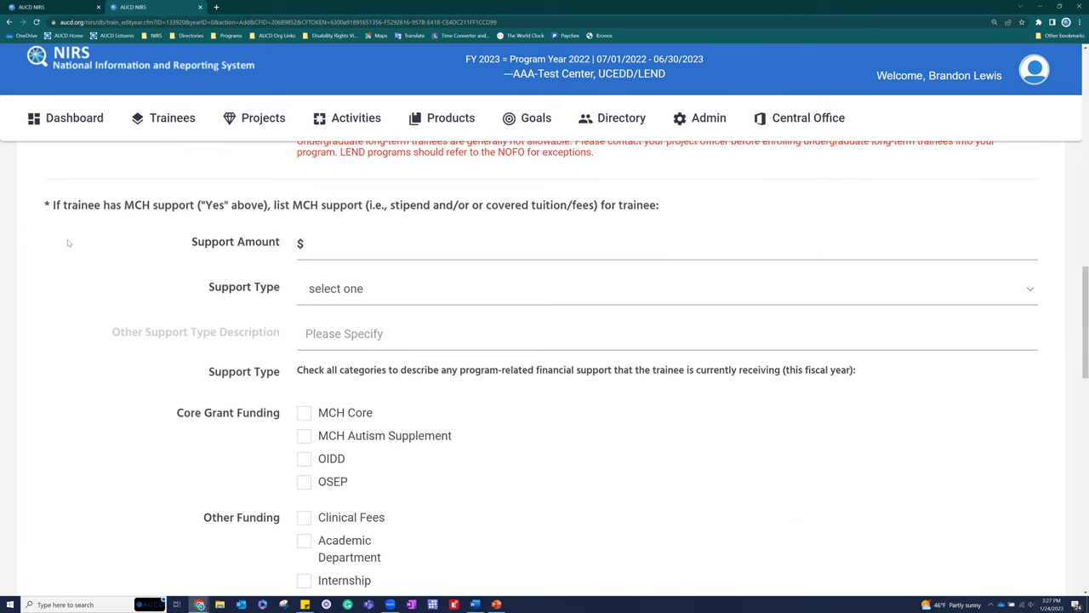
pyautogui.scroll(3, 95, 194)
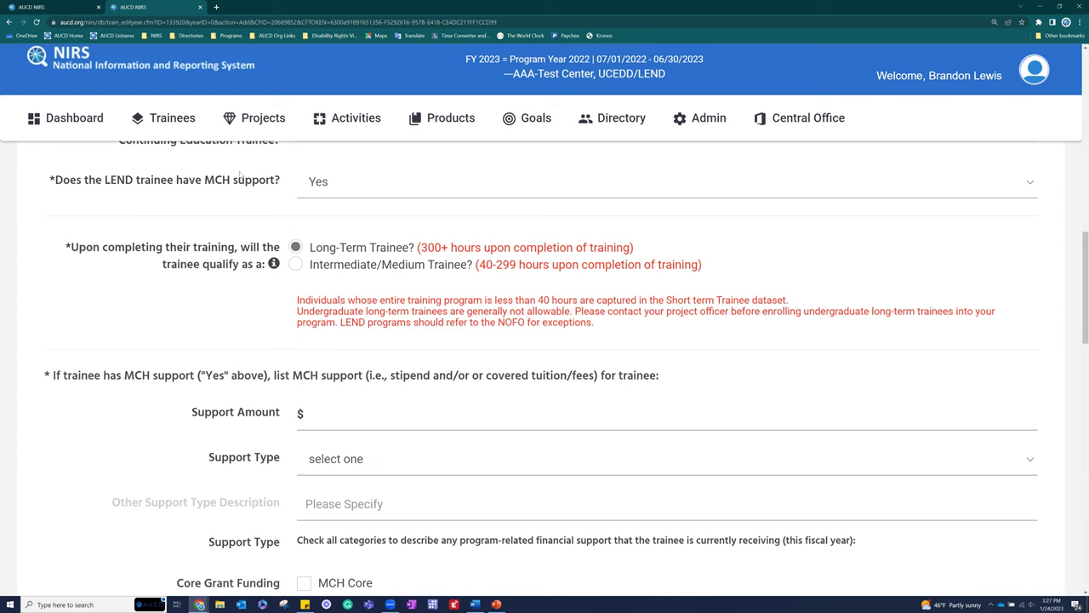
pyautogui.scroll(-2, 159, 319)
pyautogui.click(317, 289)
pyautogui.write('3000')
pyautogui.click(299, 351)
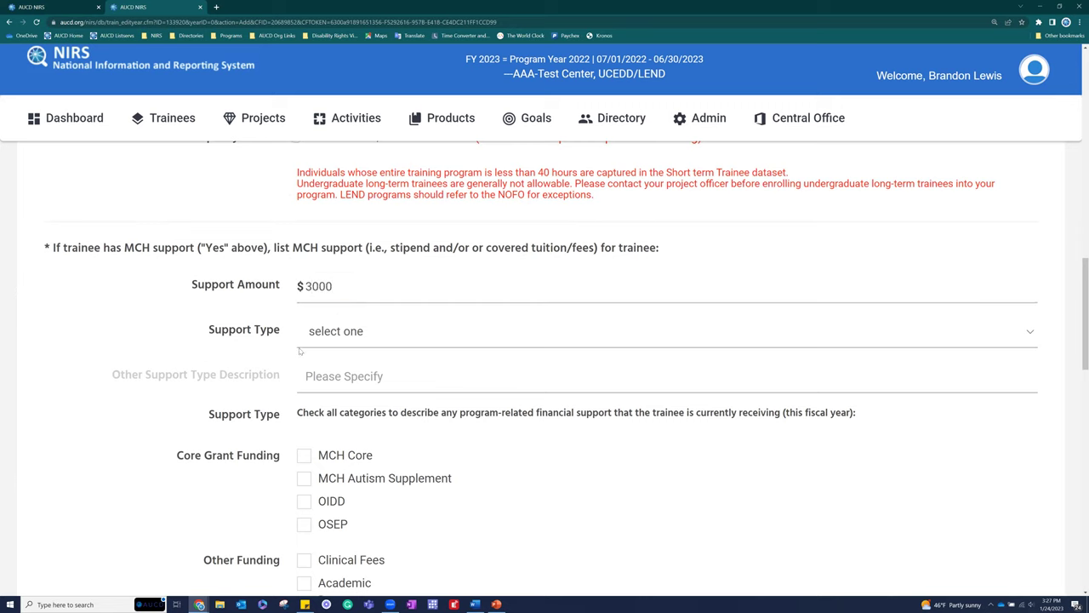
pyautogui.click(340, 332)
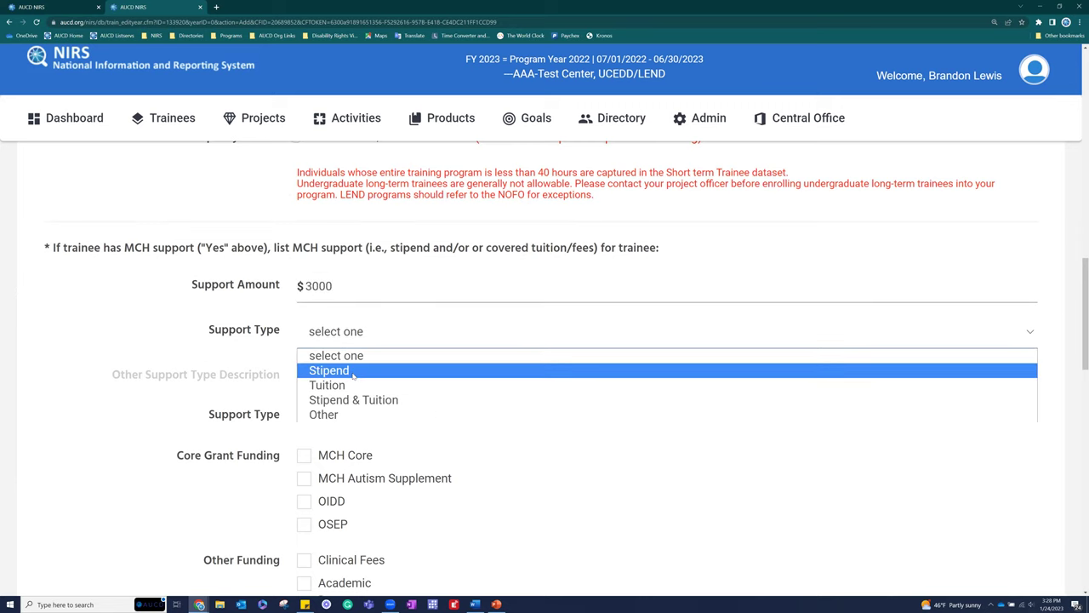
pyautogui.click(342, 372)
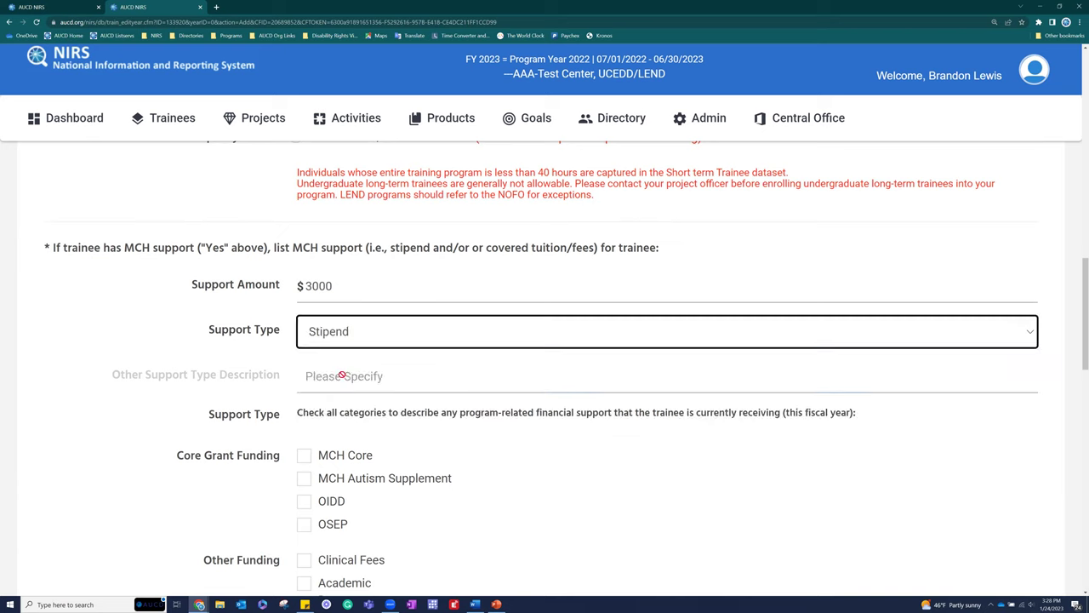
pyautogui.click(131, 344)
# Check MCH Core under Core Grant Funding, leaving MCH Autism Supplement unchecked
pyautogui.scroll(-1, 132, 344)
pyautogui.scroll(-1, 132, 345)
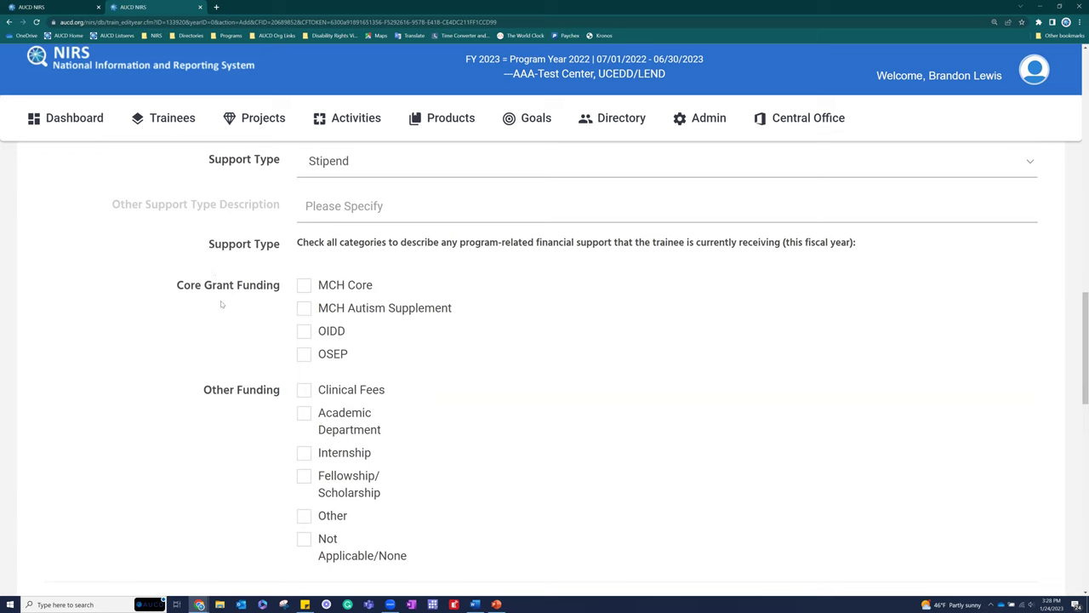
pyautogui.click(304, 309)
pyautogui.click(307, 287)
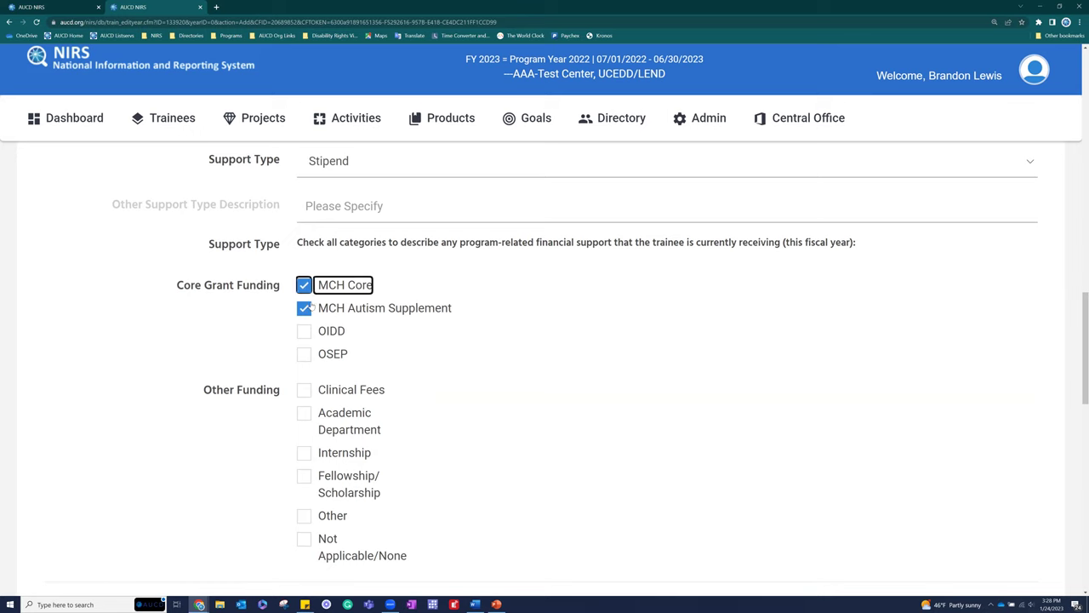
pyautogui.click(304, 308)
pyautogui.scroll(-2, 233, 326)
pyautogui.click(173, 287)
pyautogui.scroll(-3, 156, 337)
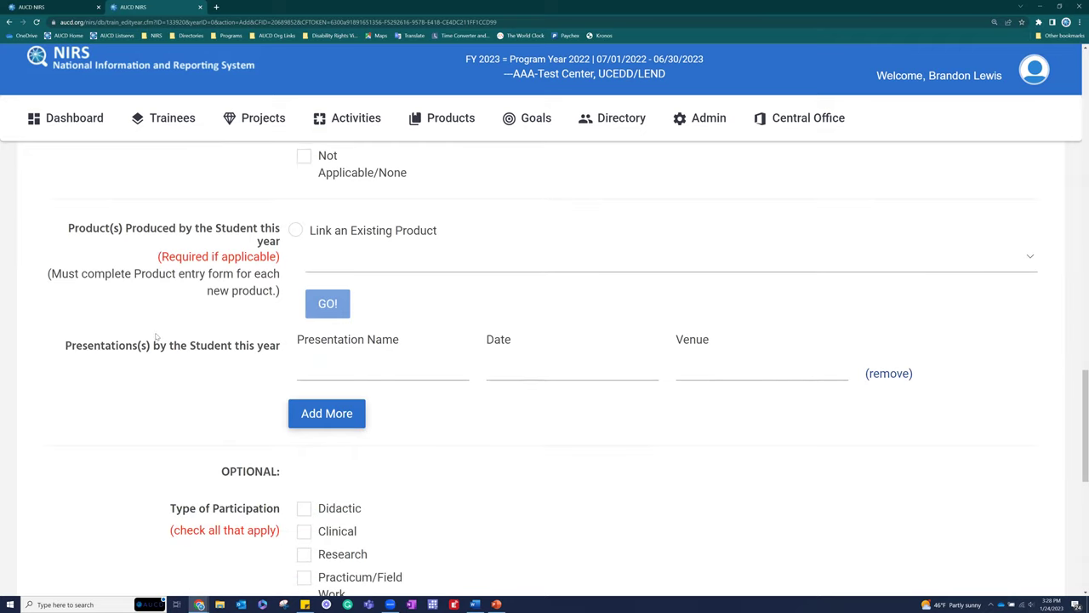
pyautogui.moveTo(68, 228); pyautogui.dragTo(282, 242)
pyautogui.click(182, 320)
pyautogui.moveTo(64, 346); pyautogui.dragTo(272, 348)
pyautogui.click(255, 349)
pyautogui.scroll(-2, 255, 348)
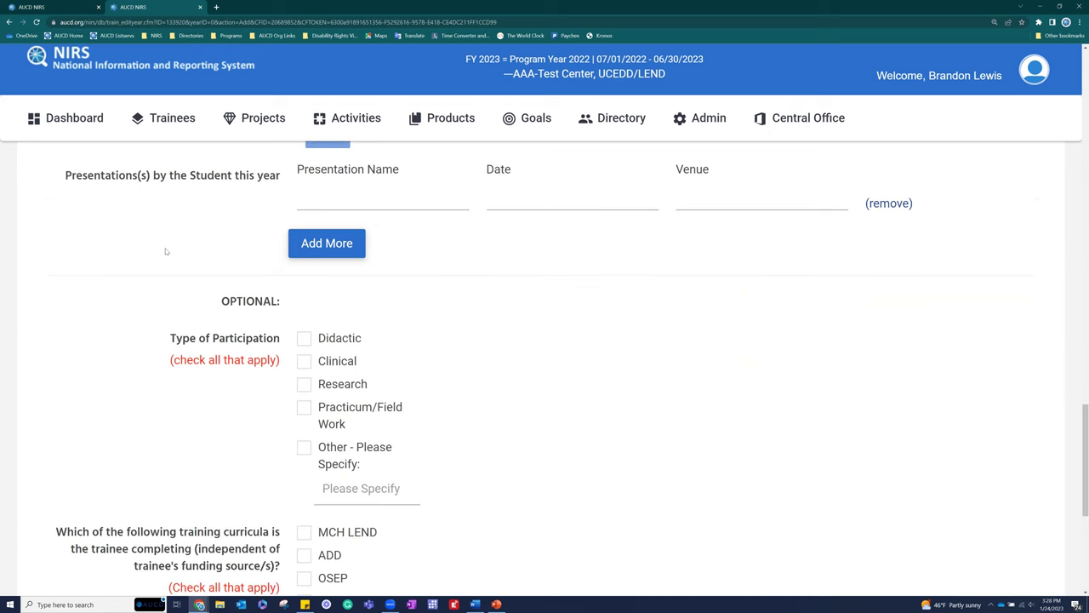
pyautogui.scroll(2, 156, 207)
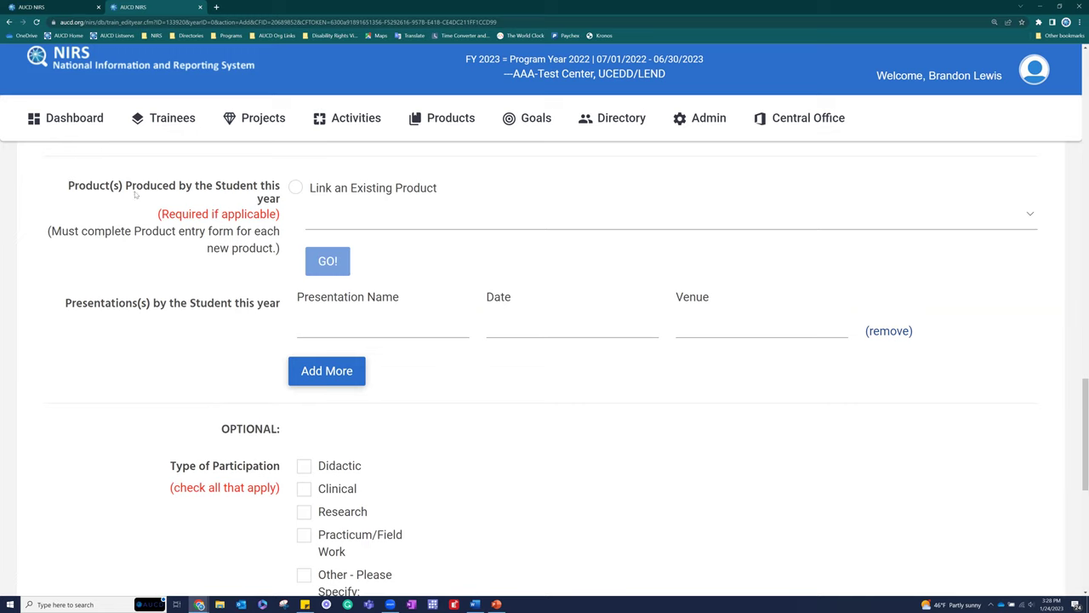
pyautogui.scroll(-1, 120, 349)
pyautogui.scroll(-2, 120, 349)
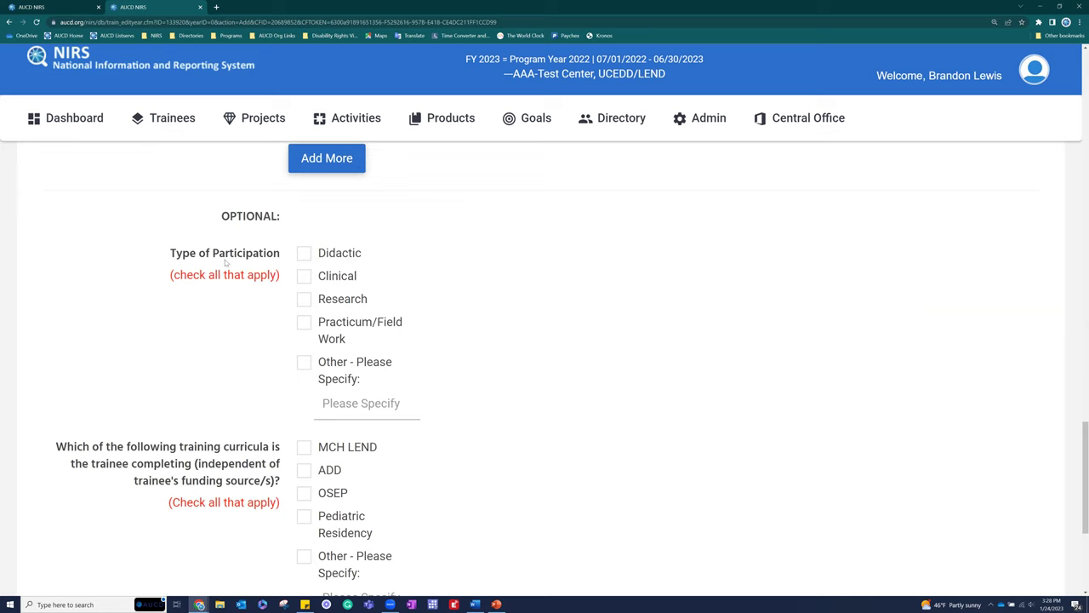
pyautogui.scroll(-4, 184, 246)
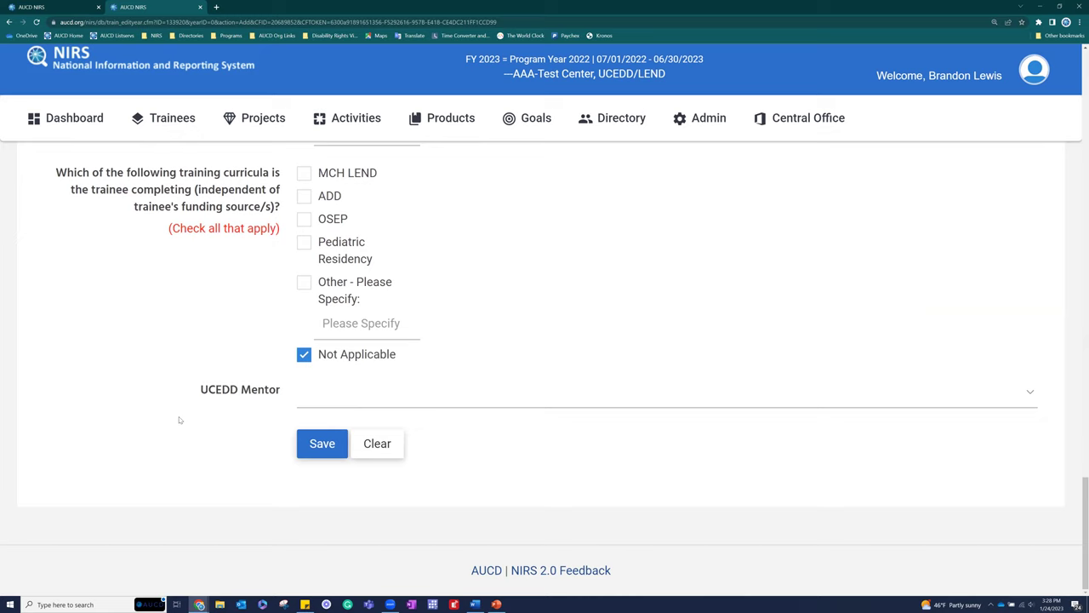
# Save the edited FY2023 Edit Trainee Fiscal Year form
pyautogui.moveTo(197, 392); pyautogui.dragTo(281, 393)
pyautogui.click(256, 406)
pyautogui.press('XF86AudioLowerVolume')
pyautogui.moveTo(207, 391); pyautogui.dragTo(277, 393)
pyautogui.click(286, 455)
pyautogui.click(316, 443)
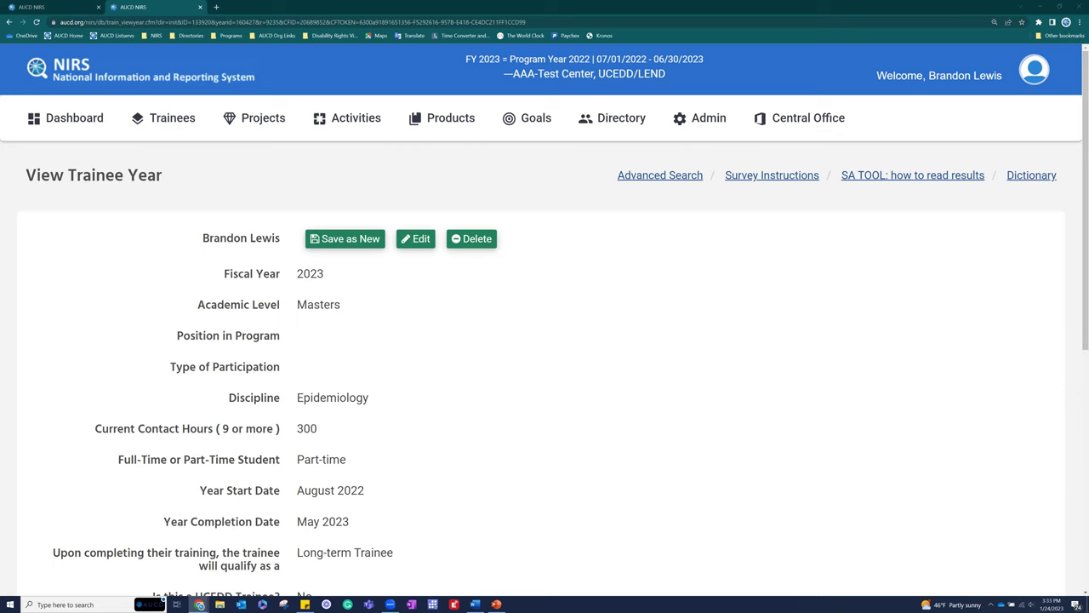
# Review the saved FY2023 View Trainee Year page, spanning August 2022 to May 2023
pyautogui.click(475, 604)
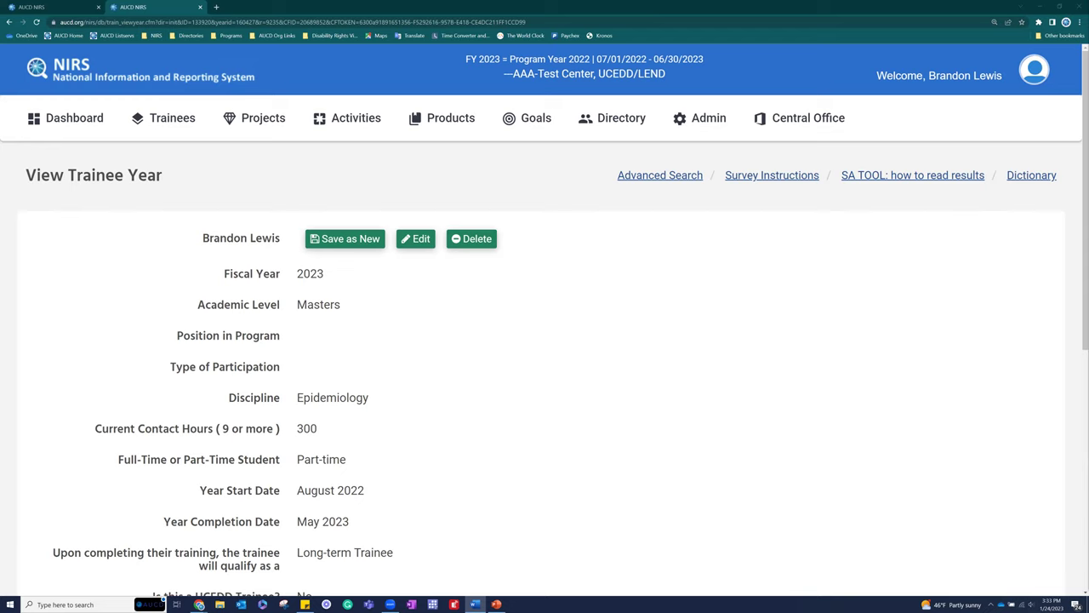
# Reopen the FY2023 trainee year for editing and keep Enrollment Status as Part-time
pyautogui.click(415, 239)
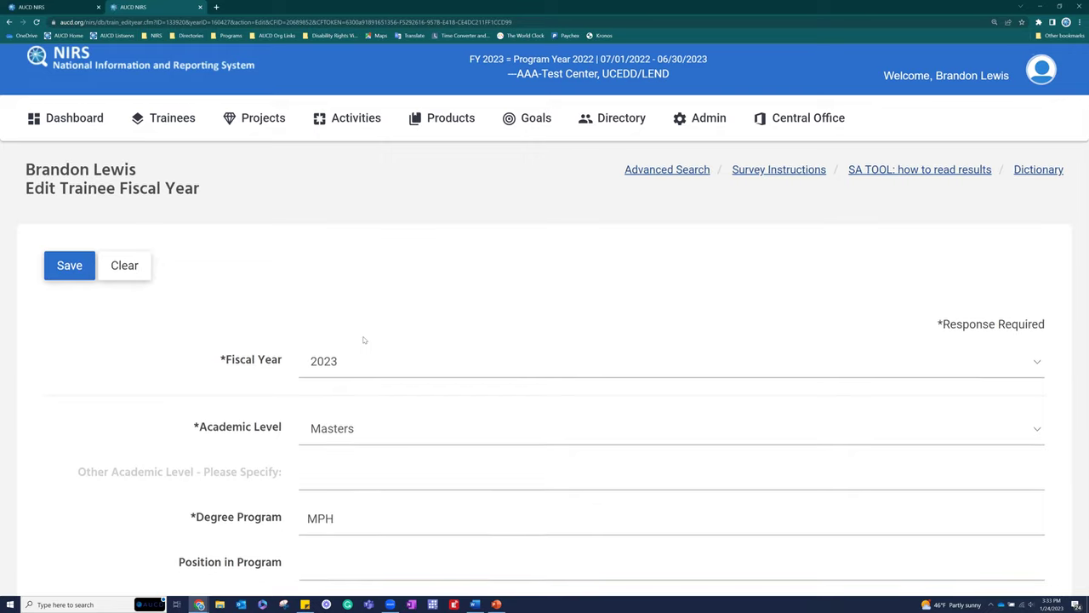
pyautogui.scroll(-4, 363, 339)
pyautogui.scroll(-3, 363, 339)
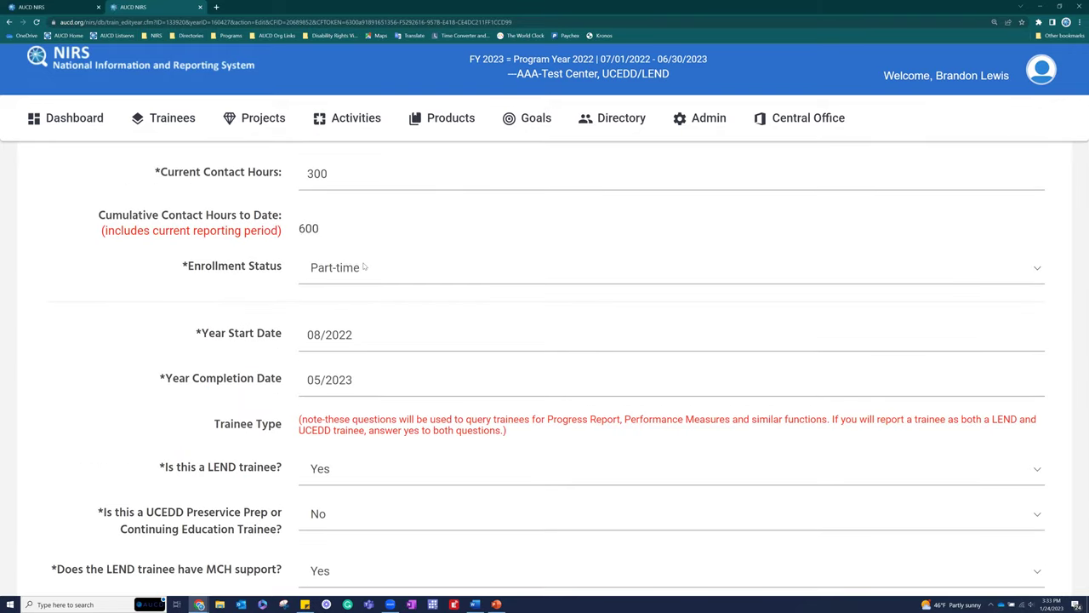
pyautogui.click(364, 267)
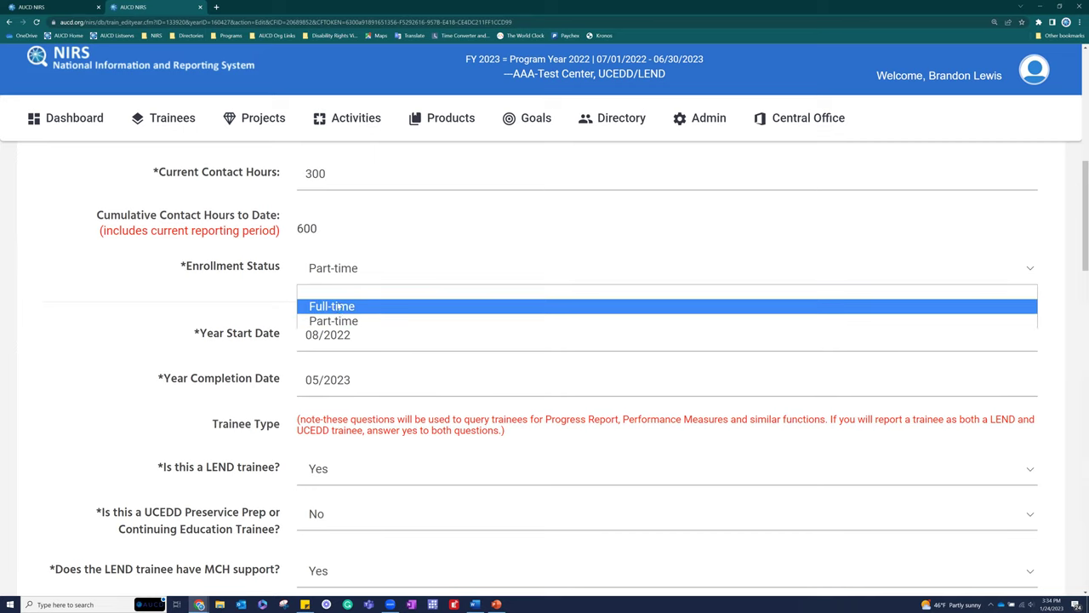
pyautogui.click(378, 268)
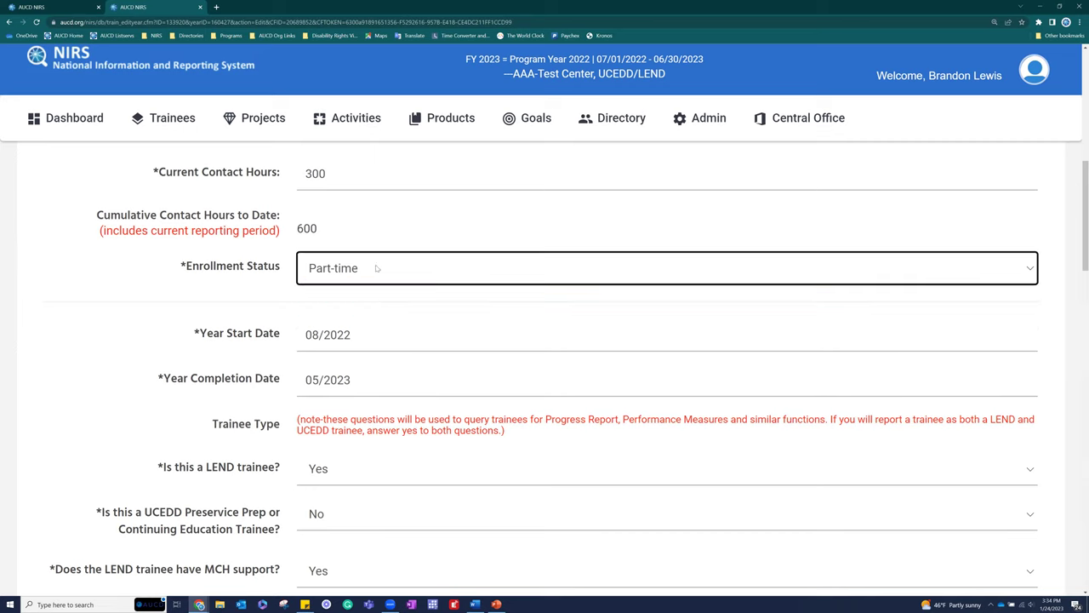
pyautogui.click(208, 305)
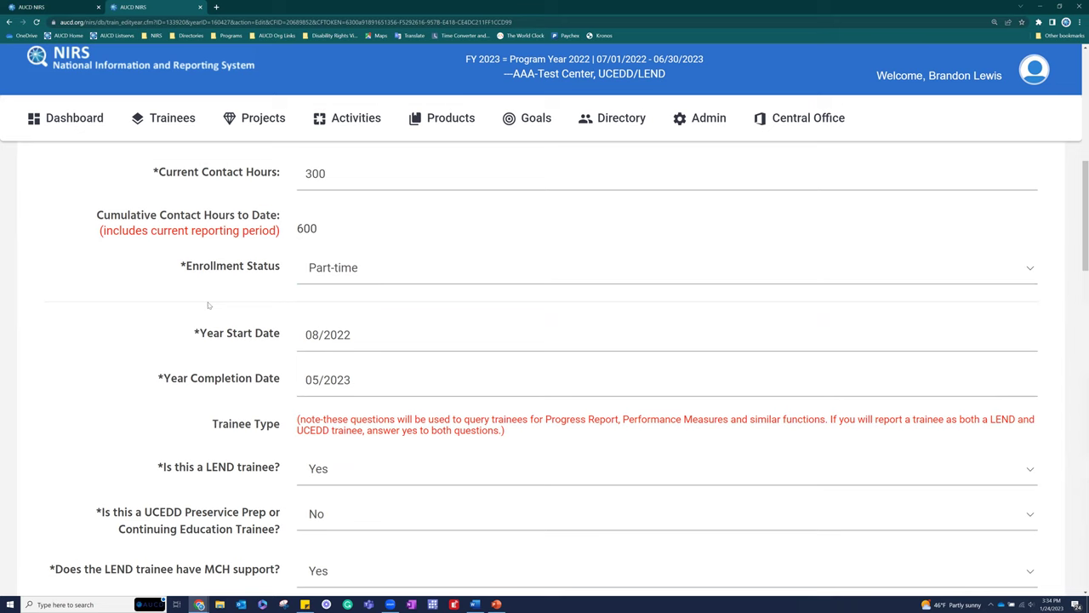
pyautogui.scroll(4, 569, 250)
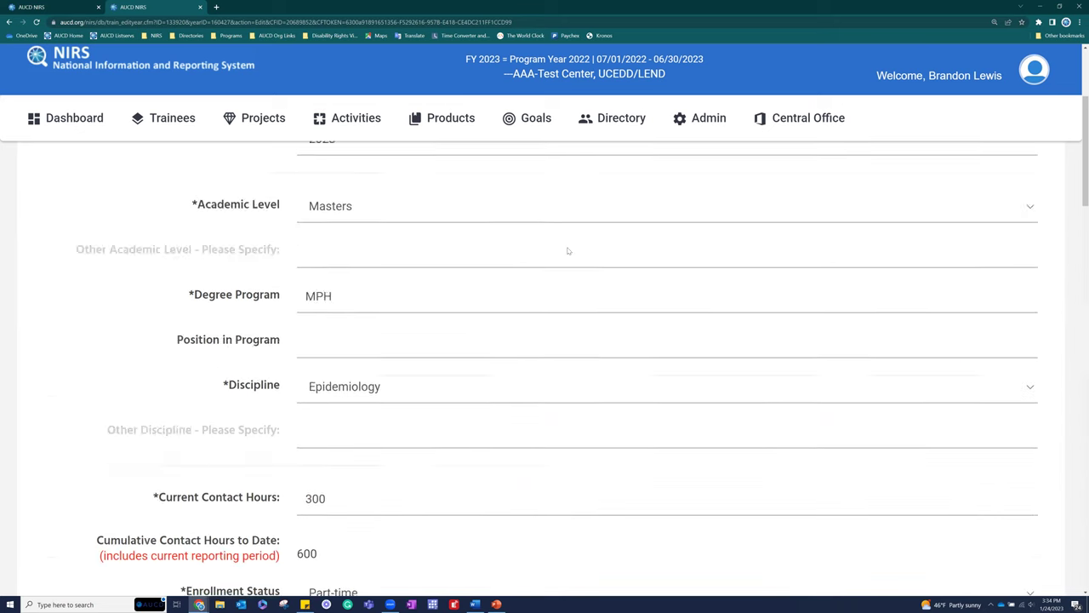
pyautogui.scroll(3, 568, 250)
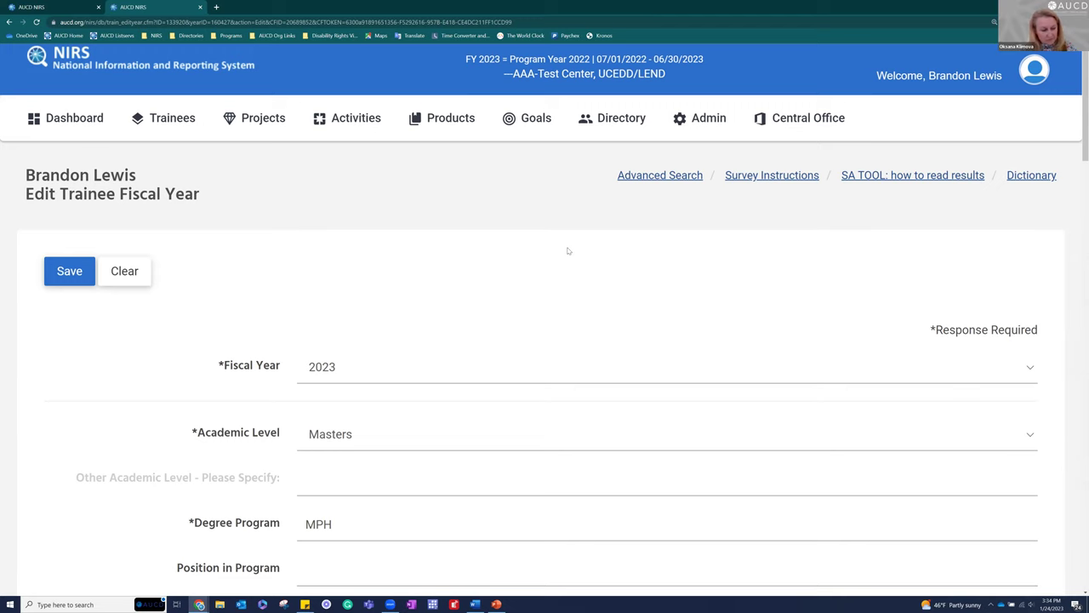
pyautogui.scroll(-4, 568, 251)
# Scroll the Edit Trainee Year form down to the Part-time Enrollment Status and 300 contact hours
pyautogui.scroll(-2, 568, 251)
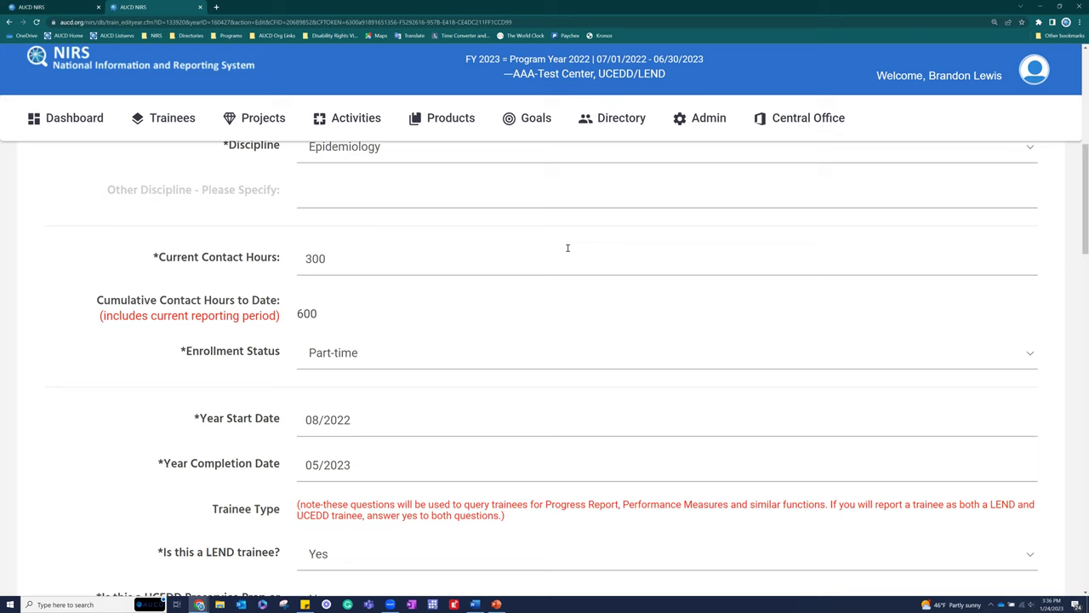
pyautogui.scroll(-2, 568, 248)
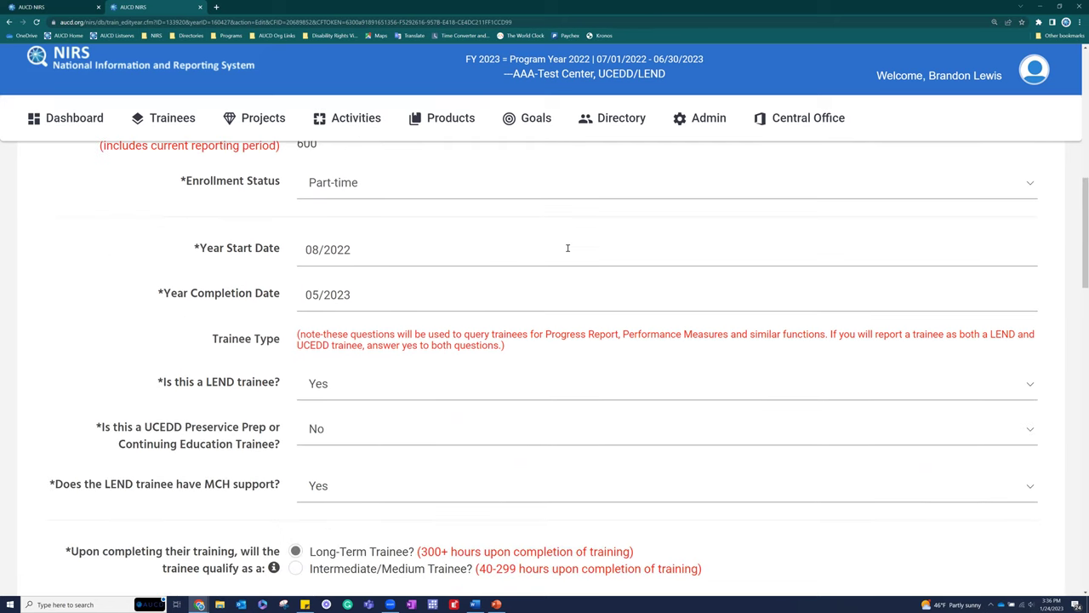
pyautogui.scroll(-1, 568, 247)
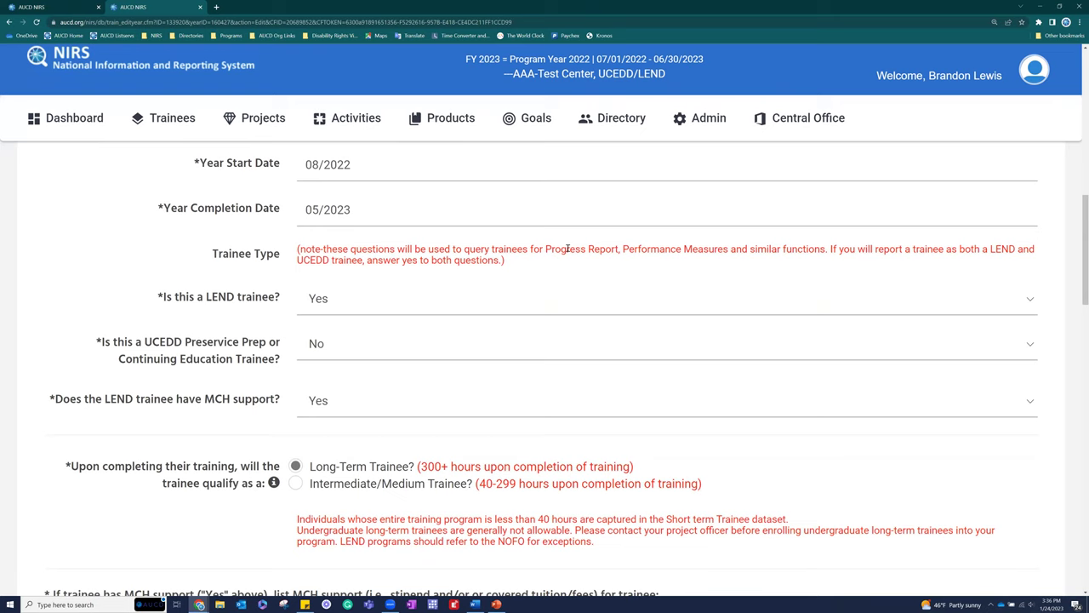
pyautogui.moveTo(62, 467); pyautogui.dragTo(127, 466)
pyautogui.click(137, 464)
pyautogui.tripleClick(247, 460)
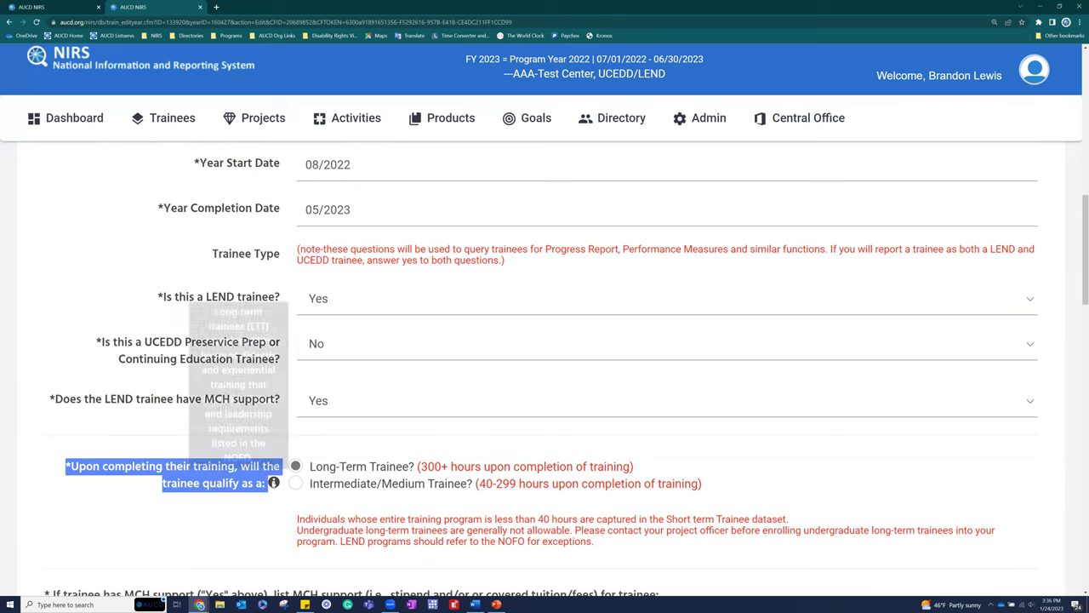
pyautogui.click(257, 487)
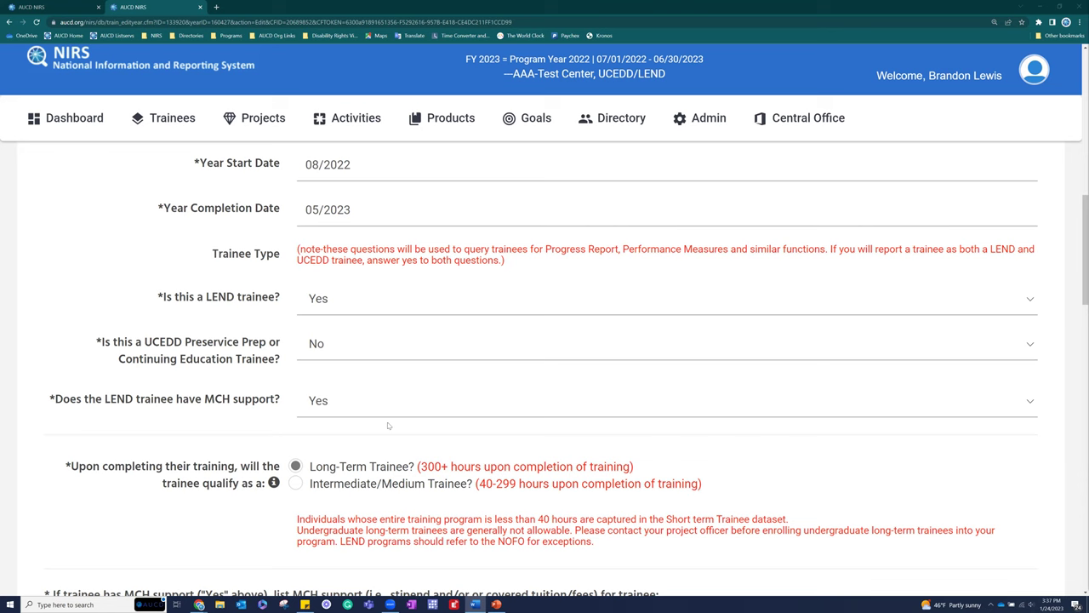
# Save the edited FY2023 trainee-year record from the bottom of the form
pyautogui.scroll(-3, 388, 425)
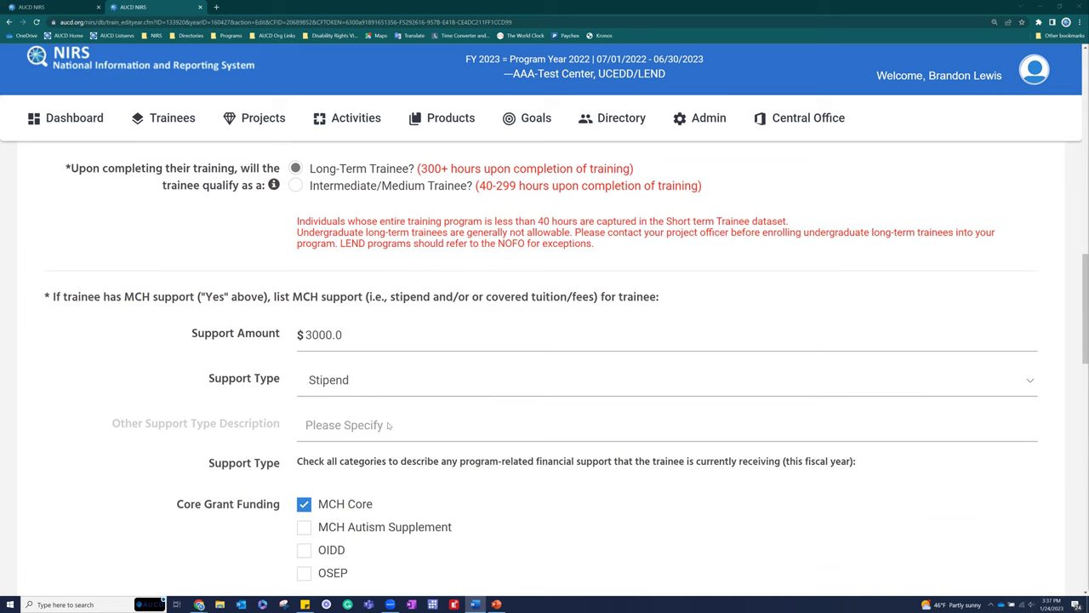
pyautogui.scroll(-10, 388, 425)
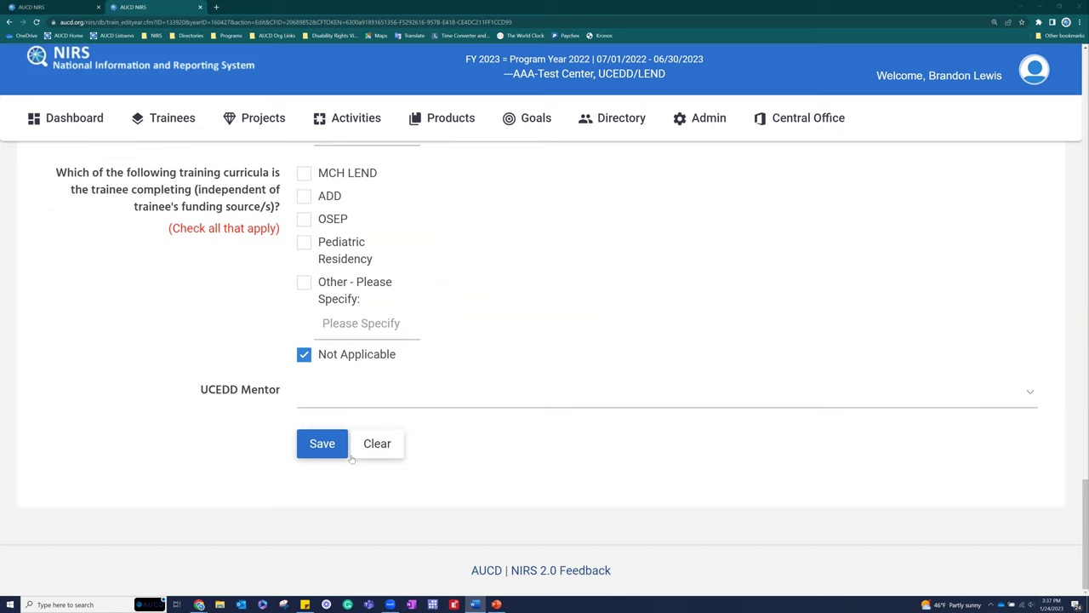
pyautogui.click(311, 451)
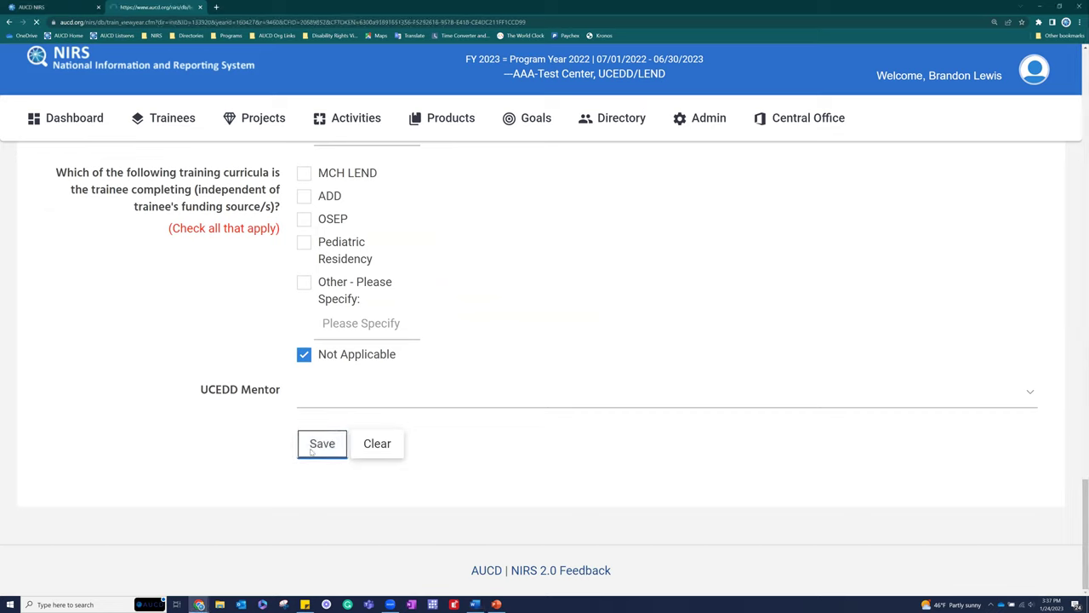
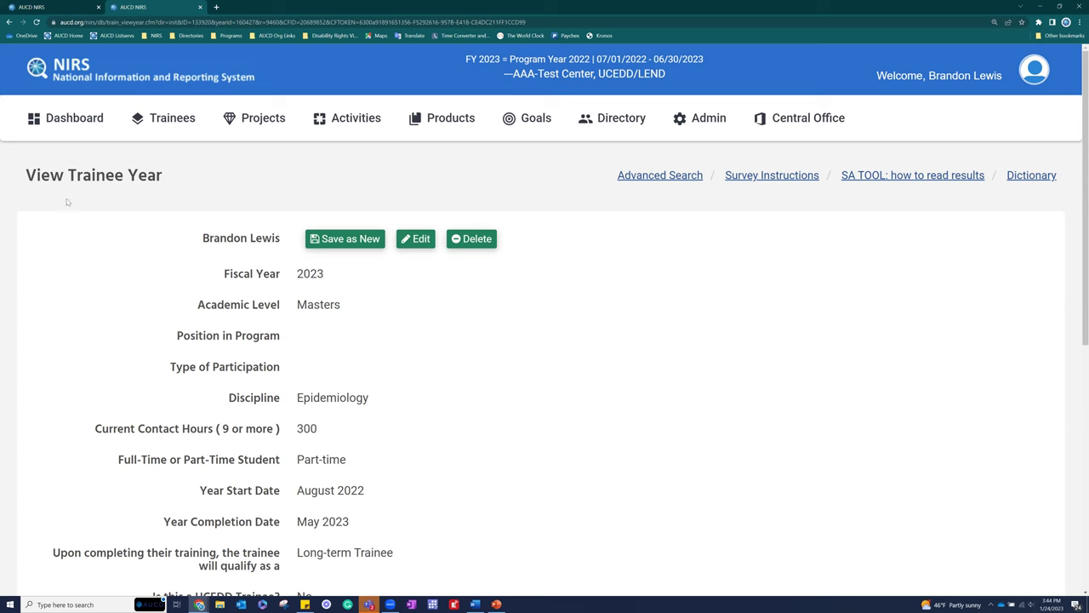
# Open the Long/Med Term Trainees list
pyautogui.click(177, 115)
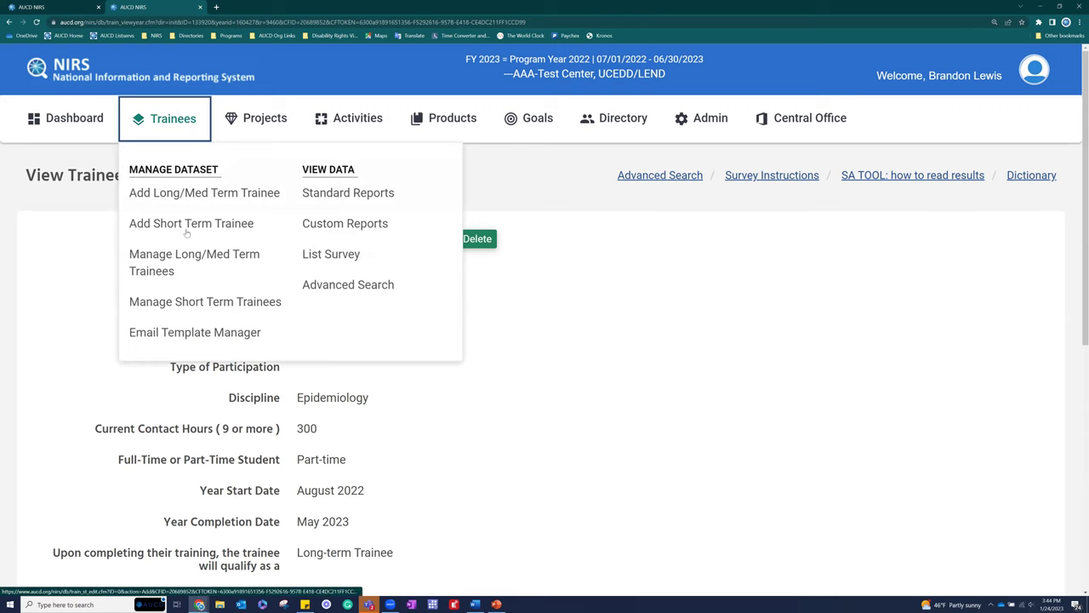
pyautogui.click(164, 254)
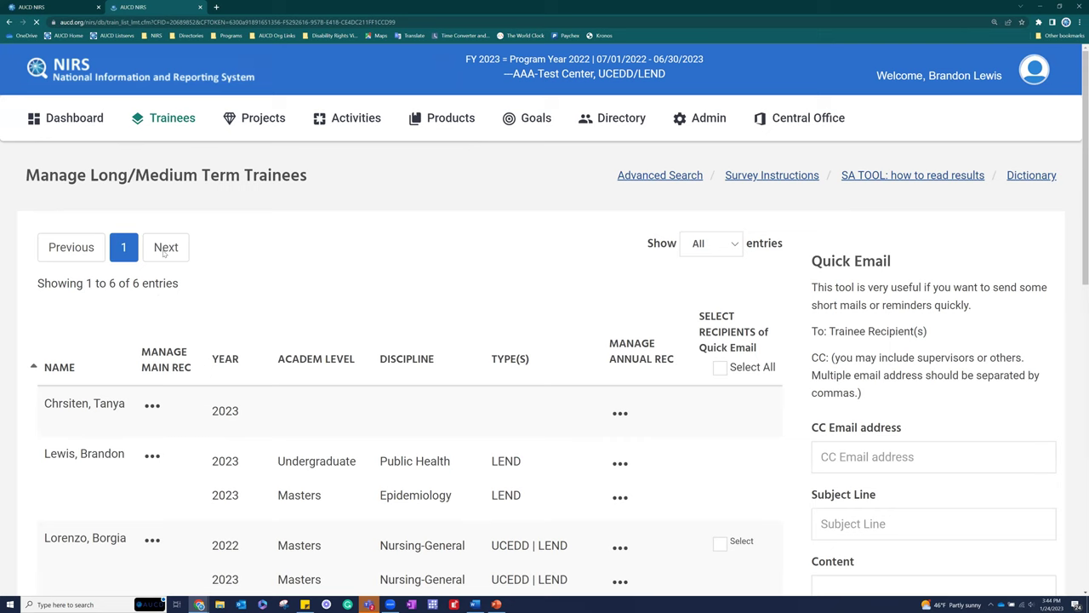
pyautogui.click(162, 126)
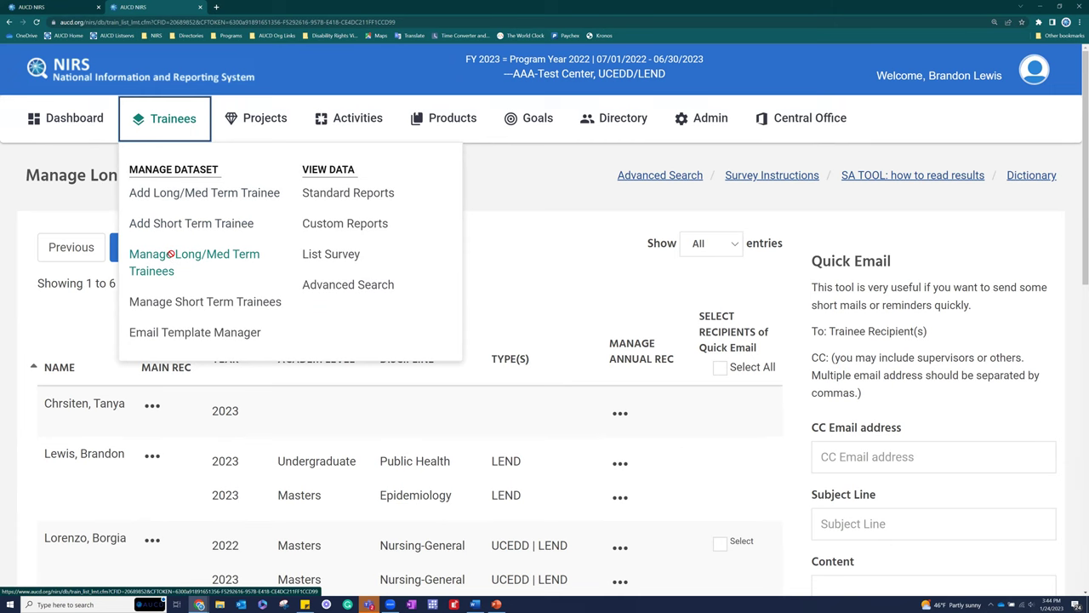
pyautogui.click(230, 256)
pyautogui.scroll(-1, 431, 259)
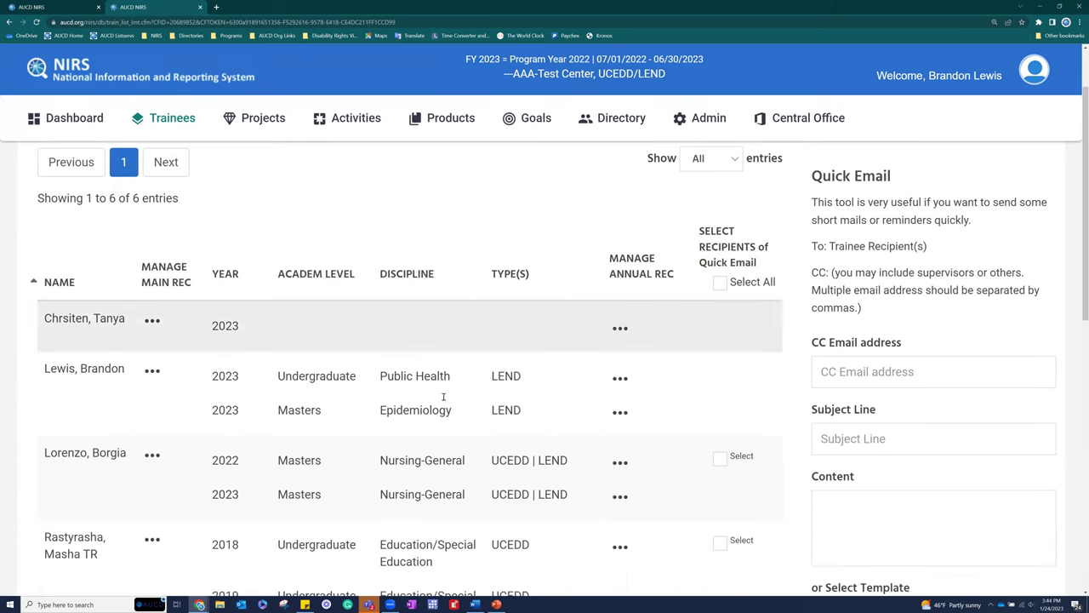
# Delete the trainee's 2023 Undergraduate Public Health year record
pyautogui.click(620, 377)
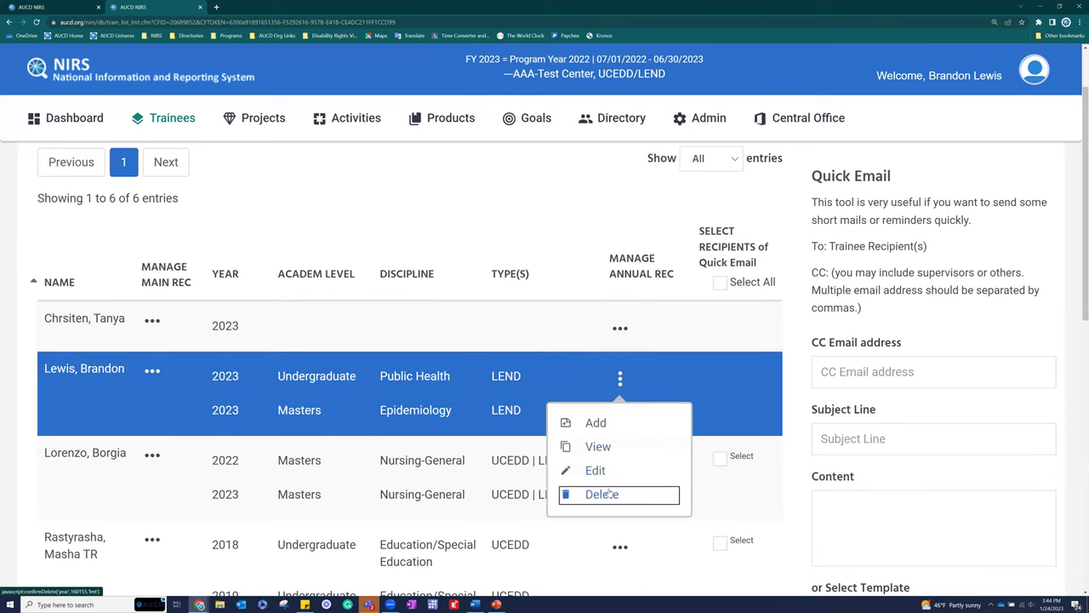
pyautogui.click(610, 492)
pyautogui.click(586, 70)
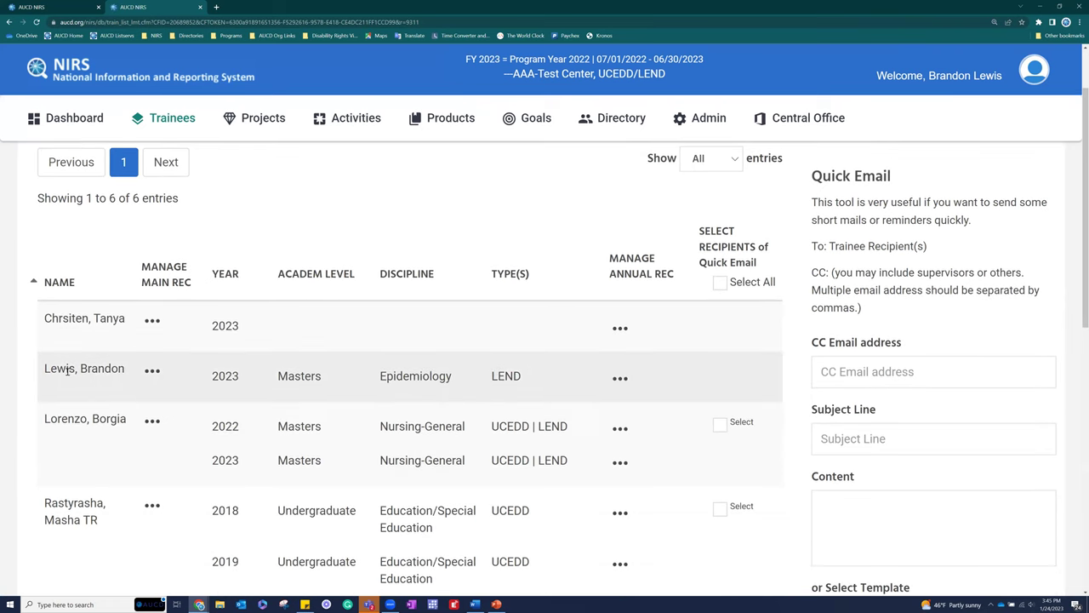
pyautogui.moveTo(45, 369); pyautogui.dragTo(129, 374)
pyautogui.click(96, 378)
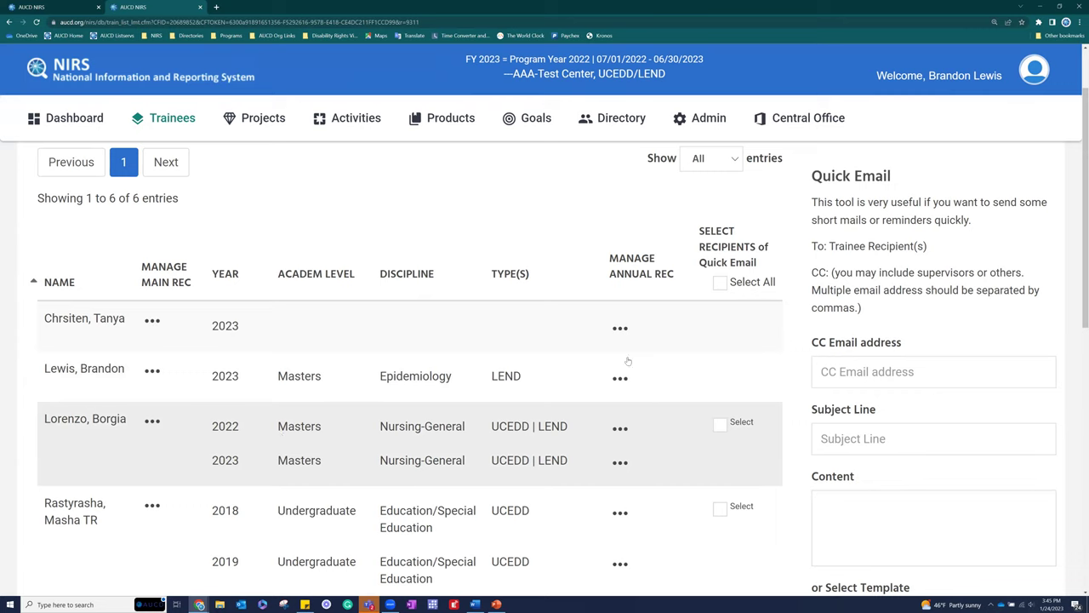
pyautogui.moveTo(212, 425); pyautogui.dragTo(239, 437)
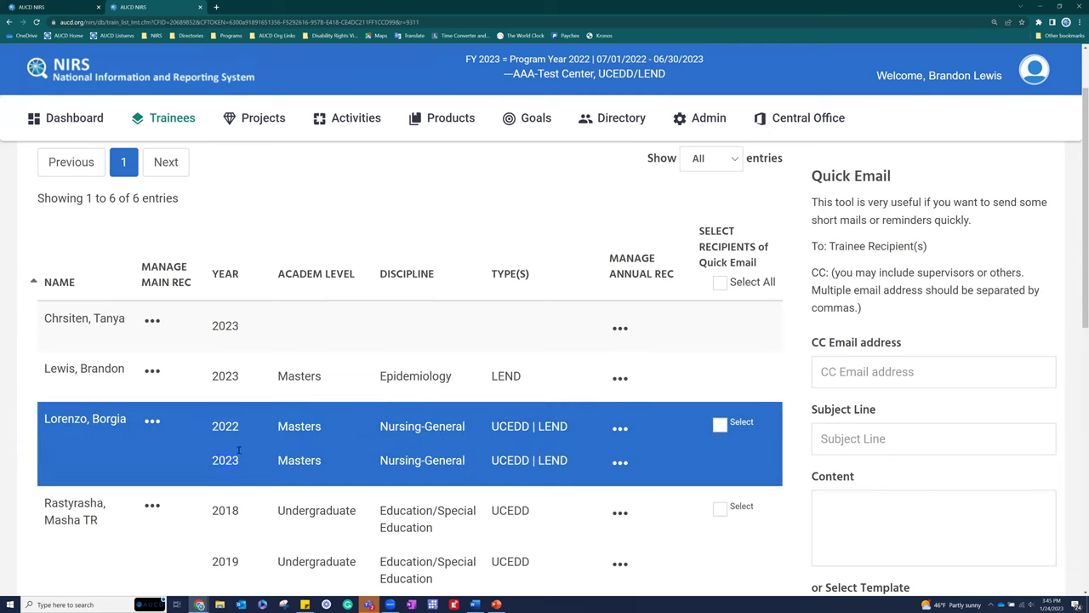
pyautogui.click(209, 396)
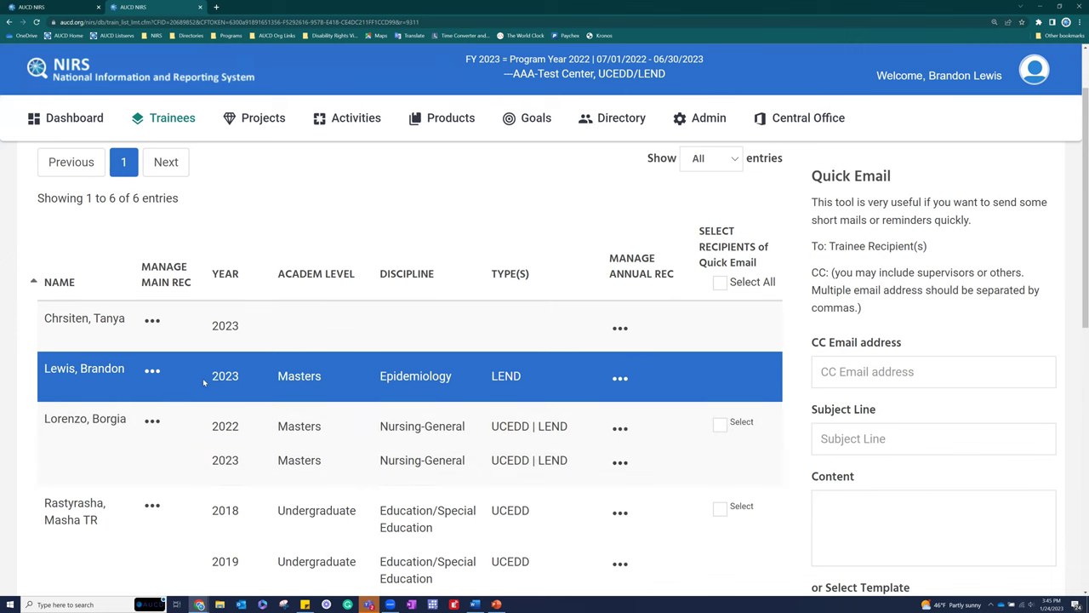
pyautogui.hotkey('ctrl', '+')
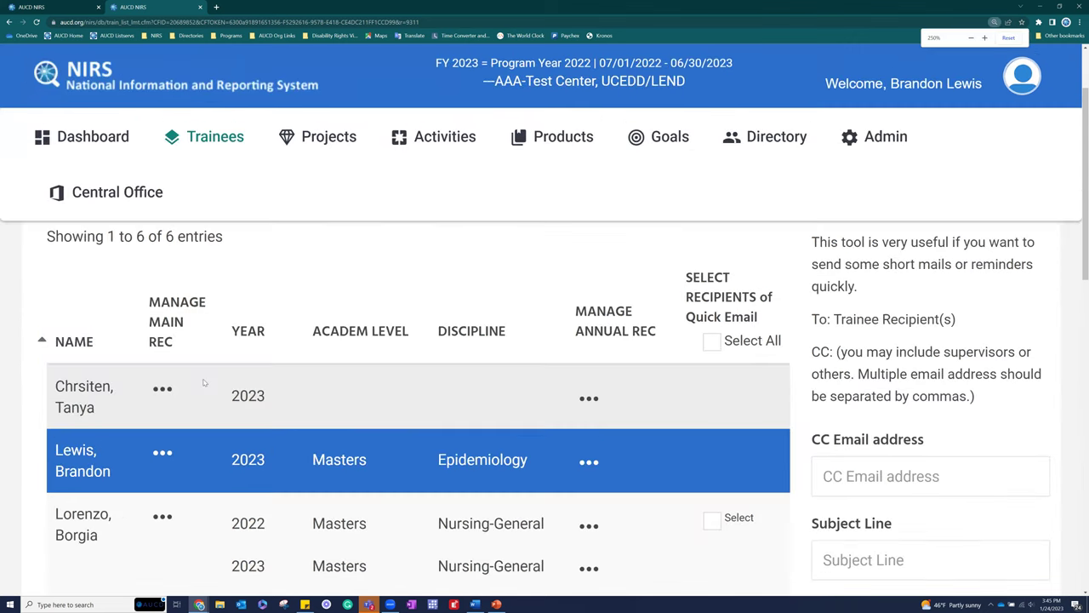
pyautogui.scroll(-1, 203, 383)
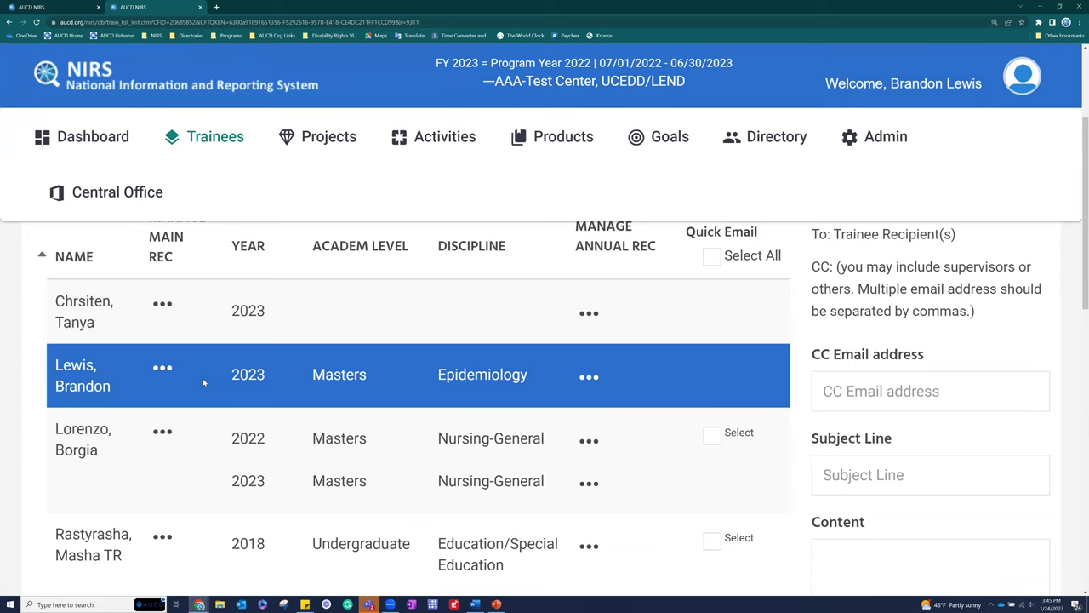
pyautogui.scroll(2, 203, 383)
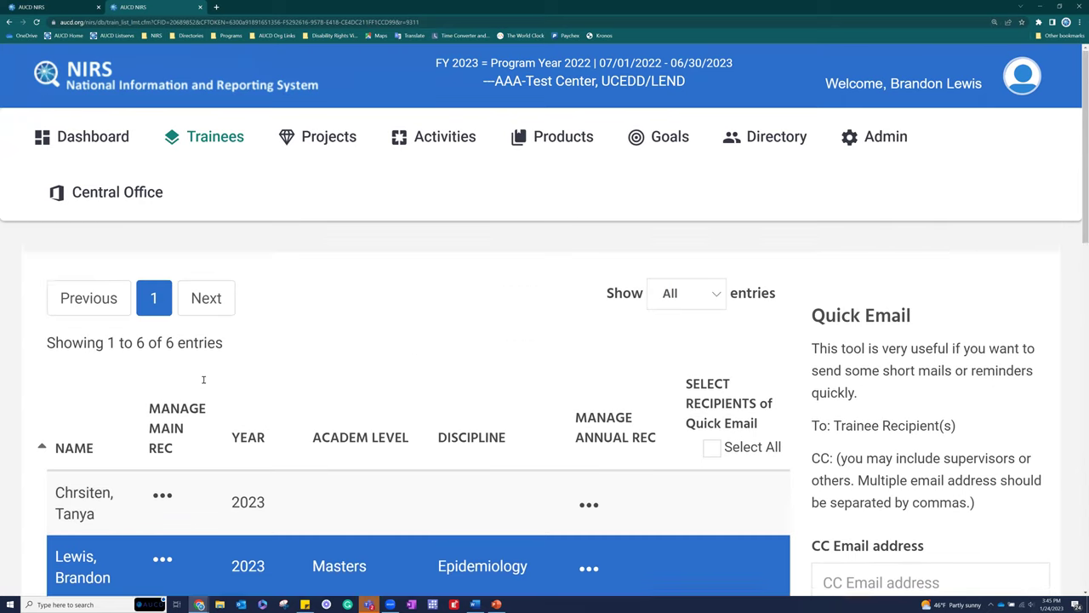
pyautogui.scroll(-2, 153, 444)
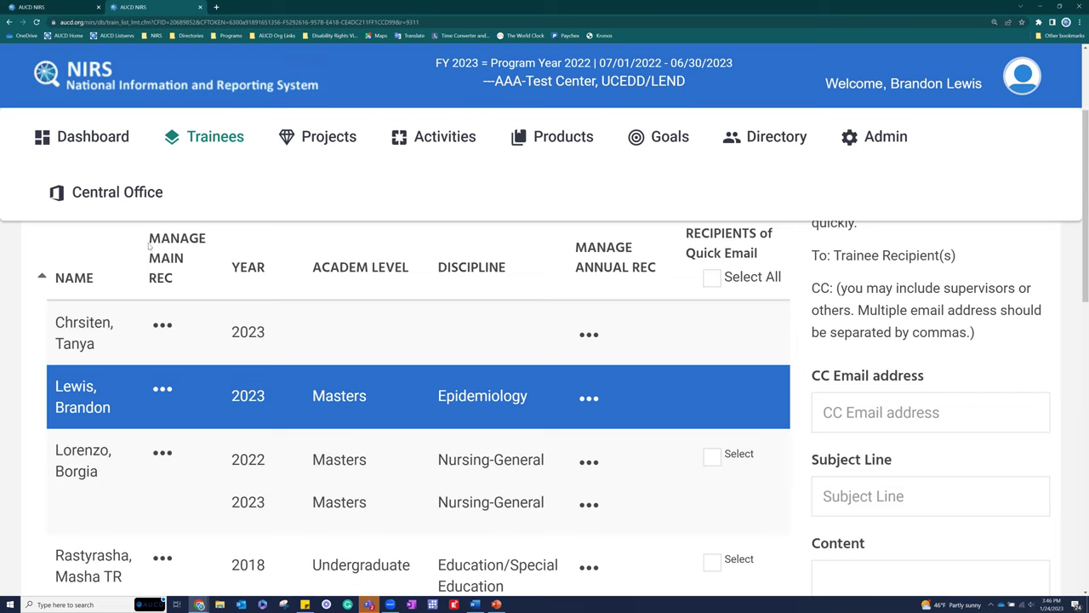
pyautogui.moveTo(151, 235); pyautogui.dragTo(185, 266)
pyautogui.click(165, 281)
pyautogui.click(161, 392)
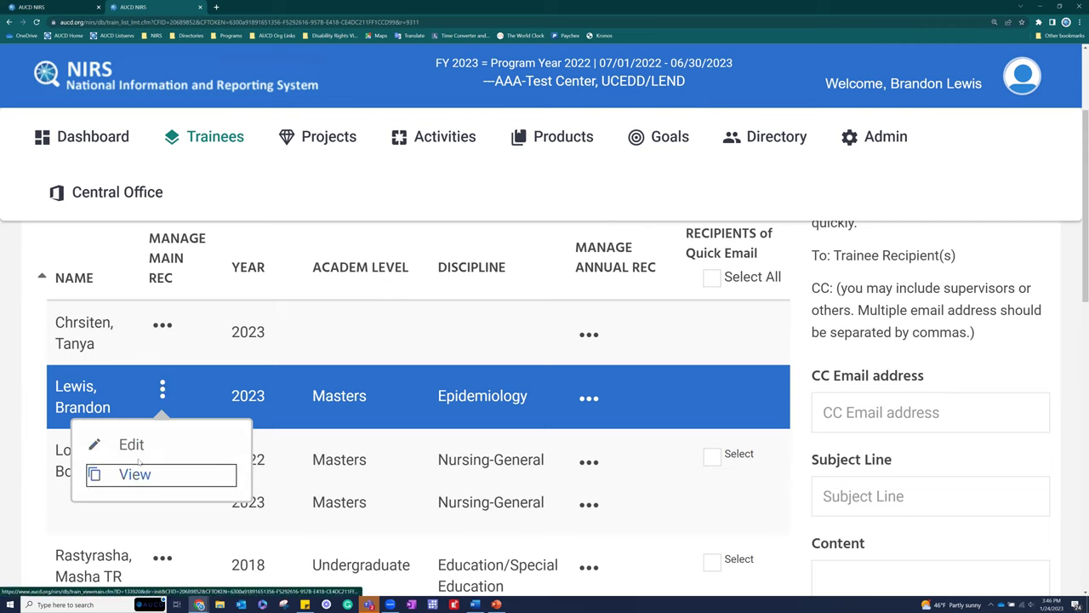
pyautogui.click(164, 391)
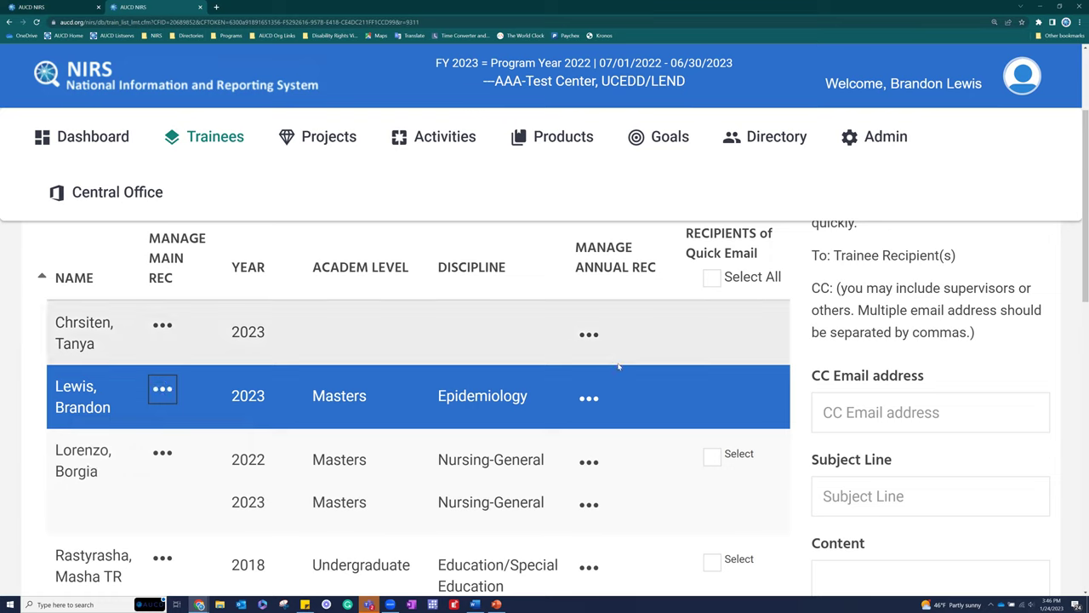
# View the trainee's main record and start a new trainee year record from it
pyautogui.click(589, 399)
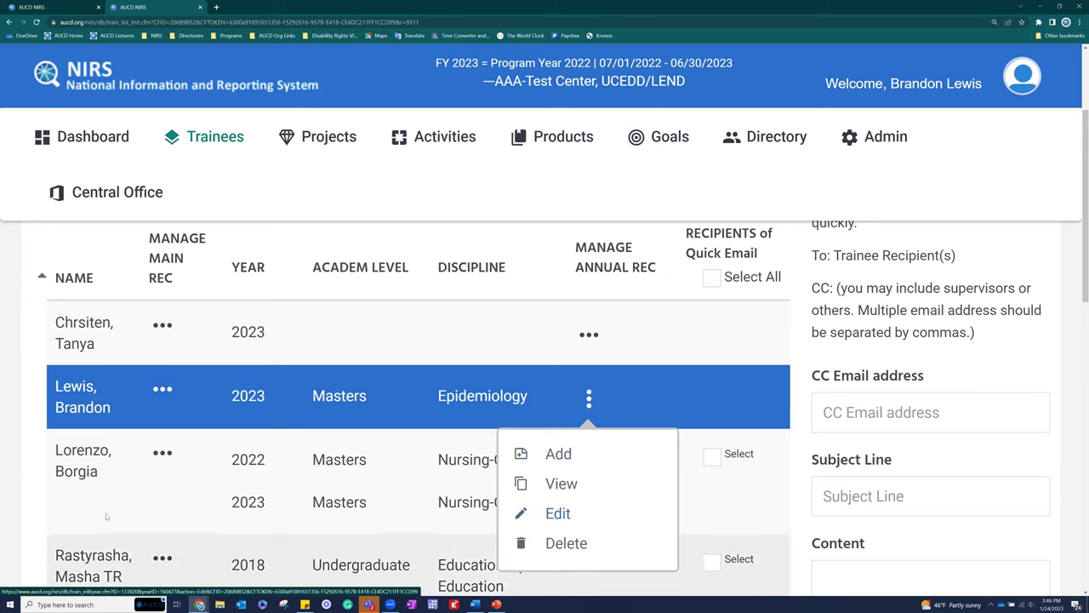
pyautogui.click(151, 391)
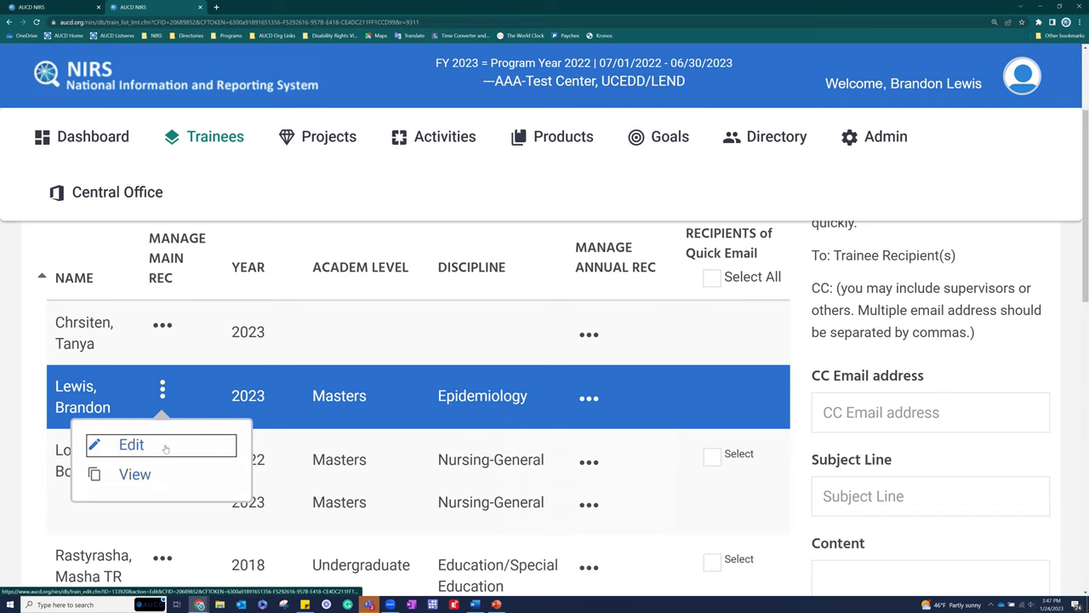
pyautogui.click(141, 478)
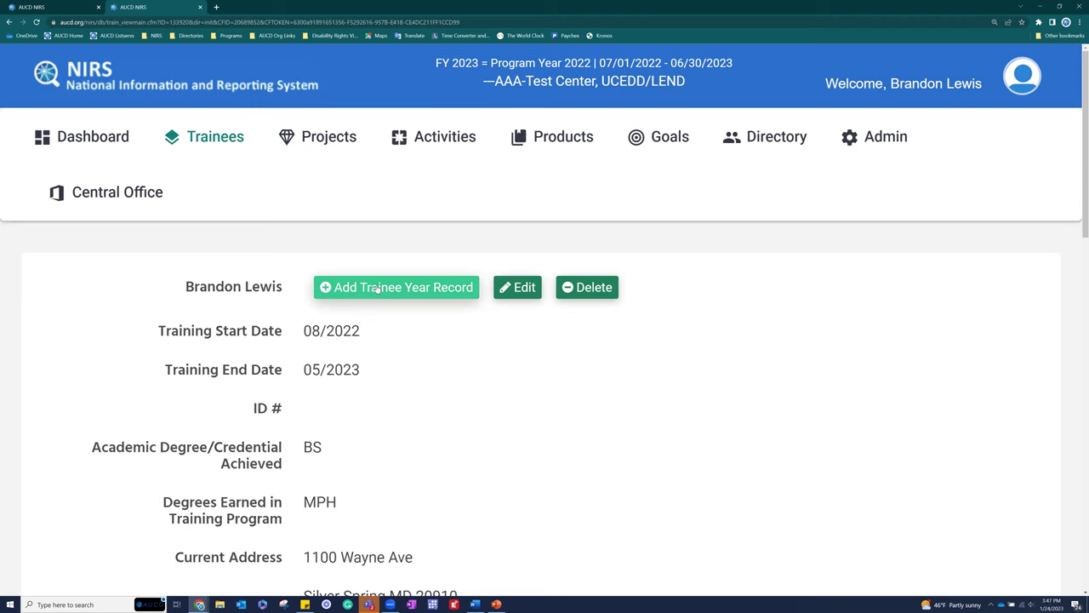
pyautogui.click(377, 290)
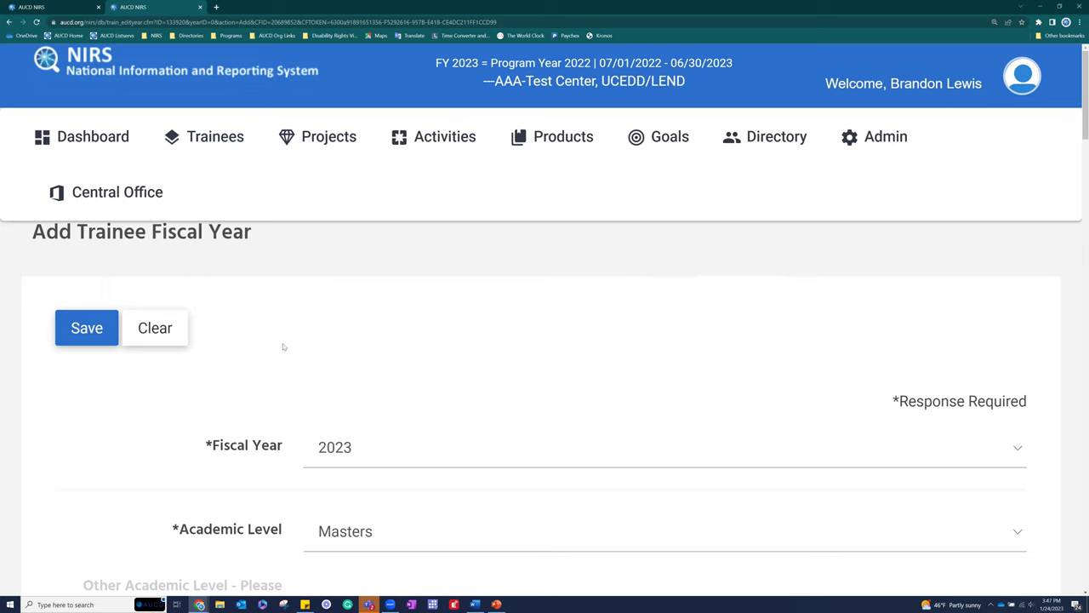
pyautogui.scroll(-2, 283, 347)
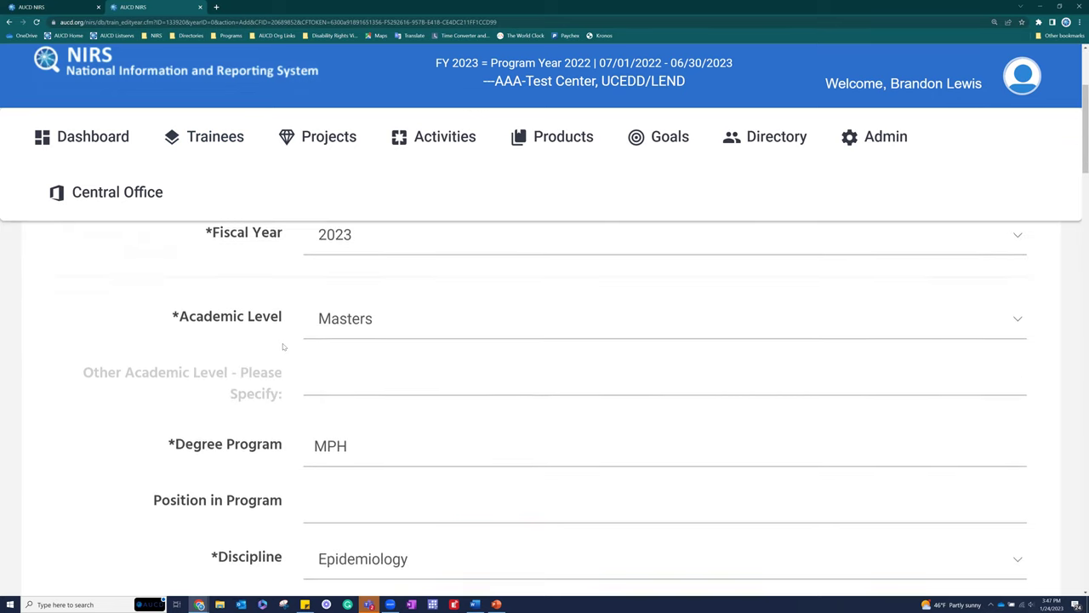
pyautogui.scroll(-7, 283, 346)
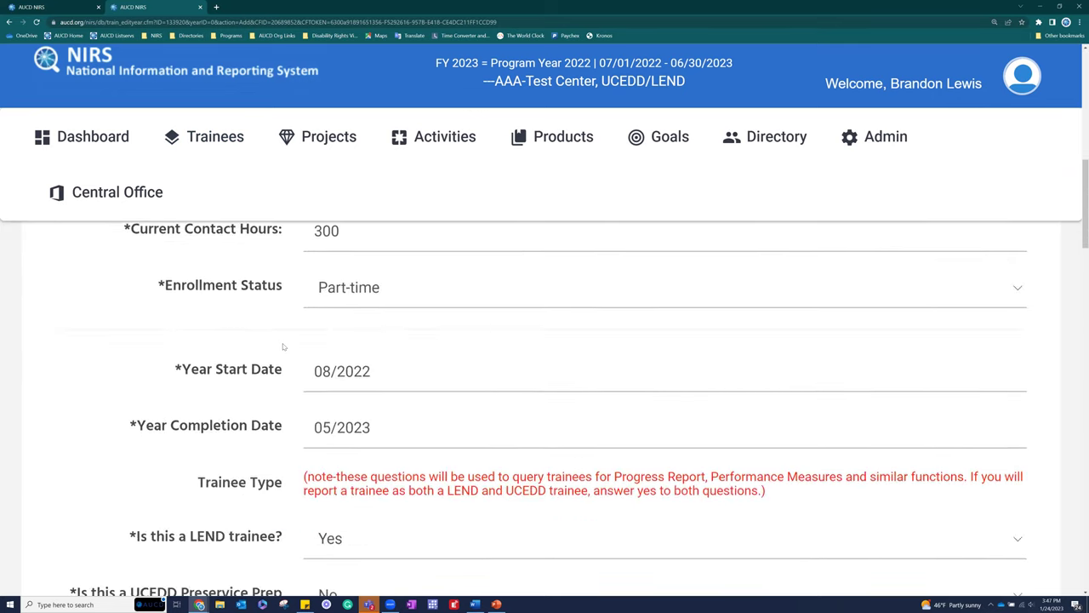
pyautogui.scroll(-3, 284, 347)
pyautogui.scroll(3, 283, 346)
pyautogui.scroll(7, 283, 347)
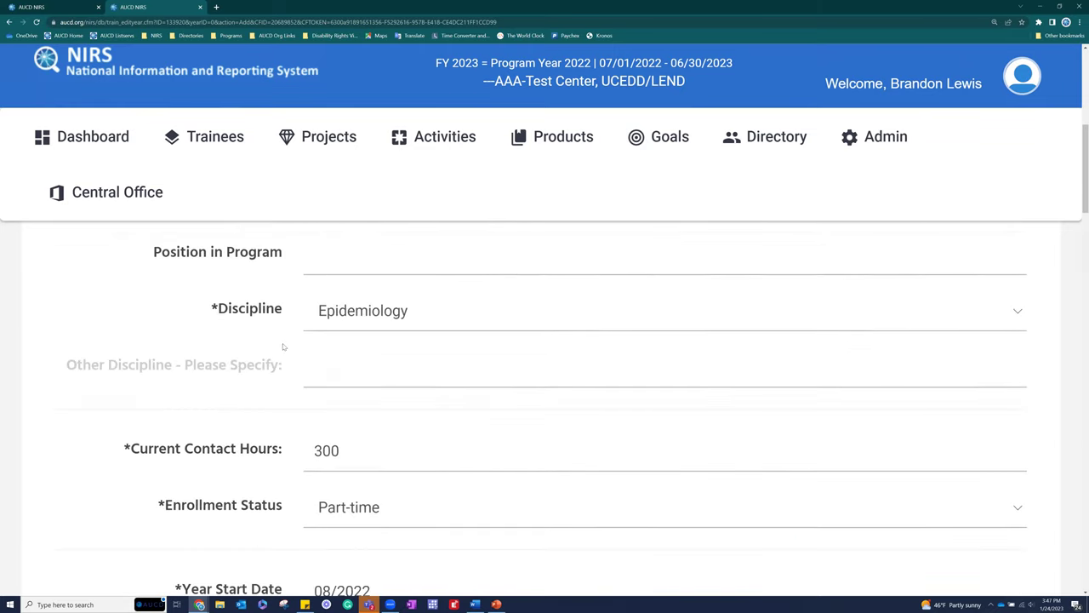
pyautogui.scroll(3, 284, 346)
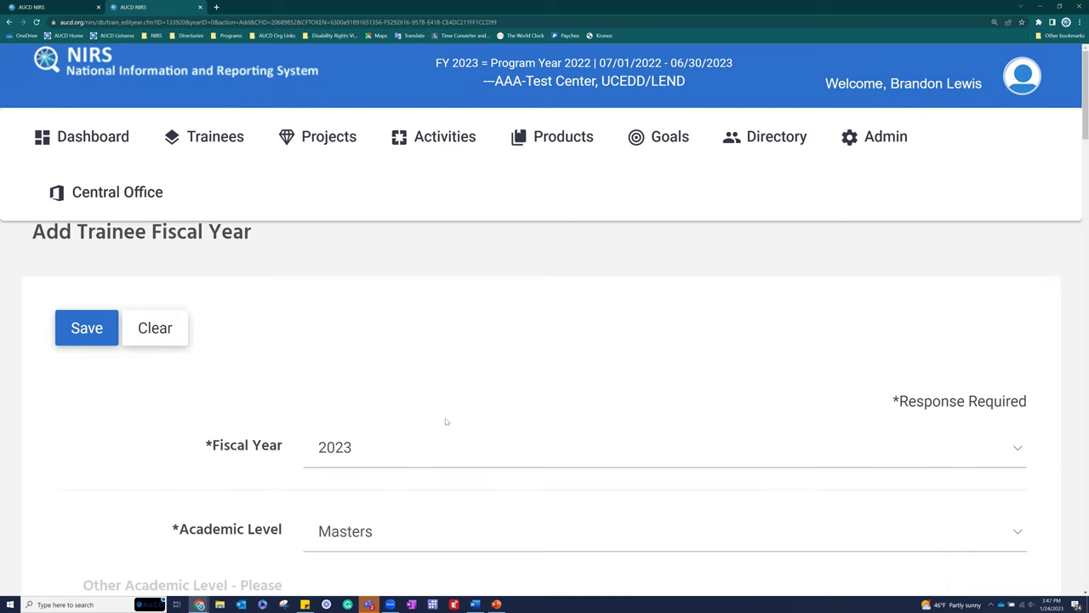
# Set the new year record's Fiscal Year to 2022
pyautogui.click(441, 453)
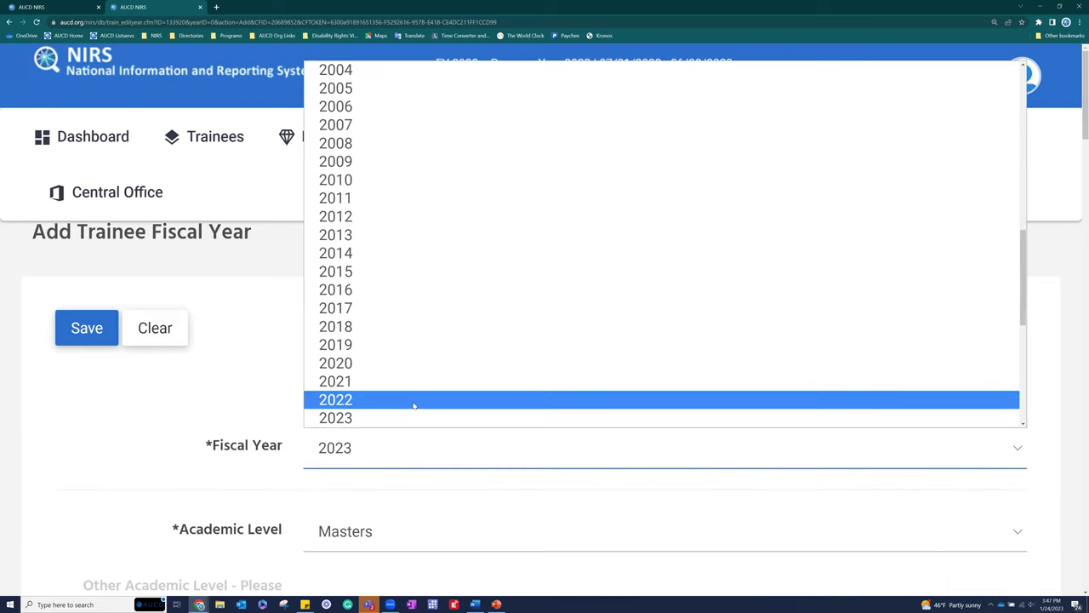
pyautogui.scroll(-3, 414, 409)
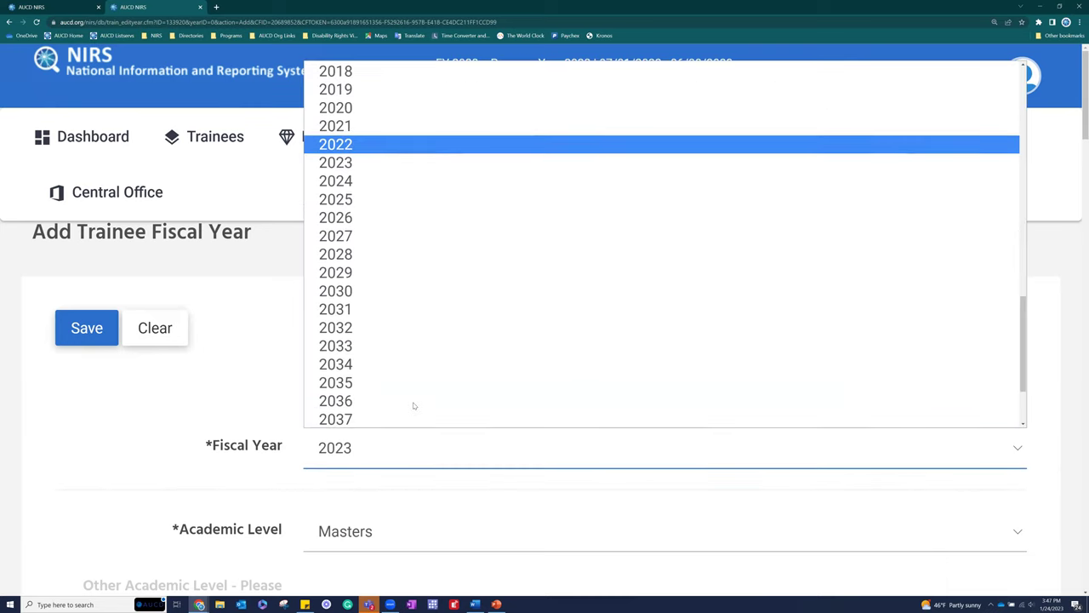
pyautogui.click(379, 147)
pyautogui.click(137, 432)
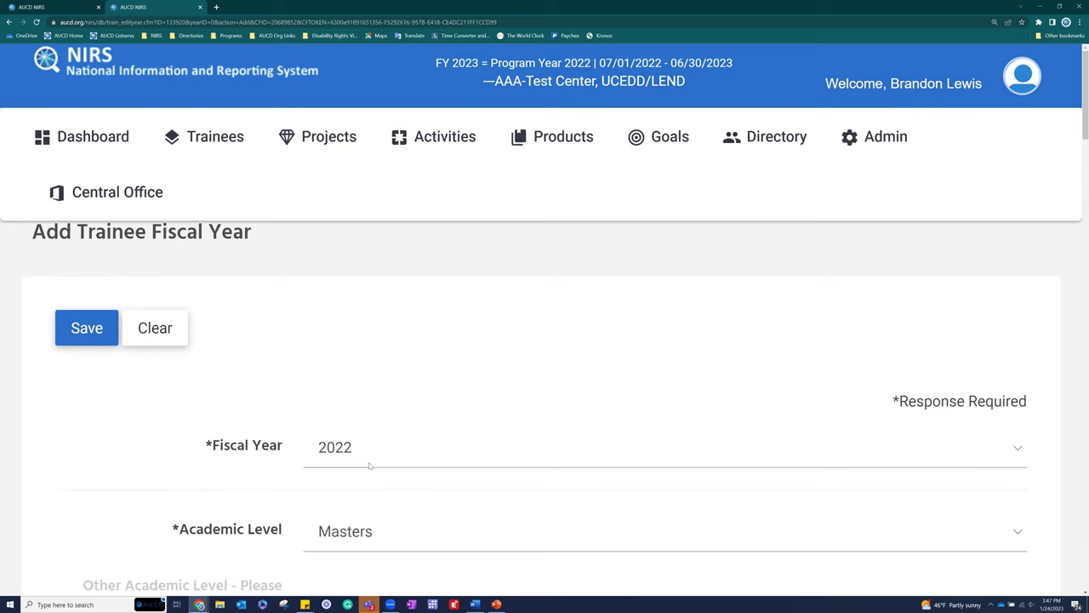
pyautogui.scroll(-2, 369, 464)
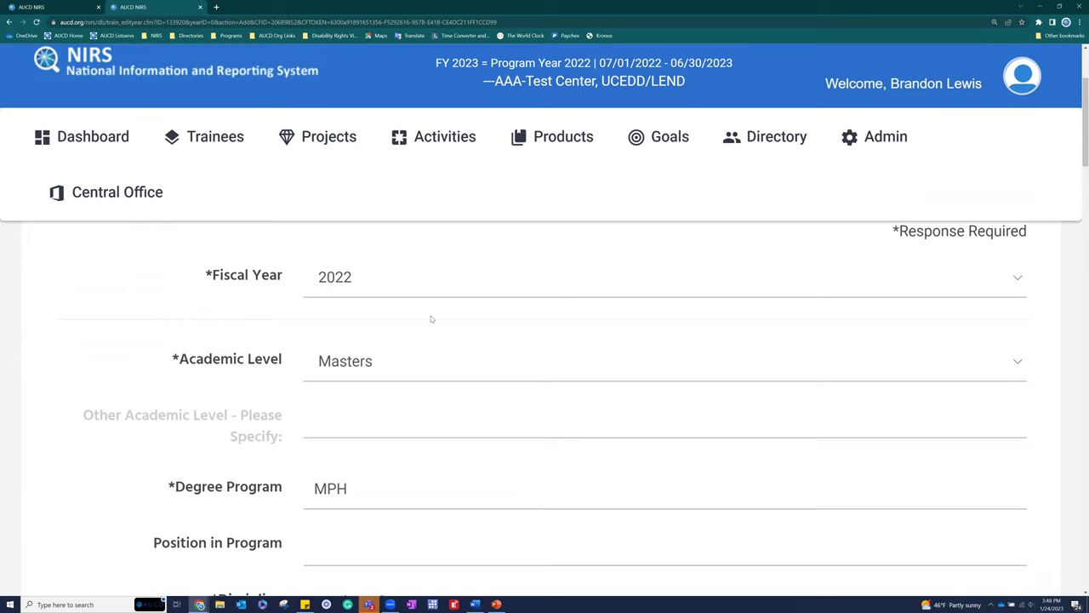
pyautogui.scroll(-3, 430, 317)
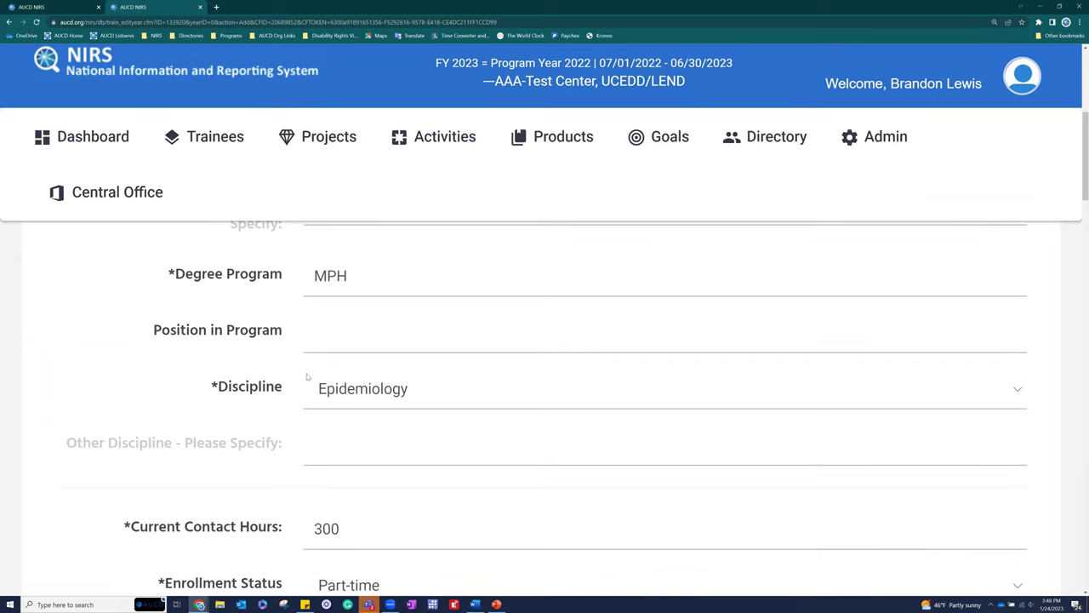
pyautogui.scroll(3, 307, 377)
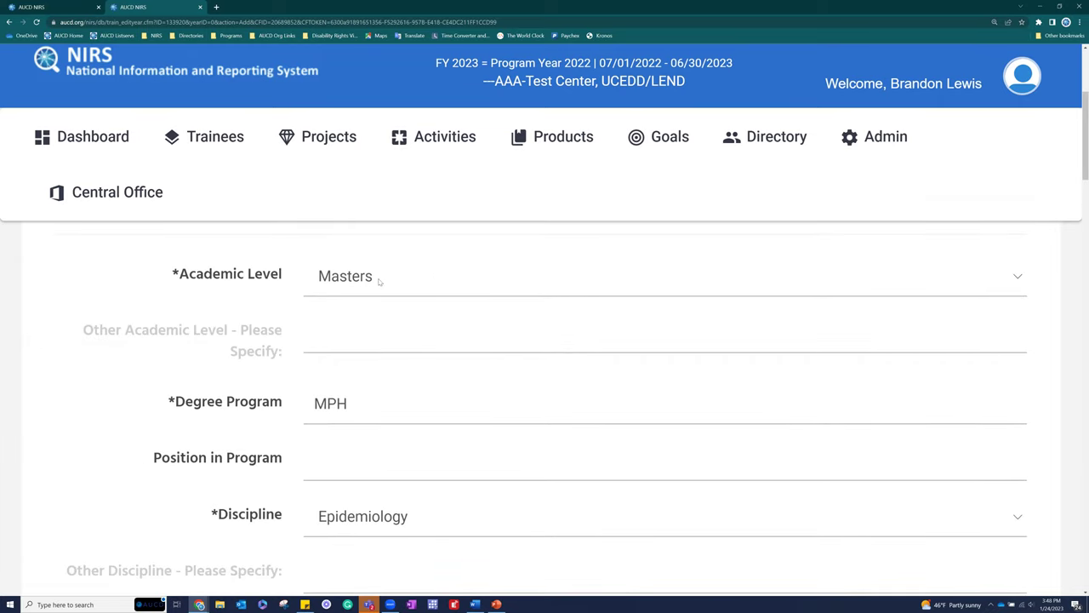
# Change Academic Level to Non Degree Seeking, keeping the MPH program and Epidemiology discipline
pyautogui.click(379, 279)
pyautogui.click(381, 324)
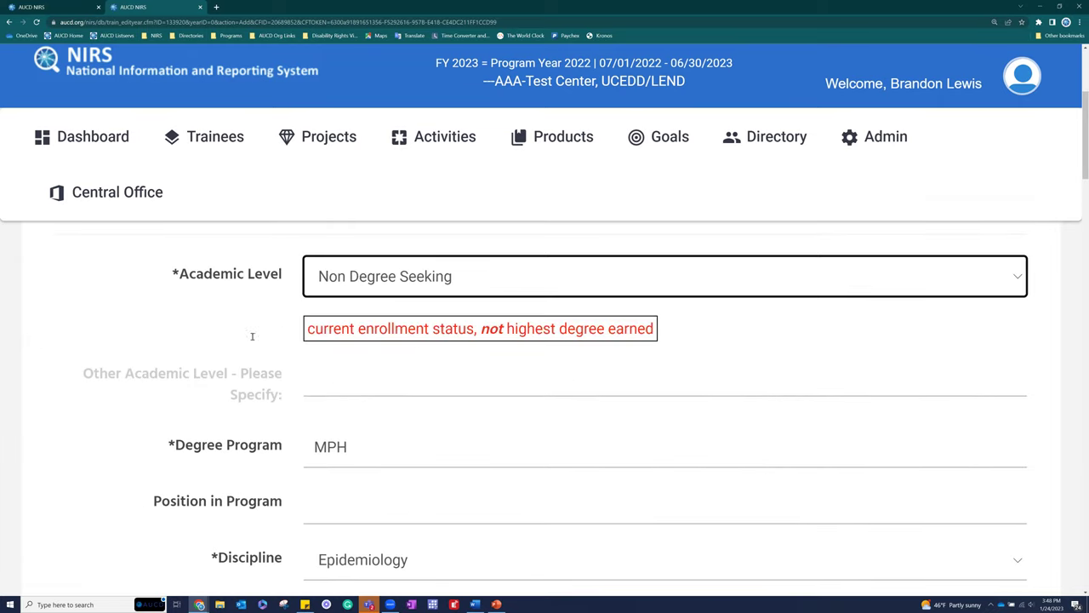
pyautogui.click(364, 411)
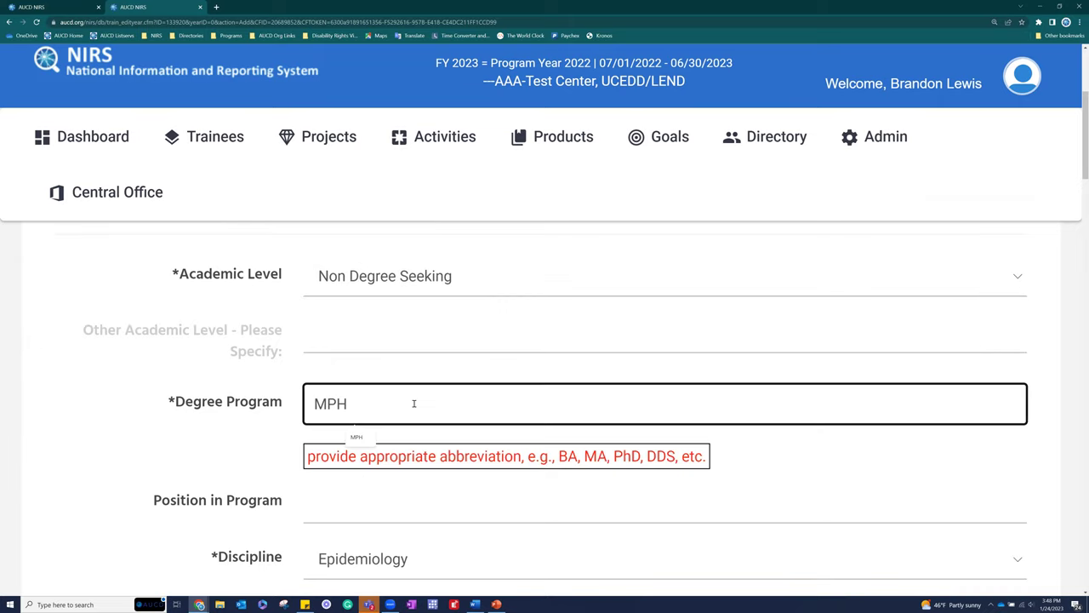
pyautogui.click(91, 435)
pyautogui.scroll(-2, 91, 435)
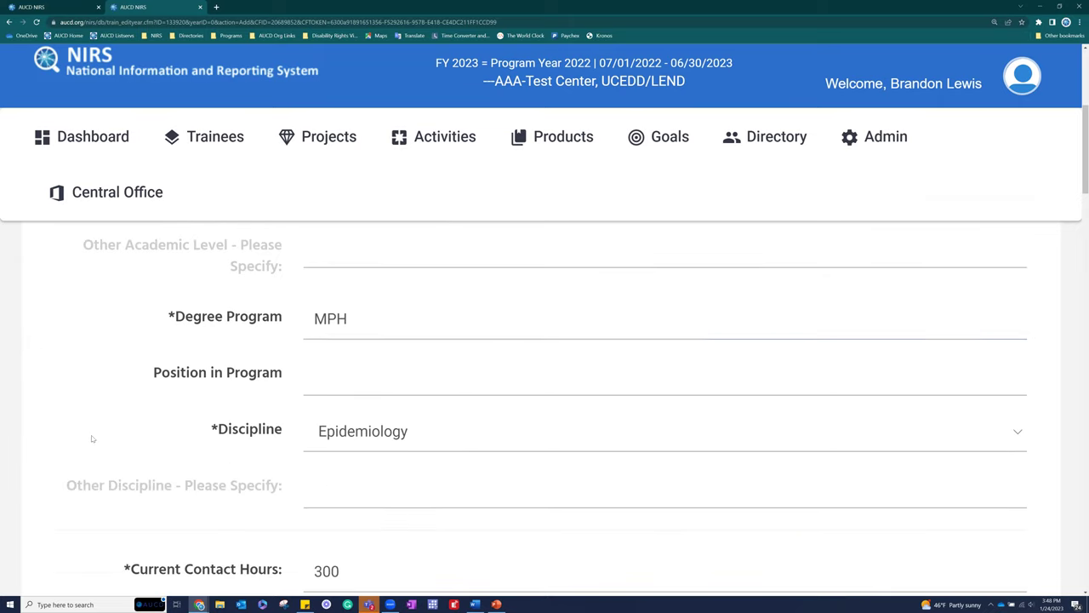
pyautogui.click(443, 281)
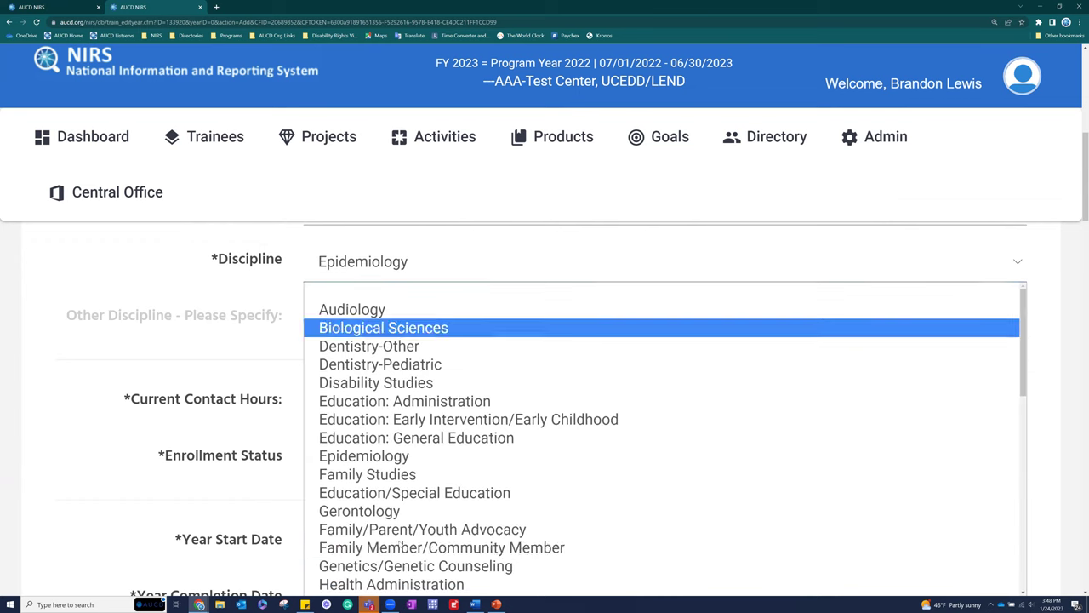
pyautogui.scroll(-4, 383, 492)
pyautogui.scroll(4, 319, 464)
pyautogui.click(141, 437)
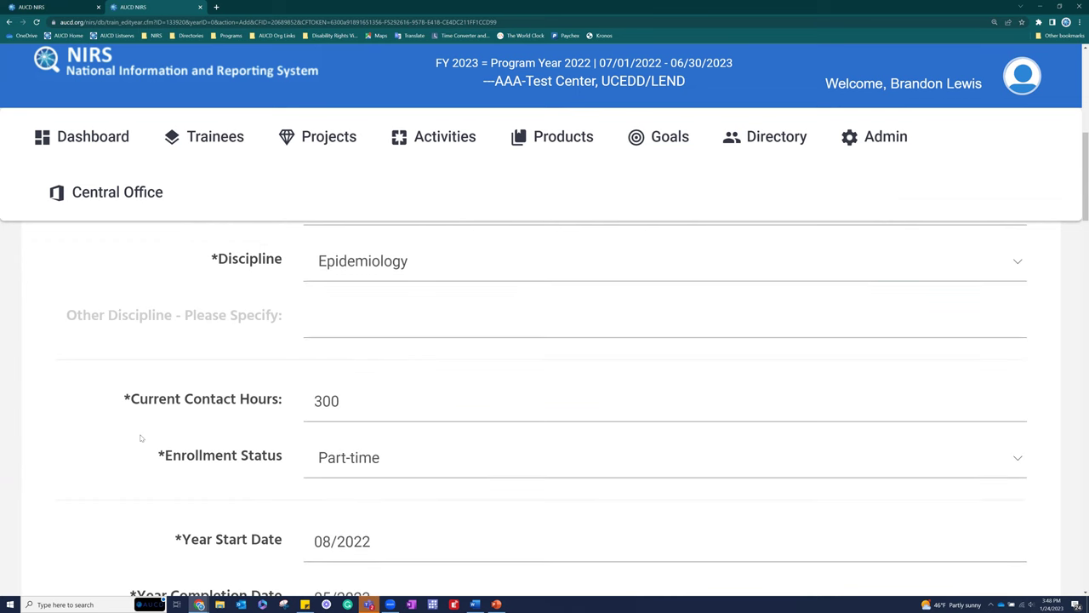
pyautogui.scroll(-2, 141, 437)
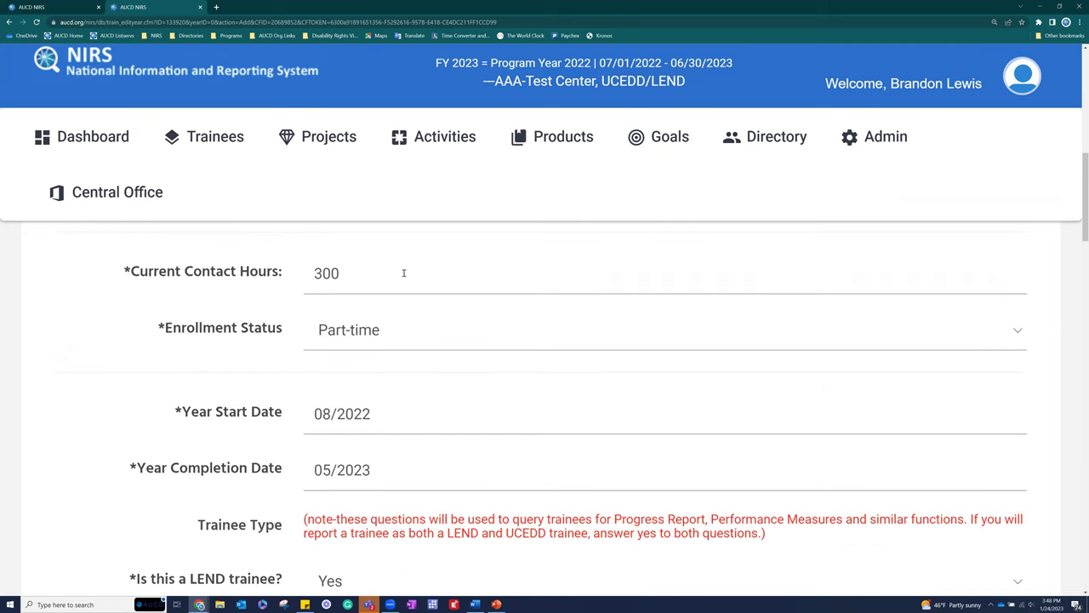
pyautogui.scroll(-2, 332, 273)
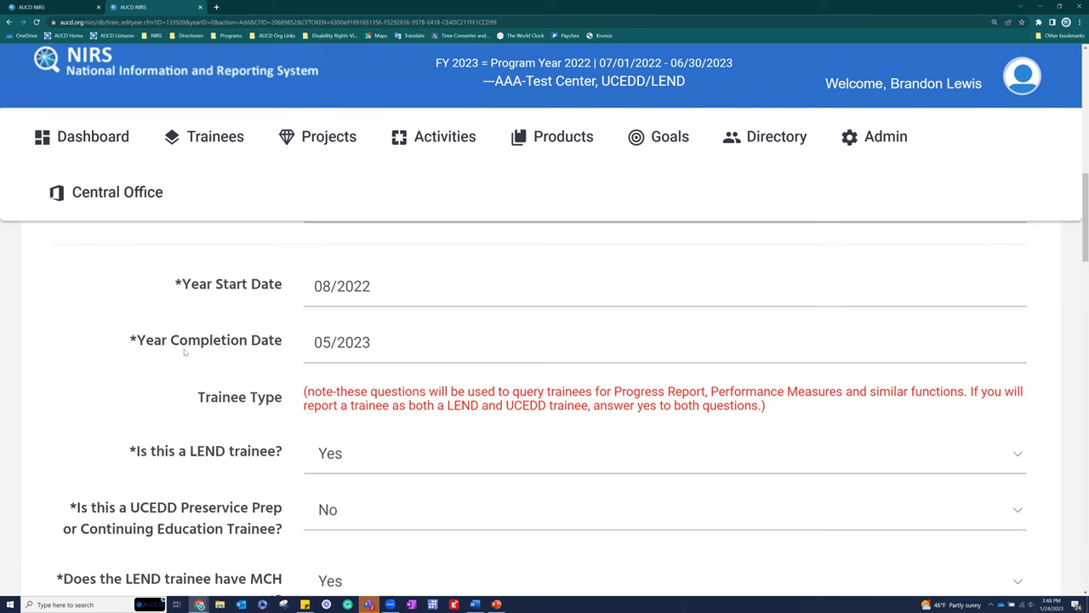
pyautogui.scroll(-2, 184, 352)
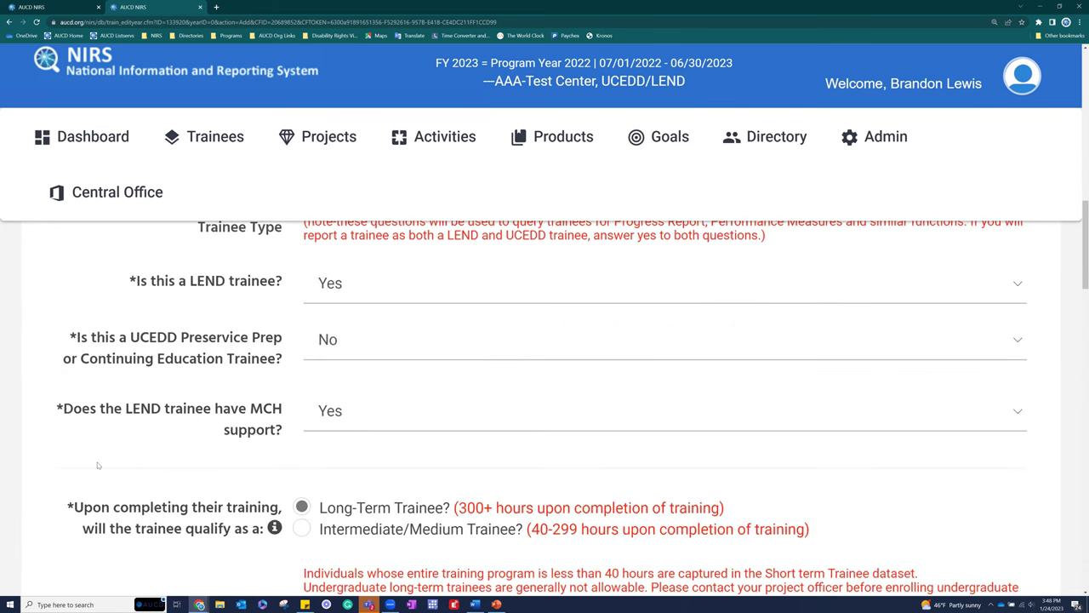
pyautogui.scroll(-6, 98, 465)
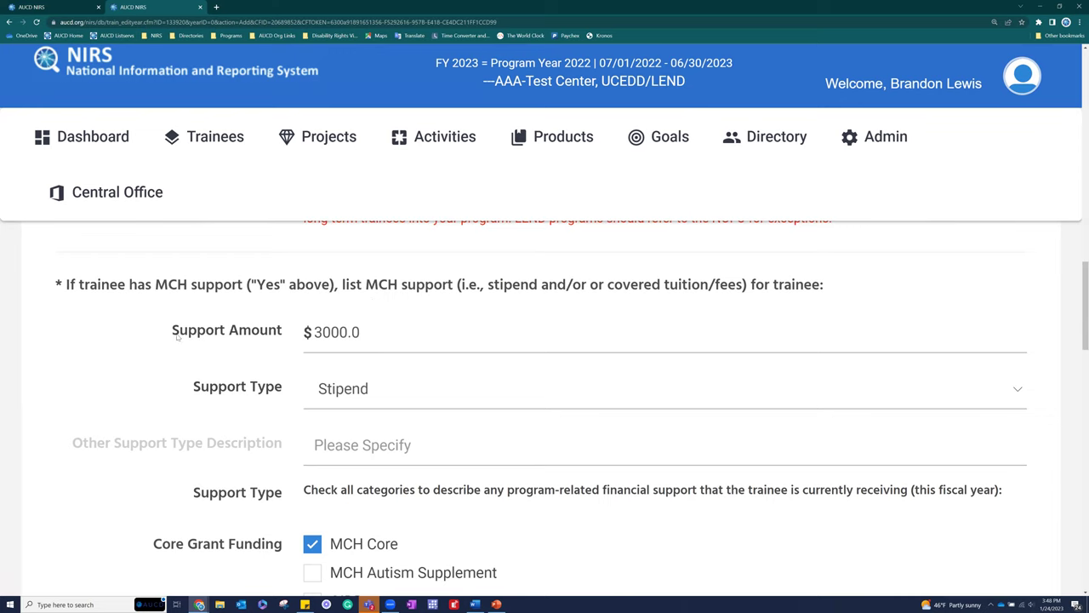
# Review the MCH support and remaining fields, then save the FY 2022 record
pyautogui.moveTo(153, 283); pyautogui.dragTo(244, 289)
pyautogui.click(230, 296)
pyautogui.click(409, 324)
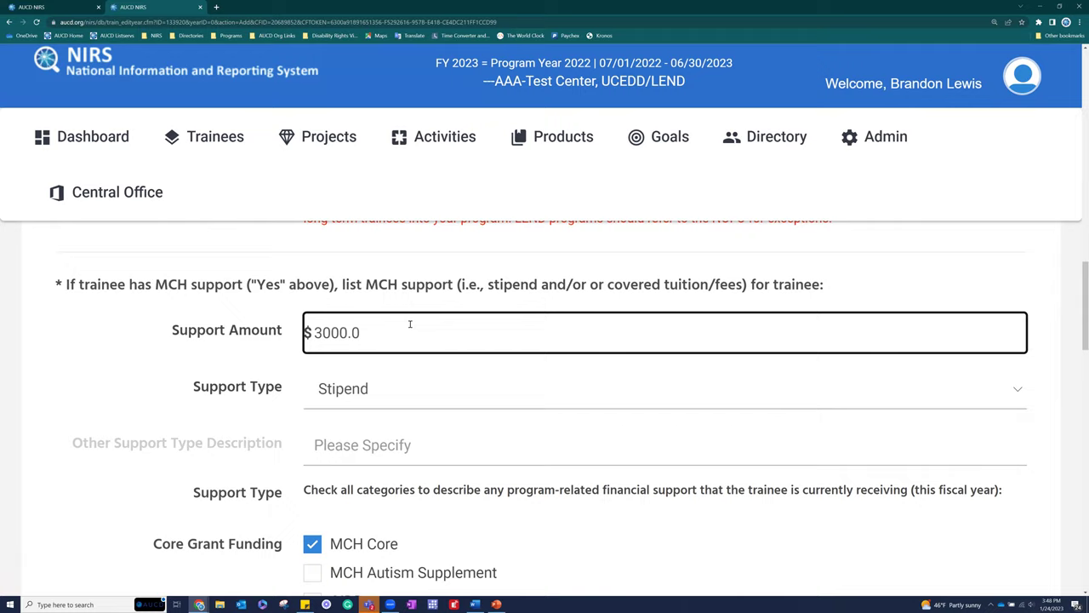
pyautogui.scroll(-3, 409, 324)
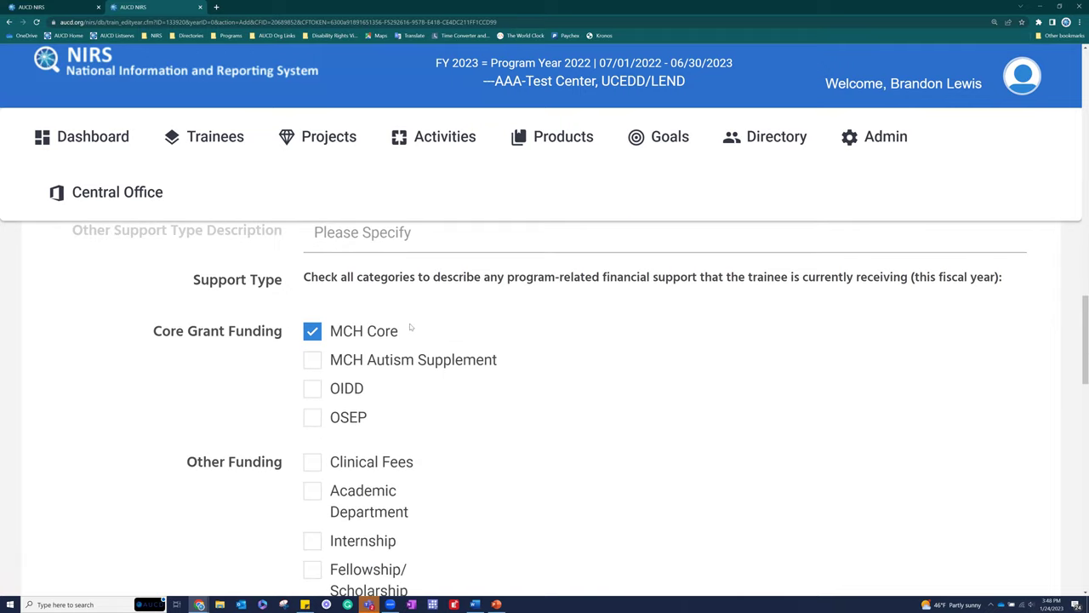
pyautogui.scroll(-5, 409, 327)
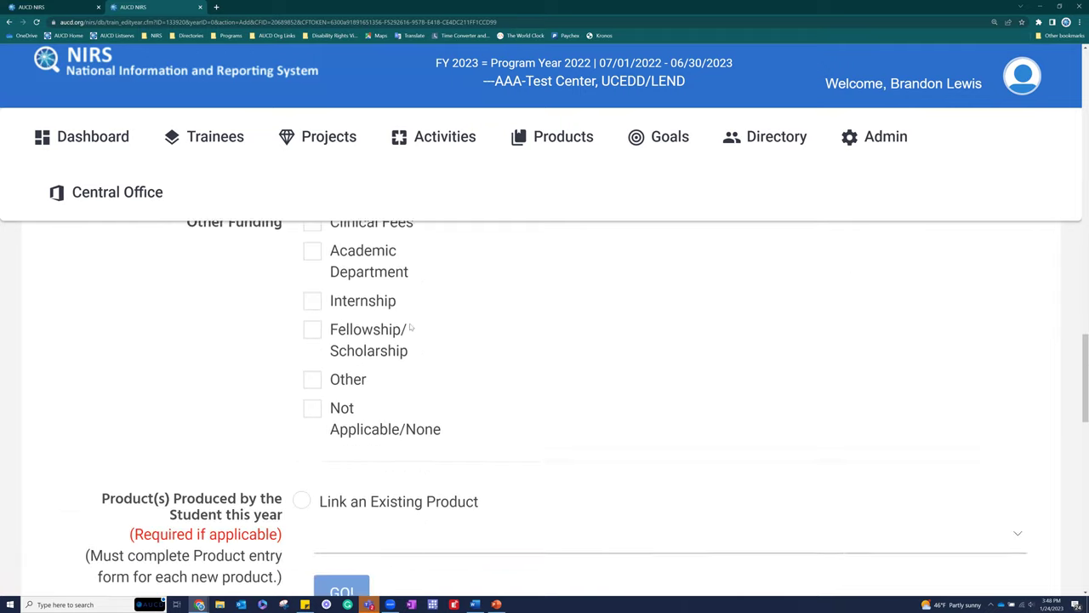
pyautogui.scroll(-6, 410, 326)
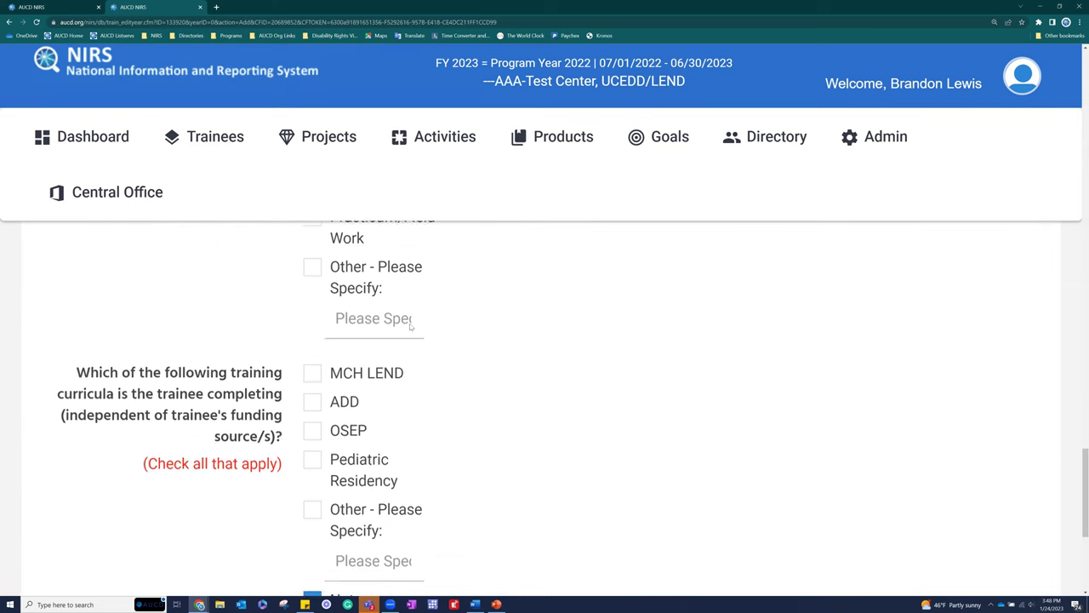
pyautogui.scroll(-3, 409, 326)
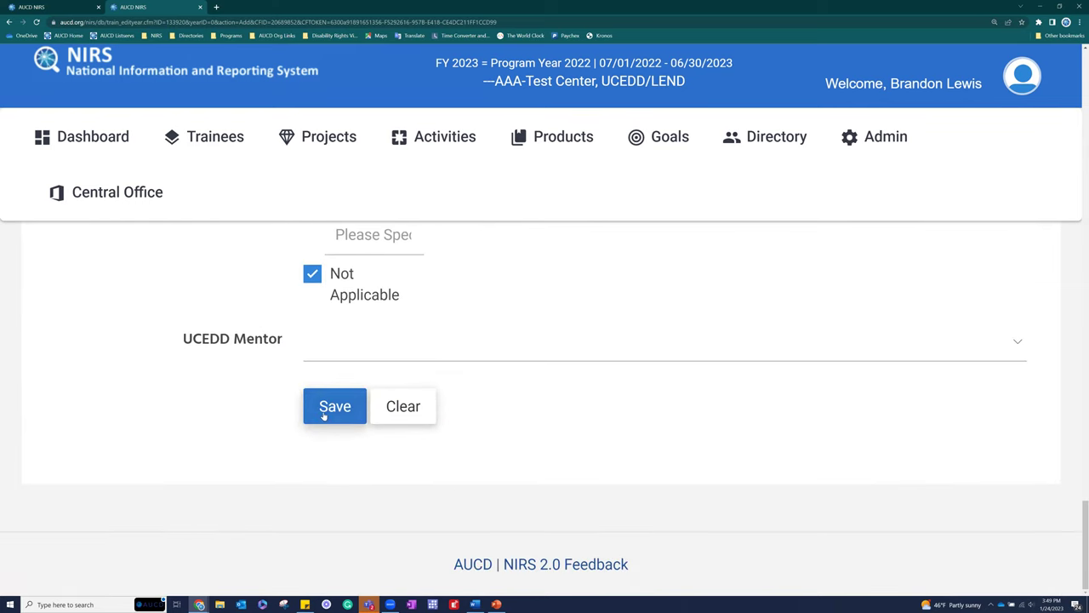
pyautogui.moveTo(1076, 523); pyautogui.dragTo(1063, 575)
pyautogui.click(331, 418)
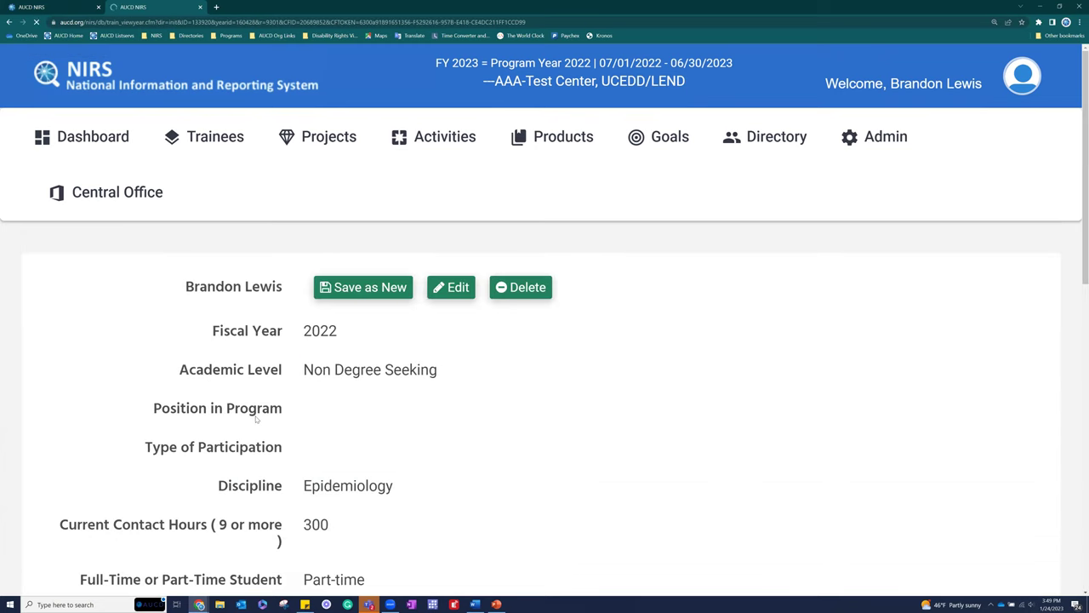
# Sort the Long/Med Term Trainees list by name and open the 2022 row's annual record actions
pyautogui.click(198, 151)
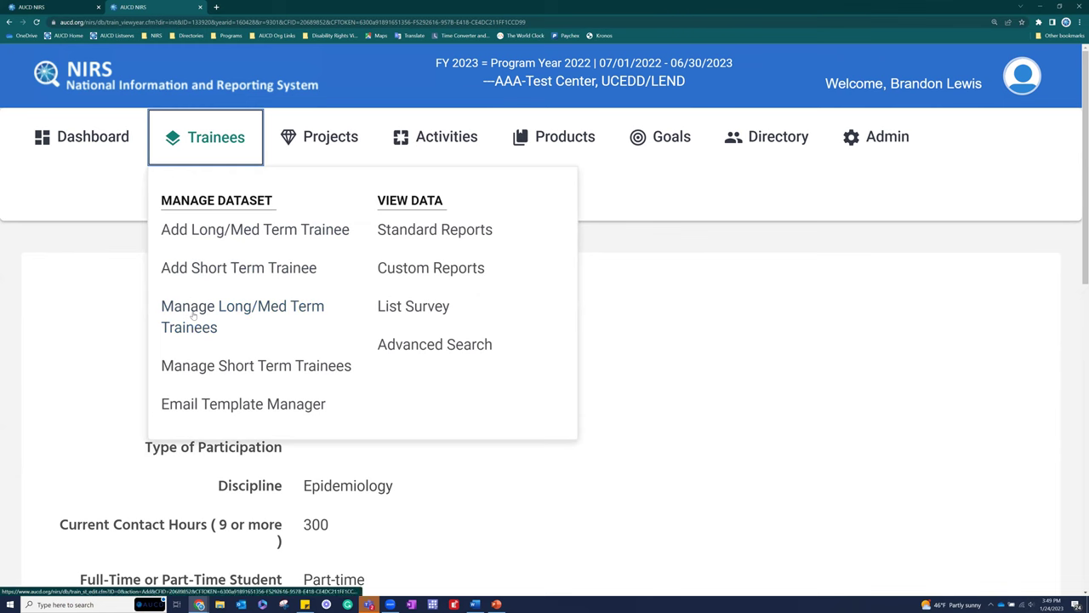
pyautogui.click(194, 314)
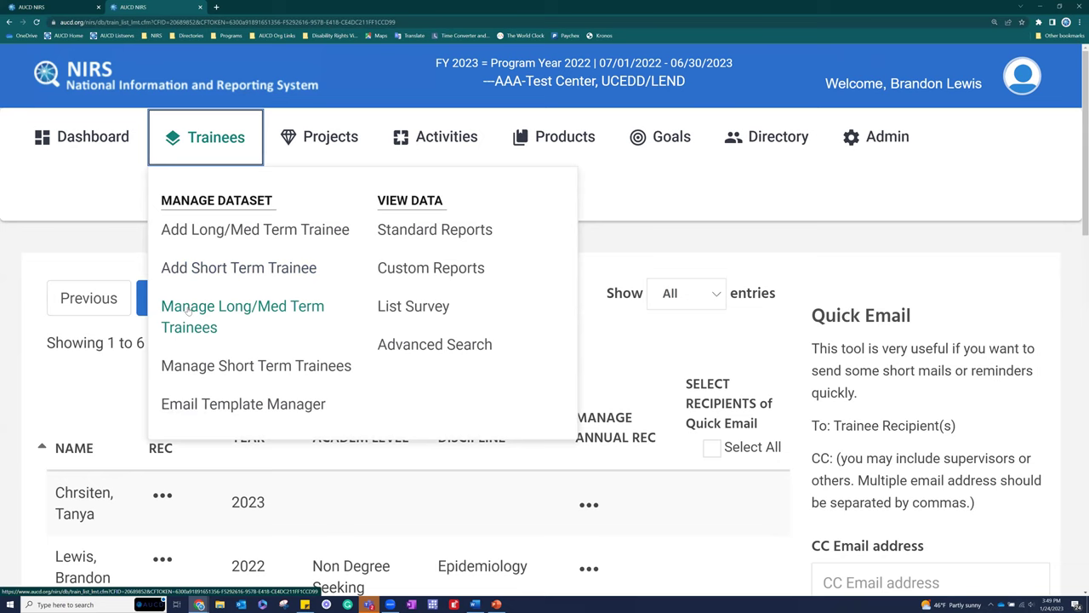
pyautogui.click(129, 394)
pyautogui.scroll(-2, 403, 363)
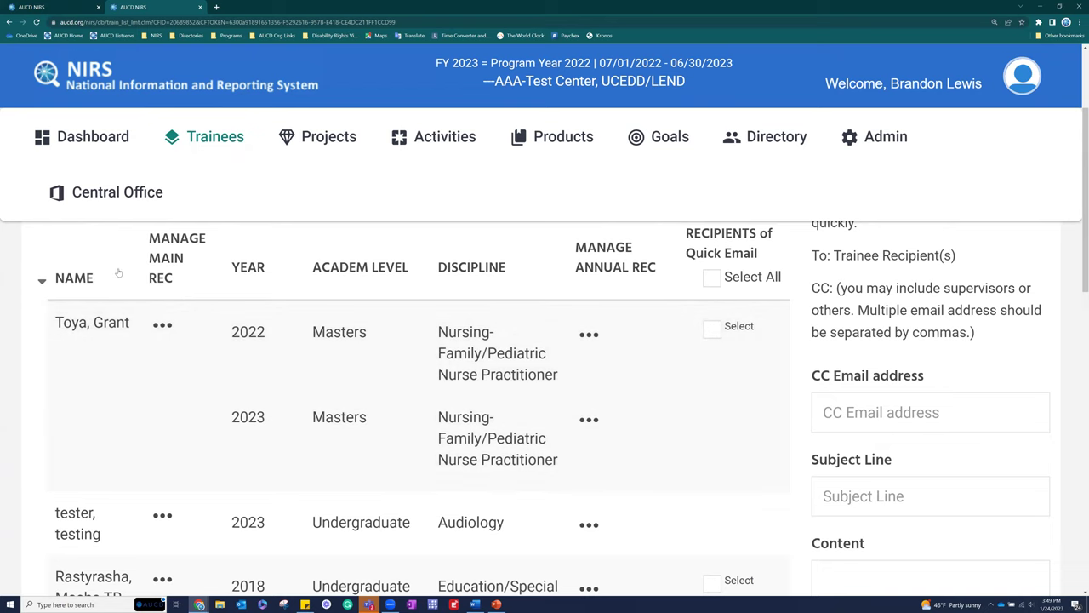
pyautogui.click(117, 273)
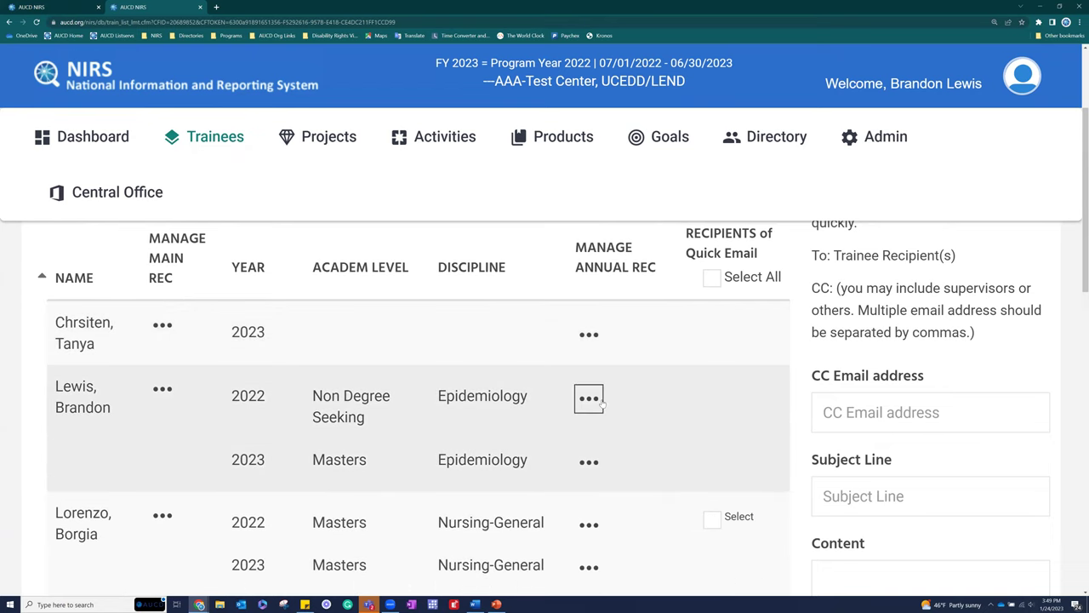
pyautogui.click(600, 400)
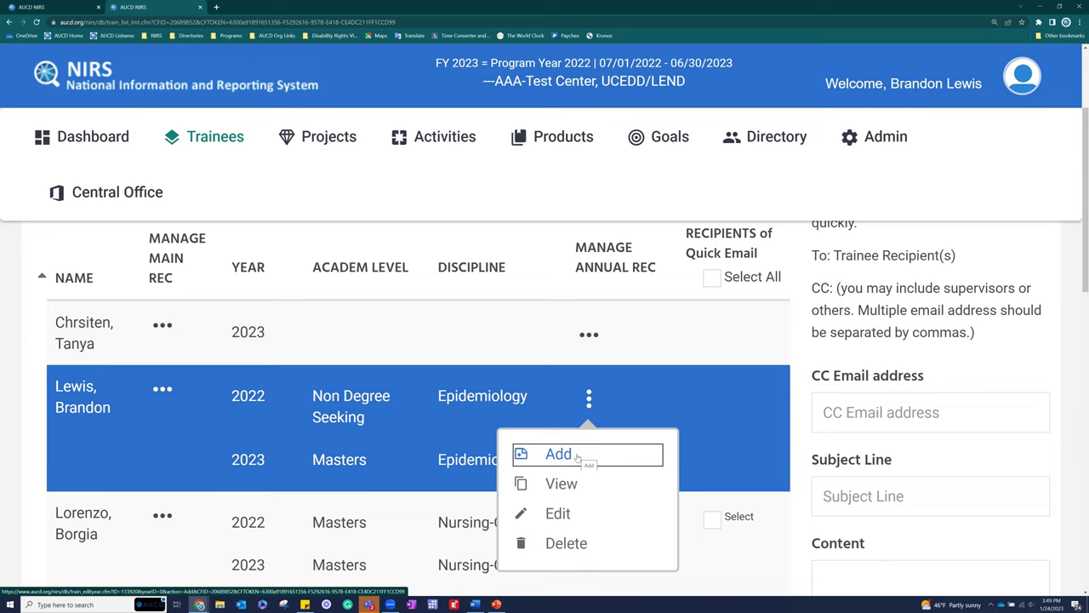
# Start a 2023 Add Trainee Fiscal Year form, then return unsaved to the Long/Med Term list
pyautogui.click(558, 460)
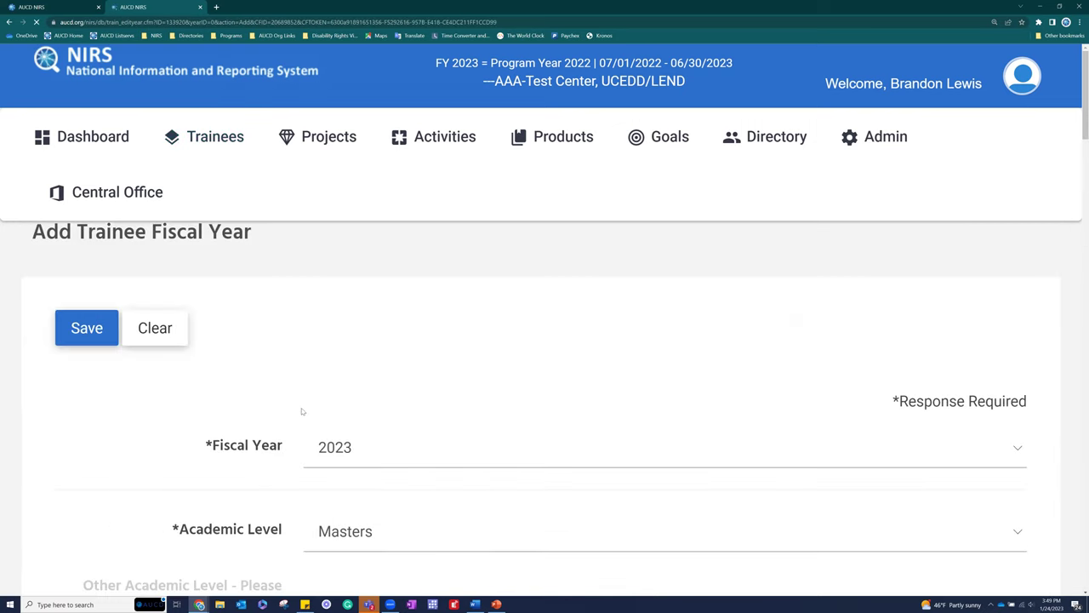
pyautogui.scroll(-1, 134, 452)
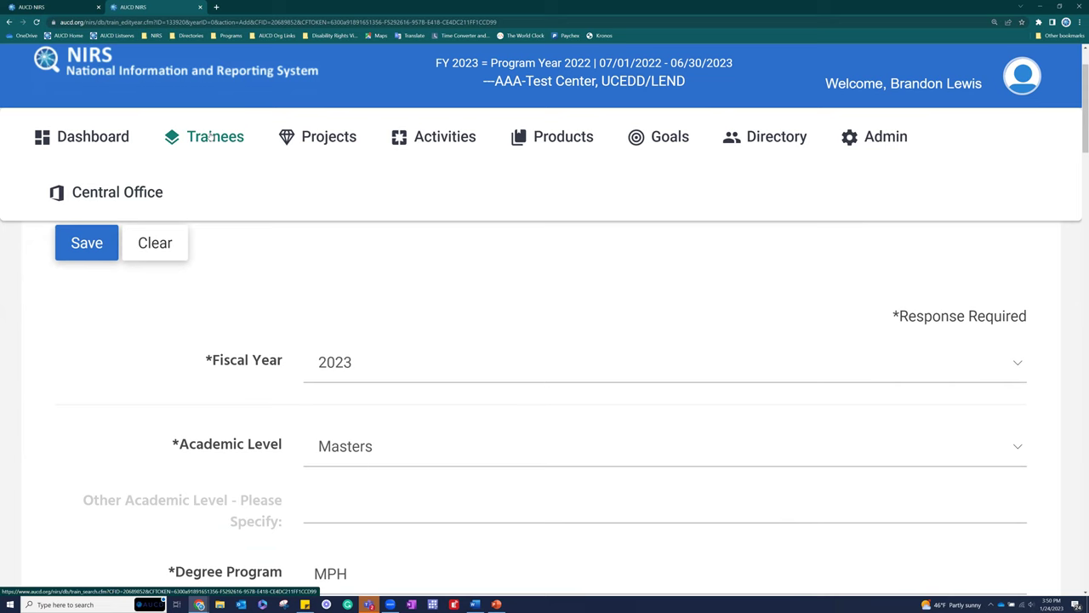
pyautogui.click(209, 139)
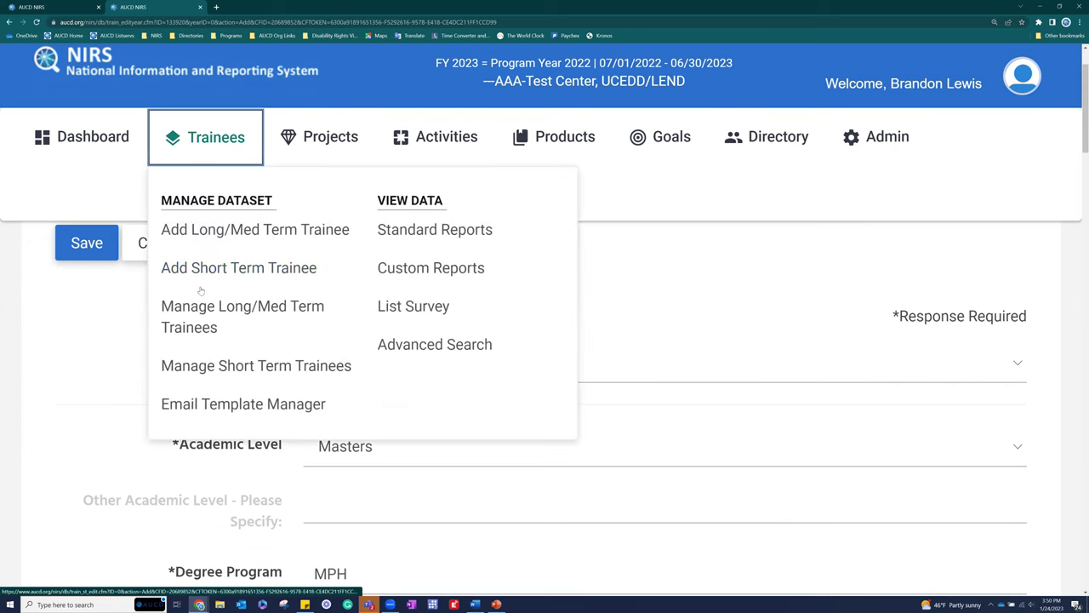
pyautogui.click(201, 310)
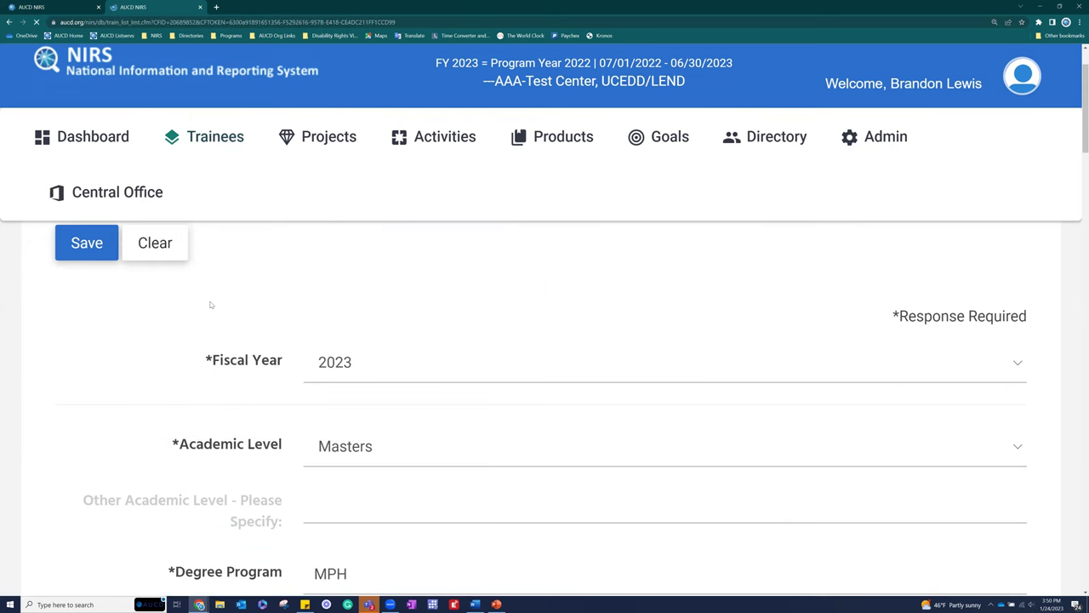
pyautogui.scroll(-2, 464, 294)
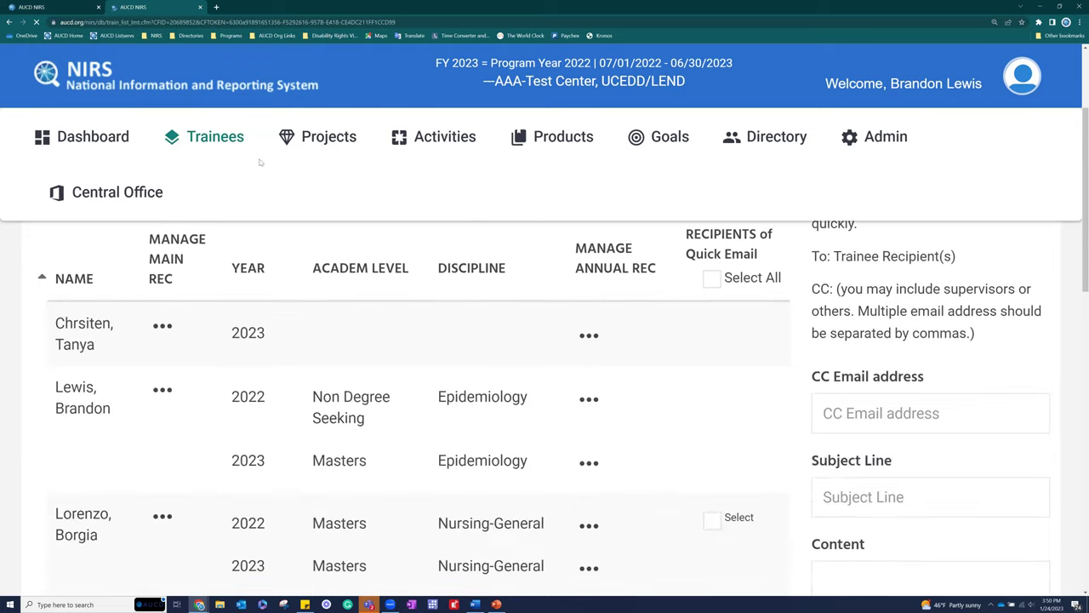
# View the trainee's 2022 annual record and copy it with Save as New
pyautogui.click(213, 137)
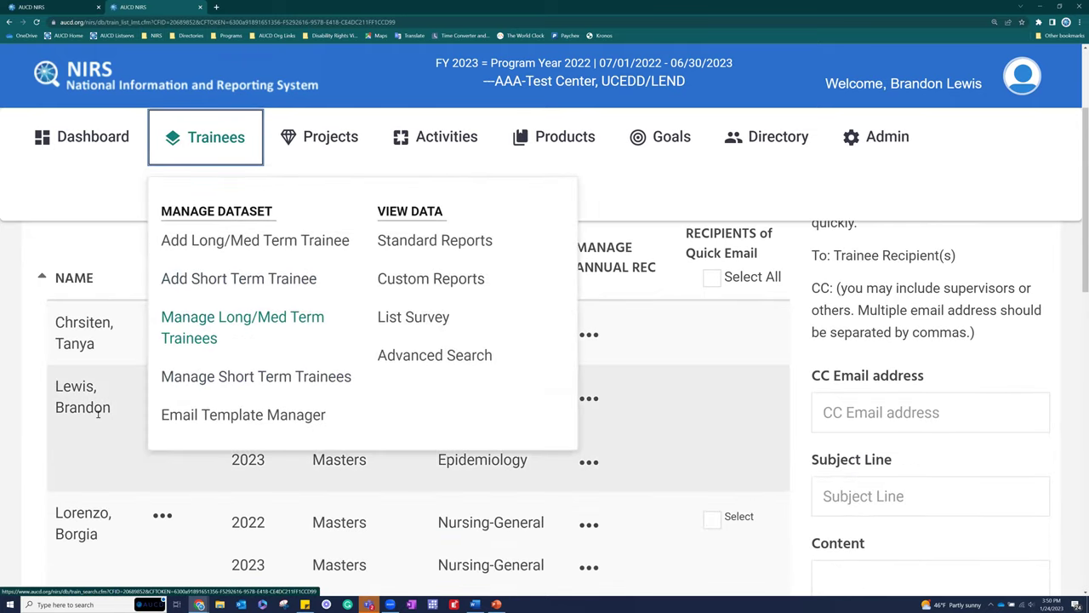
pyautogui.click(559, 398)
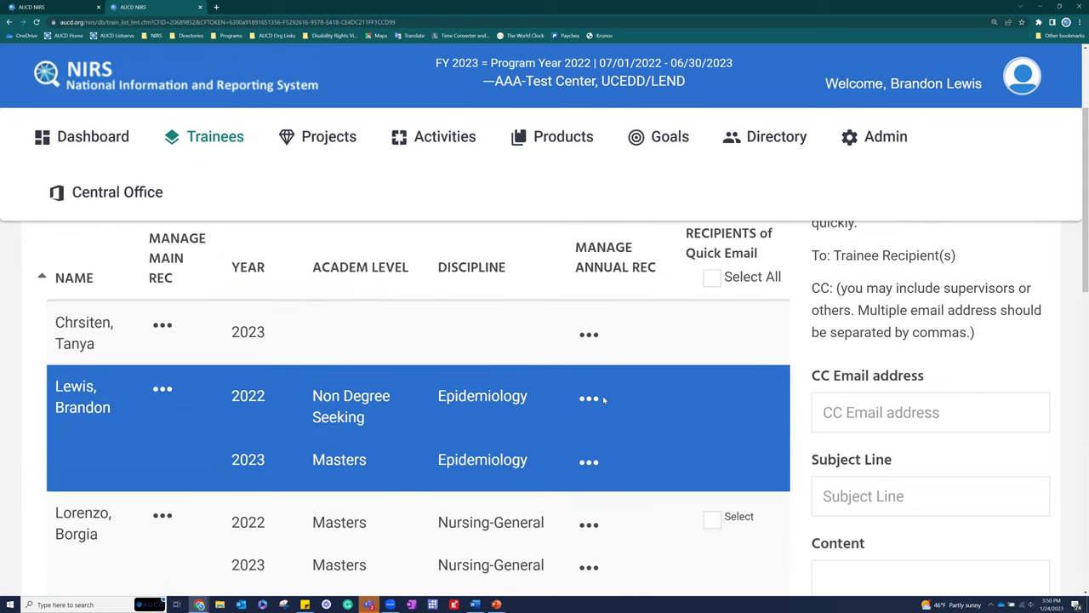
pyautogui.click(588, 398)
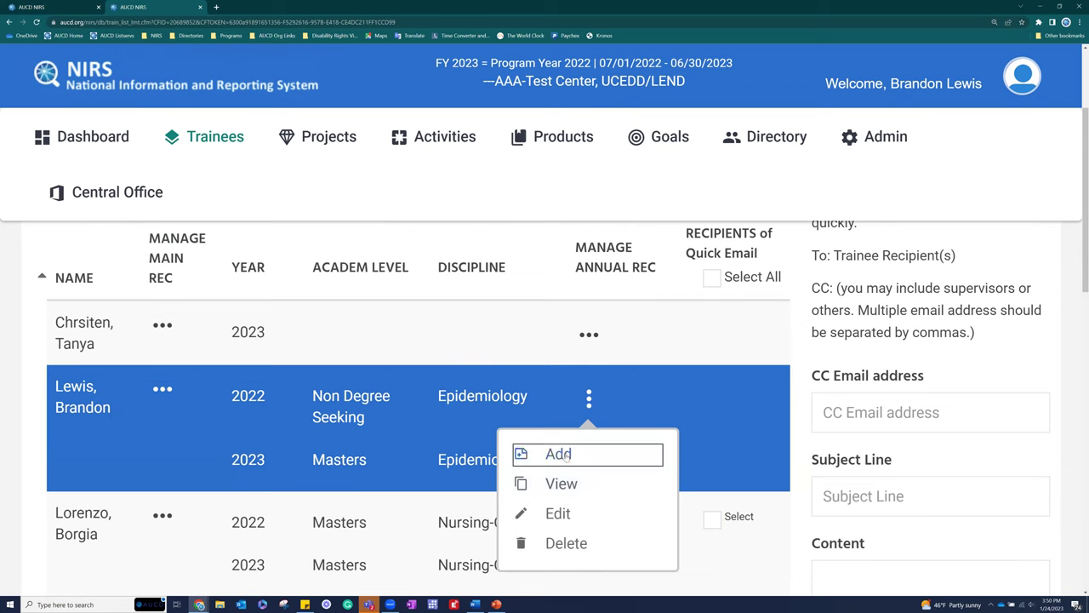
pyautogui.click(562, 483)
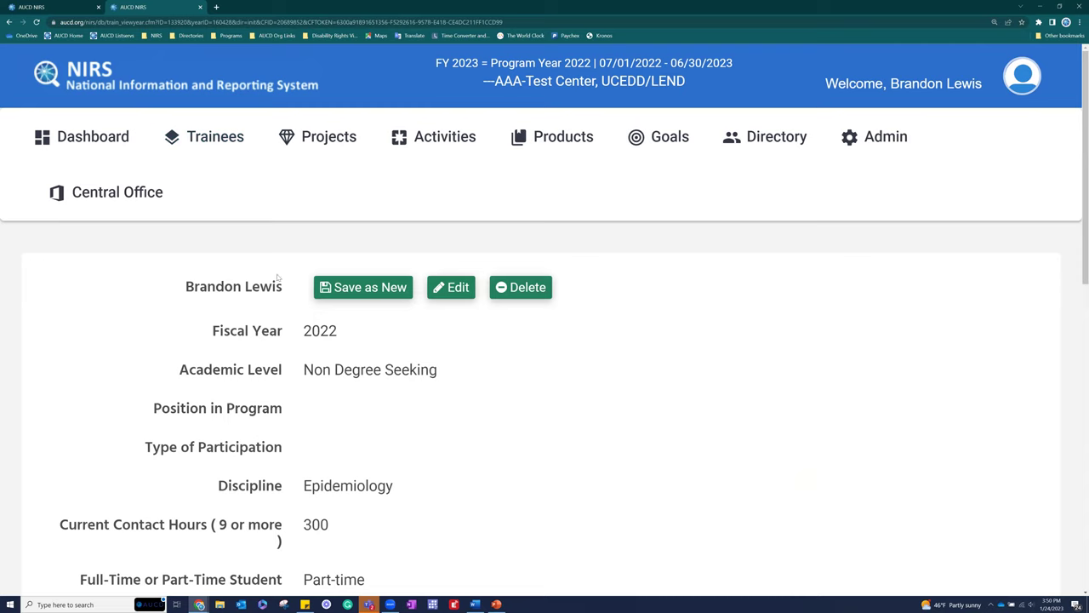
pyautogui.click(362, 290)
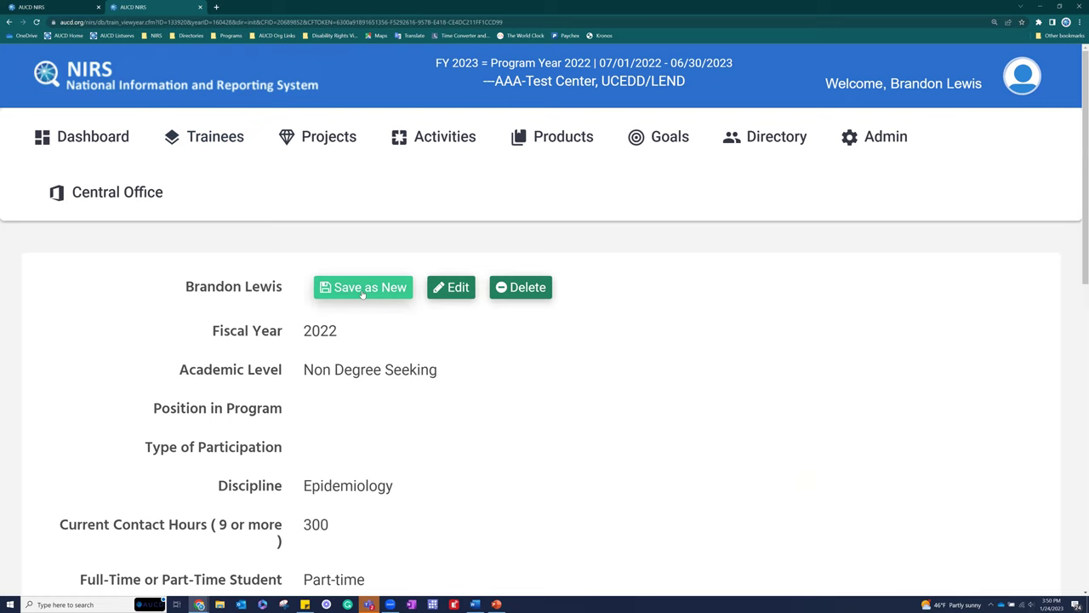
pyautogui.click(362, 289)
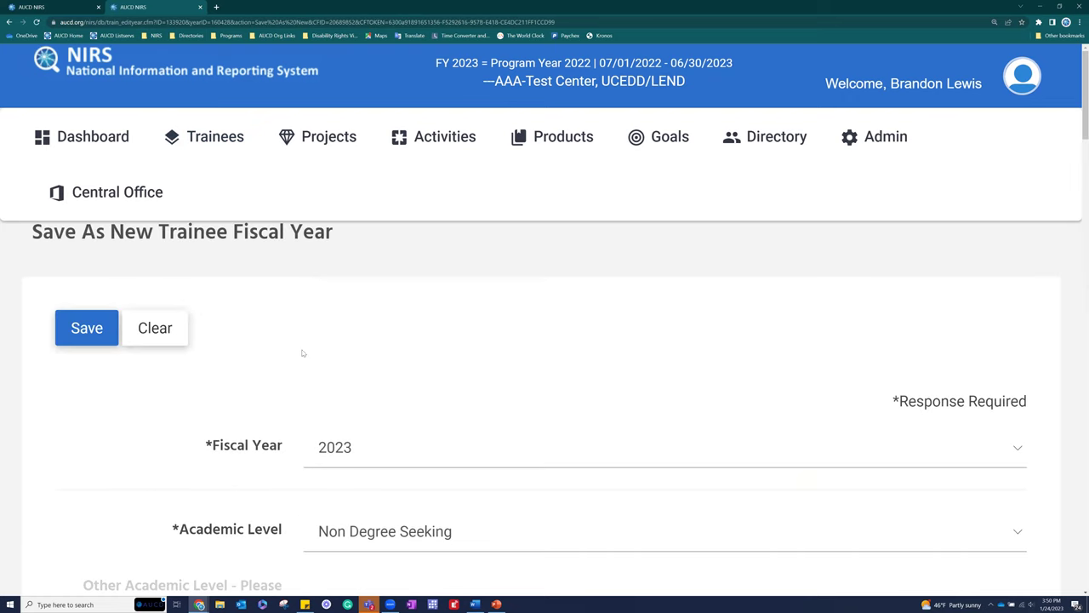
# Scroll through the prefilled FY 2023 Non Degree Seeking form without saving, then open Trainees
pyautogui.scroll(-2, 303, 352)
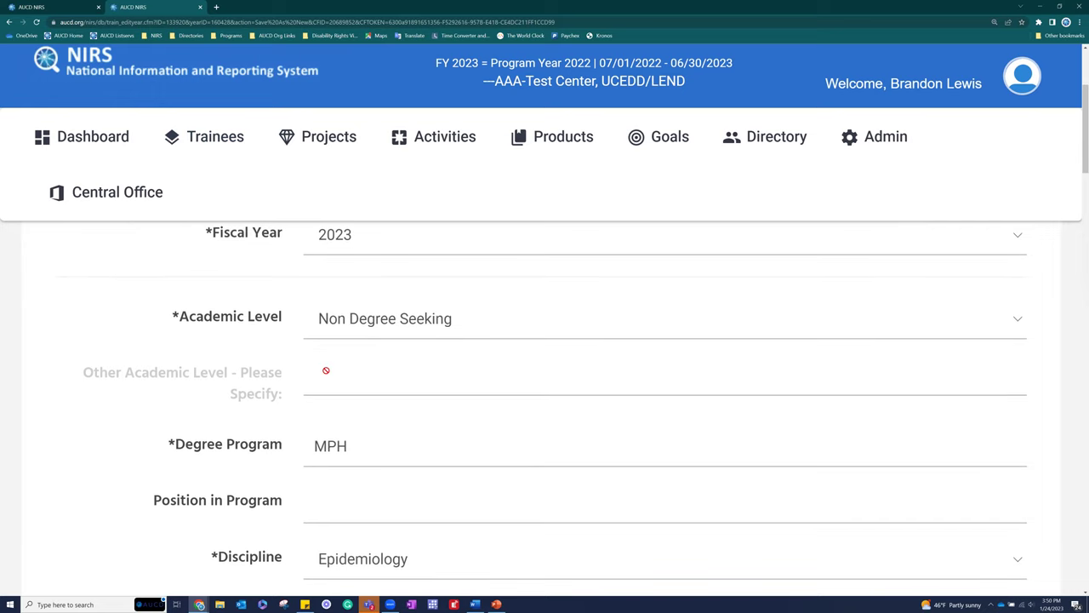
pyautogui.scroll(-3, 178, 389)
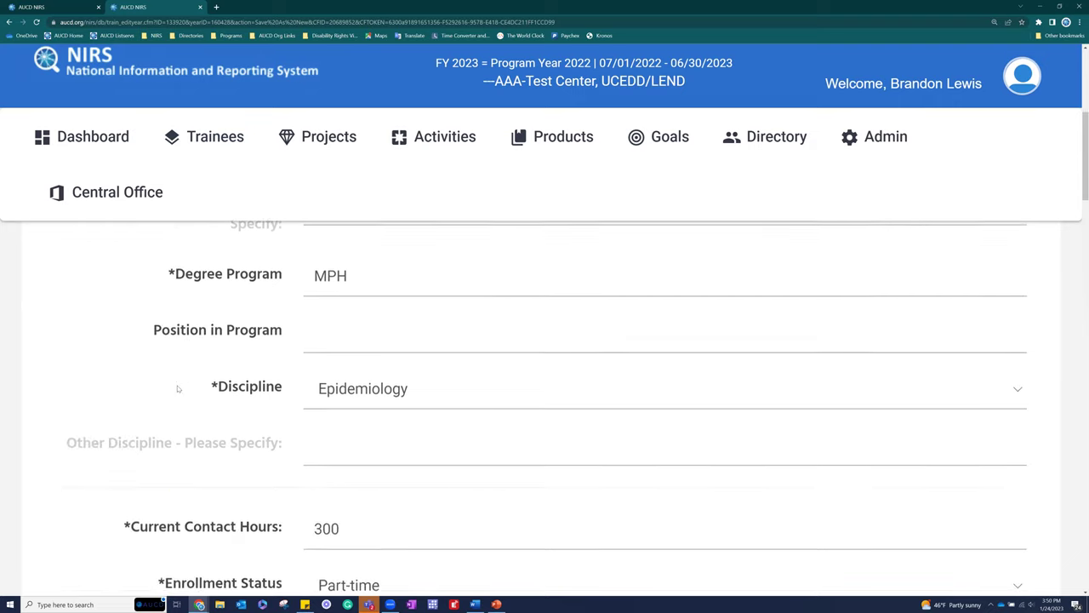
pyautogui.scroll(-9, 178, 388)
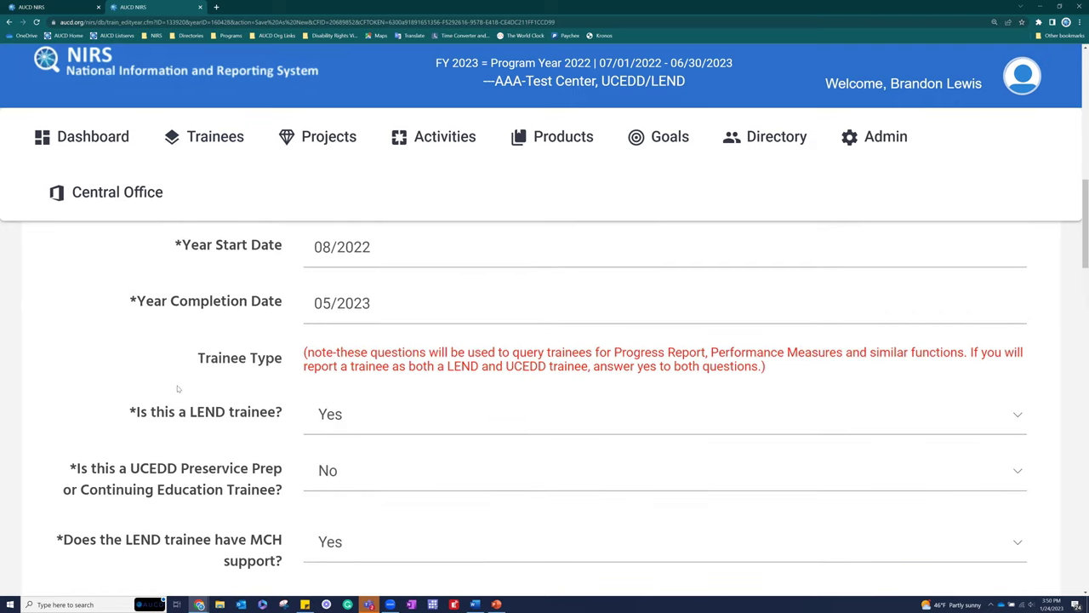
pyautogui.scroll(-10, 178, 388)
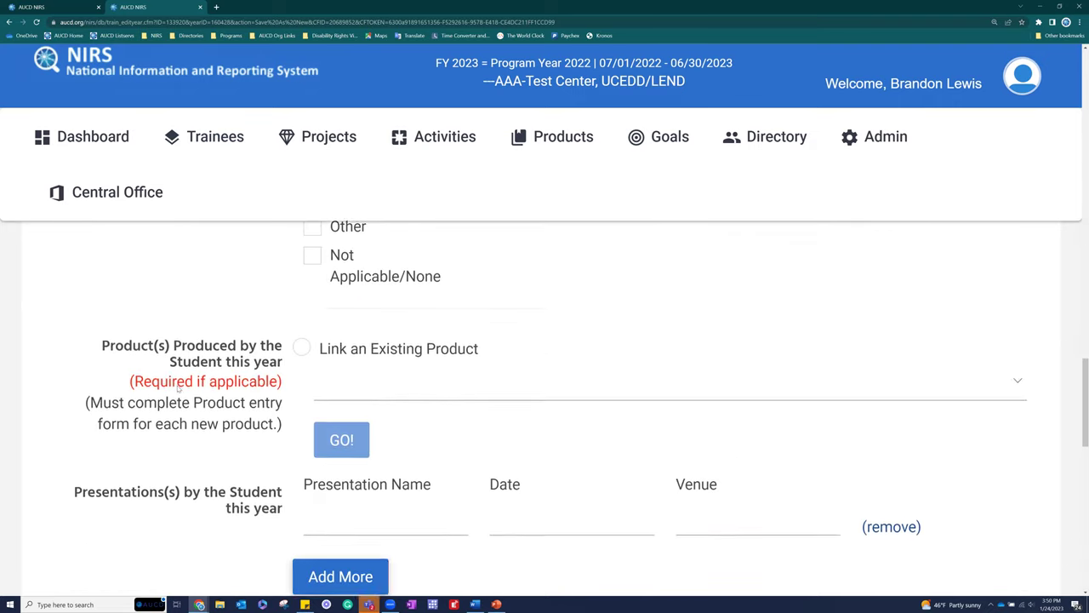
pyautogui.scroll(-3, 178, 389)
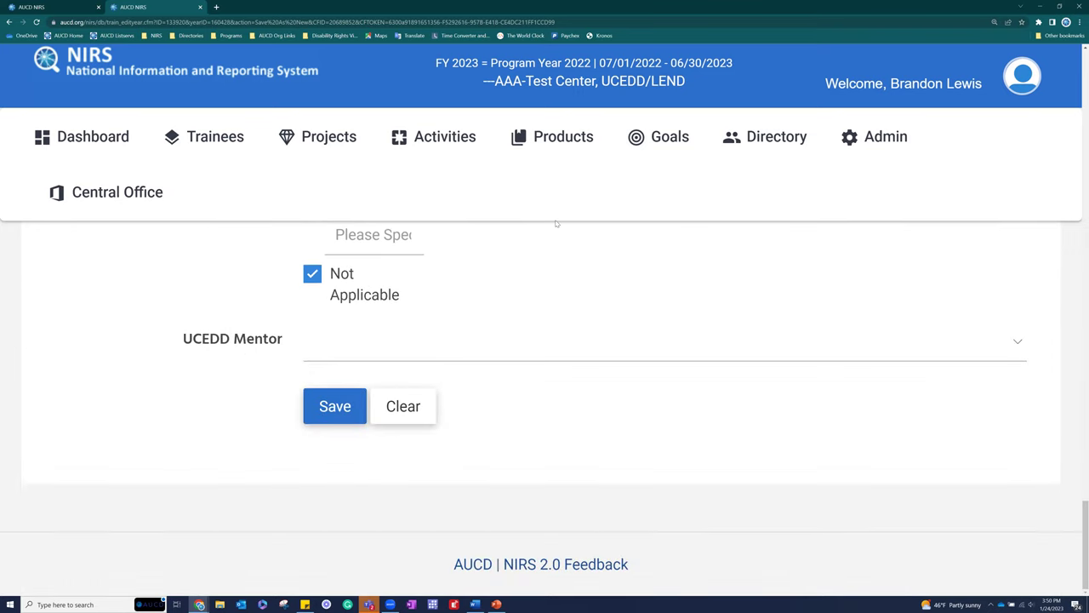
pyautogui.click(209, 139)
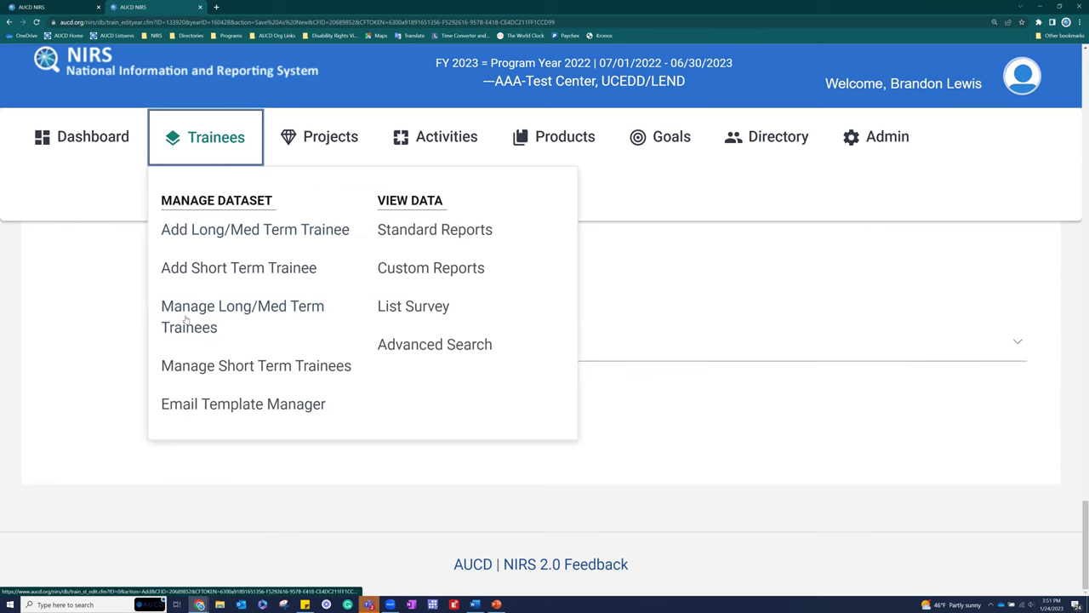
# From the 2022 row's annual record menu, add a new record with Fiscal Year 2021
pyautogui.click(205, 137)
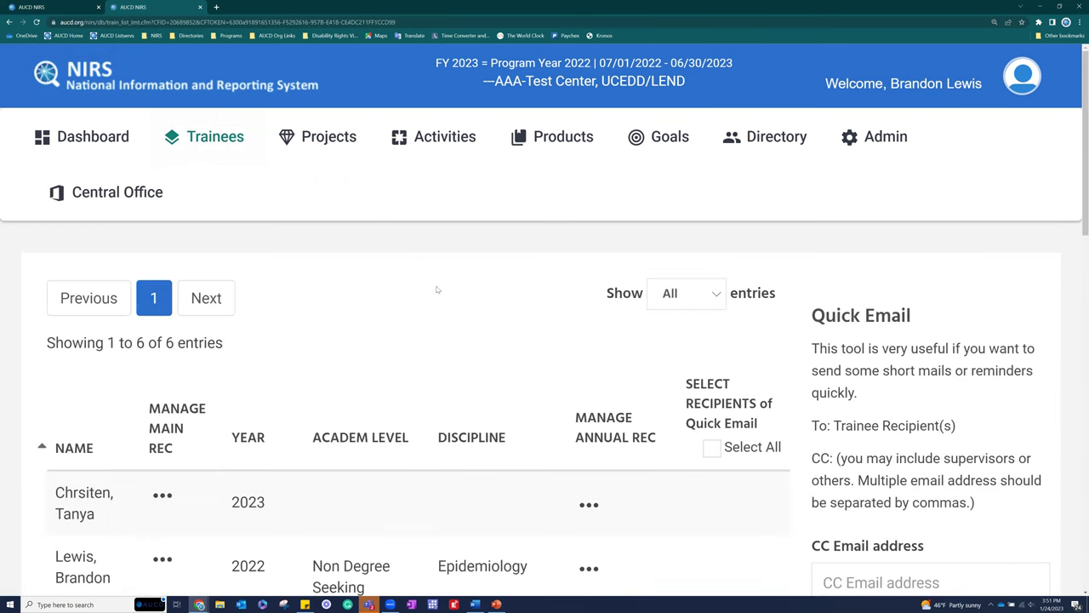
pyautogui.scroll(-1, 437, 290)
pyautogui.scroll(-1, 438, 290)
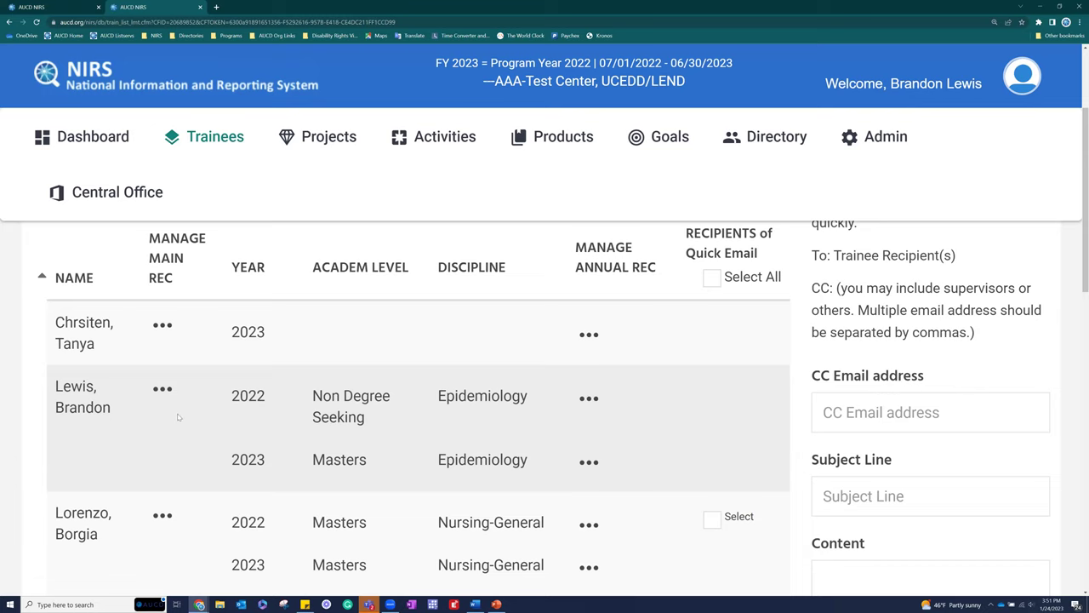
pyautogui.click(589, 398)
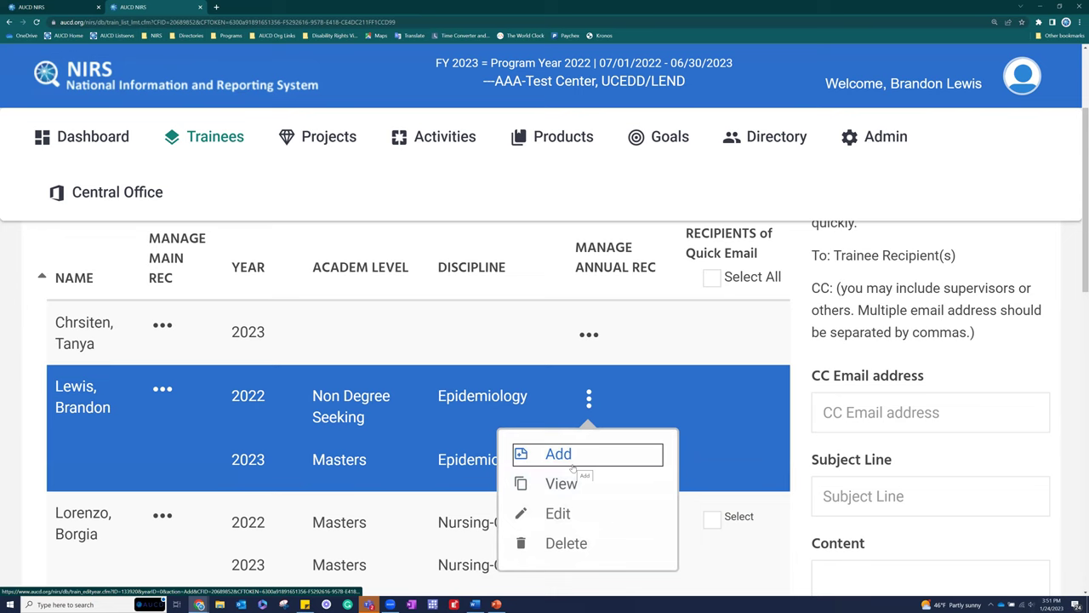
pyautogui.click(575, 463)
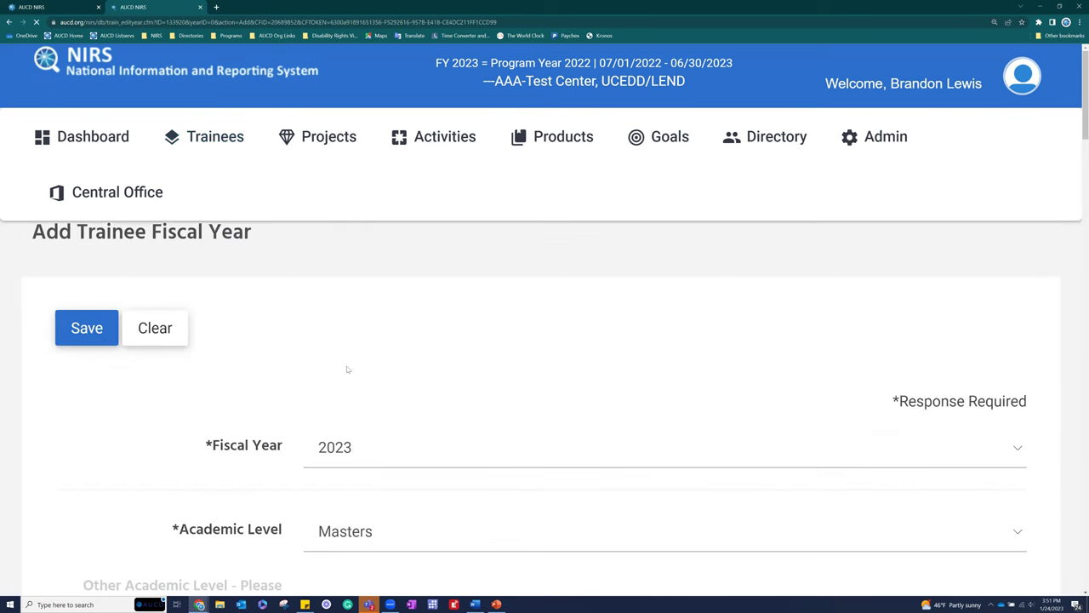
pyautogui.click(357, 450)
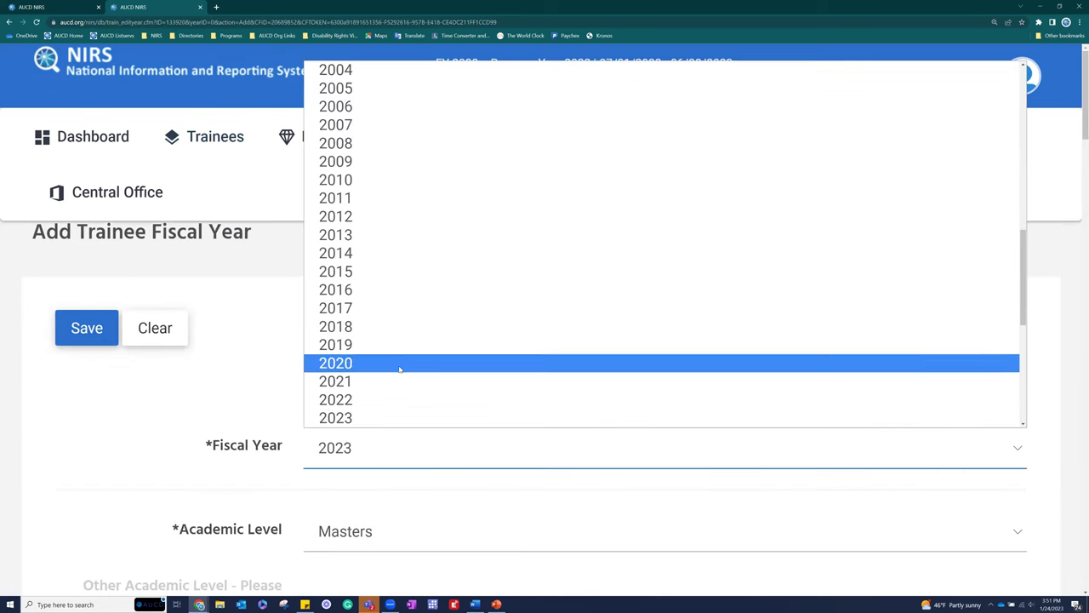
pyautogui.click(391, 381)
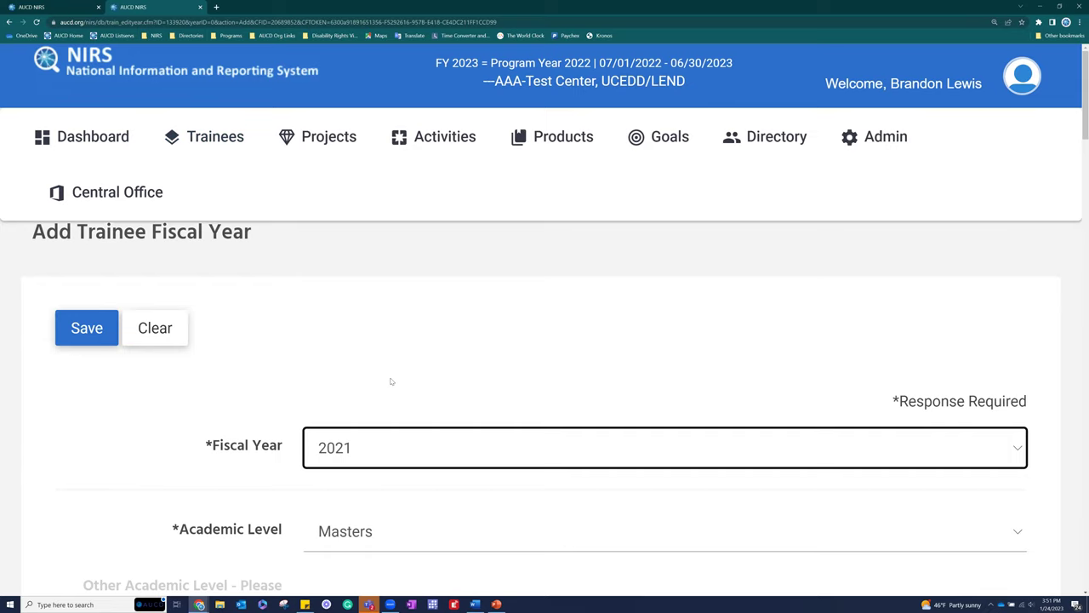
pyautogui.click(85, 429)
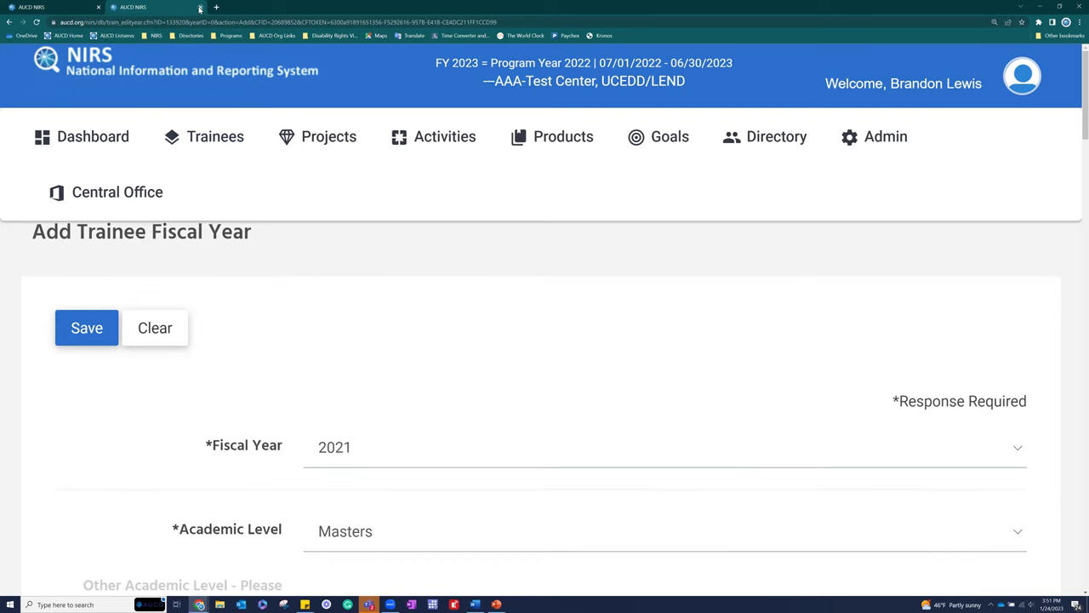
# Close the extra NIRS tab and log back in with the saved username and password
pyautogui.click(200, 8)
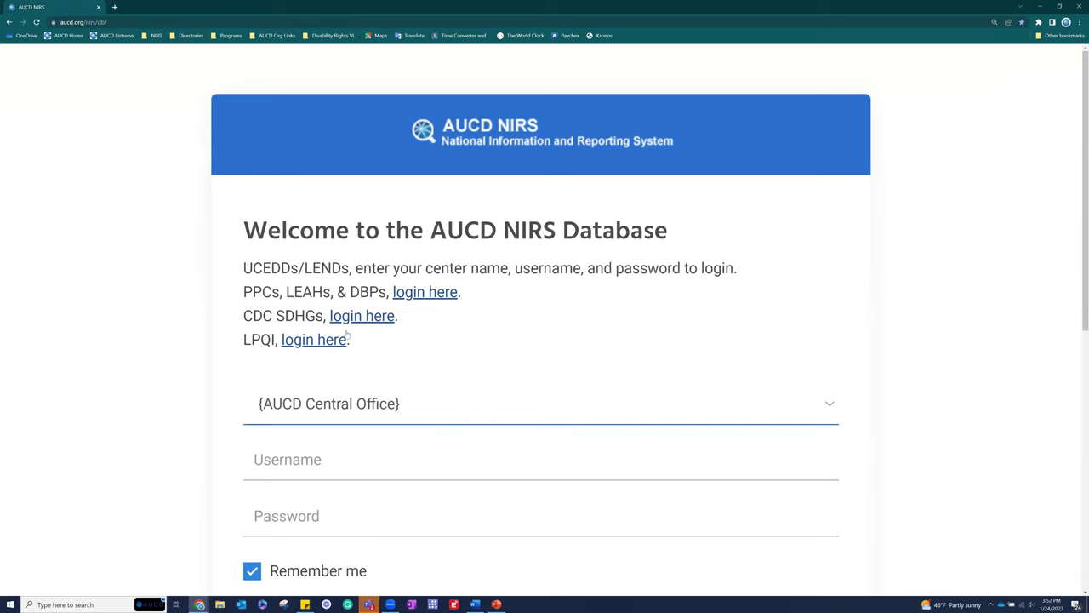
pyautogui.click(289, 460)
pyautogui.click(298, 505)
pyautogui.click(299, 505)
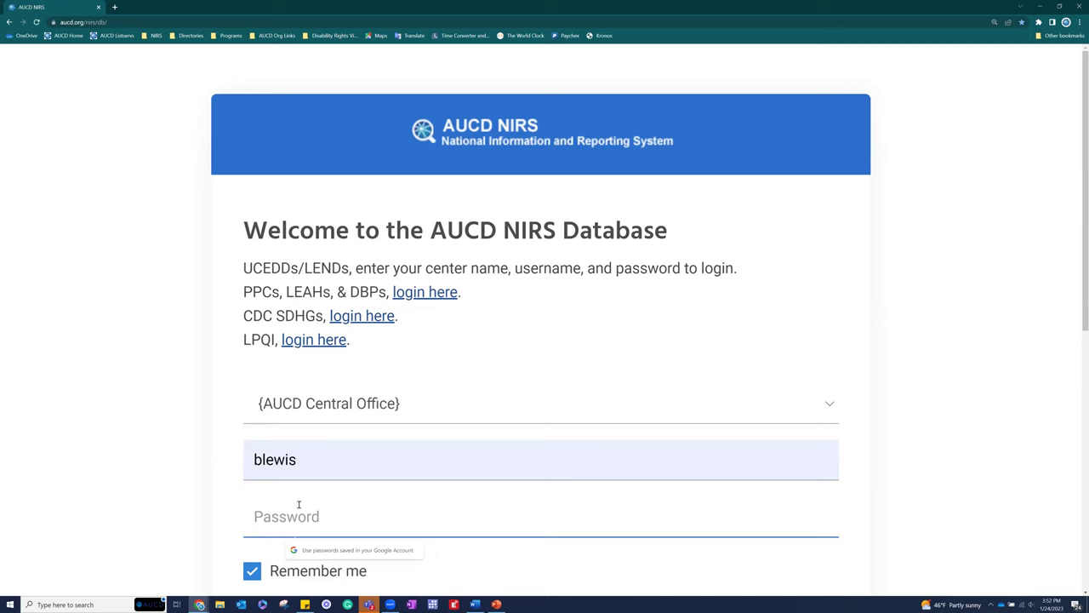
pyautogui.write('••••')
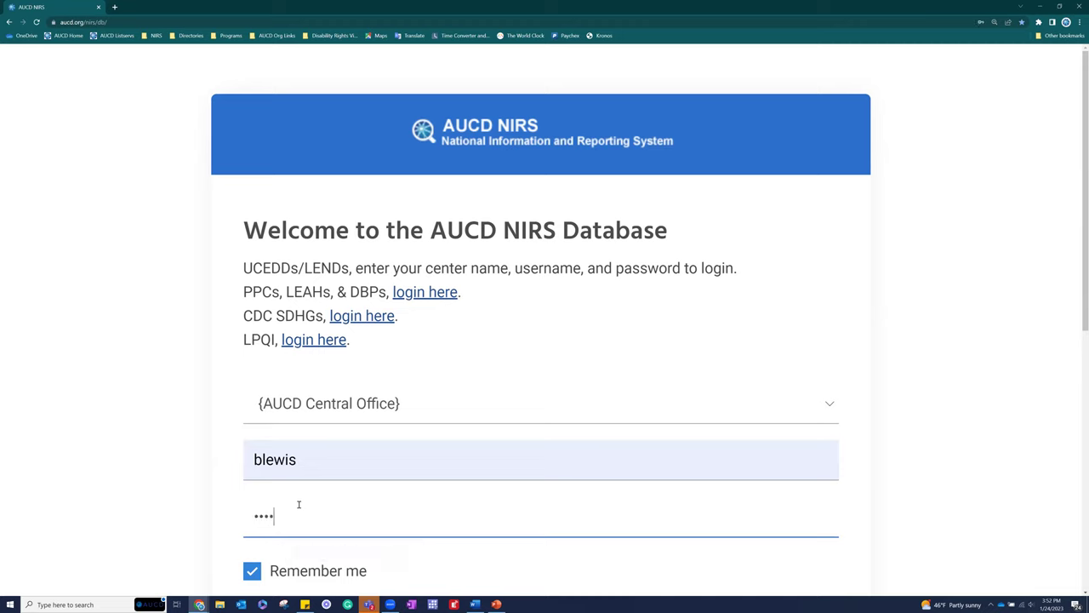
pyautogui.press('BackSpace')
pyautogui.press('BackSpace')
pyautogui.write('••••••••••••')
pyautogui.press('Return')
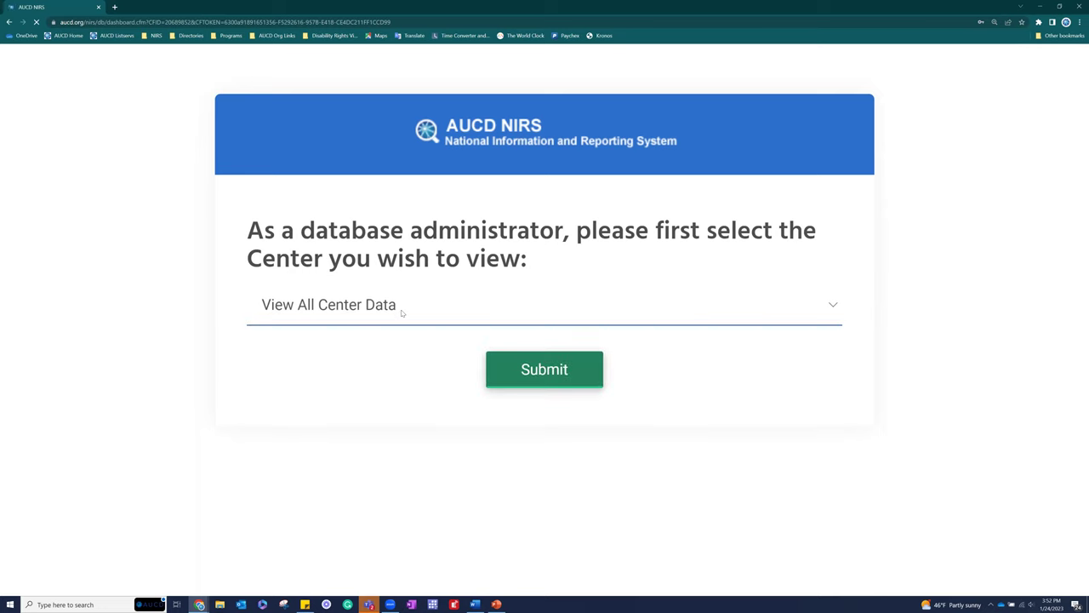
# Select the AAA-Test Center, UCEDD/LEND center
pyautogui.click(384, 313)
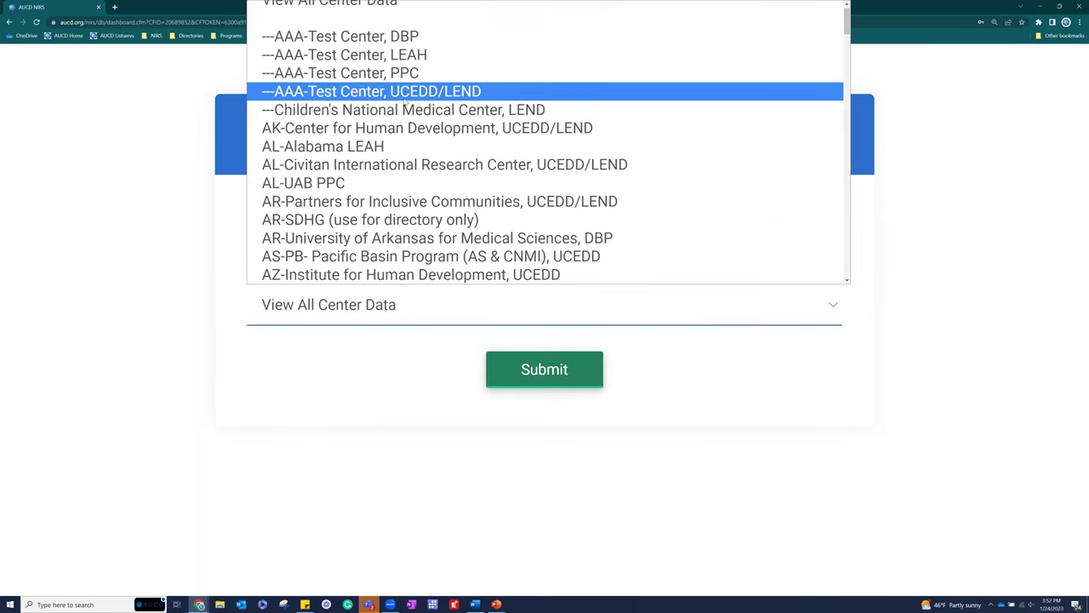
pyautogui.click(405, 100)
pyautogui.click(521, 366)
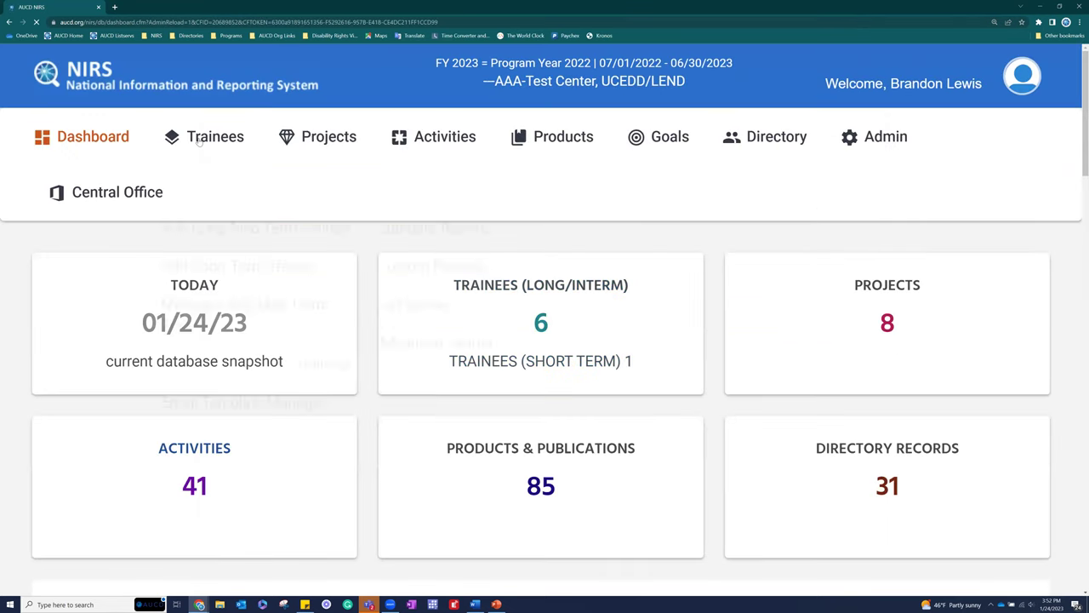
# Open the Long/Med Term Trainees list and highlight the trainee's 2022 and 2023 records
pyautogui.click(201, 141)
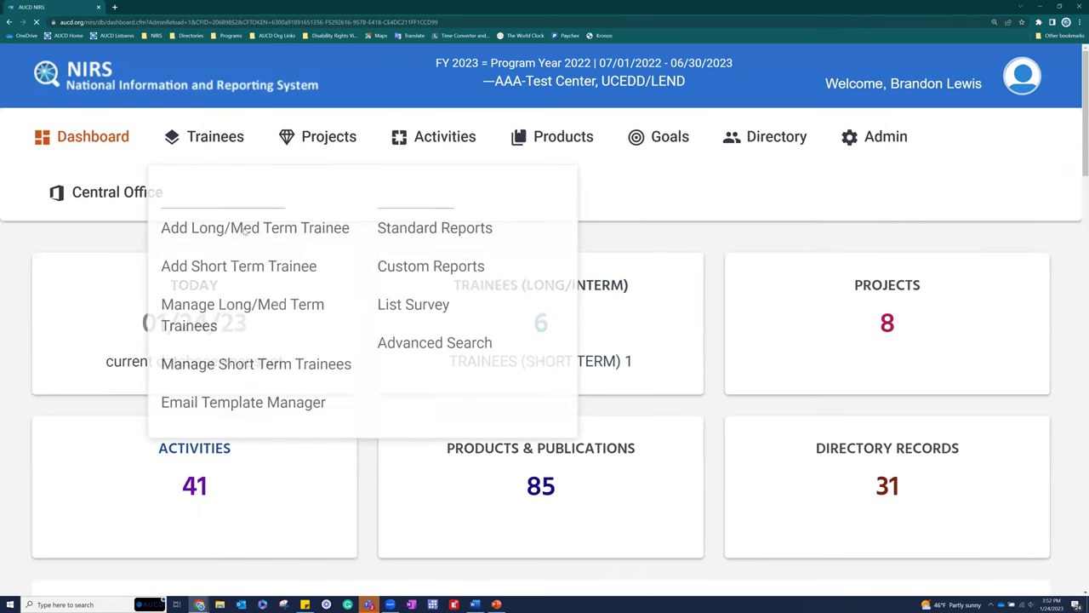
pyautogui.click(184, 309)
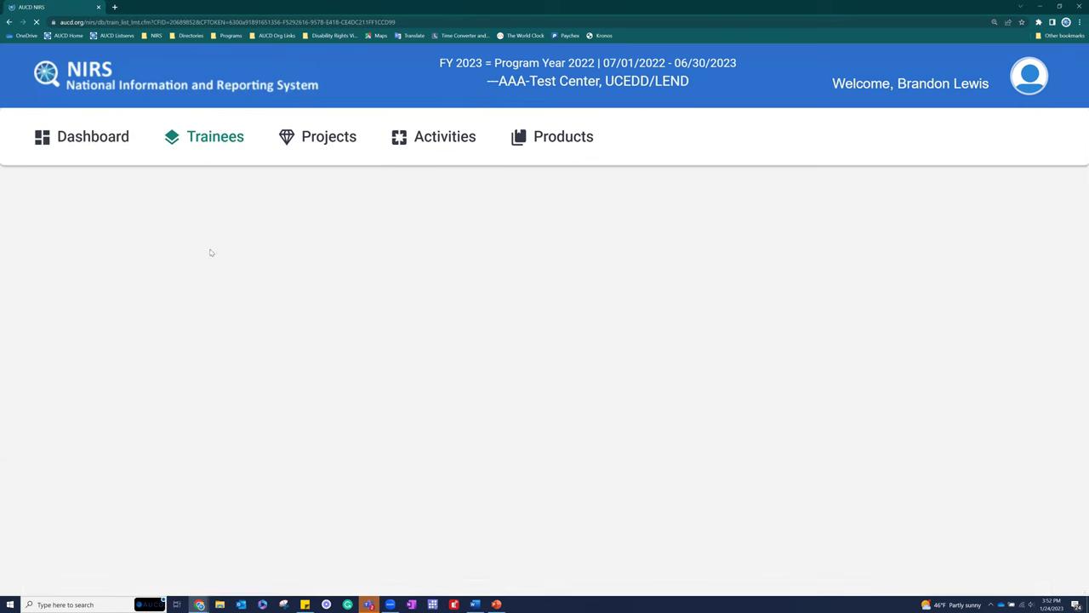
pyautogui.scroll(-2, 241, 389)
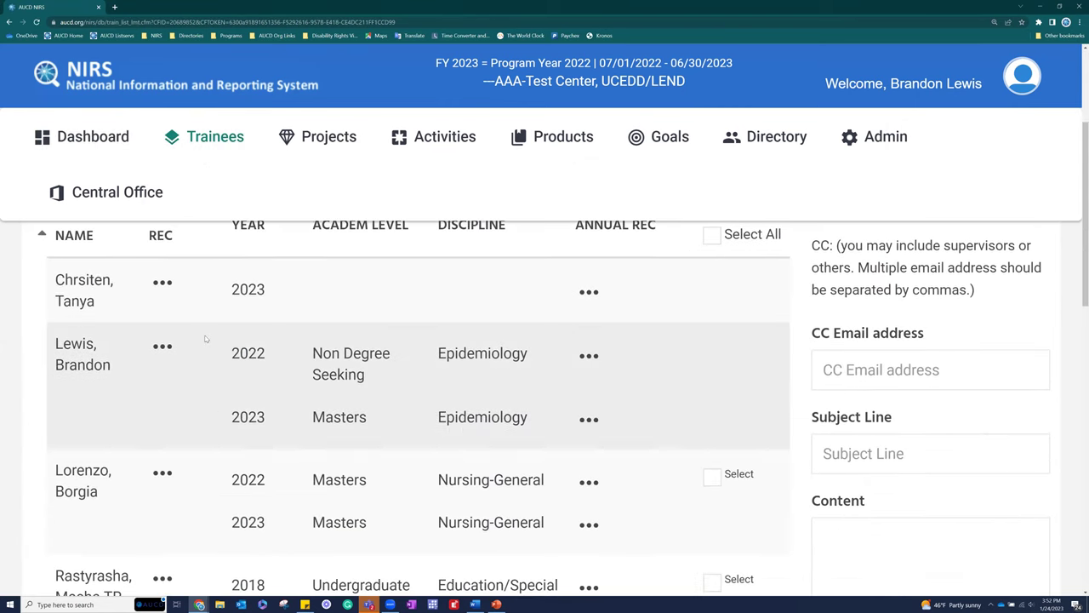
pyautogui.moveTo(223, 357); pyautogui.dragTo(258, 361)
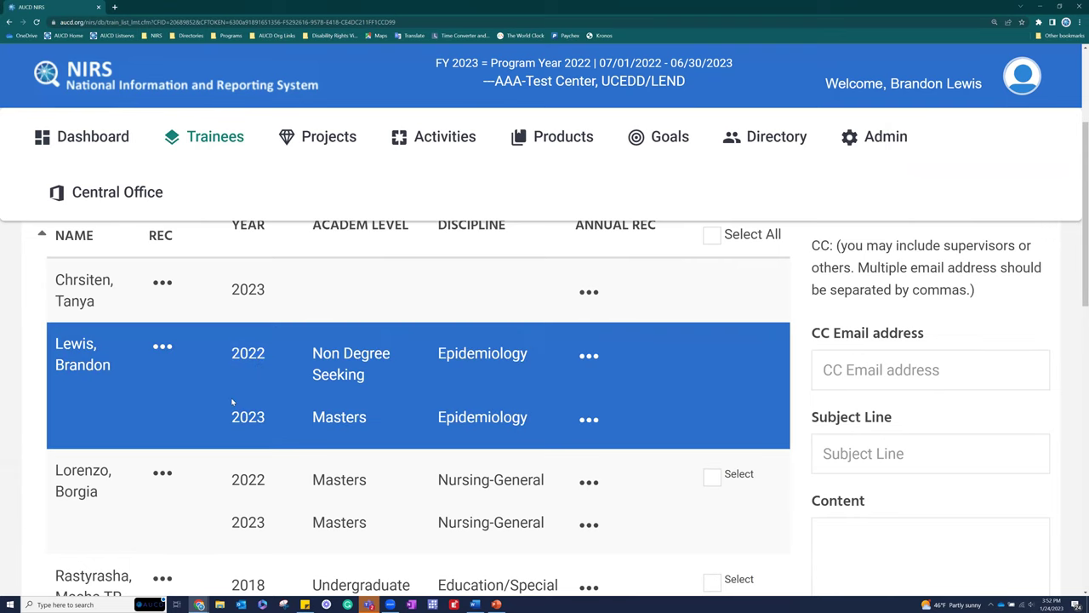
pyautogui.click(224, 152)
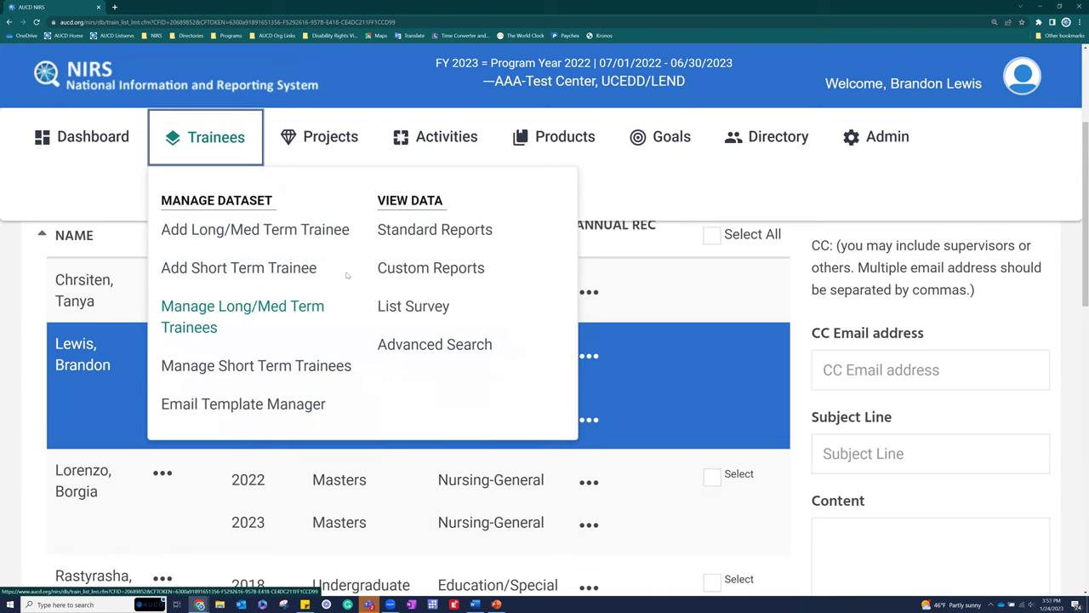
# Run the Trainee Data Entry Errors standard report for Fiscal Year 2023
pyautogui.click(419, 229)
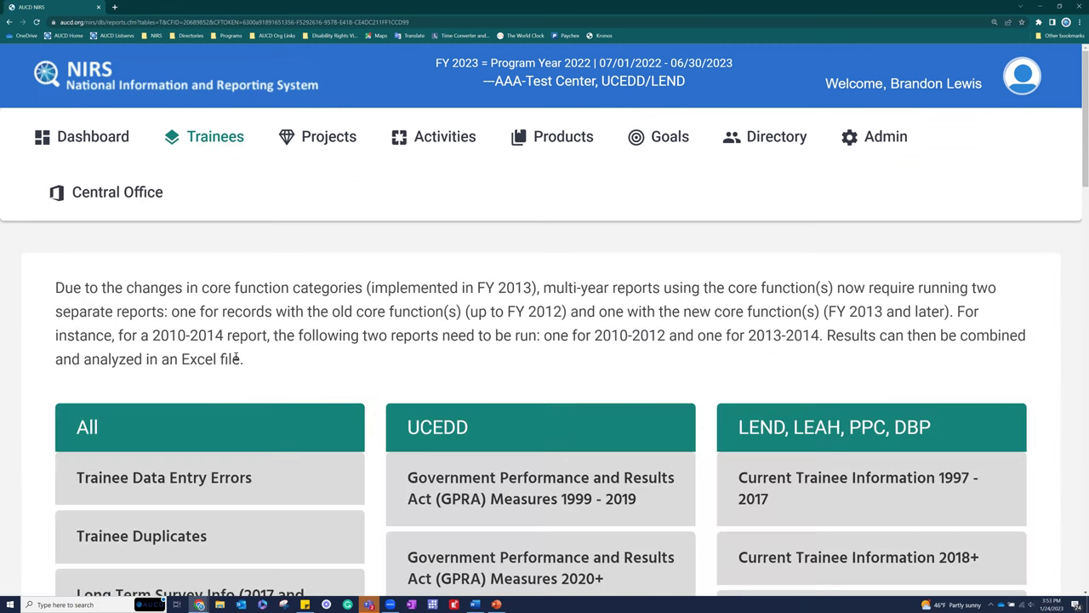
pyautogui.scroll(-2, 236, 355)
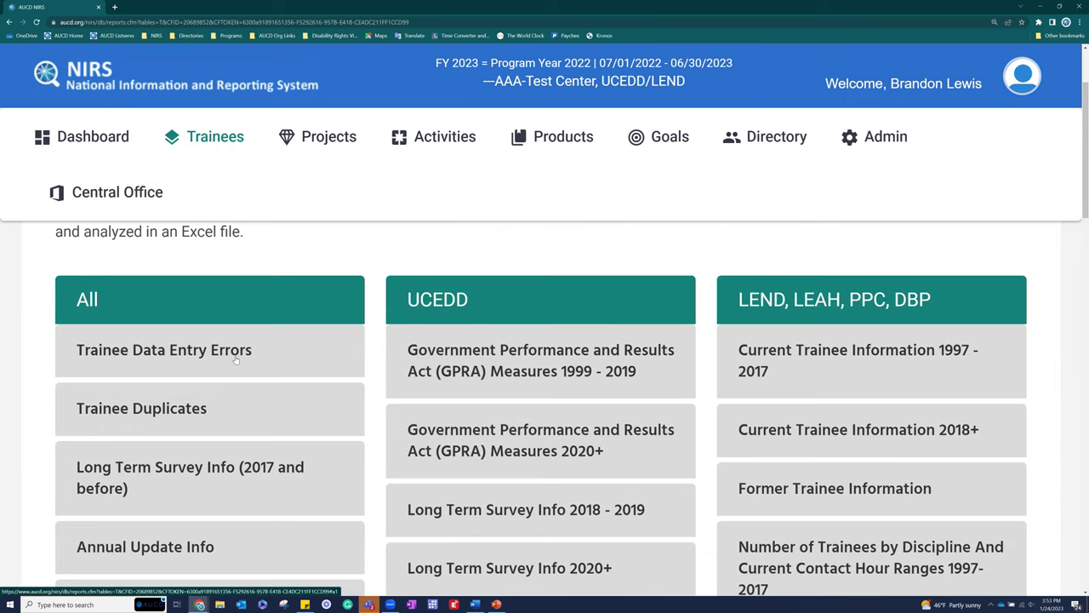
pyautogui.click(182, 415)
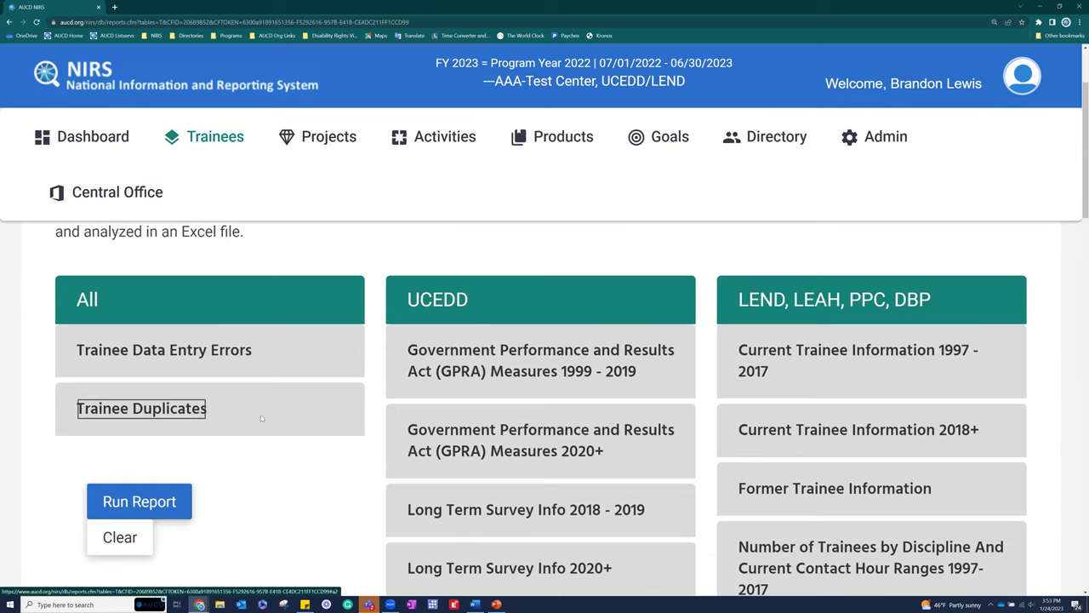
pyautogui.scroll(-1, 272, 421)
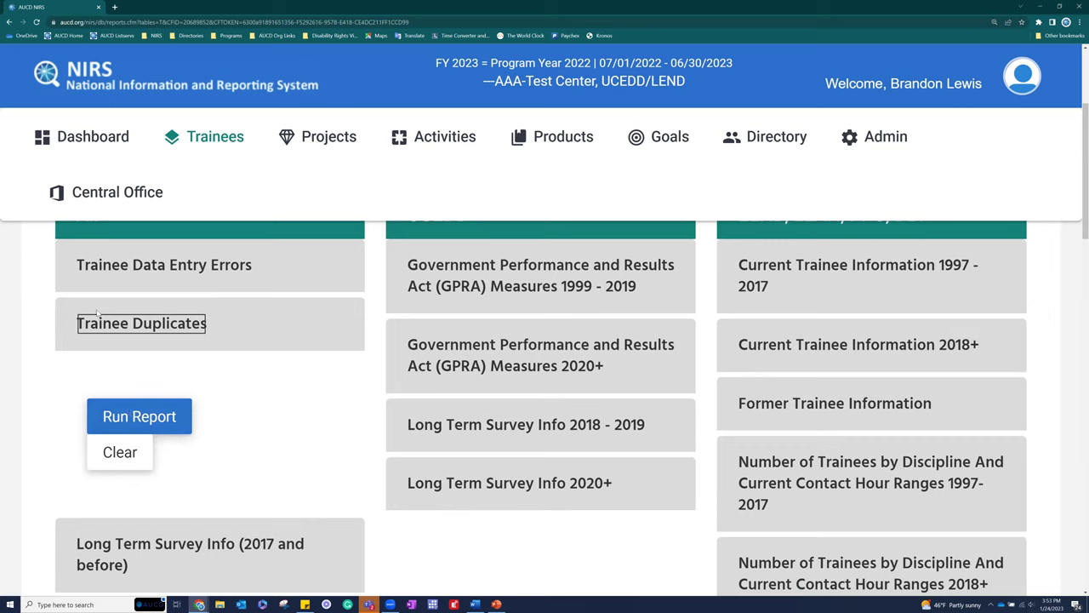
pyautogui.click(179, 267)
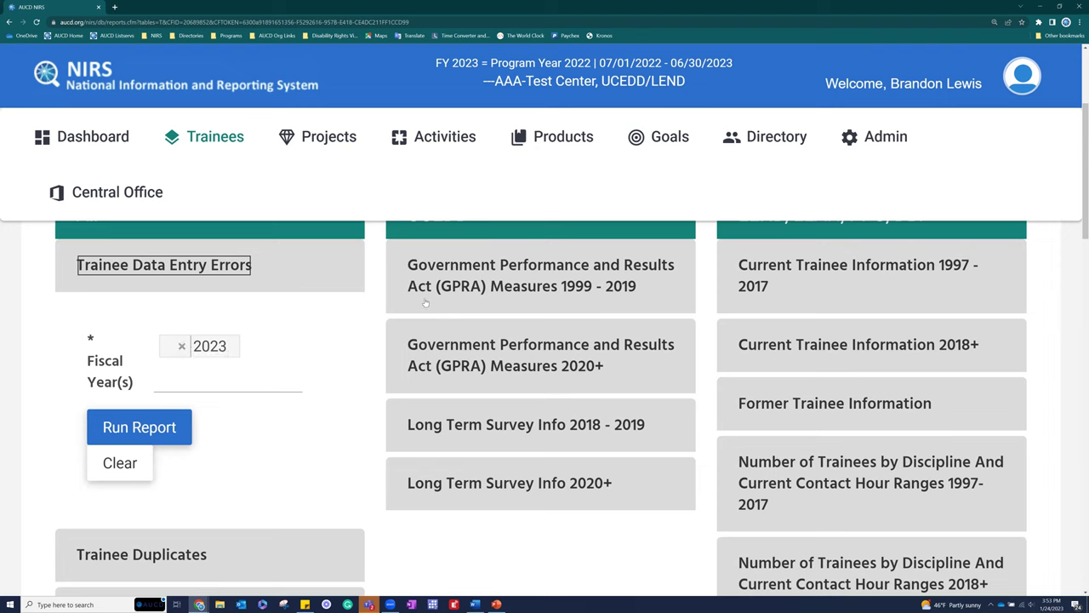
pyautogui.click(141, 431)
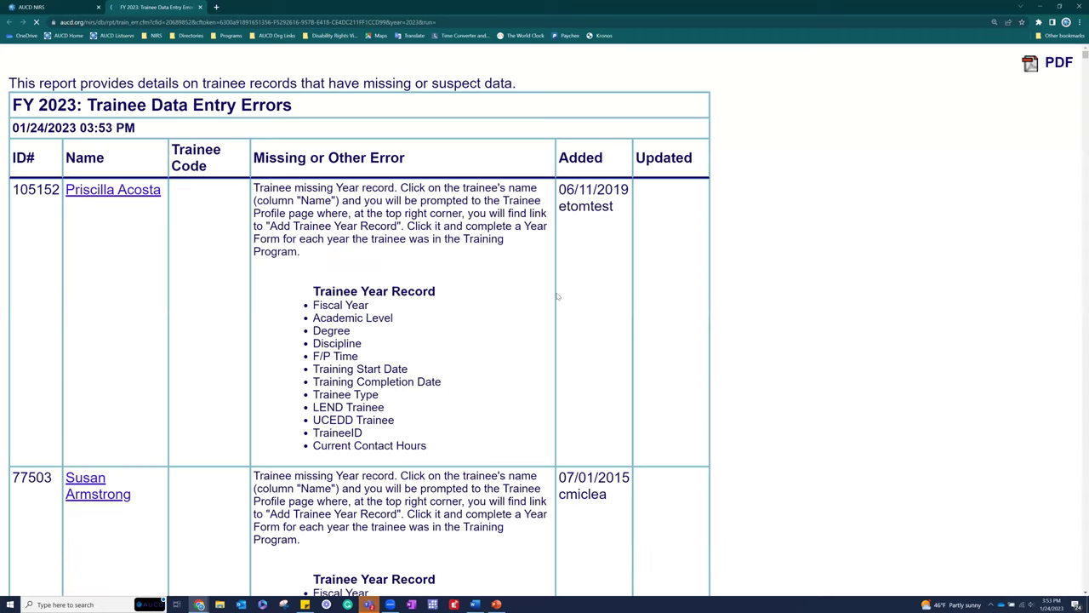
# Search the FY 2023 errors report for the trainee's first name, find no match, and return to standard reports
pyautogui.scroll(-2, 387, 268)
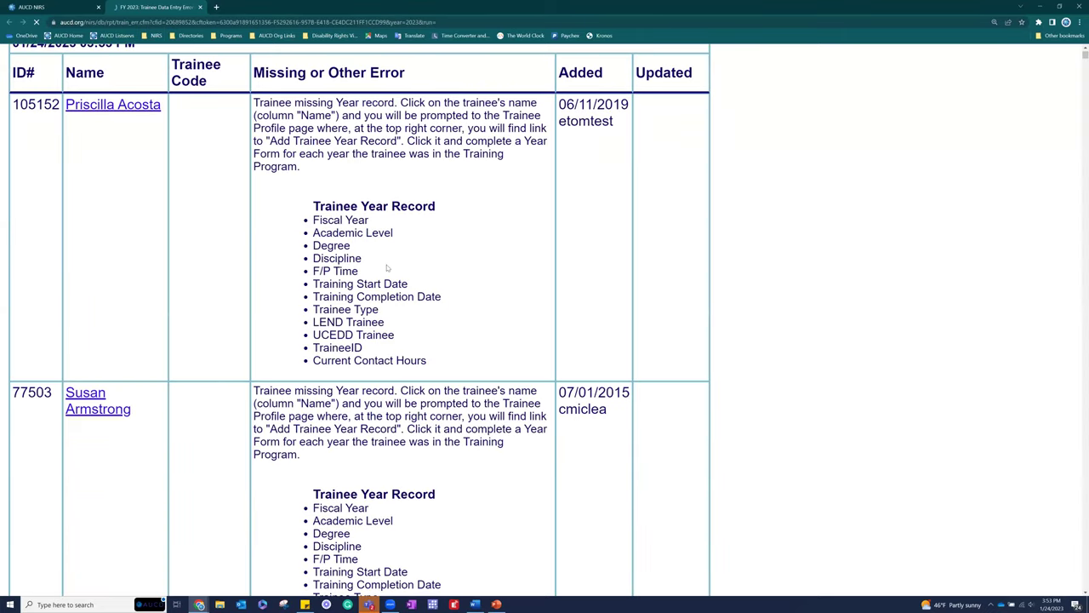
pyautogui.hotkey('ctrl', 'f')
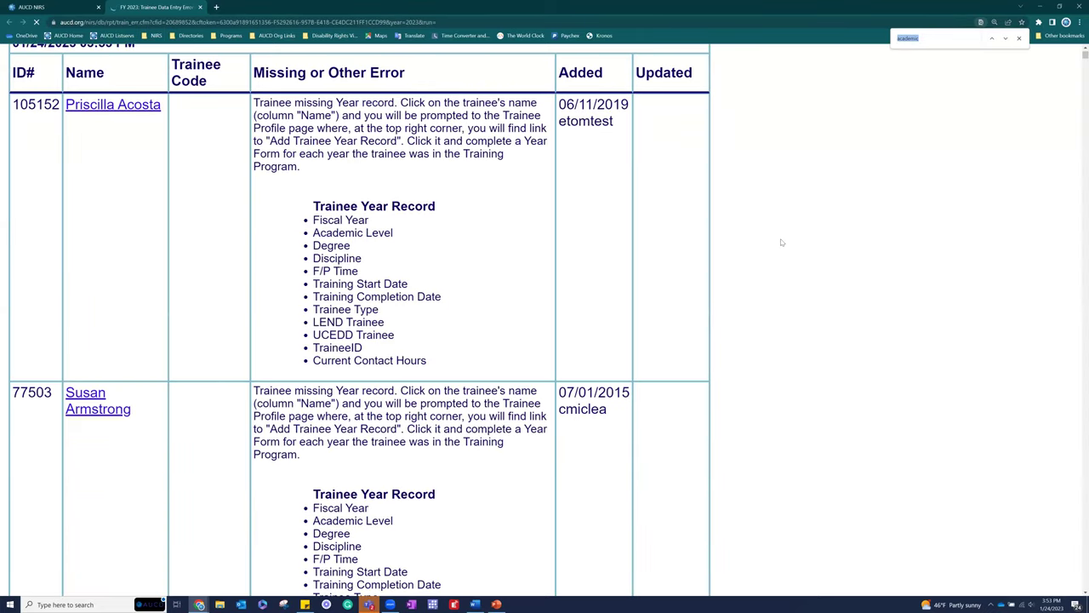
pyautogui.write('Brandon')
pyautogui.scroll(-2, 781, 243)
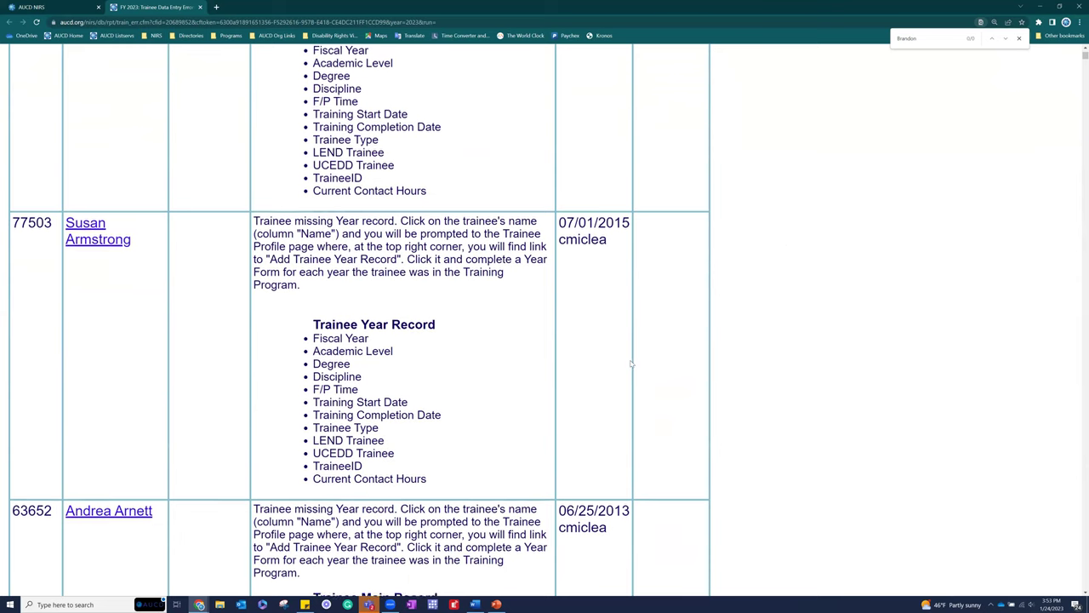
pyautogui.scroll(3, 630, 364)
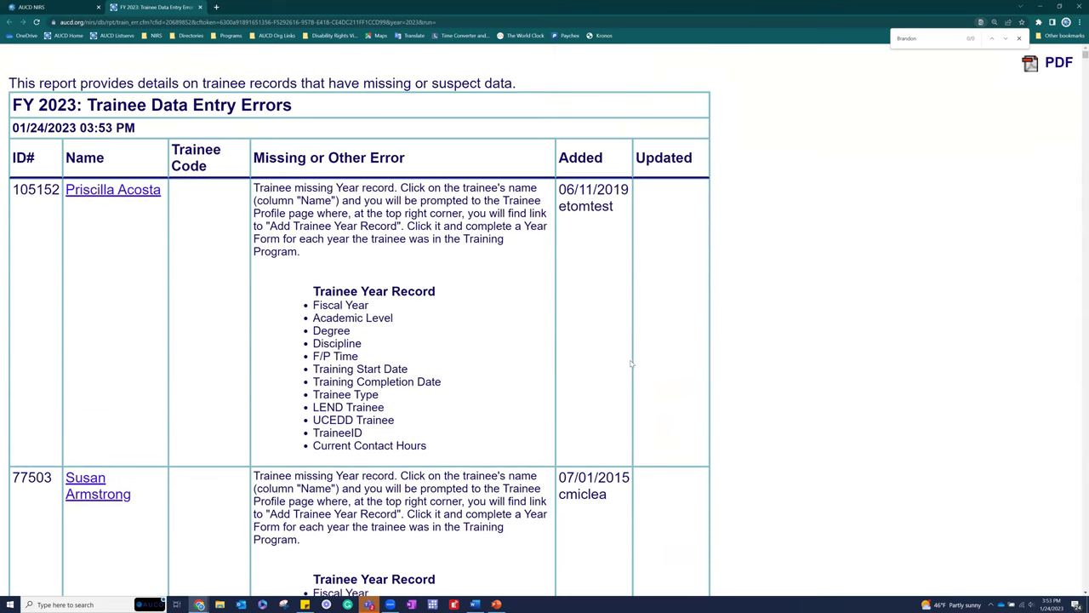
pyautogui.click(51, 10)
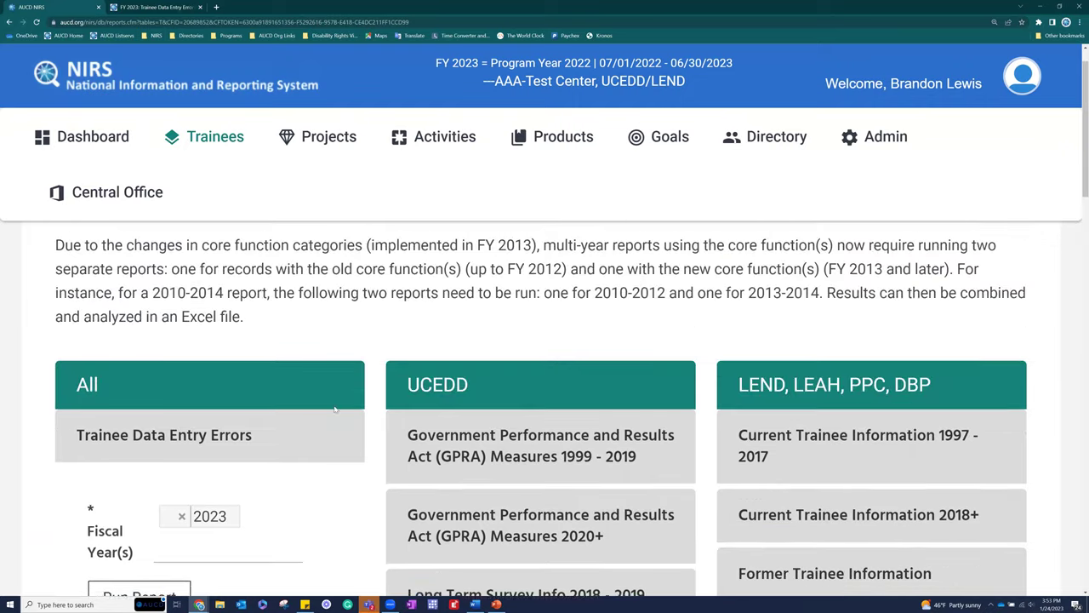
# Check the trainee's 2022 annual record actions in the Long/Med Term Trainees list
pyautogui.click(212, 137)
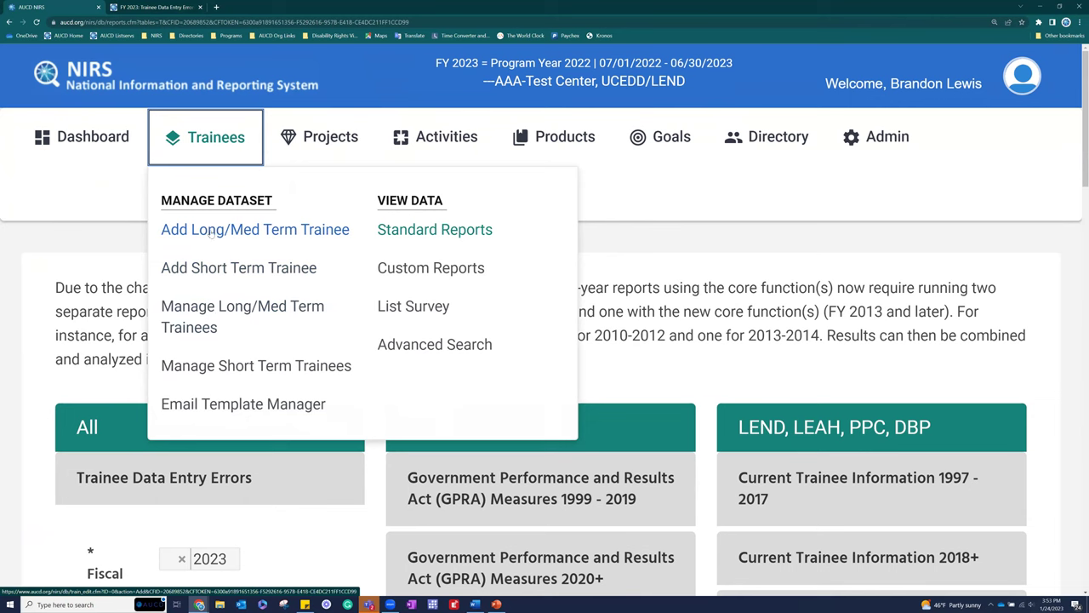
pyautogui.click(203, 309)
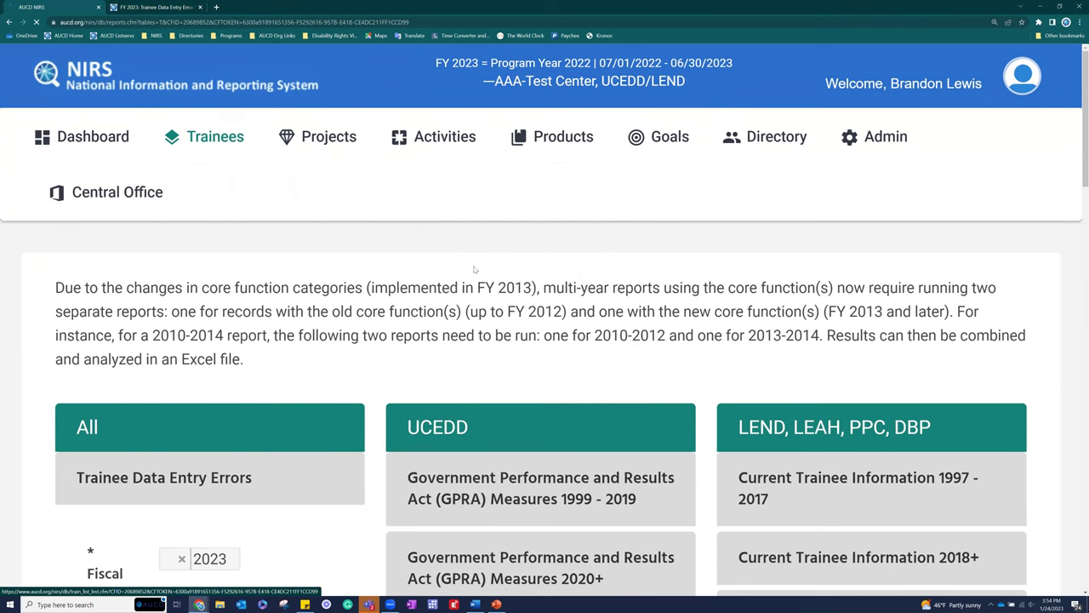
pyautogui.scroll(-2, 590, 445)
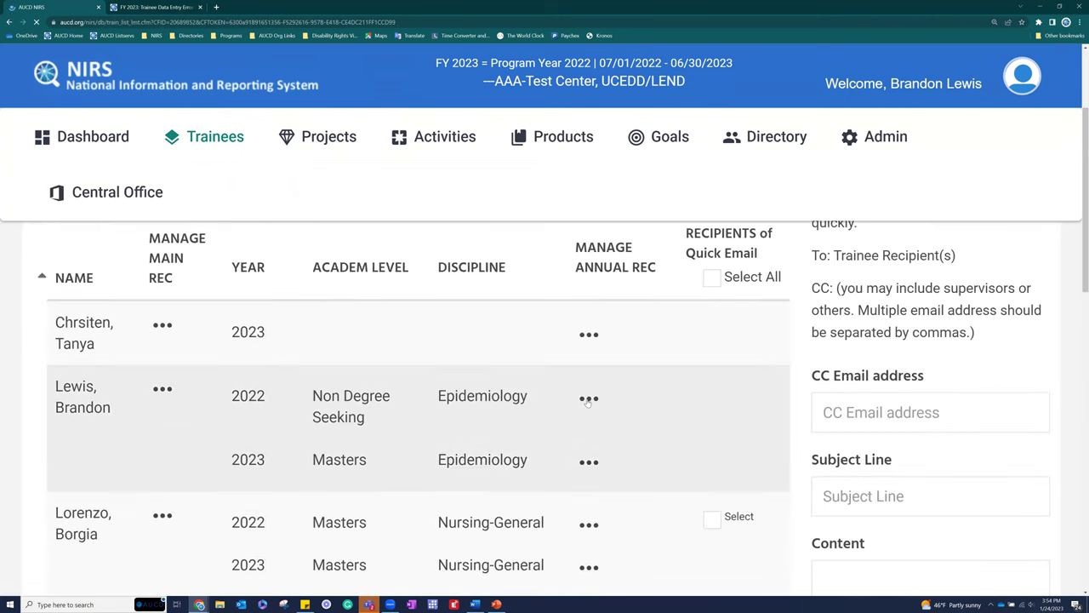
pyautogui.click(589, 398)
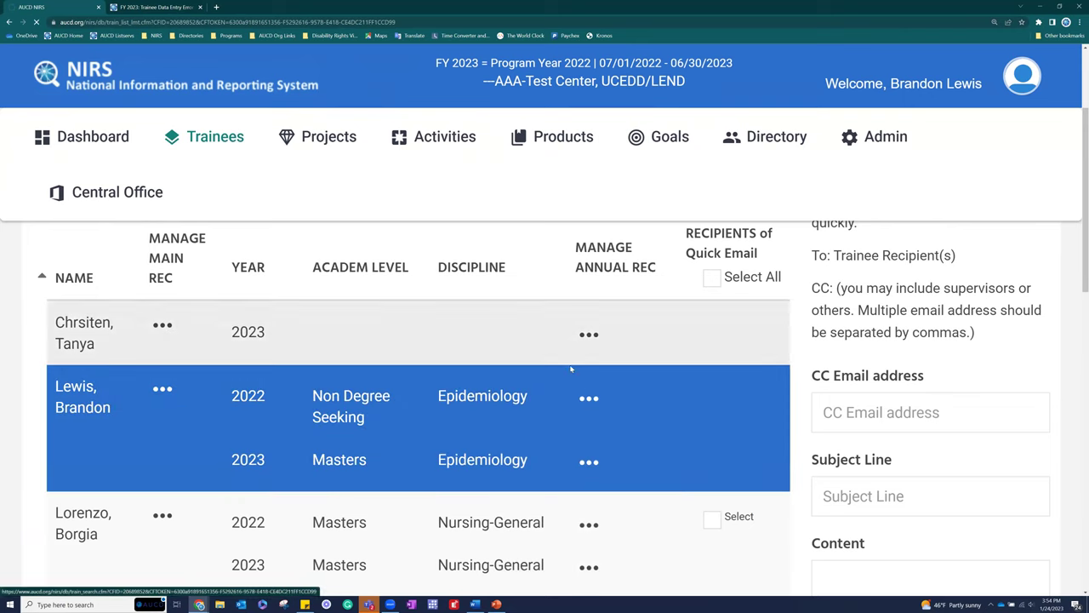
# Run the FY 2023 Trainee Data Entry Errors report again from Standard Reports
pyautogui.click(215, 134)
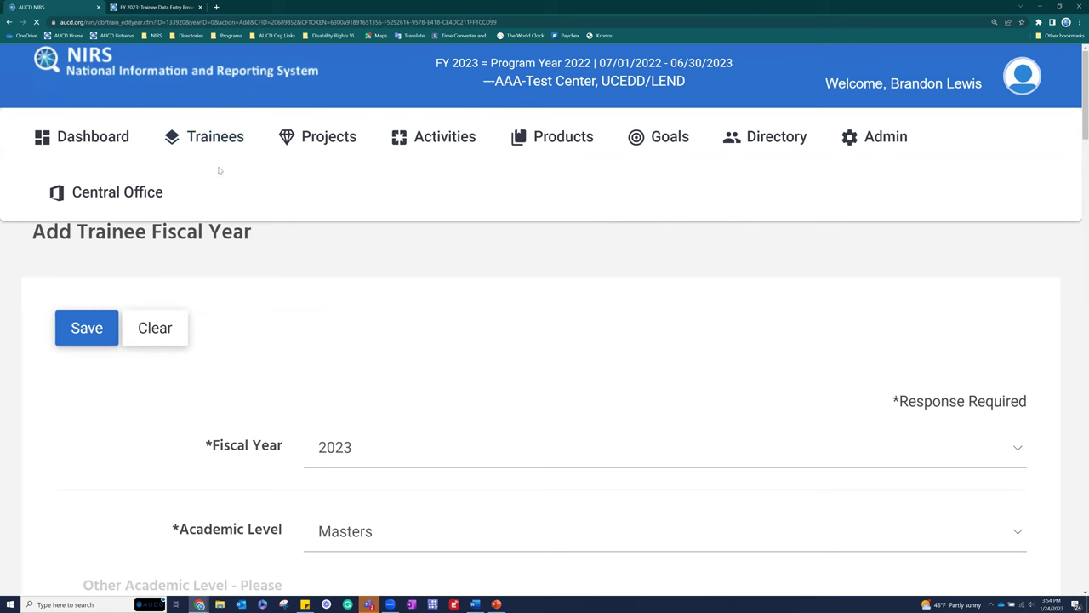
pyautogui.click(212, 136)
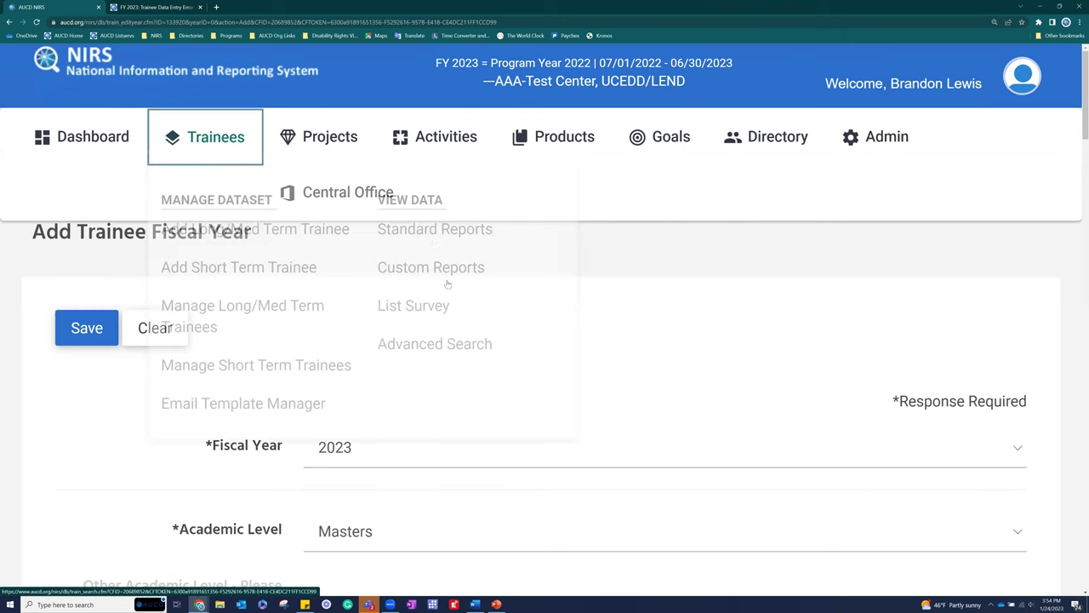
pyautogui.click(425, 227)
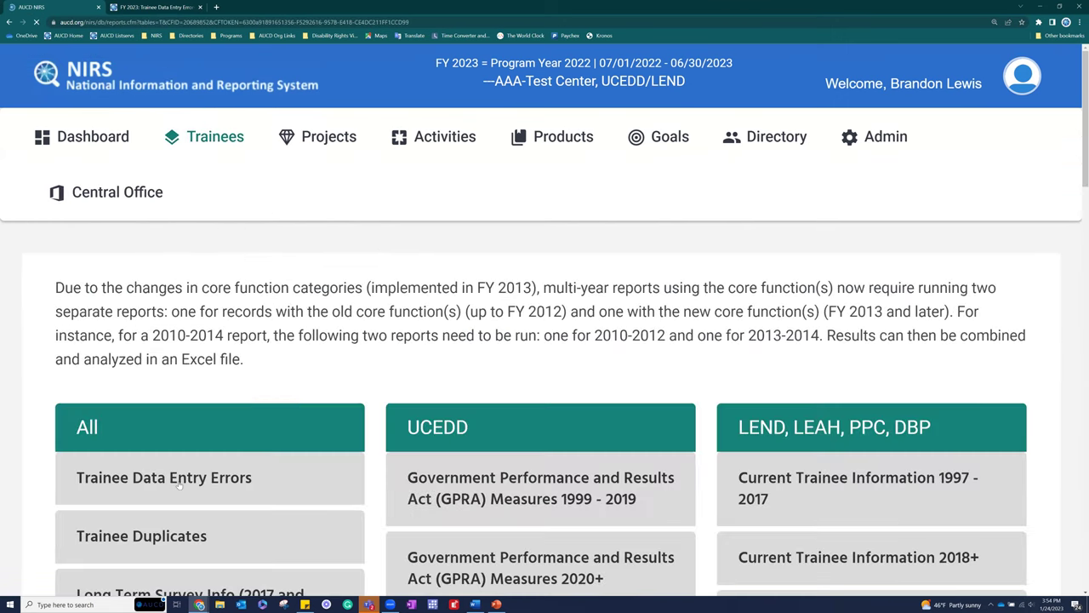
pyautogui.click(178, 478)
pyautogui.scroll(-2, 170, 502)
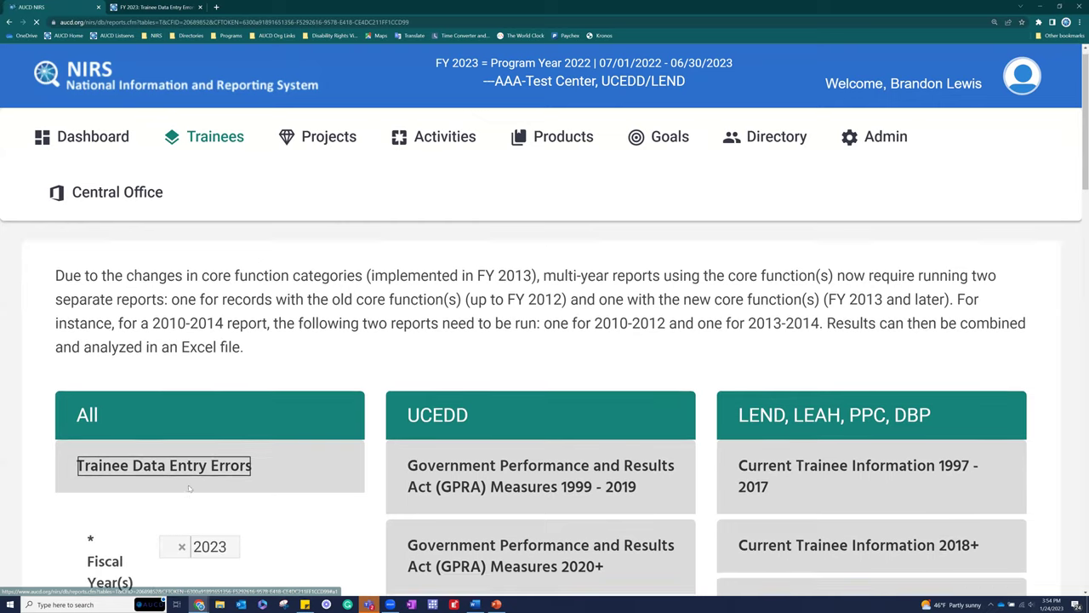
pyautogui.click(158, 513)
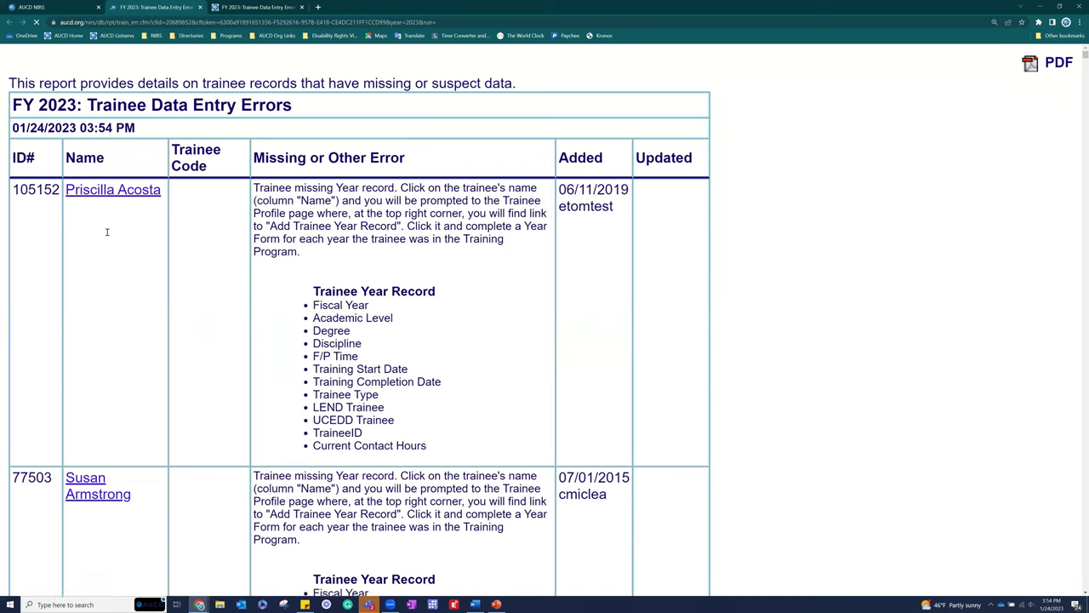
pyautogui.moveTo(253, 189); pyautogui.dragTo(396, 189)
pyautogui.click(337, 188)
pyautogui.moveTo(253, 158); pyautogui.dragTo(408, 157)
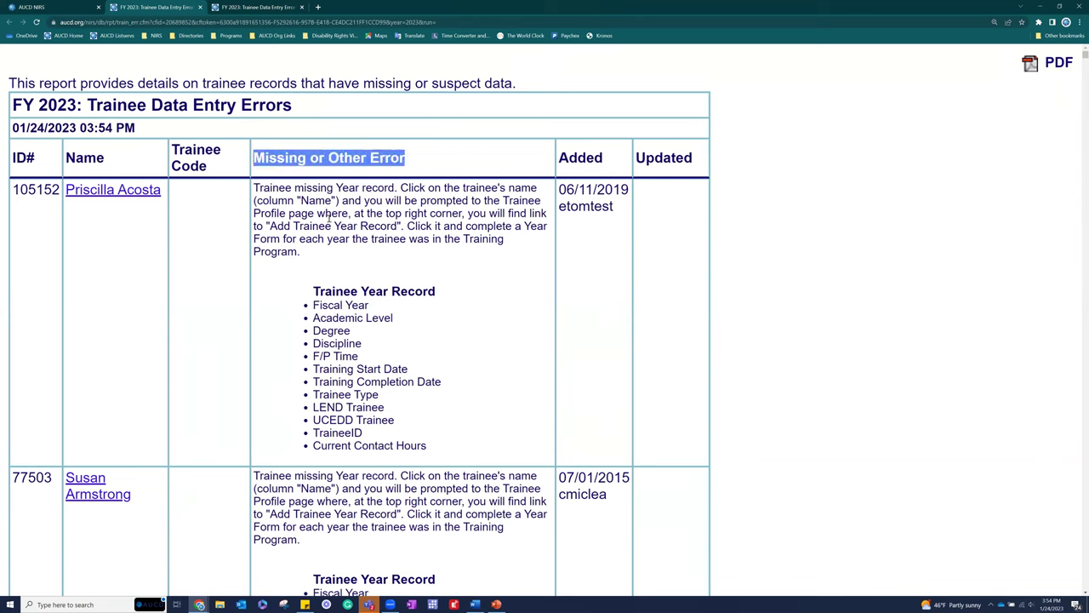
pyautogui.click(330, 216)
pyautogui.moveTo(255, 187); pyautogui.dragTo(395, 187)
pyautogui.click(396, 188)
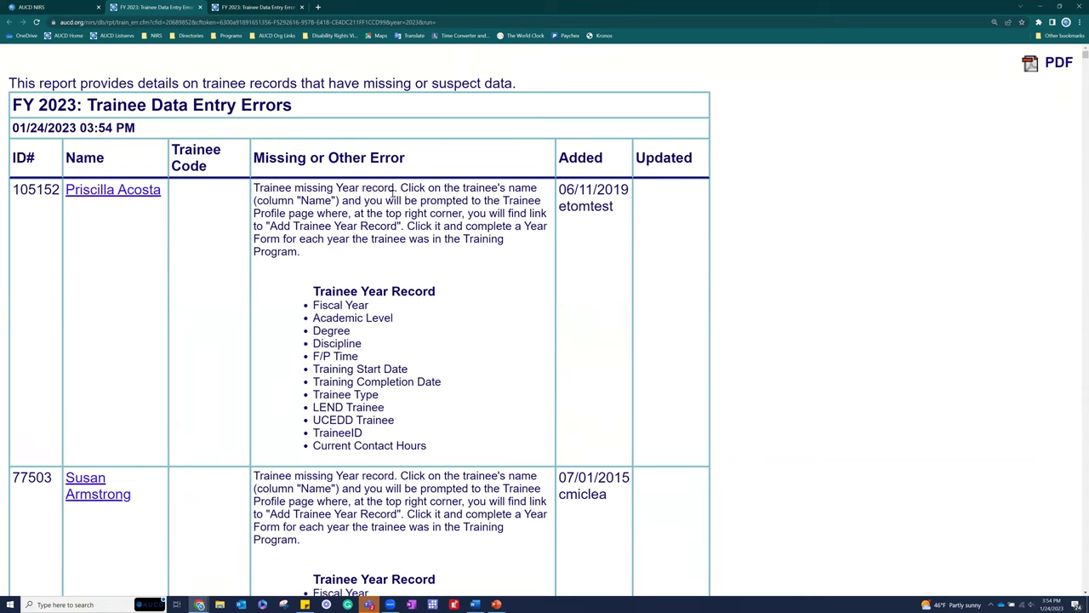
pyautogui.moveTo(254, 187); pyautogui.dragTo(395, 187)
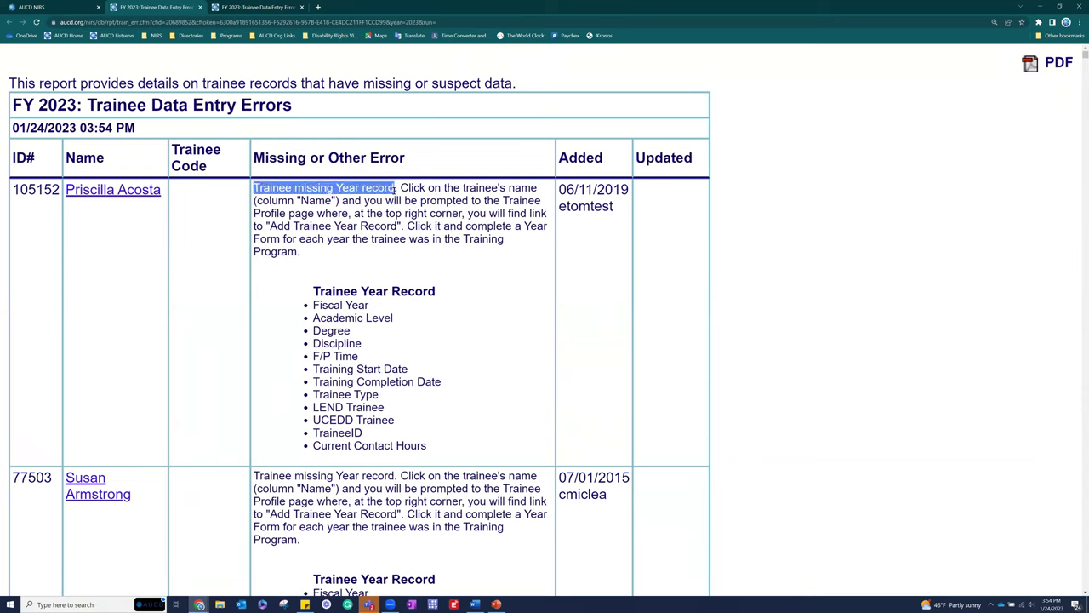
pyautogui.click(362, 207)
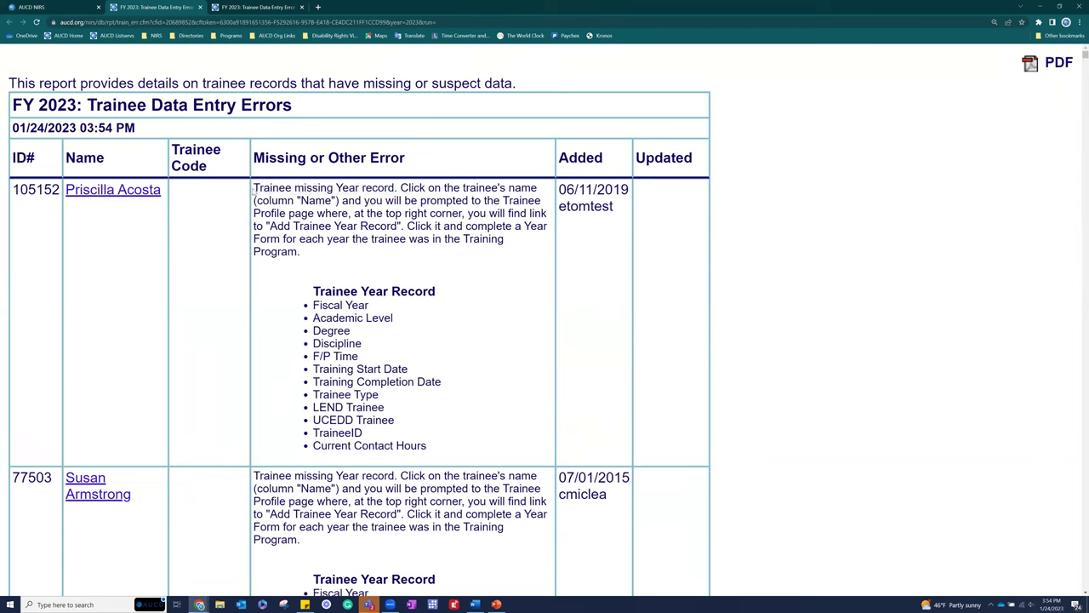
pyautogui.moveTo(253, 187); pyautogui.dragTo(396, 187)
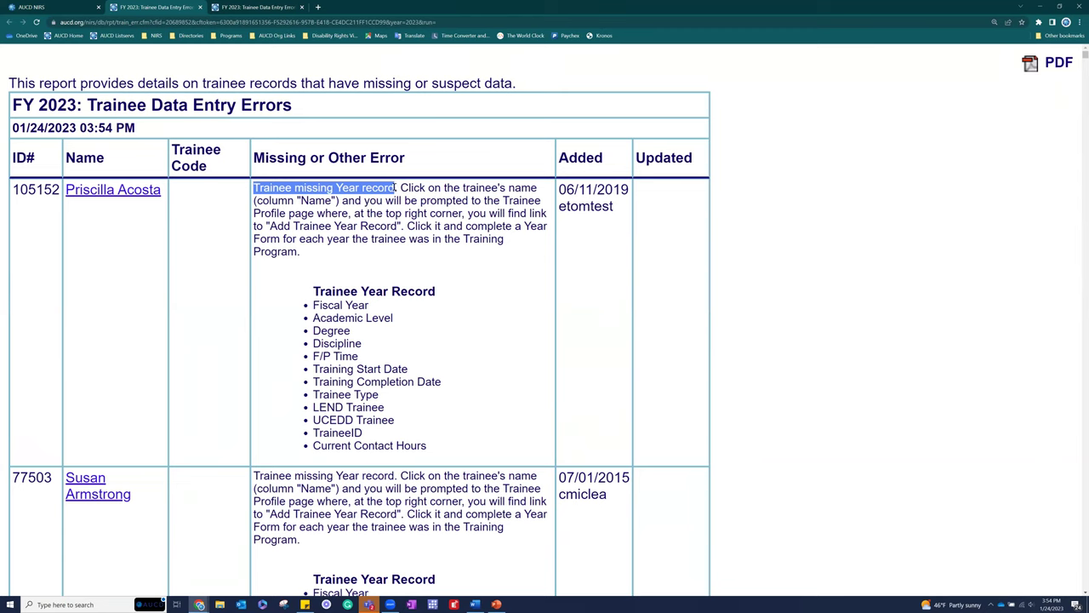
pyautogui.click(357, 272)
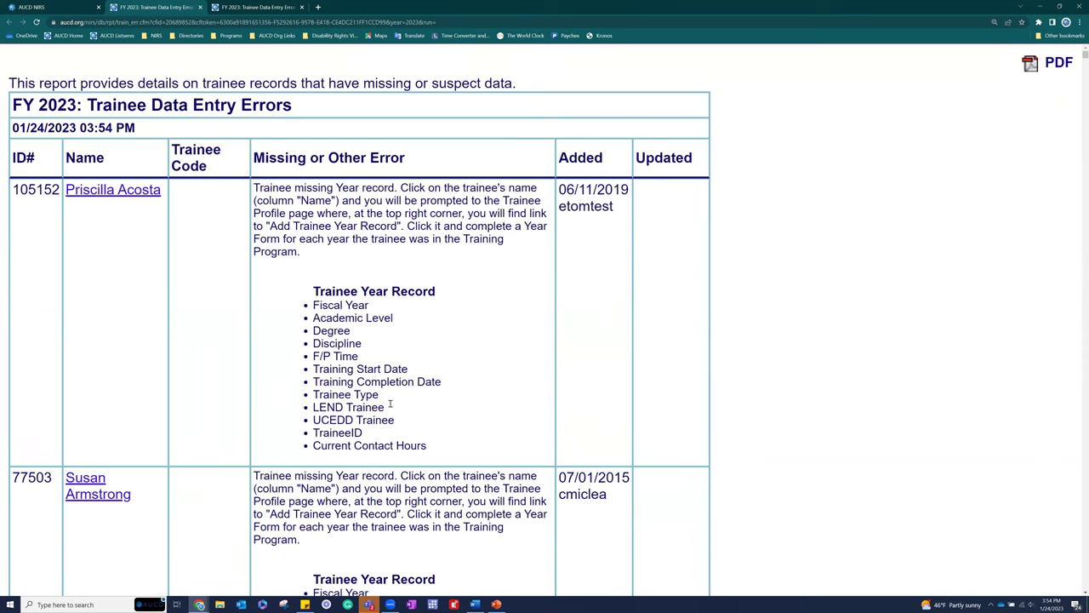
pyautogui.moveTo(431, 447); pyautogui.dragTo(302, 307)
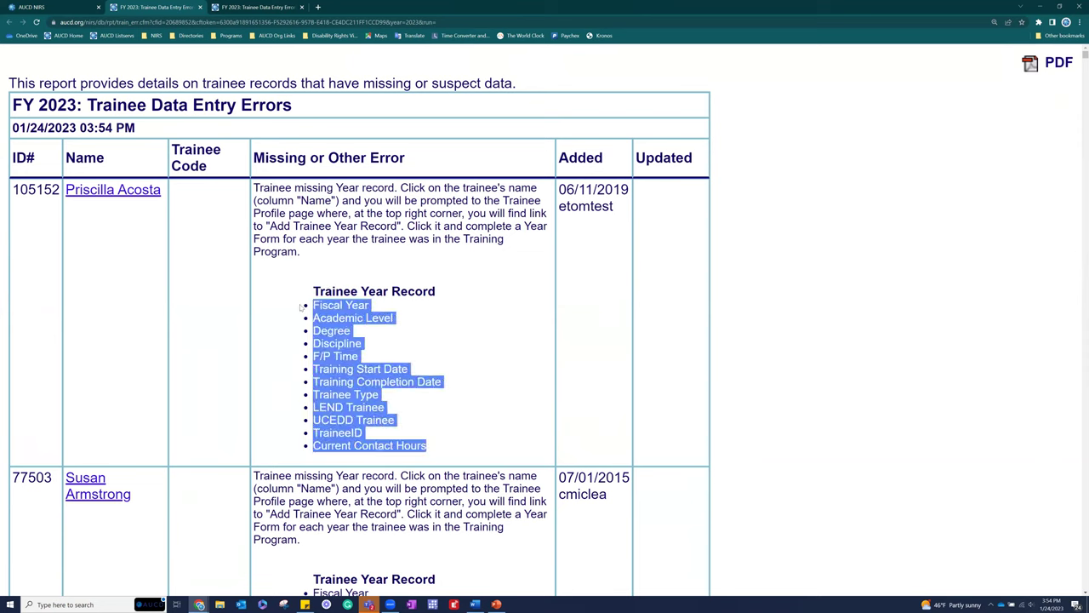
pyautogui.click(835, 319)
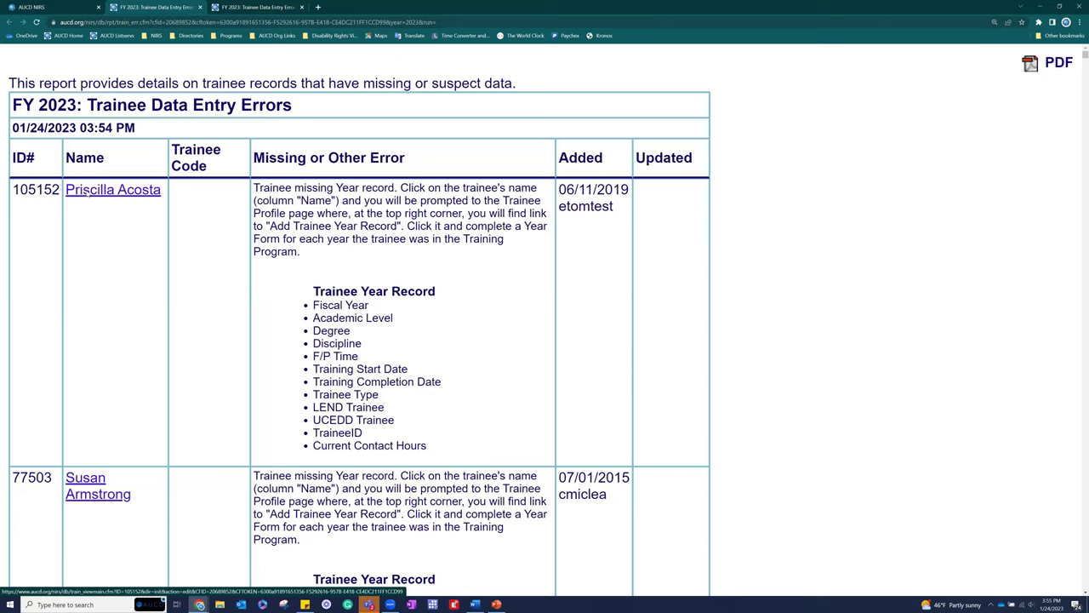
# Open the profile of the first trainee listed in the errors report
pyautogui.click(87, 190)
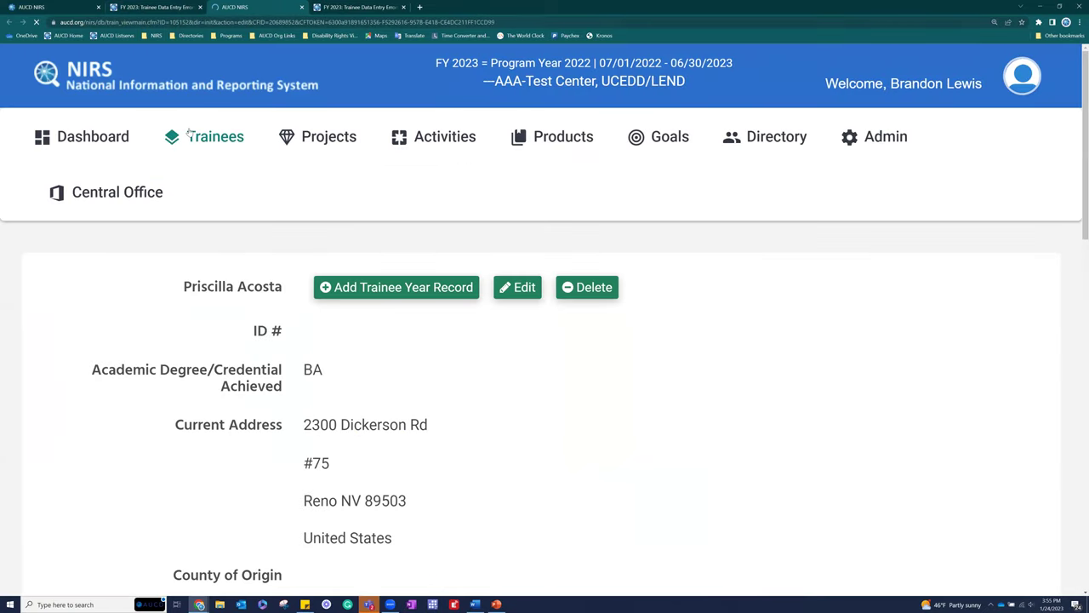
pyautogui.scroll(-2, 292, 405)
pyautogui.scroll(2, 377, 309)
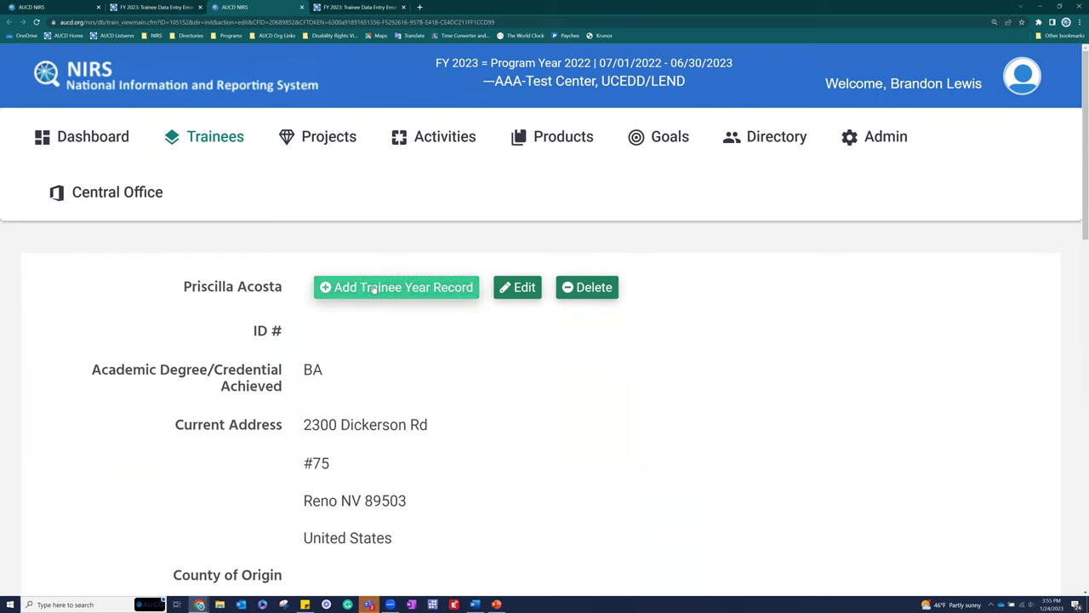
# Start a new Trainee Year Record for this trainee and look through the entry form
pyautogui.click(371, 289)
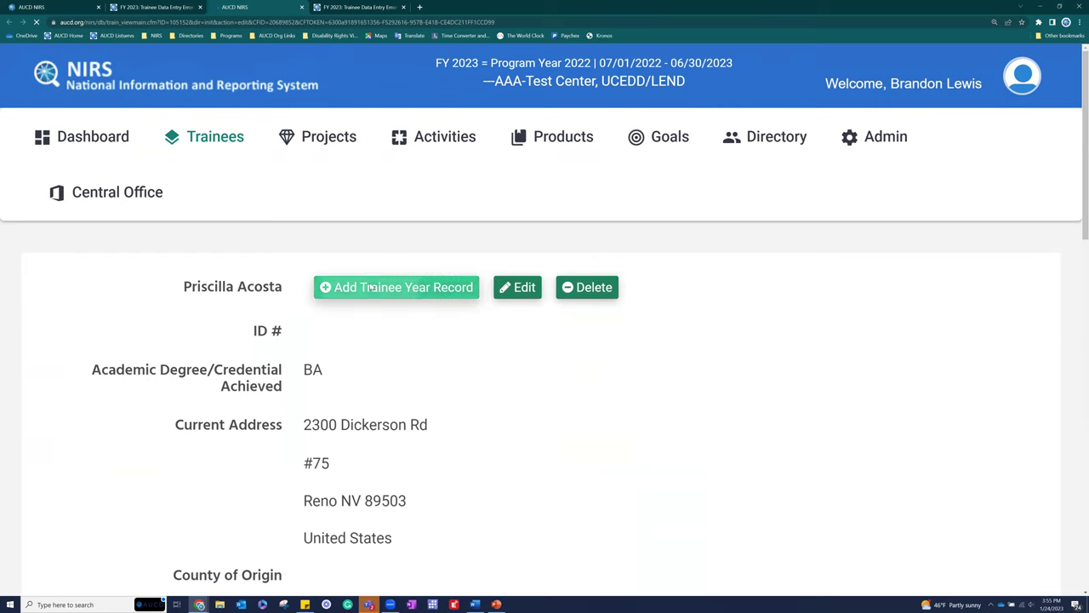
pyautogui.scroll(-3, 320, 430)
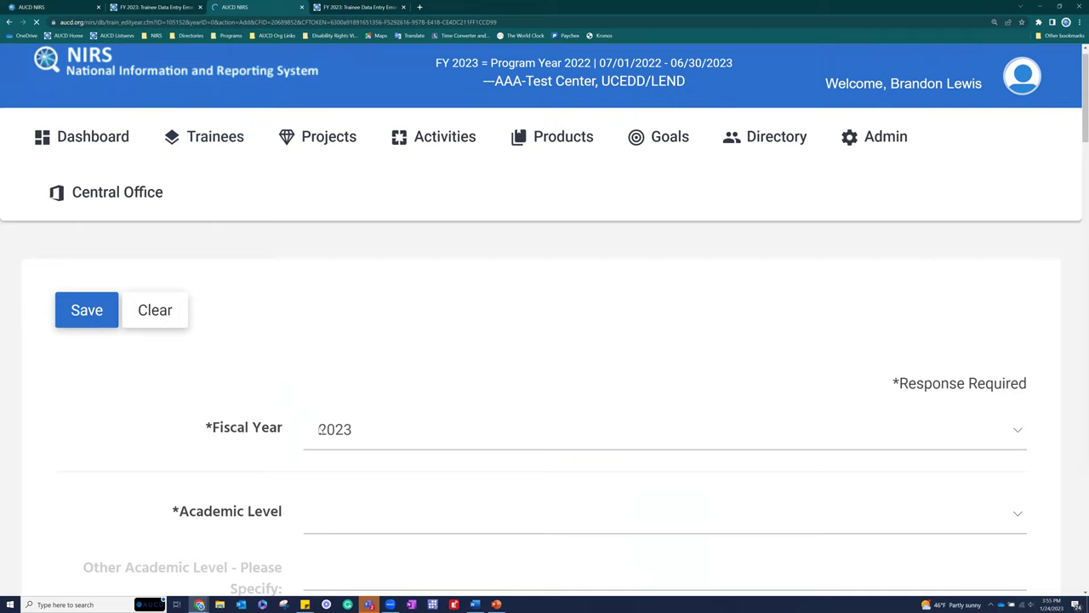
pyautogui.scroll(-3, 148, 385)
pyautogui.scroll(6, 149, 384)
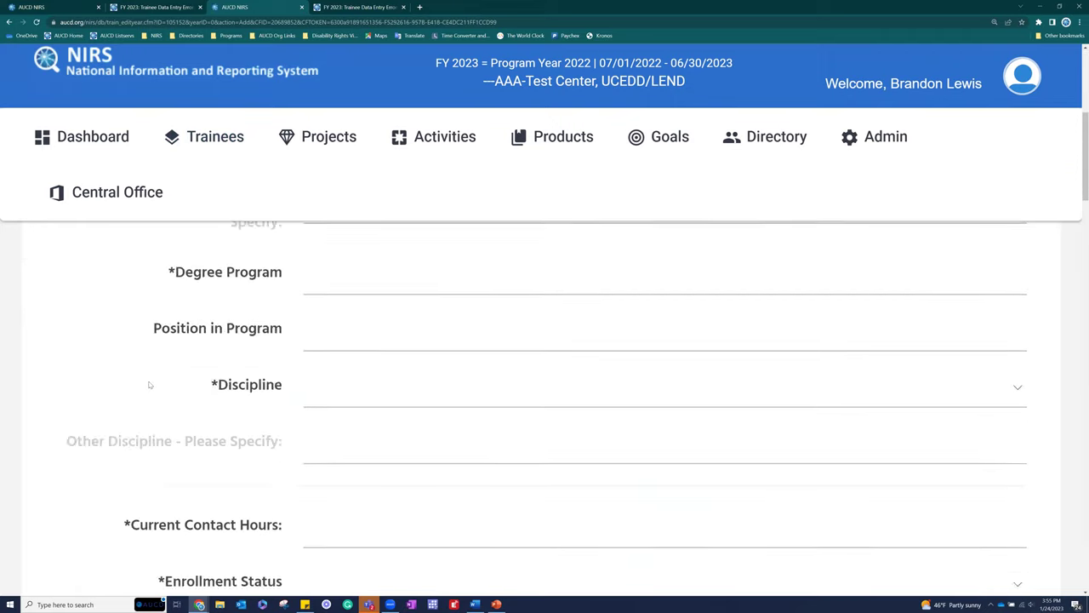
pyautogui.scroll(-10, 270, 492)
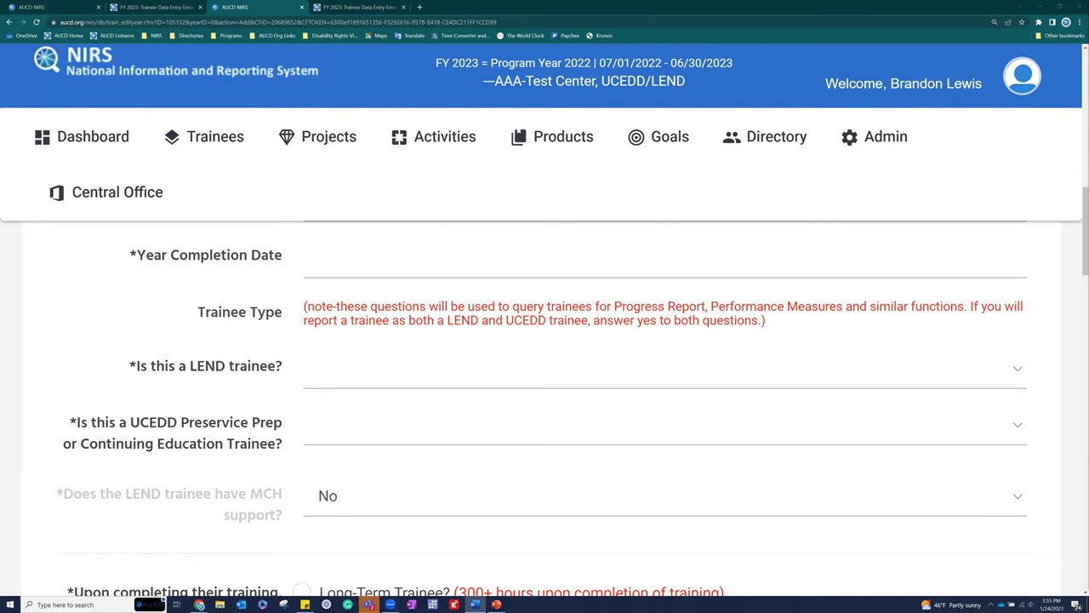
pyautogui.click(228, 151)
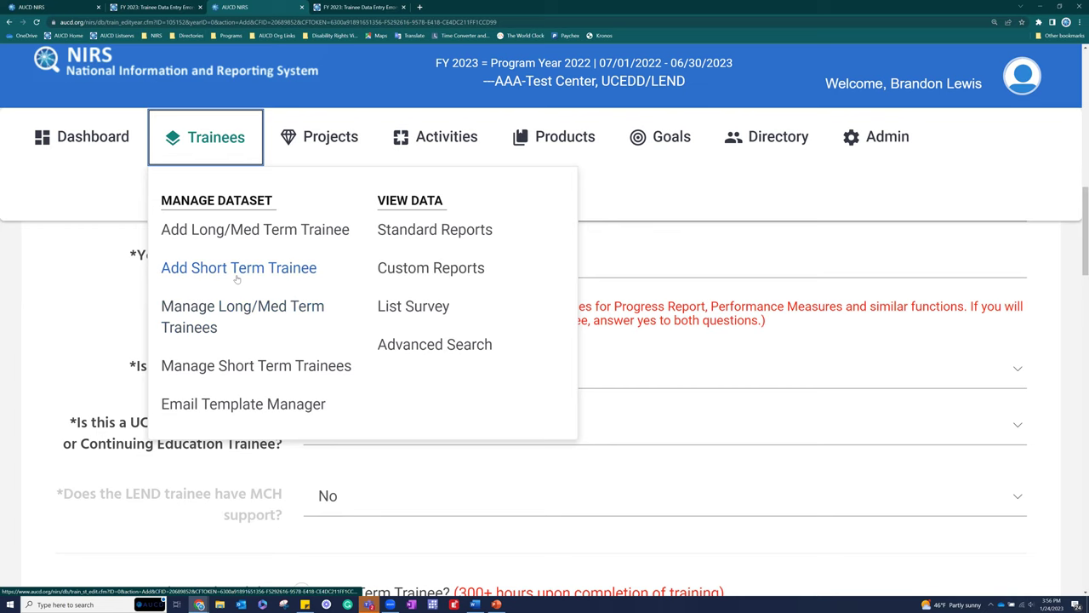
pyautogui.click(236, 278)
pyautogui.click(223, 273)
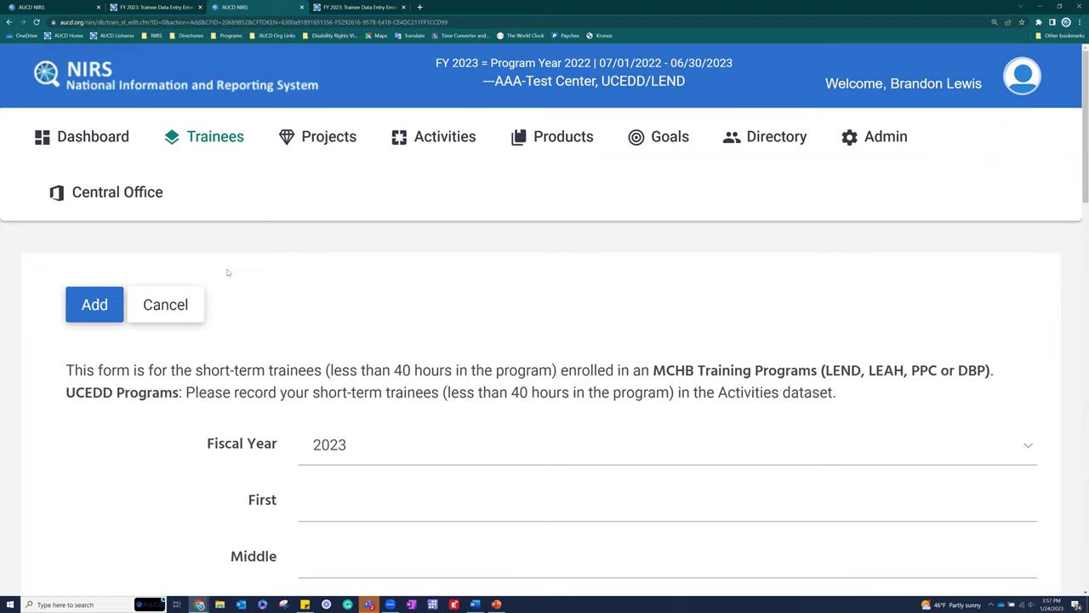
pyautogui.click(224, 144)
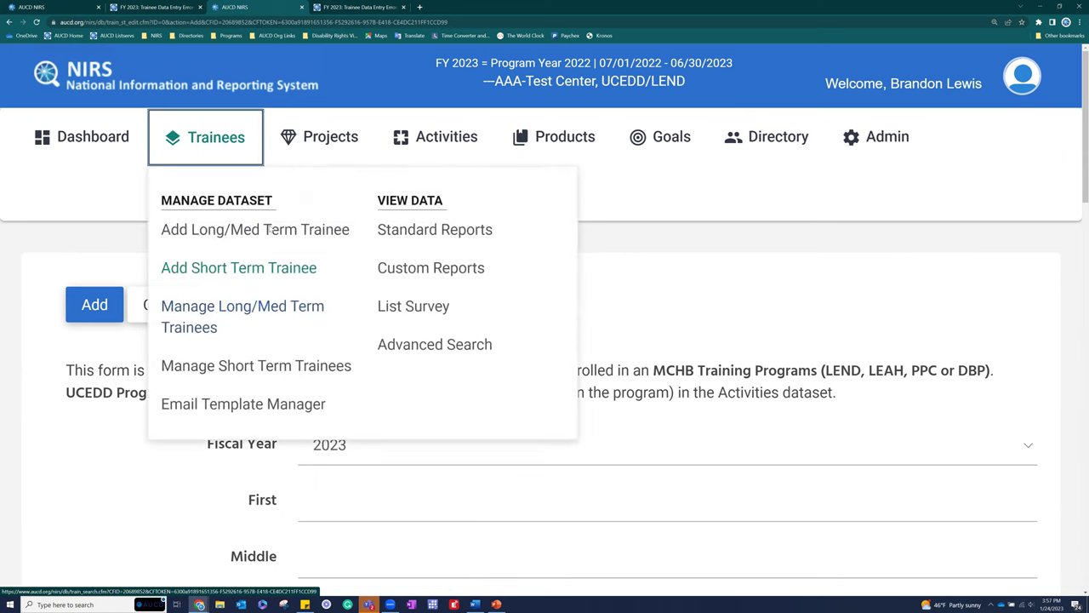
pyautogui.click(238, 313)
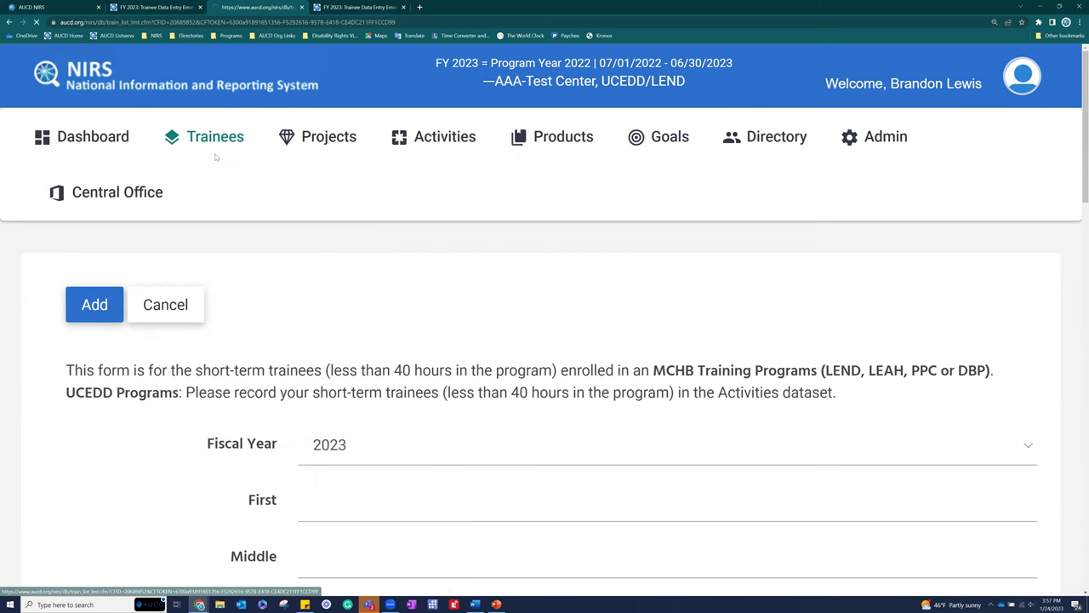
pyautogui.click(215, 156)
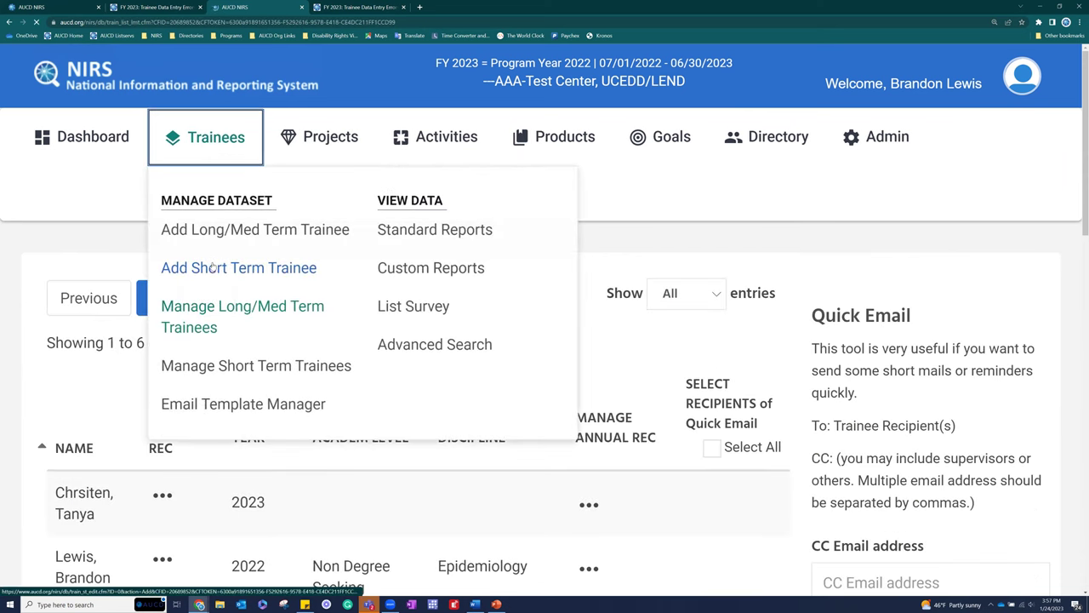
pyautogui.click(212, 267)
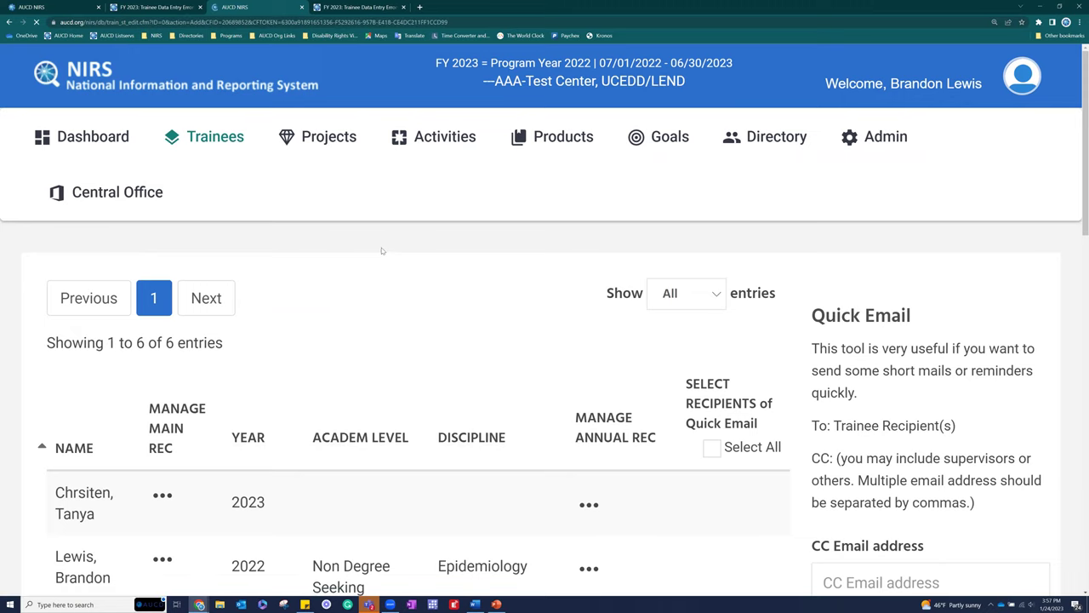
pyautogui.scroll(-1, 374, 350)
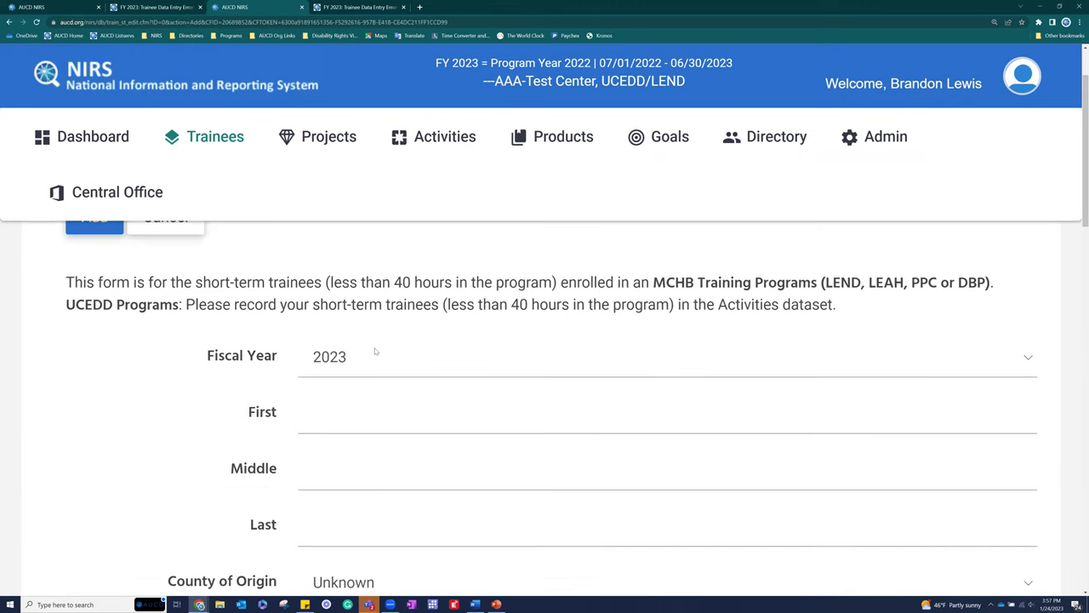
pyautogui.scroll(-1, 374, 351)
pyautogui.click(374, 321)
pyautogui.scroll(8, 377, 167)
pyautogui.scroll(-6, 391, 270)
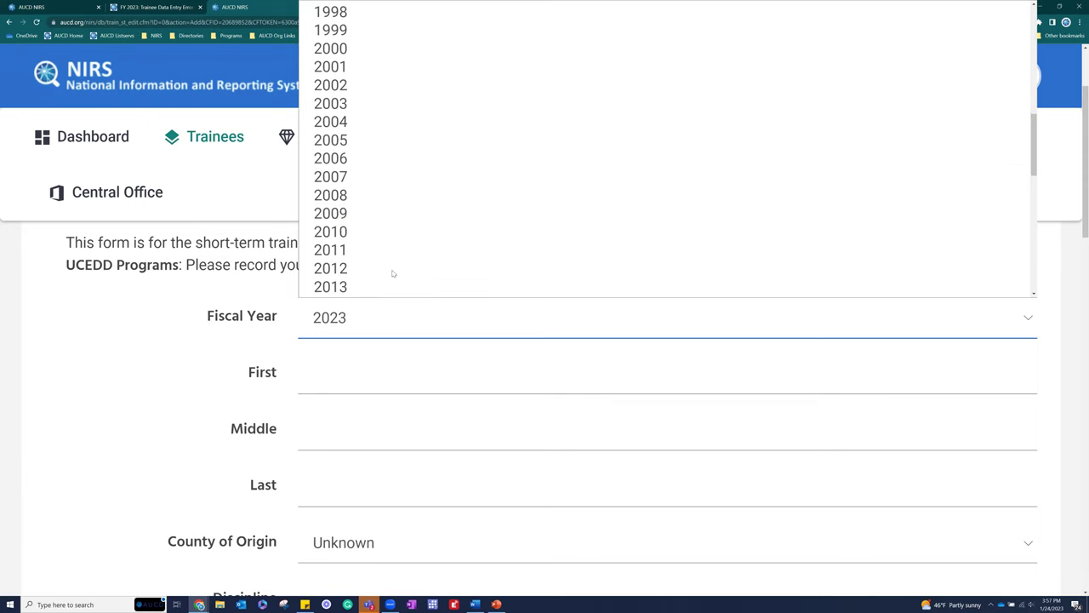
pyautogui.click(123, 341)
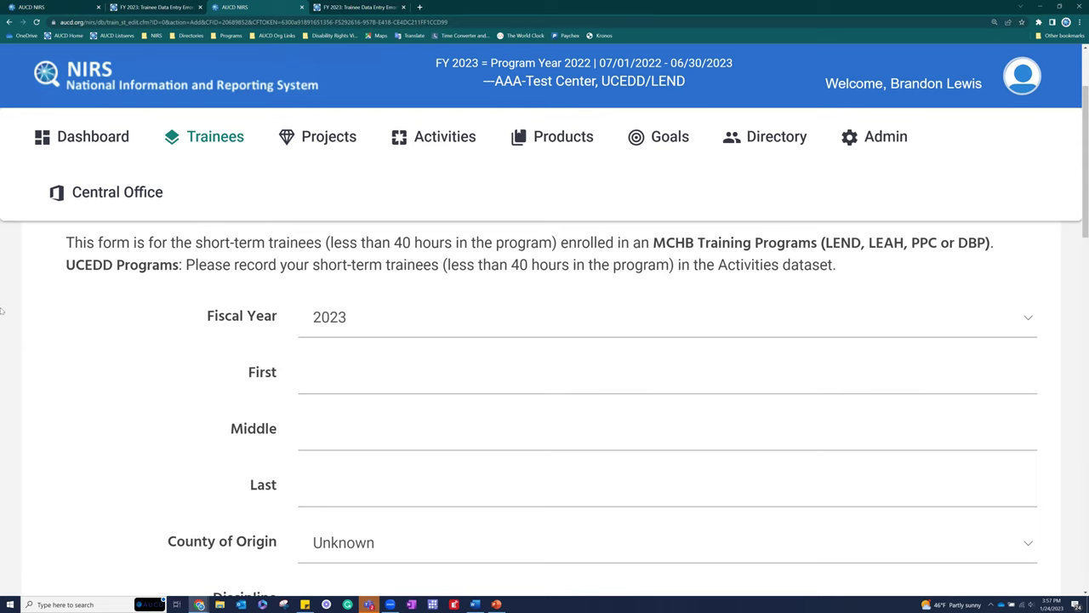
pyautogui.scroll(-1, 266, 302)
pyautogui.scroll(1, 255, 300)
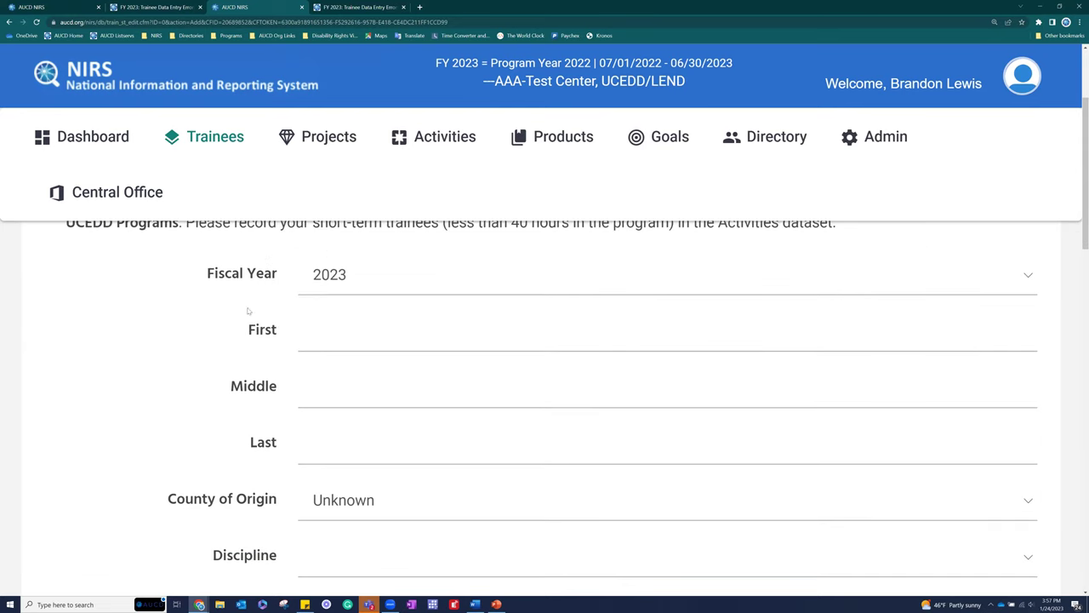
pyautogui.moveTo(208, 275); pyautogui.dragTo(279, 281)
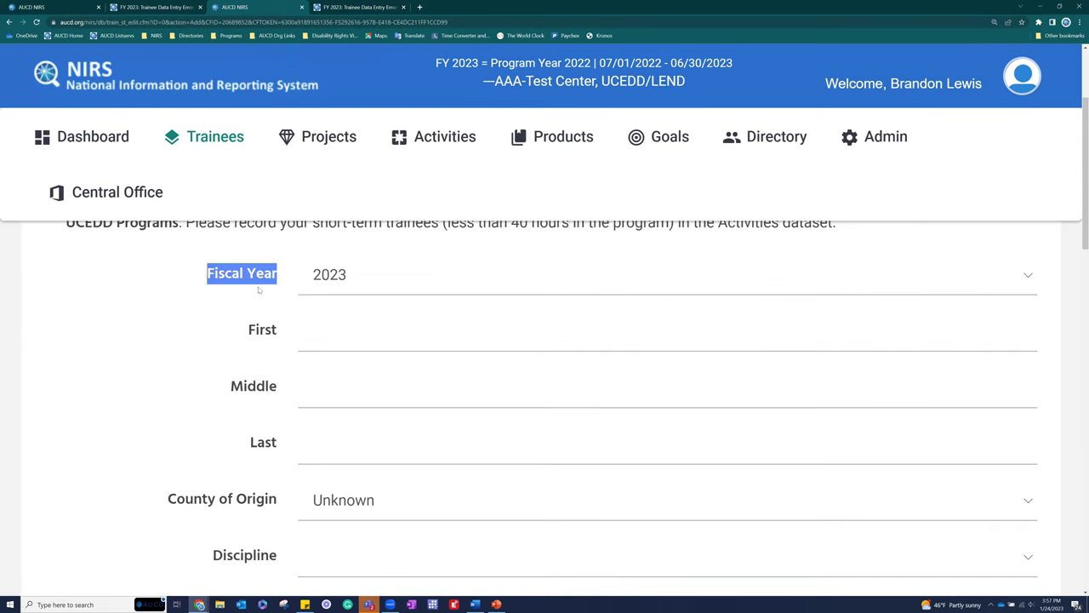
pyautogui.click(257, 290)
pyautogui.scroll(-6, 179, 290)
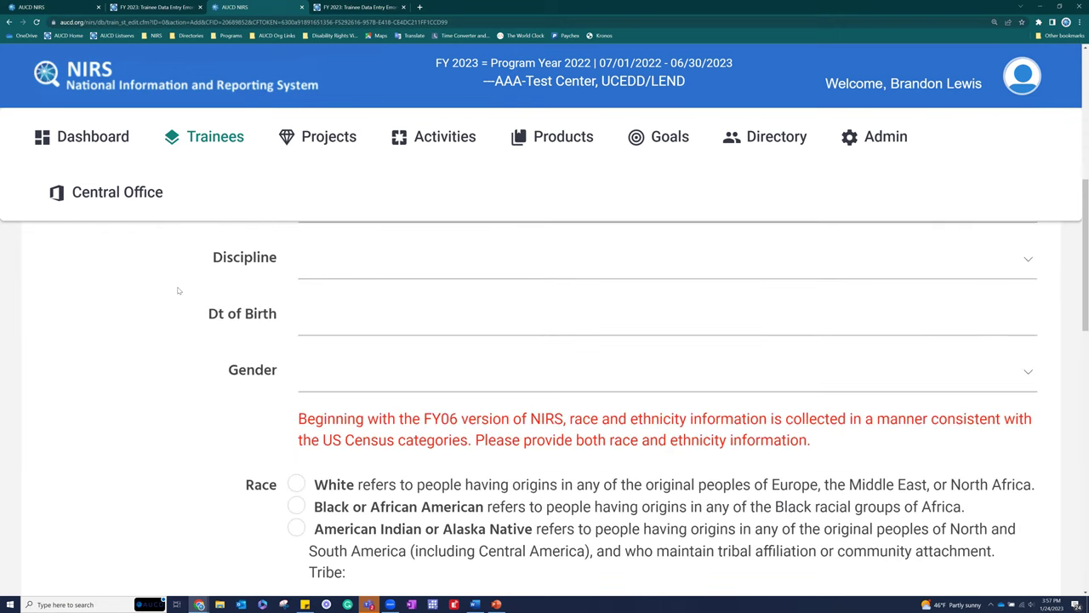
pyautogui.scroll(-4, 277, 255)
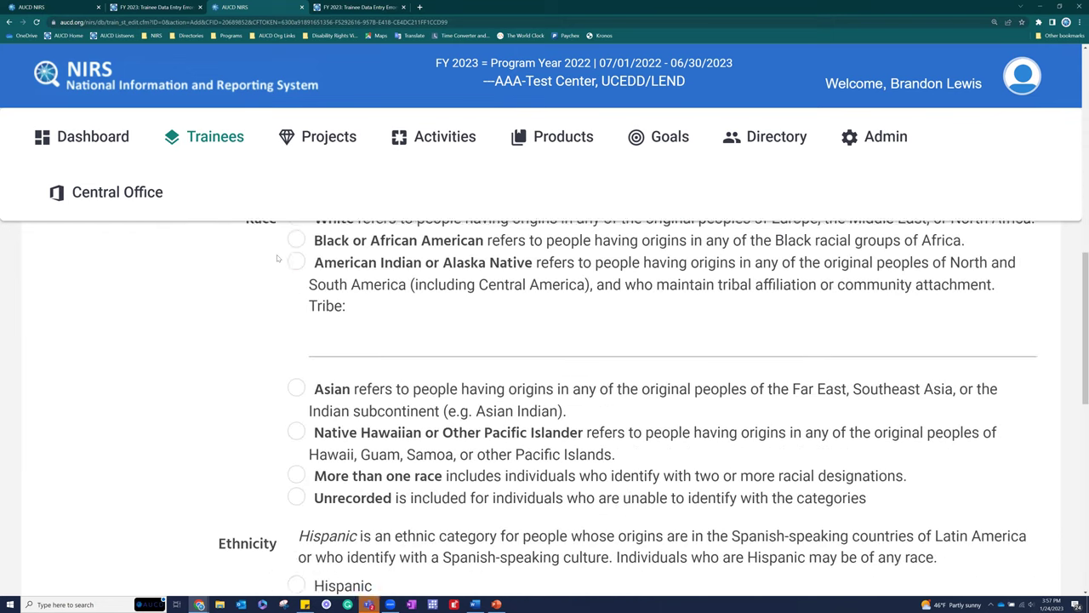
pyautogui.scroll(-2, 276, 256)
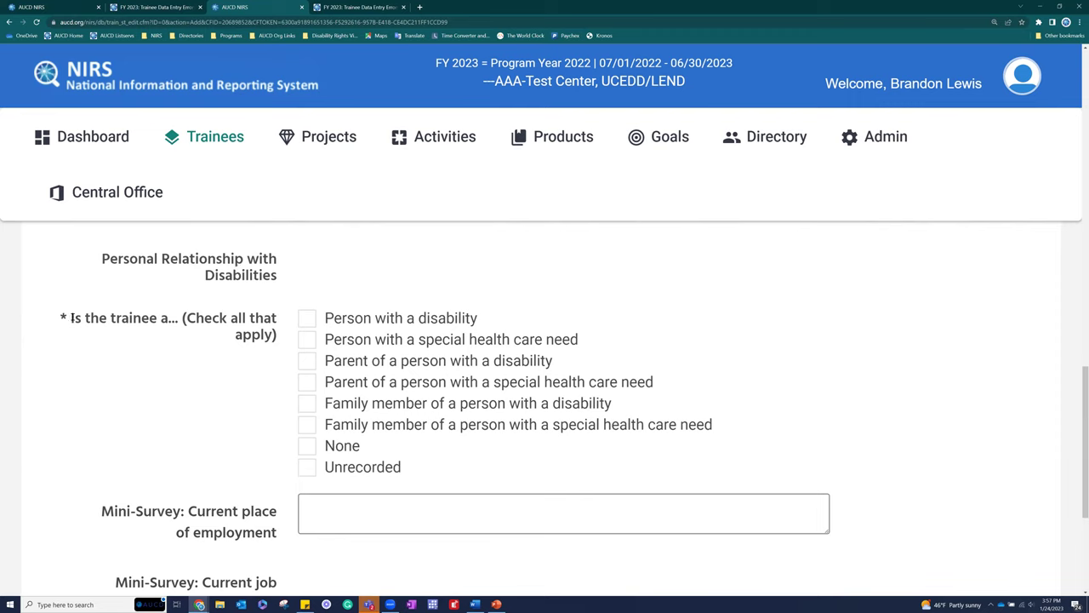
pyautogui.moveTo(68, 317); pyautogui.dragTo(280, 341)
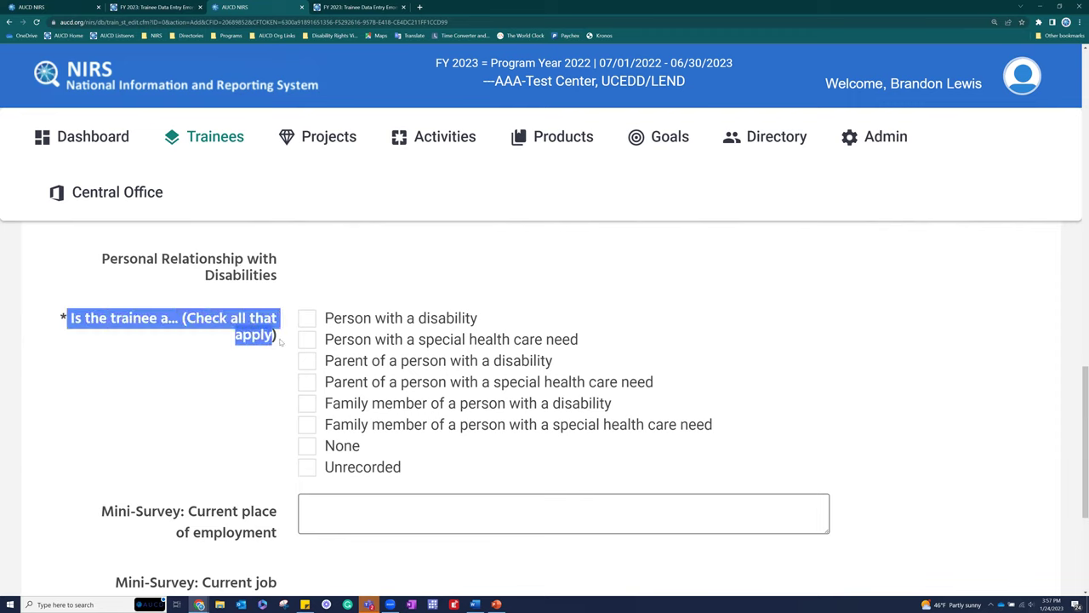
pyautogui.click(158, 323)
pyautogui.moveTo(62, 315); pyautogui.dragTo(279, 340)
pyautogui.click(195, 305)
pyautogui.moveTo(111, 253); pyautogui.dragTo(287, 274)
pyautogui.click(286, 273)
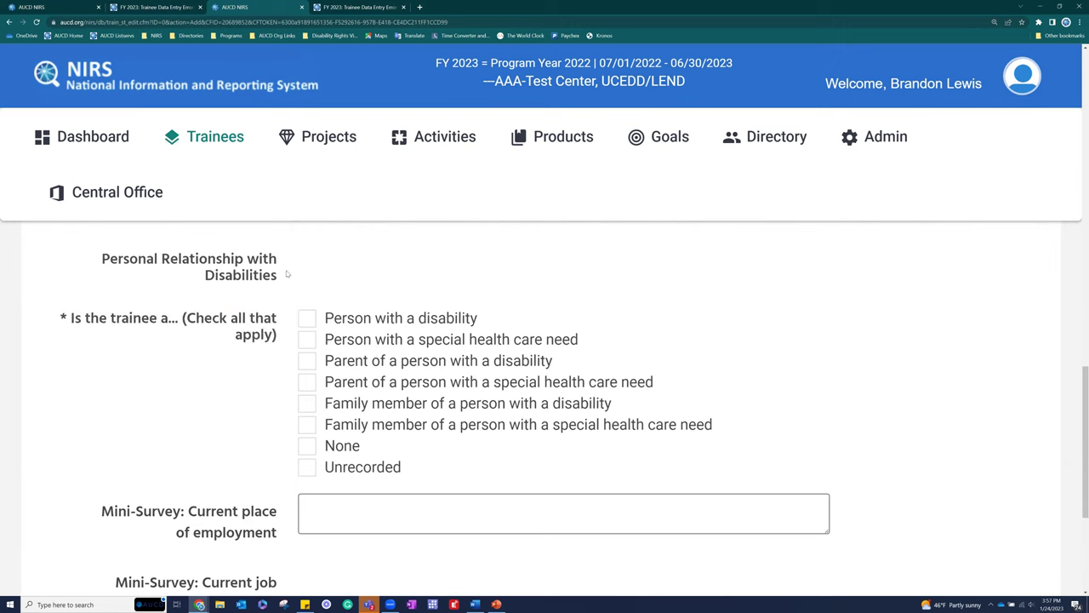
pyautogui.scroll(10, 287, 273)
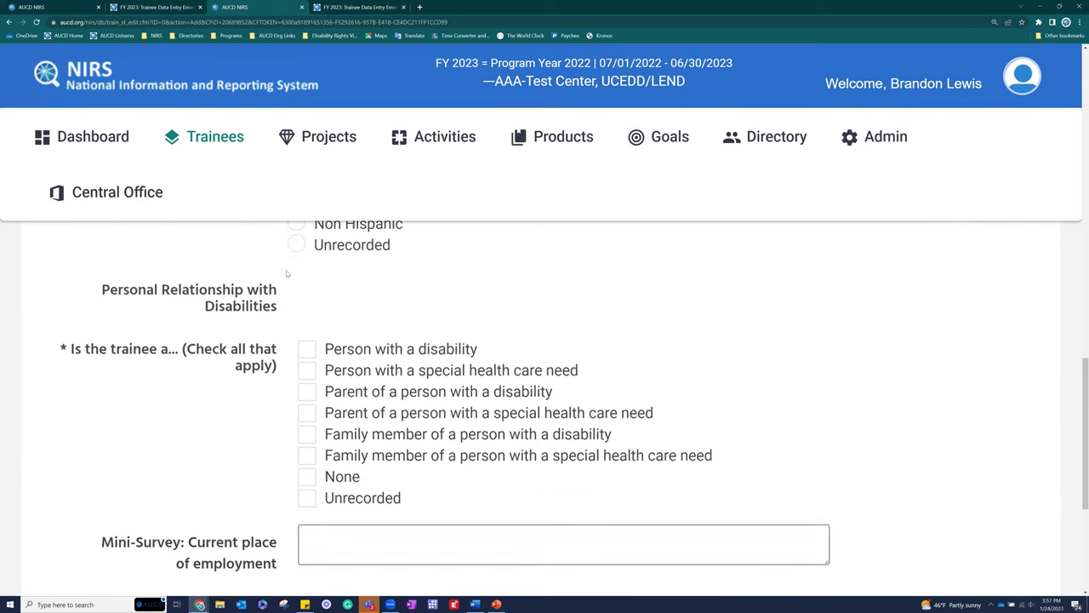
pyautogui.scroll(3, 286, 273)
pyautogui.scroll(-3, 286, 273)
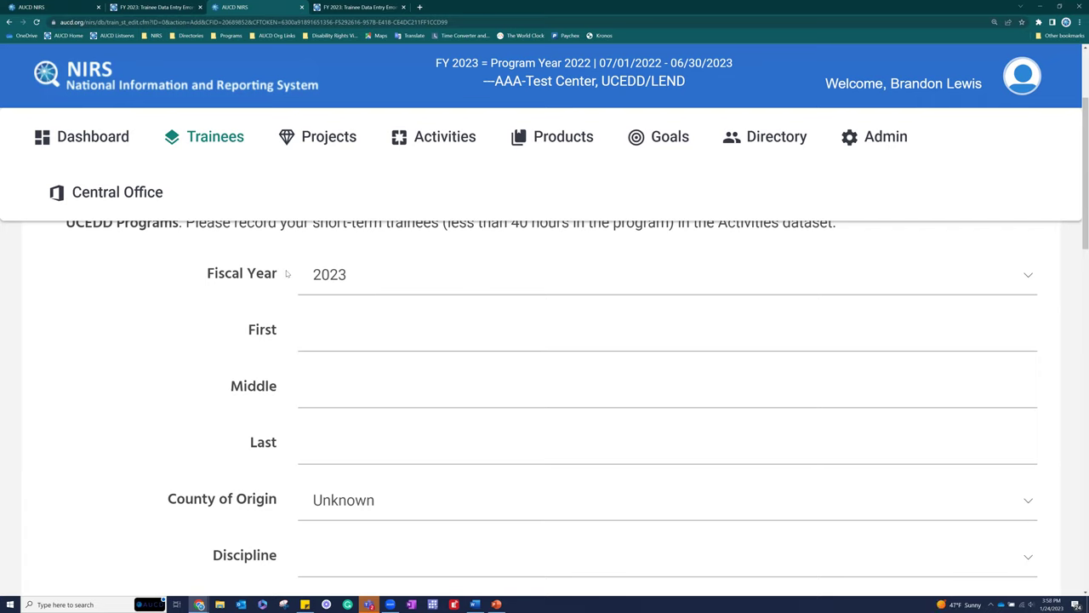
pyautogui.click(372, 274)
pyautogui.click(372, 275)
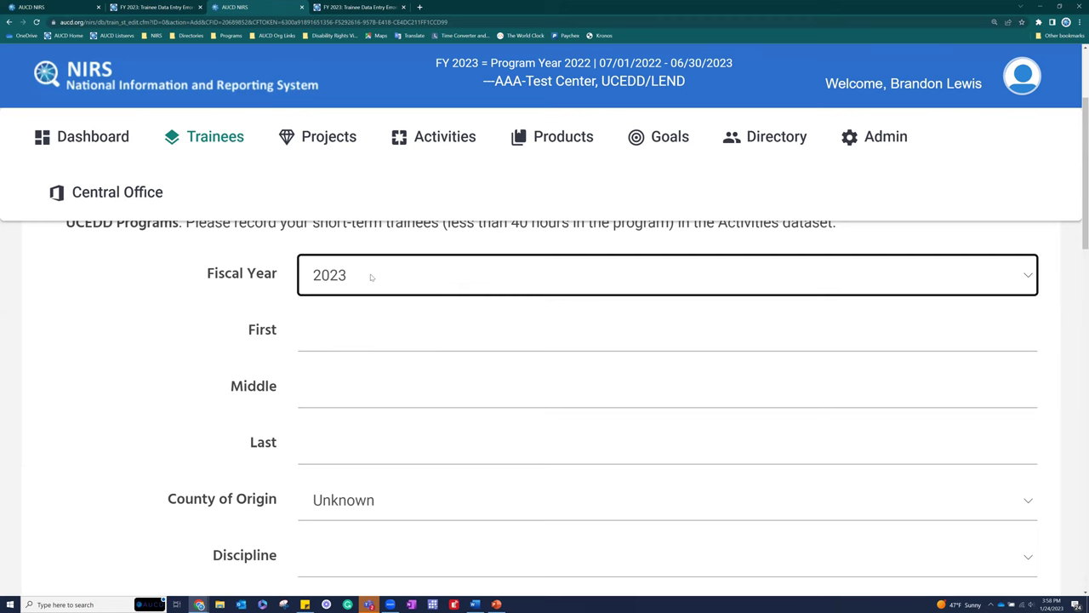
pyautogui.click(124, 375)
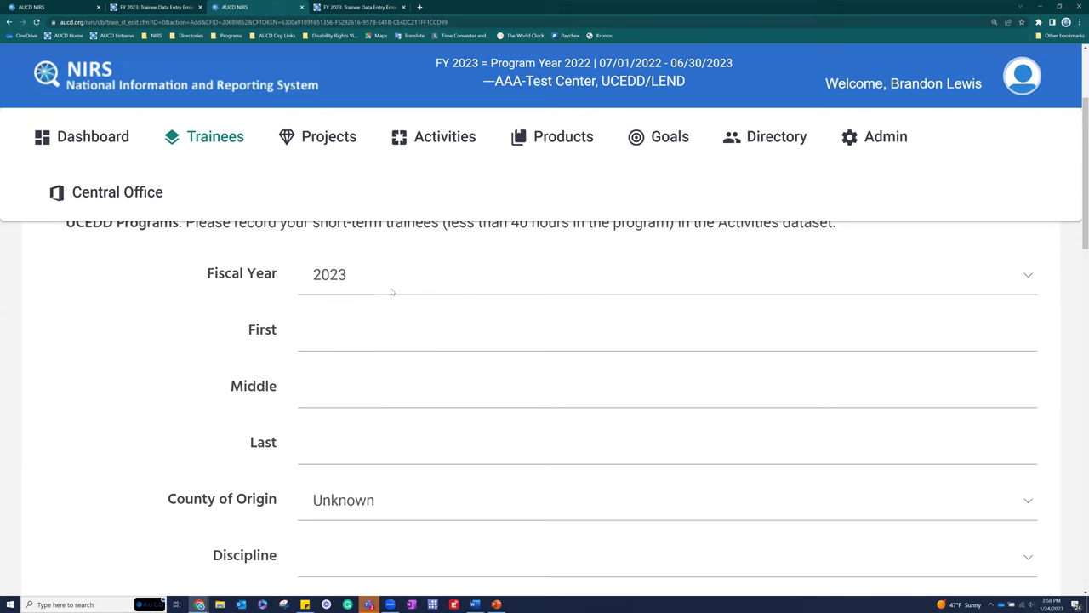
pyautogui.scroll(-13, 391, 292)
pyautogui.scroll(-2, 391, 292)
pyautogui.scroll(5, 391, 292)
pyautogui.scroll(7, 392, 292)
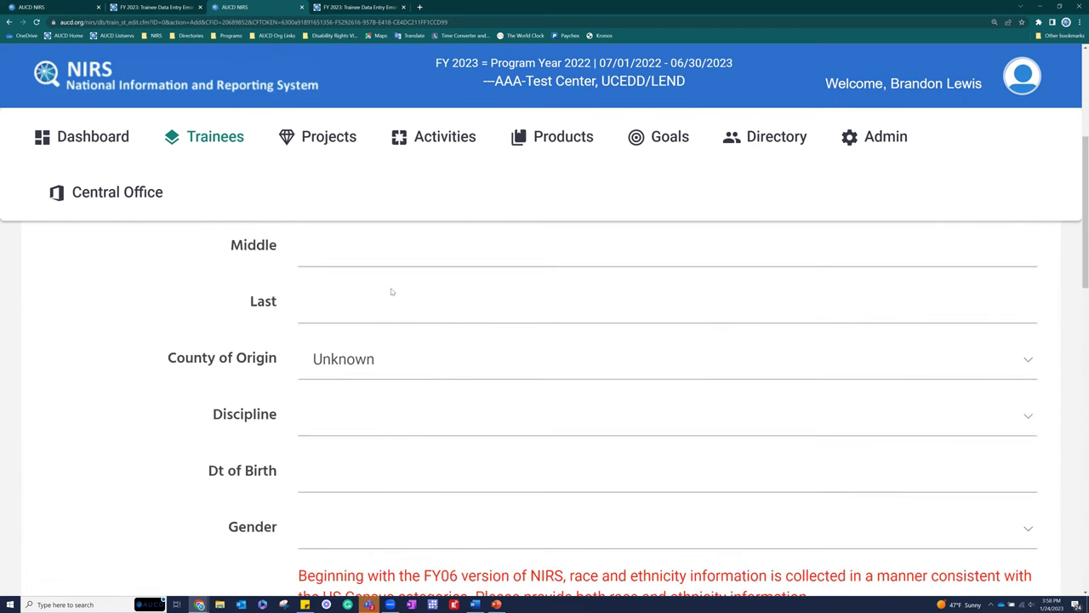
pyautogui.scroll(2, 391, 292)
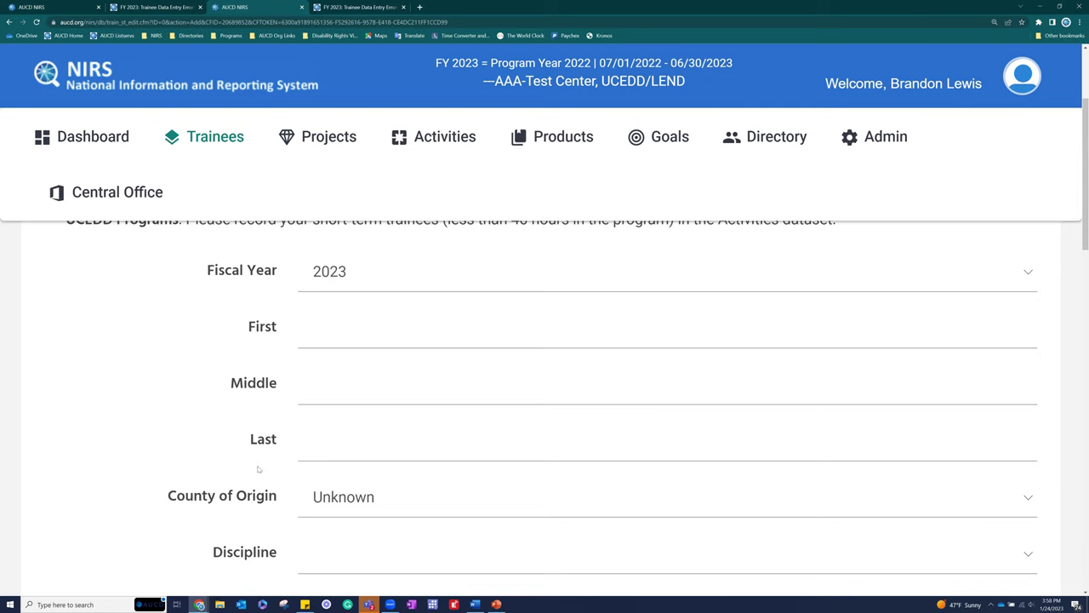
pyautogui.moveTo(207, 272); pyautogui.dragTo(279, 273)
pyautogui.click(377, 281)
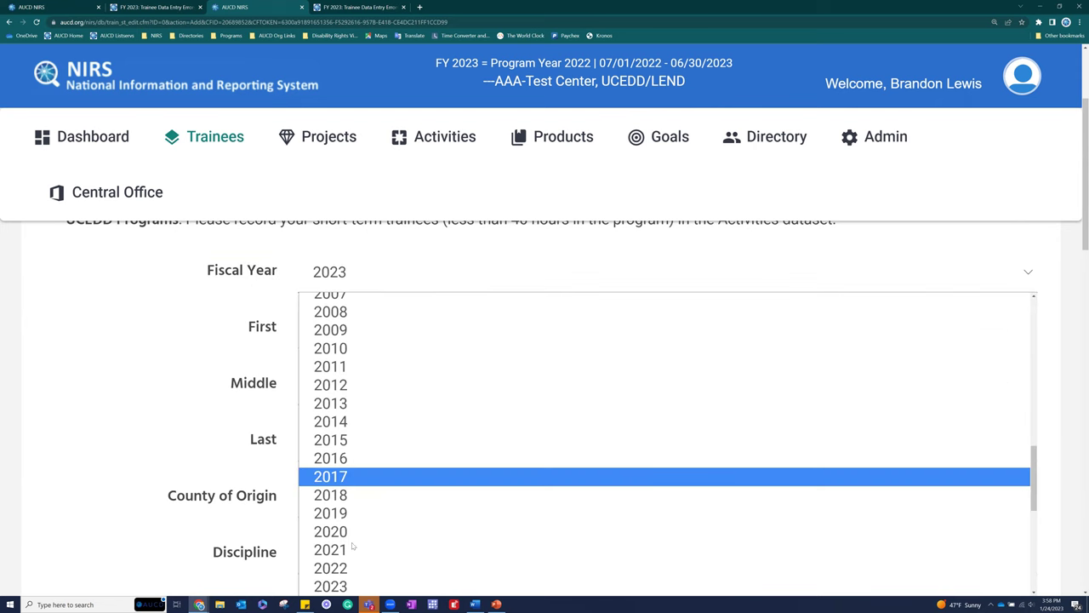
pyautogui.click(339, 587)
pyautogui.scroll(-3, 508, 358)
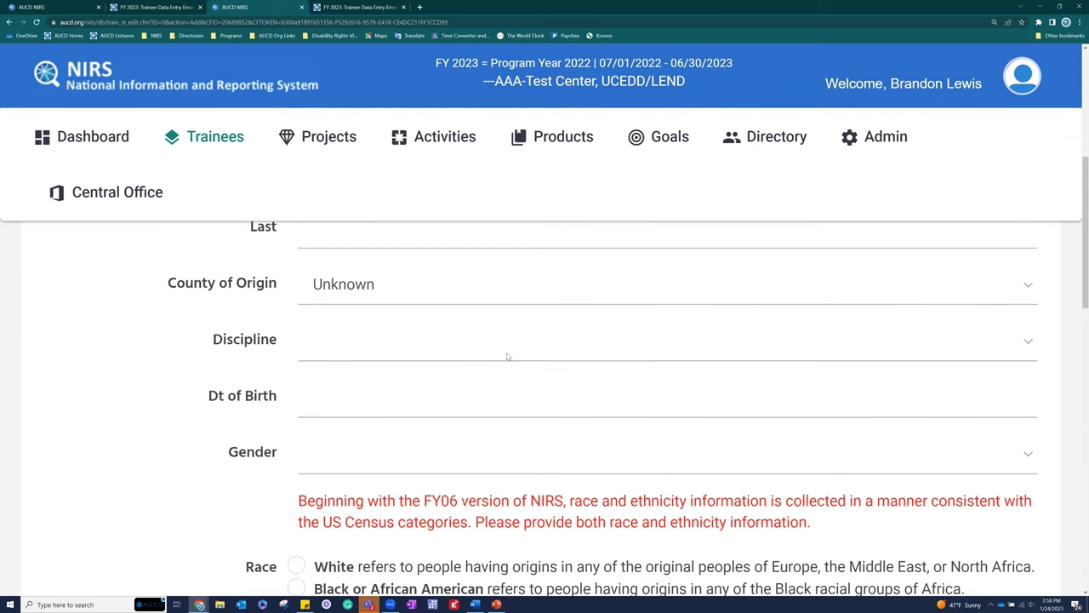
pyautogui.click(454, 350)
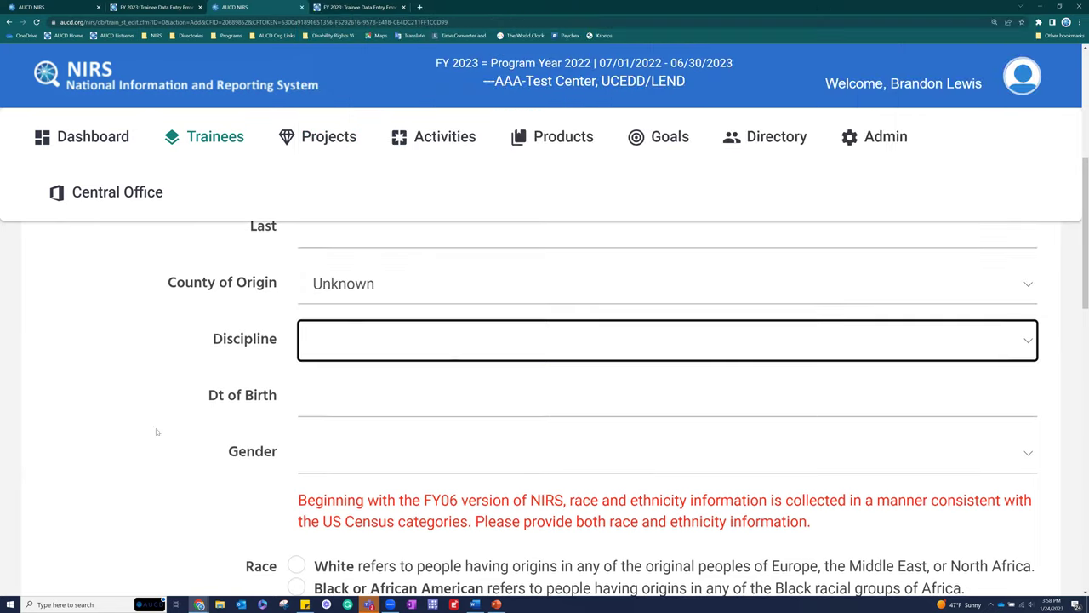
pyautogui.scroll(-3, 156, 433)
pyautogui.scroll(-5, 157, 432)
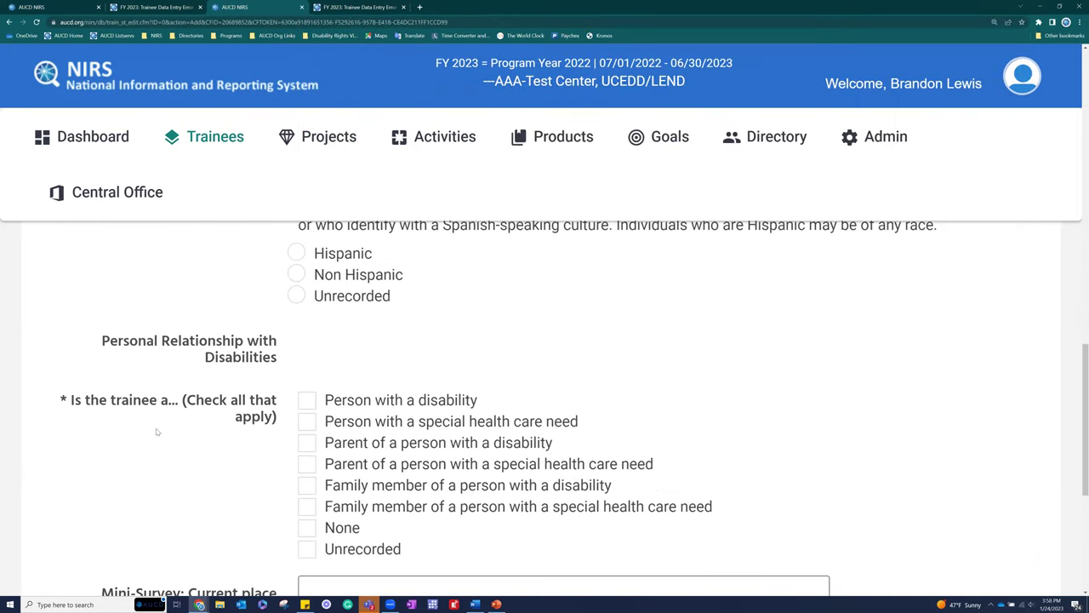
pyautogui.scroll(-5, 156, 429)
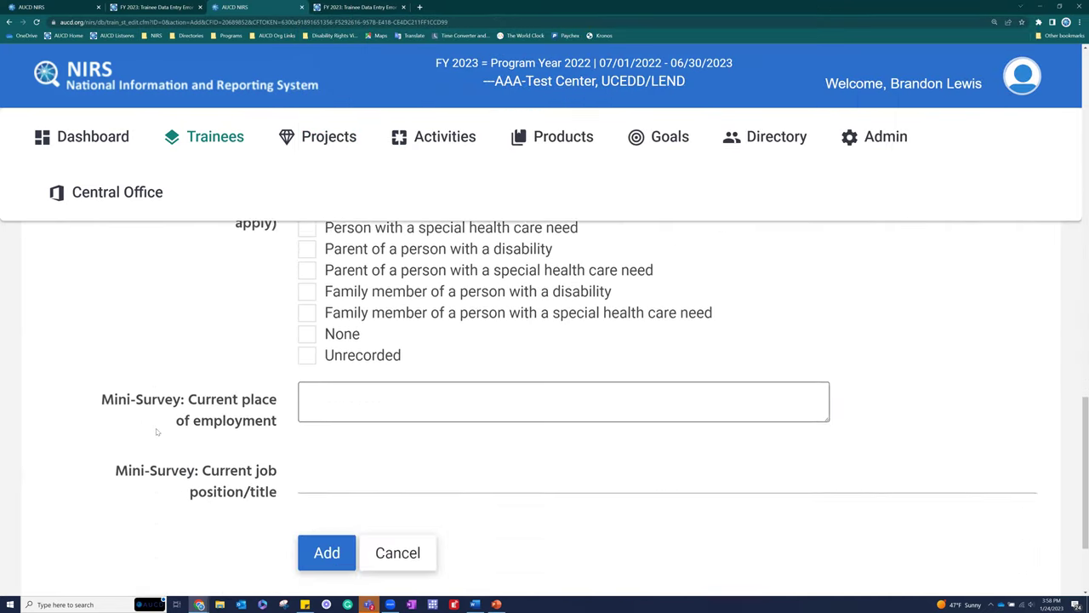
pyautogui.click(197, 152)
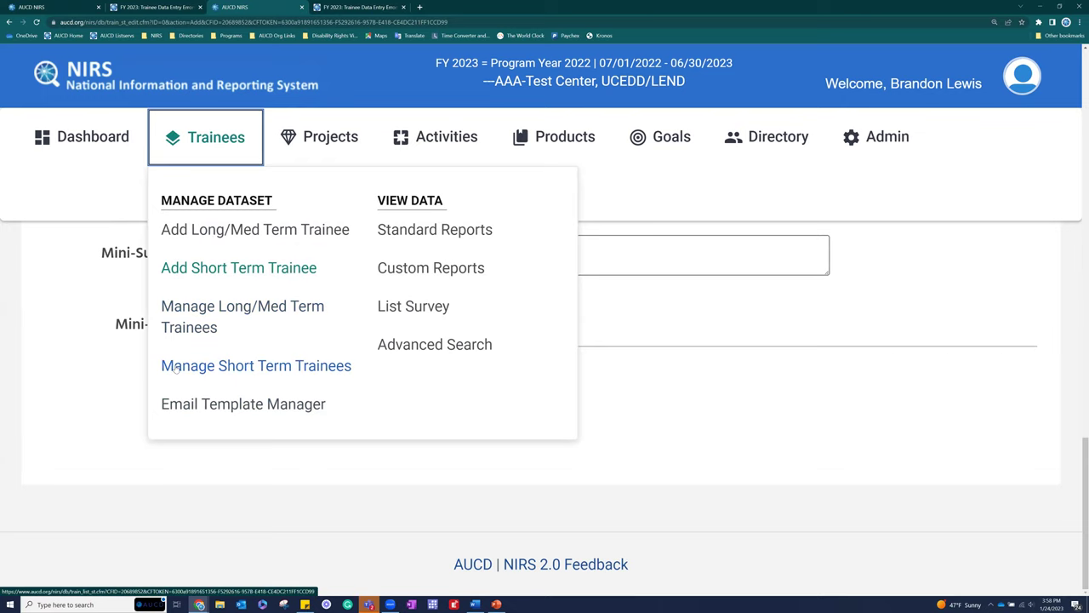
# Go to Manage Short Term Trainees and select the single record with county Unknown, opening its actions
pyautogui.click(178, 368)
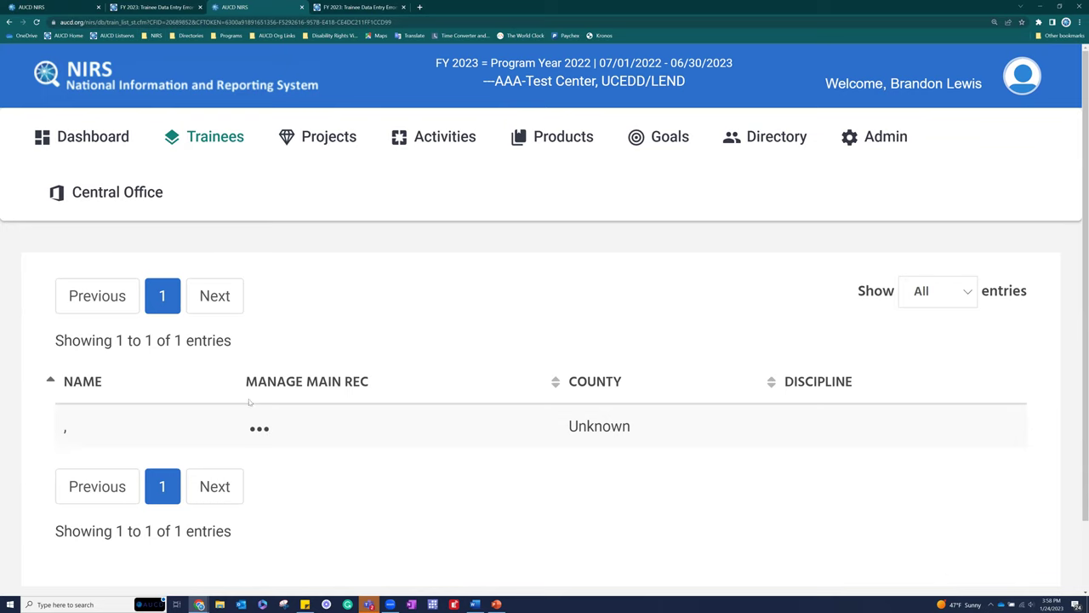
pyautogui.click(258, 428)
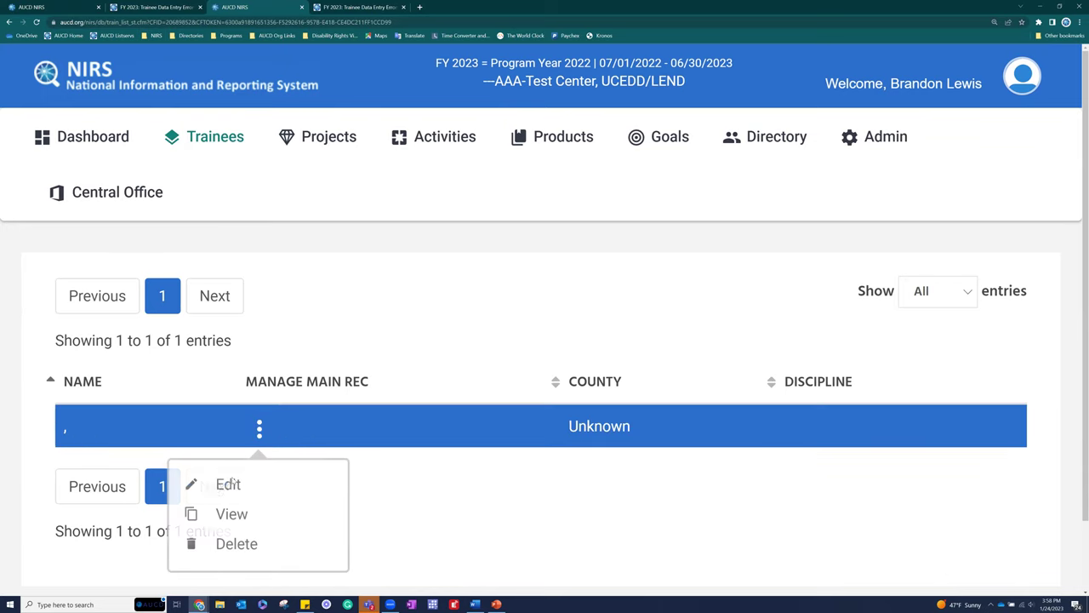
pyautogui.click(64, 427)
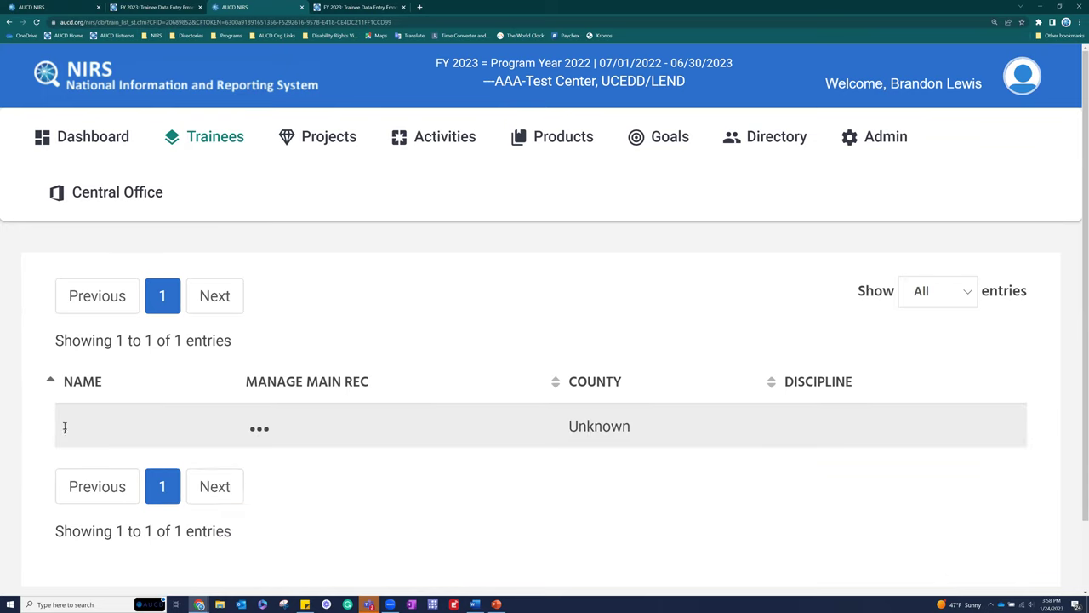
pyautogui.click(293, 422)
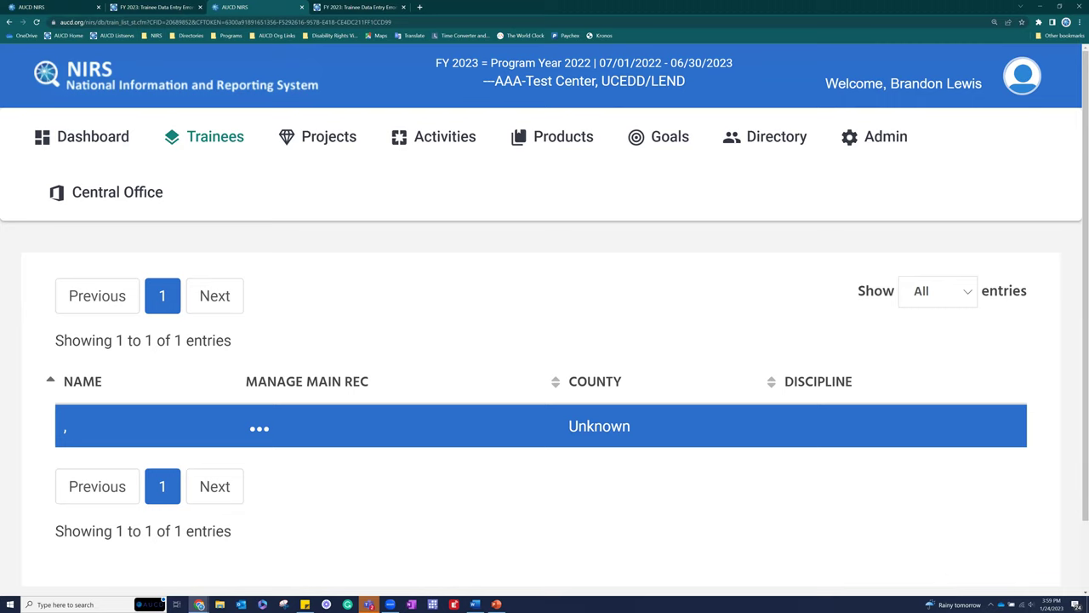
pyautogui.click(259, 428)
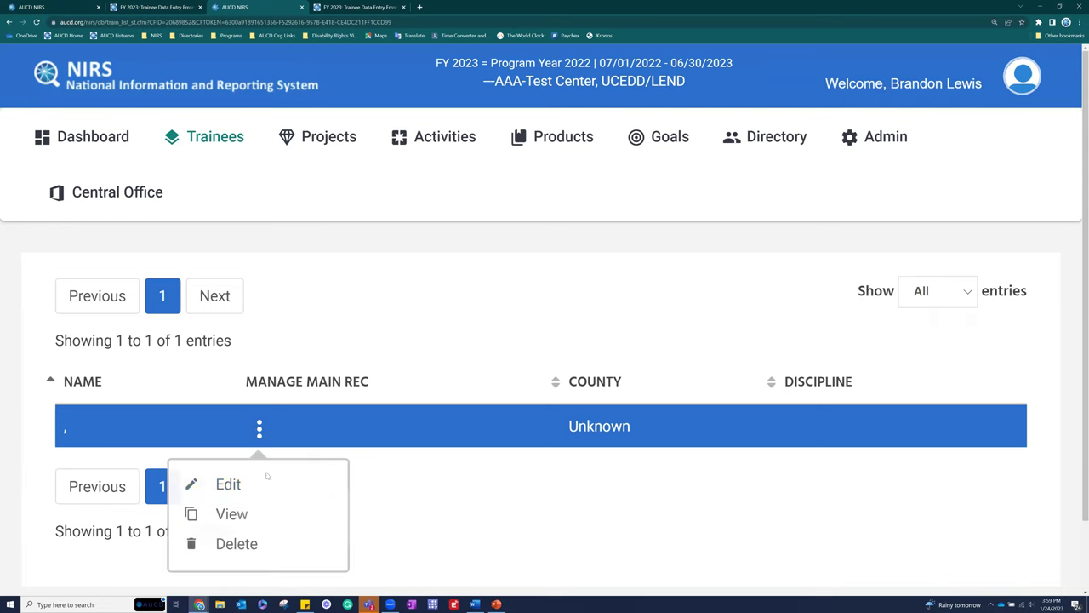
# View the short-term trainee record's details and scroll through them
pyautogui.click(248, 514)
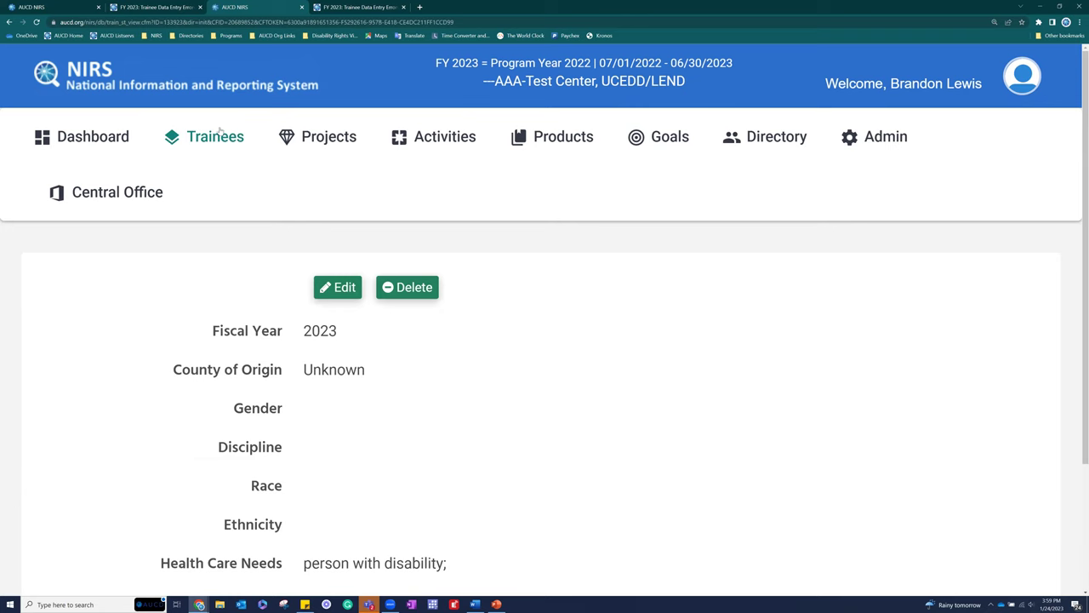
pyautogui.scroll(-1, 456, 208)
pyautogui.scroll(-2, 455, 209)
pyautogui.scroll(4, 455, 208)
# Return to Manage Short Term Trainees and open the same record for editing
pyautogui.click(196, 138)
pyautogui.moveTo(204, 137)
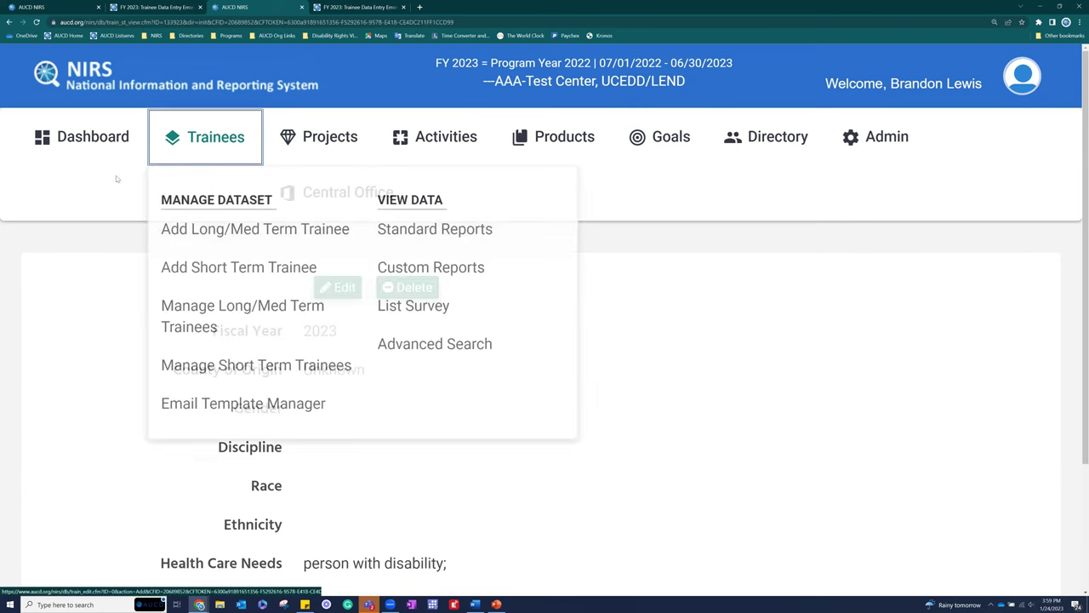
pyautogui.click(179, 366)
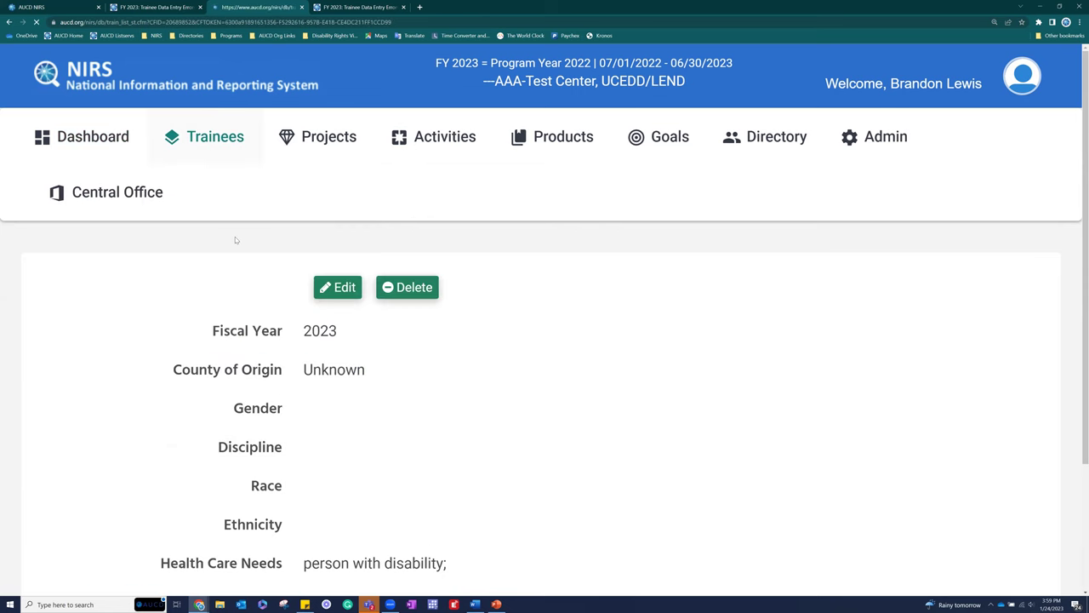
pyautogui.click(260, 438)
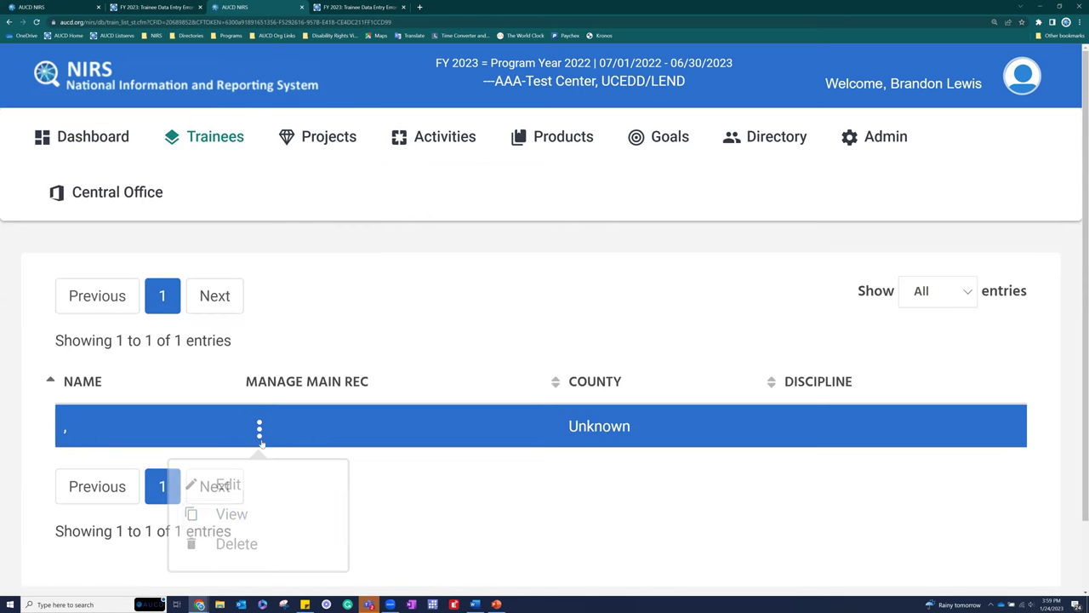
pyautogui.click(268, 491)
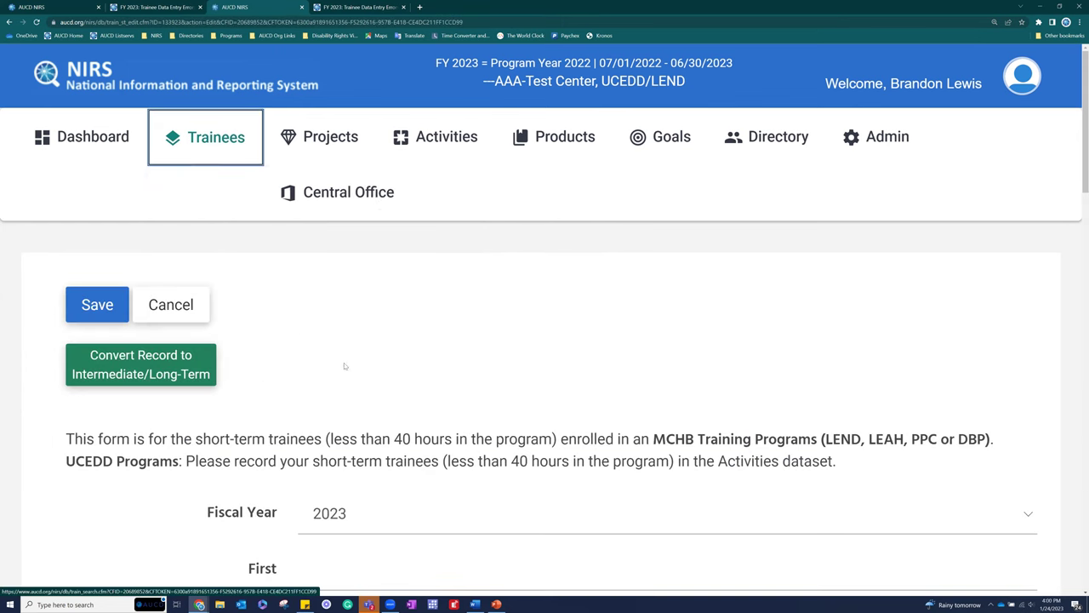
pyautogui.scroll(-1, 313, 383)
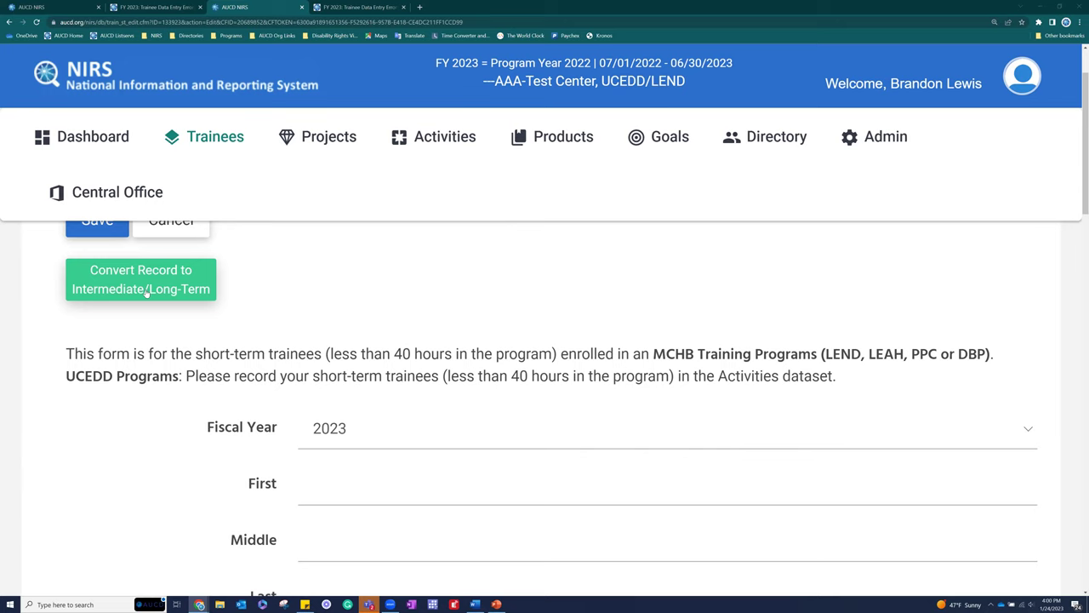
pyautogui.click(146, 289)
pyautogui.click(147, 289)
pyautogui.click(164, 289)
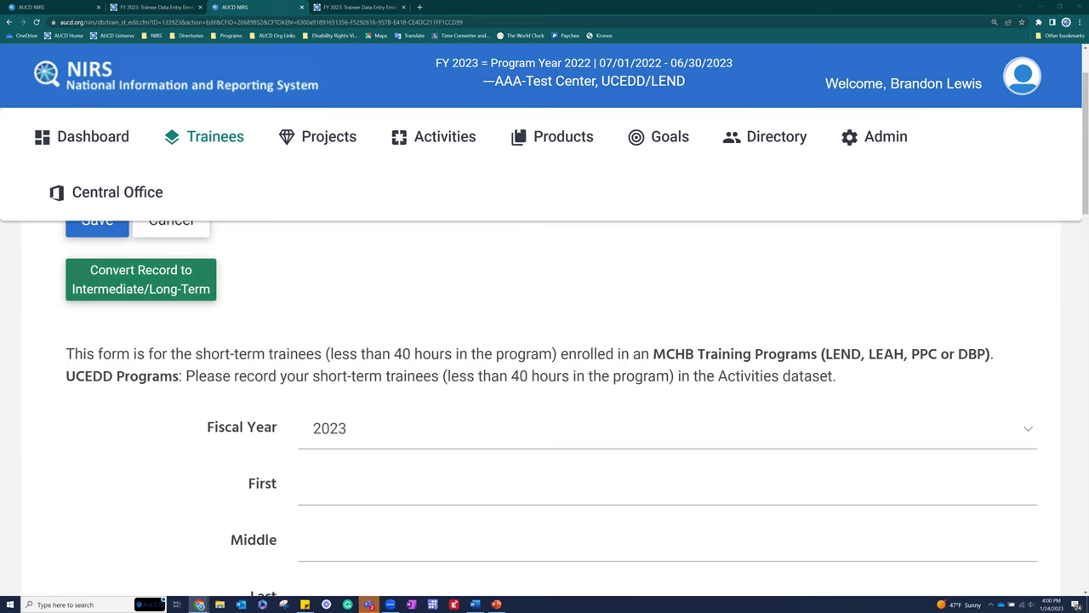
# Convert the FY 2023 record to Intermediate/Long-Term, leaving 0 short-term entries
pyautogui.click(132, 289)
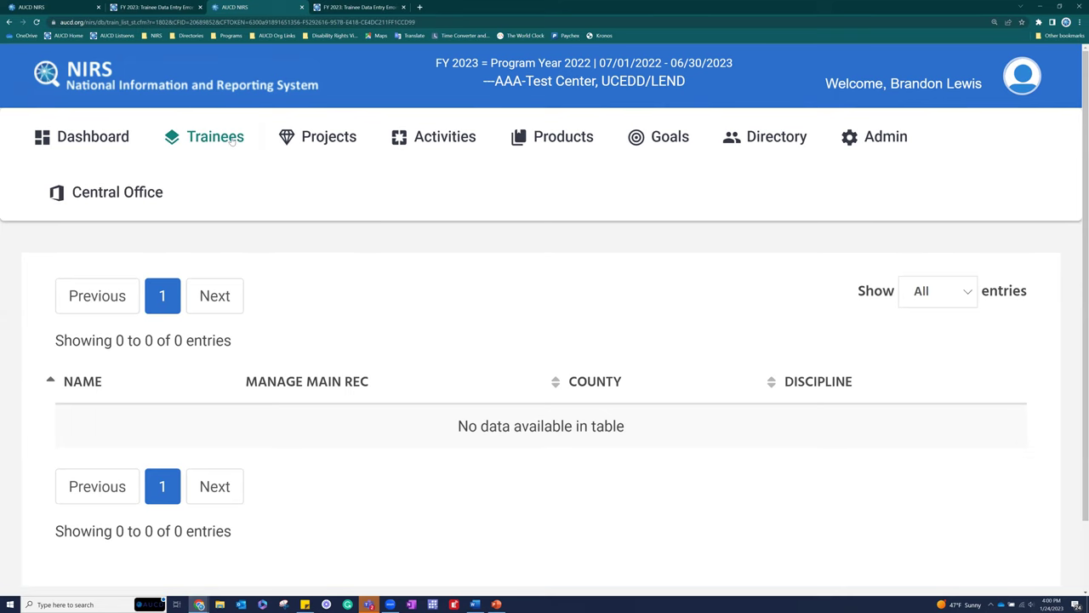
pyautogui.moveTo(232, 141)
pyautogui.moveTo(183, 149)
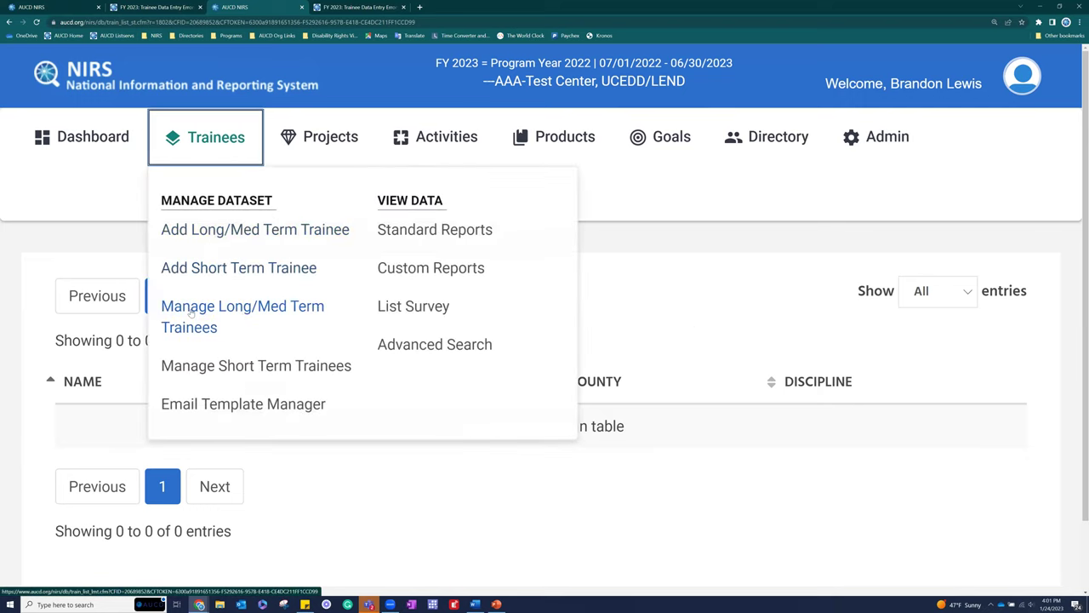
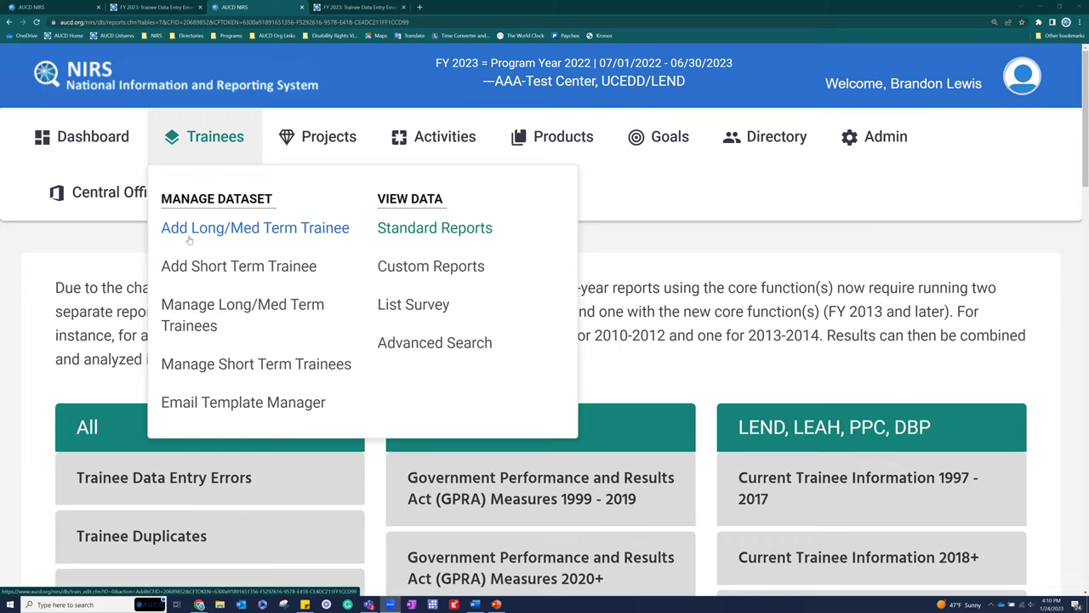
# Open a blank Add Long/Med Term Trainee form with empty ID #, First, Middle and Last fields
pyautogui.click(189, 237)
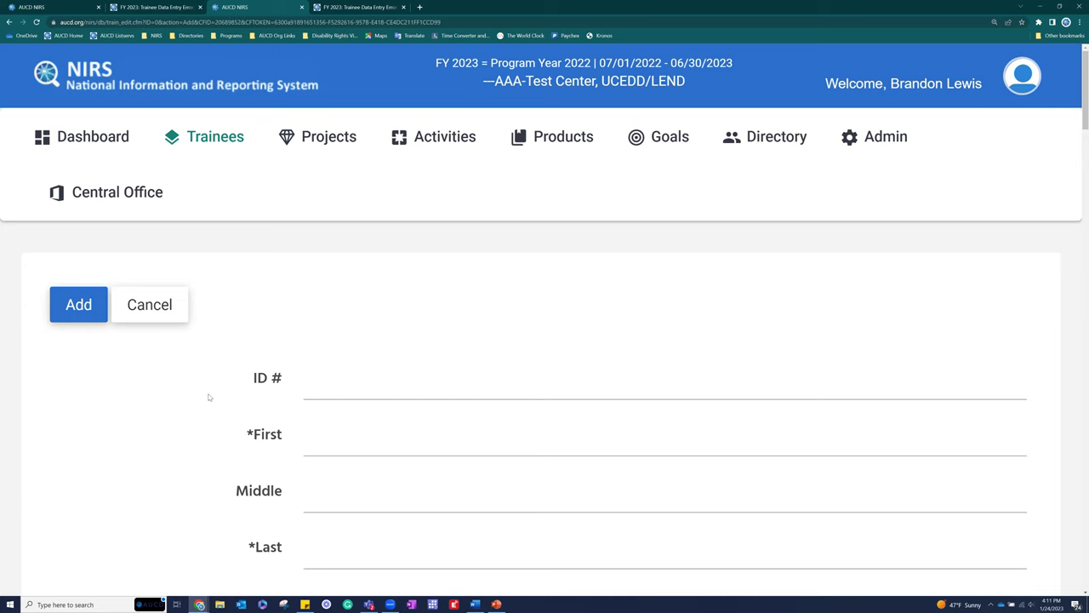
pyautogui.click(211, 136)
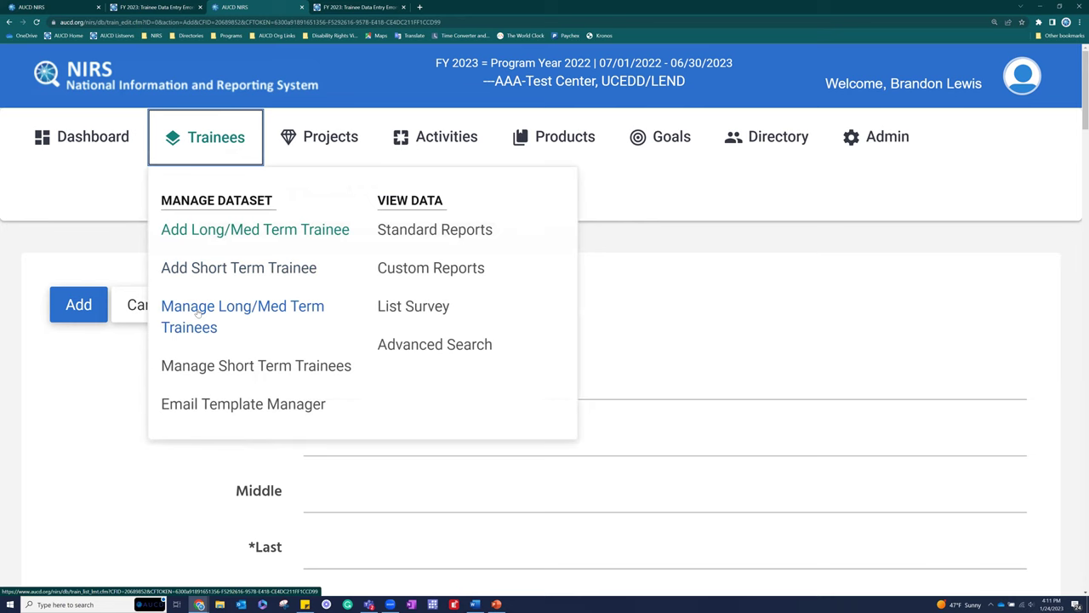
# Open the Manage Long/Medium Term Trainees list, visit Standard Reports, return, and zoom out
pyautogui.click(198, 314)
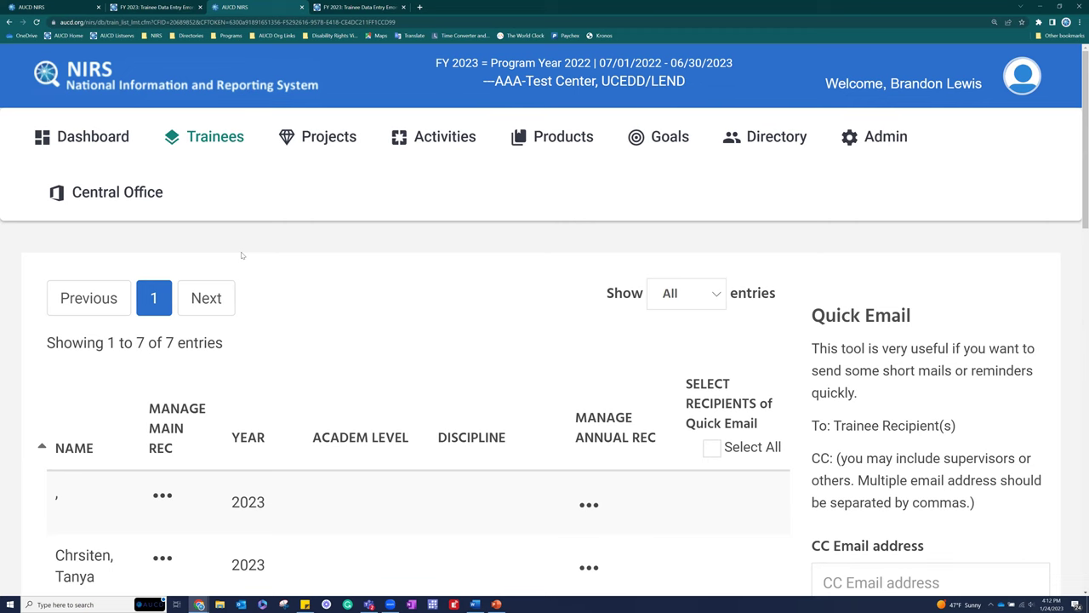
pyautogui.click(220, 149)
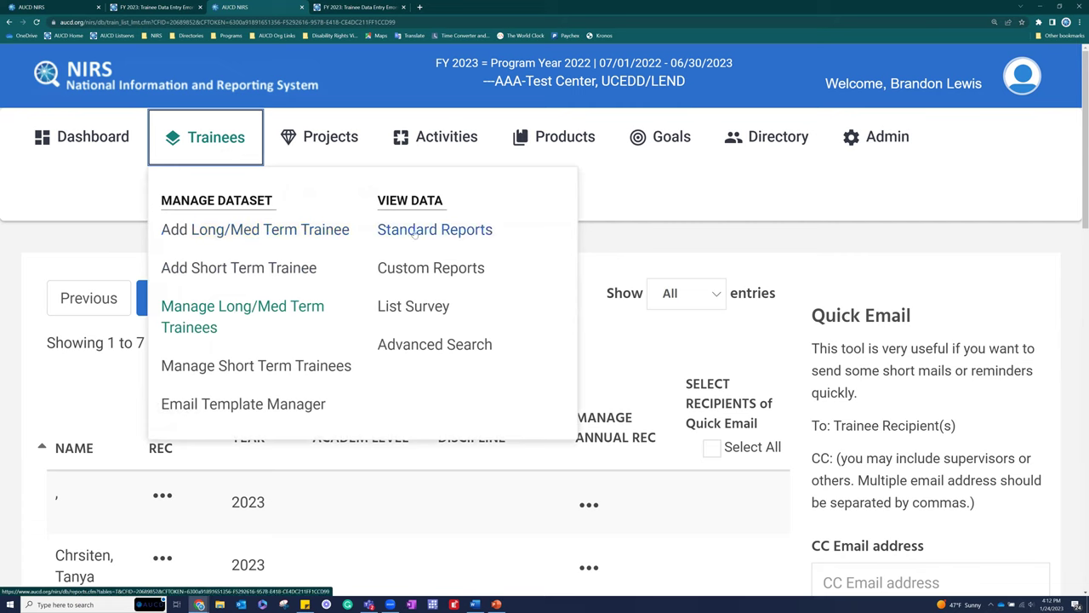
pyautogui.click(412, 232)
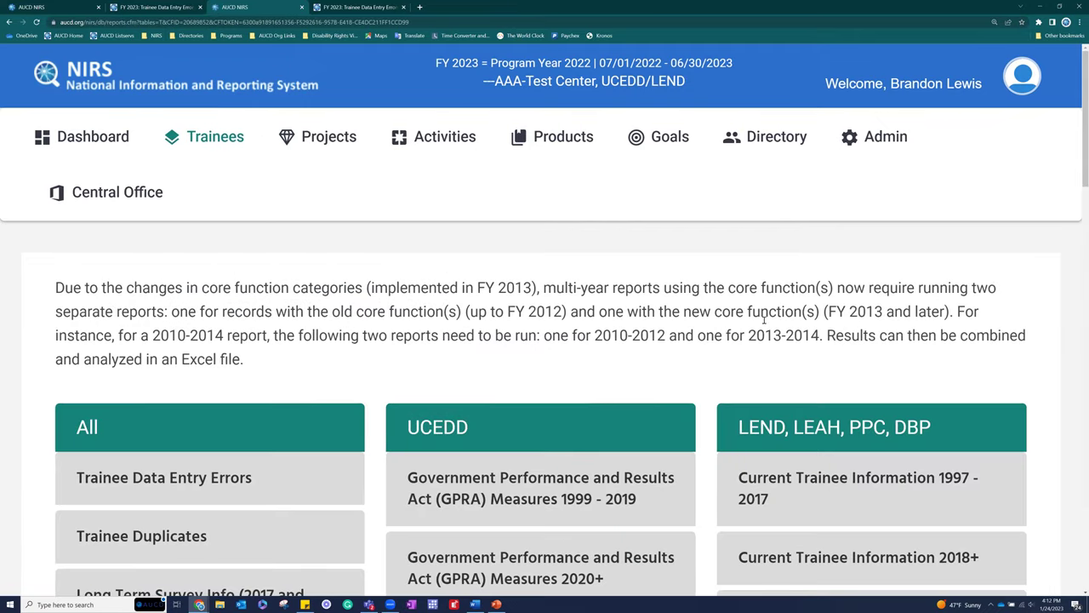
pyautogui.moveTo(218, 188)
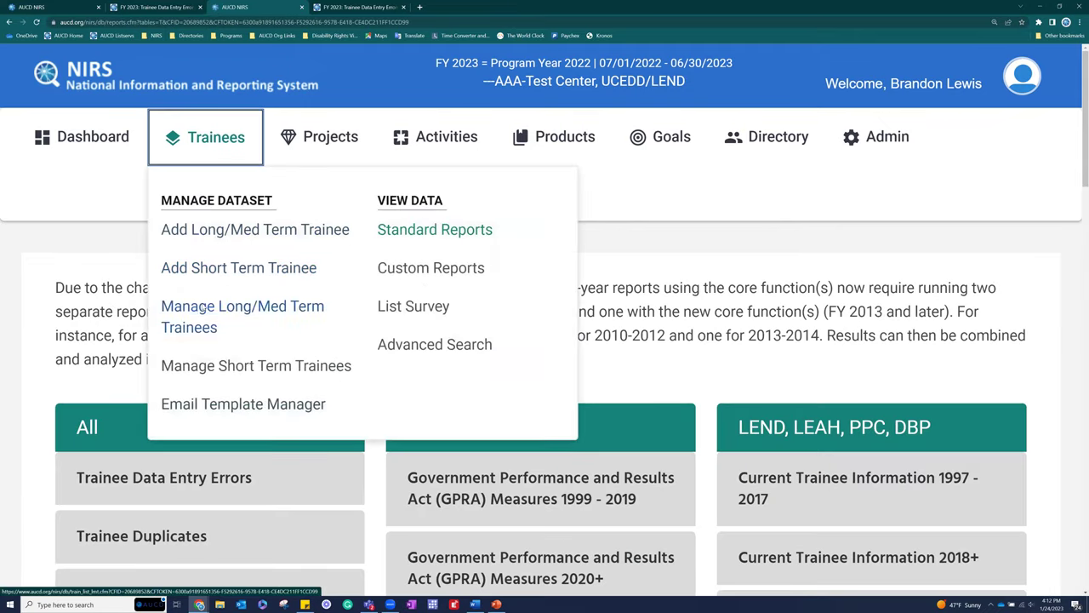
pyautogui.click(205, 308)
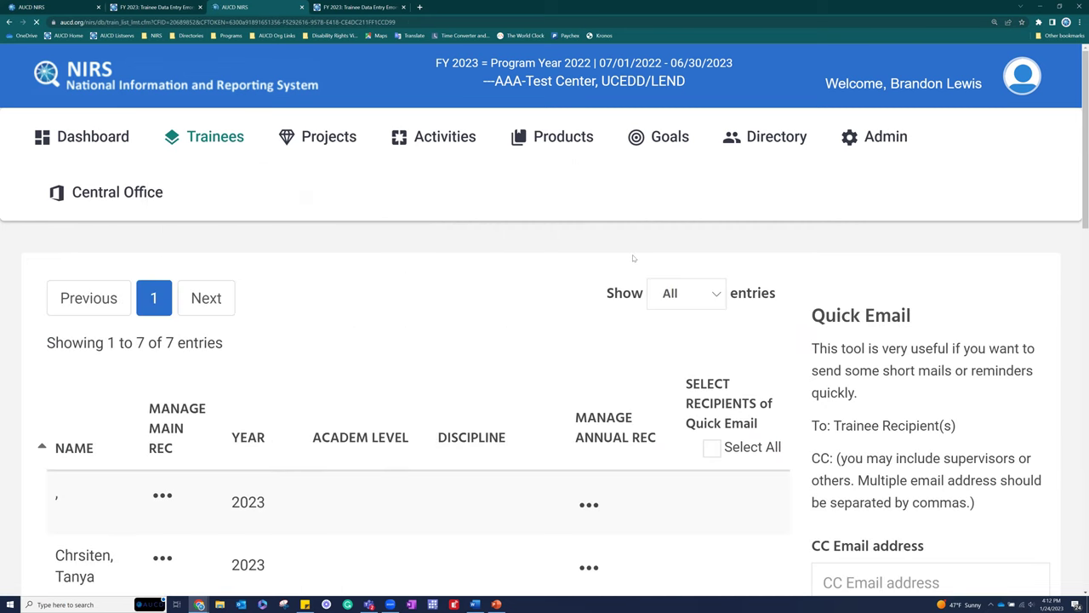
pyautogui.hotkey('ctrl', '-')
pyautogui.hotkey('ctrl', '-')
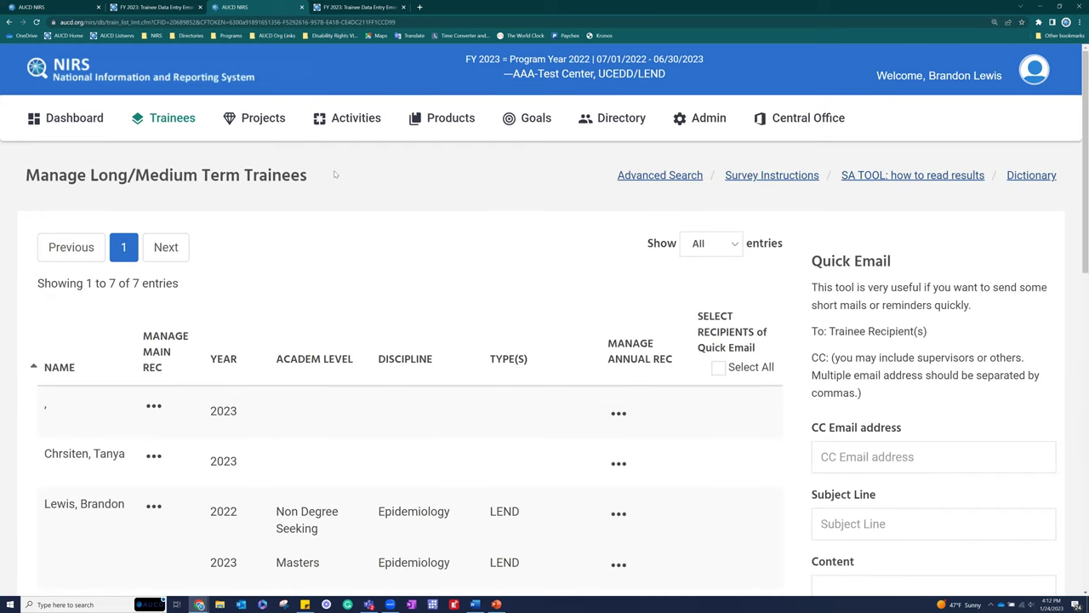
# Open the trainee survey instructions and skim the UCEDD/LEND, PPC and LEAH Survey topics
pyautogui.click(753, 177)
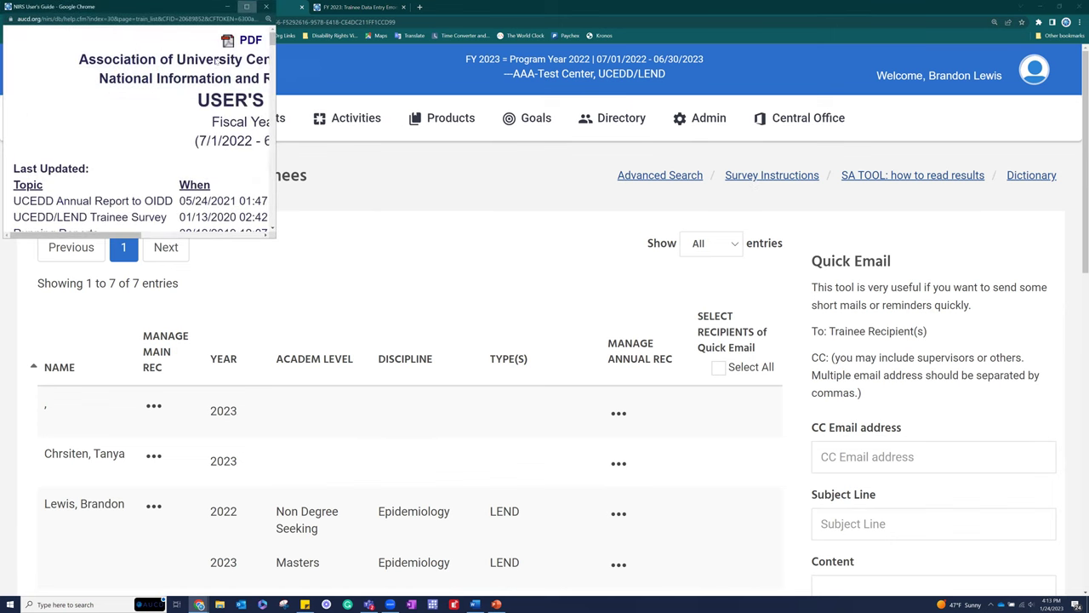
pyautogui.scroll(-1, 146, 340)
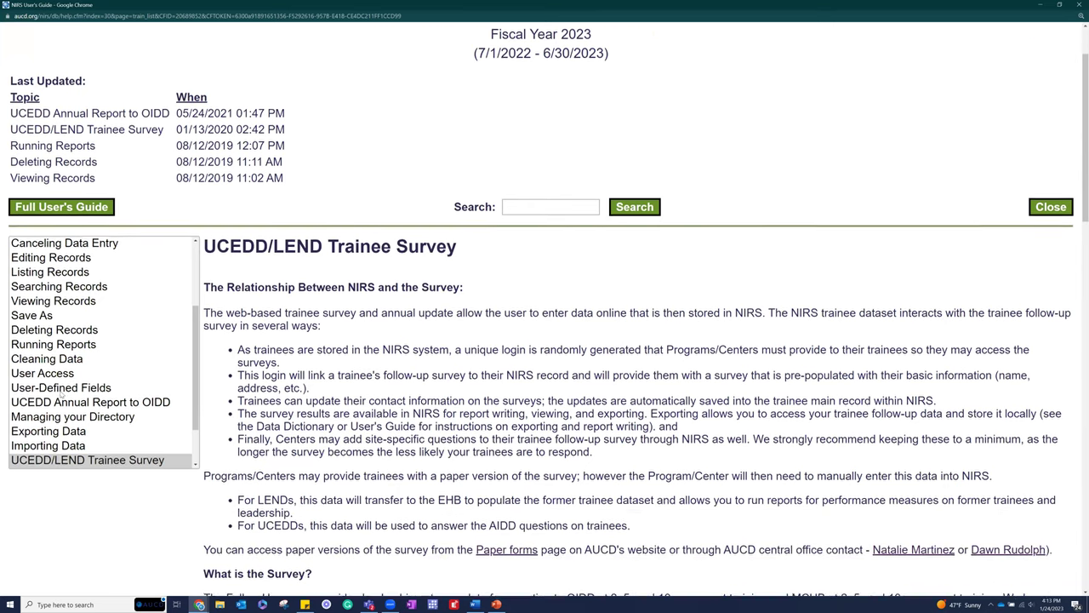
pyautogui.scroll(-1, 61, 393)
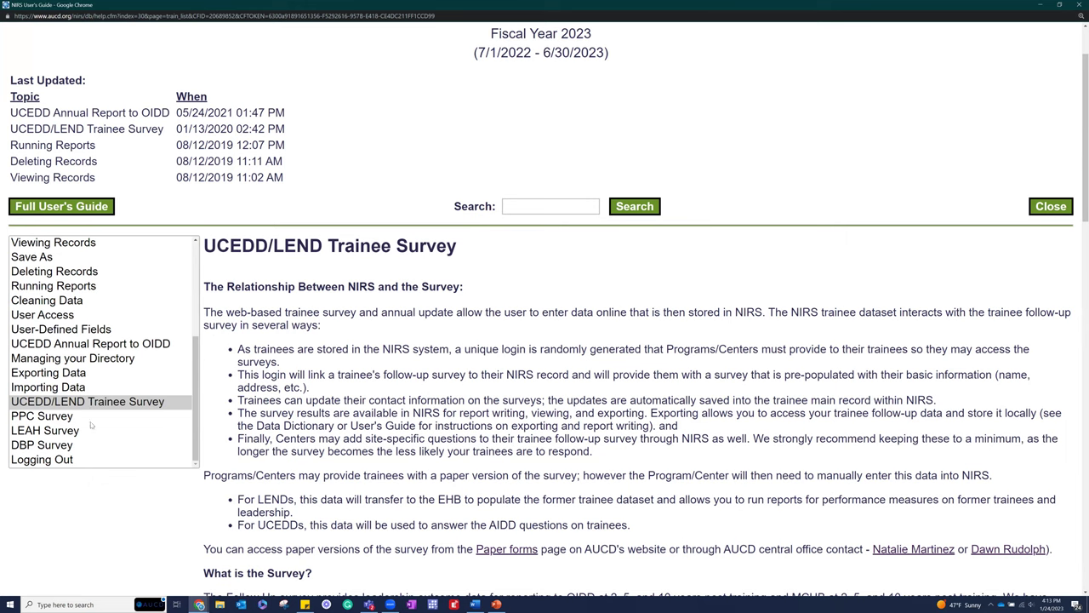
pyautogui.click(62, 407)
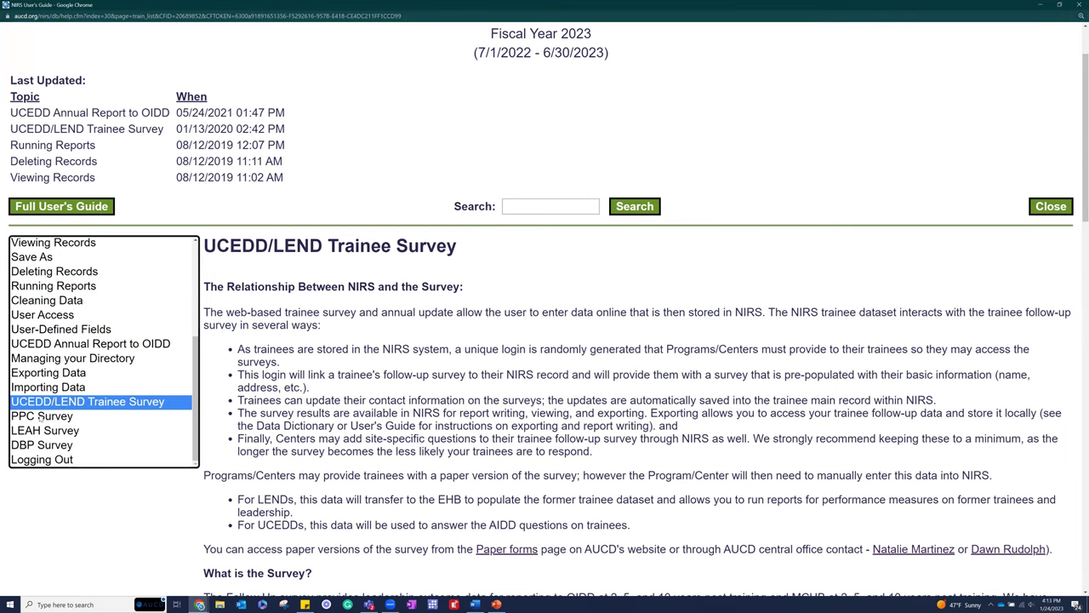
pyautogui.click(40, 416)
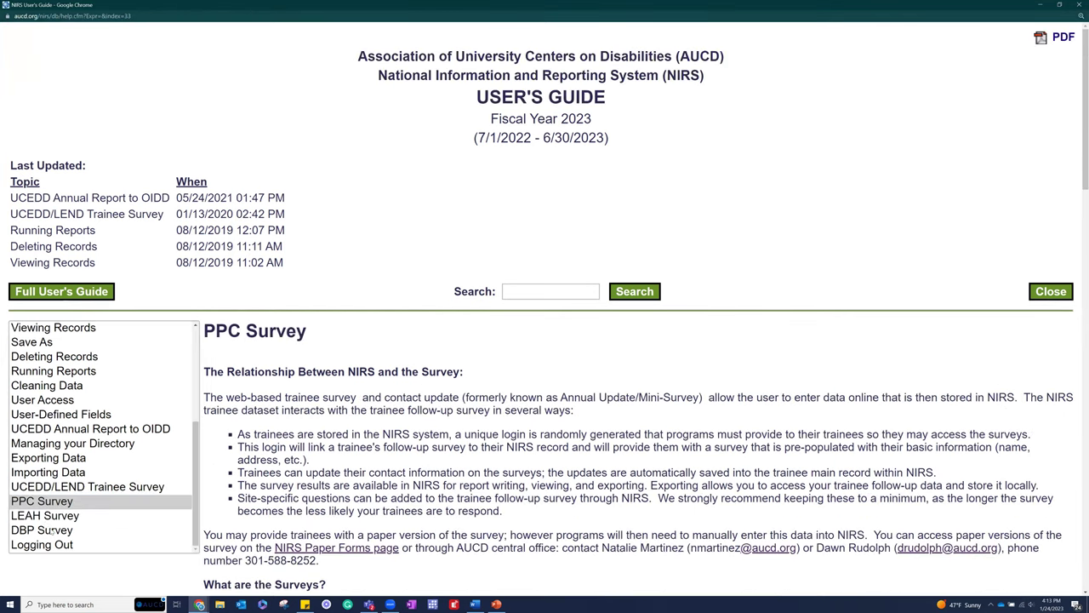
pyautogui.click(47, 516)
pyautogui.click(119, 510)
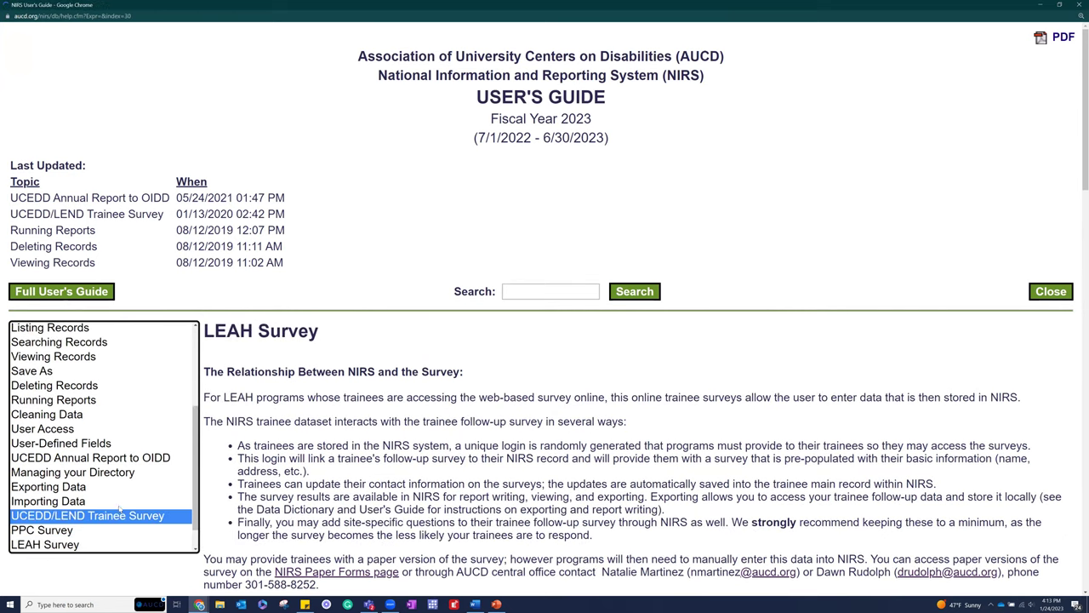
pyautogui.scroll(-3, 119, 509)
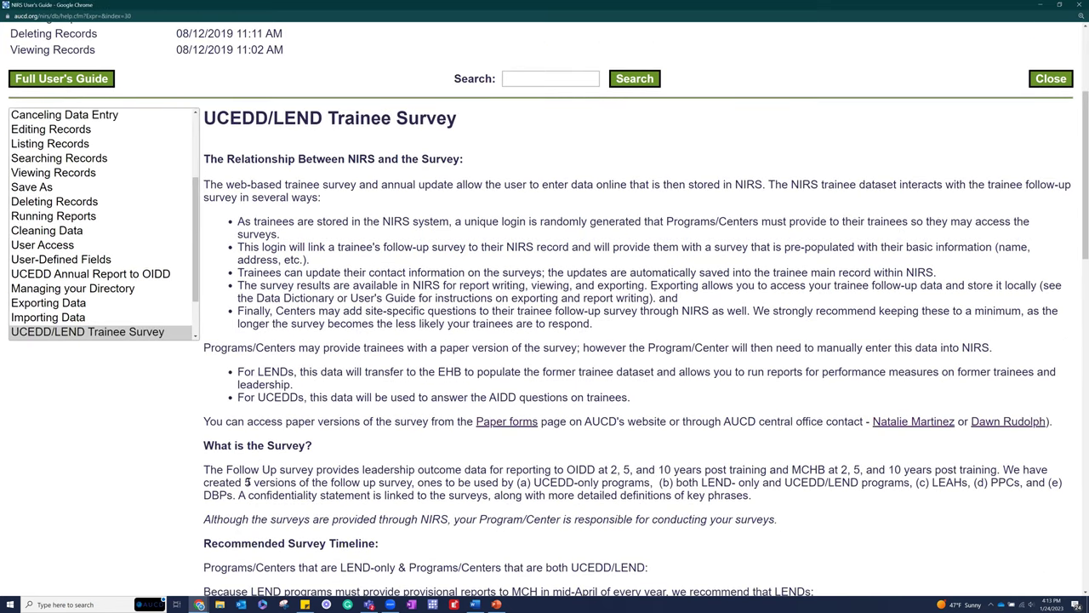
pyautogui.scroll(-2, 96, 298)
# Reread the PPC and LEAH Survey topics, then scroll through the UCEDD/LEND Trainee Survey help
pyautogui.click(75, 289)
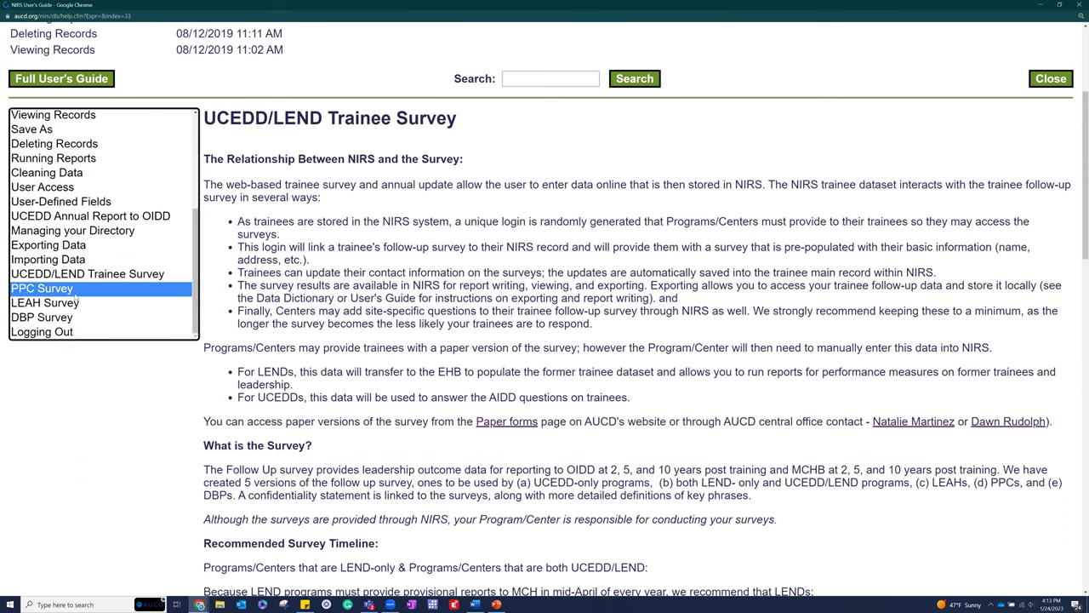
pyautogui.scroll(-2, 339, 279)
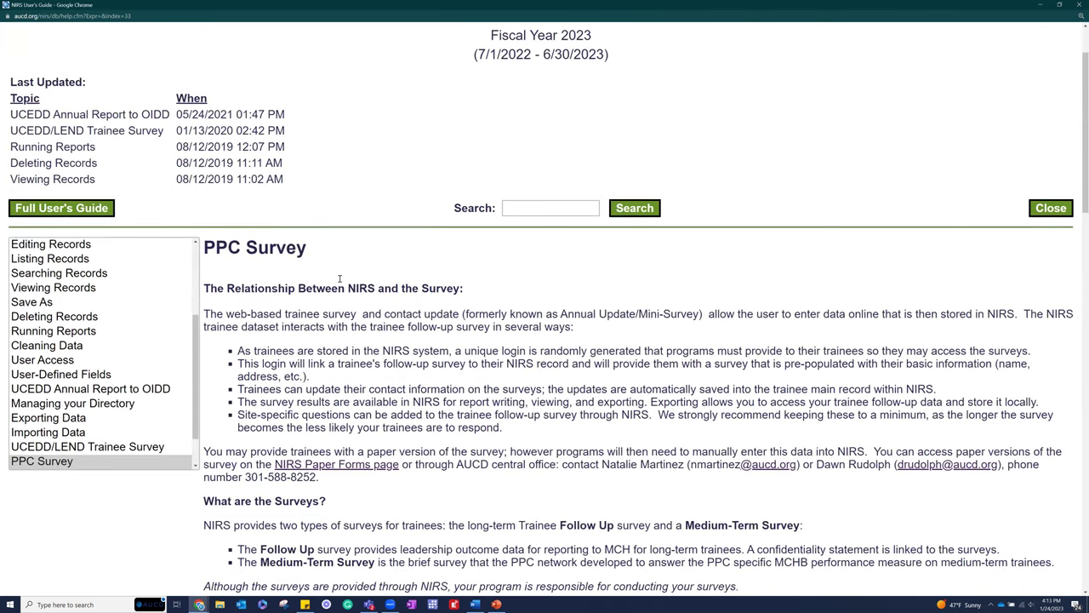
pyautogui.scroll(-2, 340, 279)
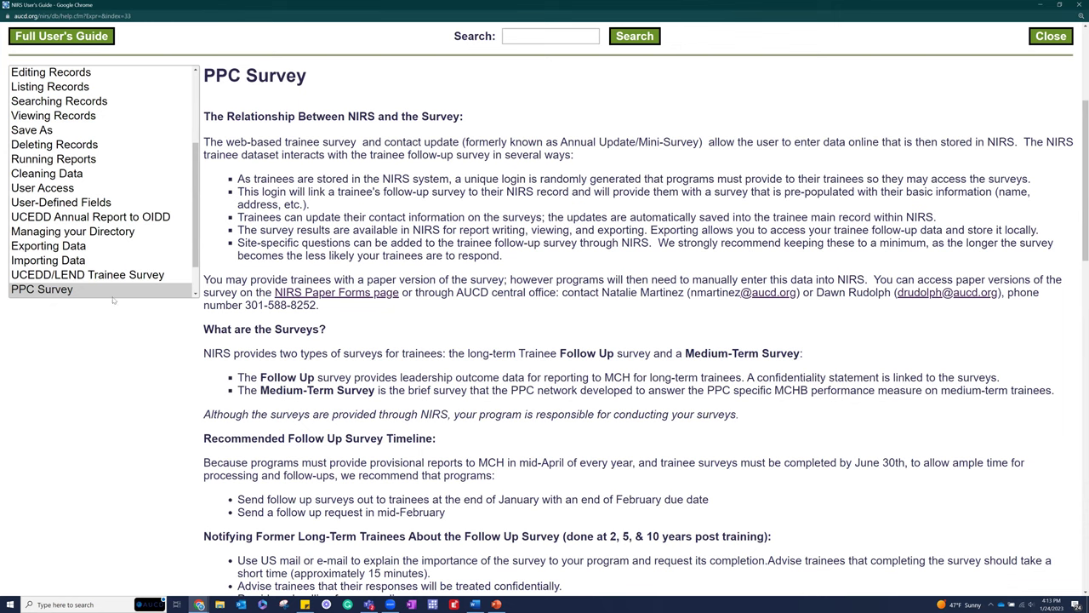
pyautogui.scroll(-1, 106, 294)
pyautogui.click(65, 260)
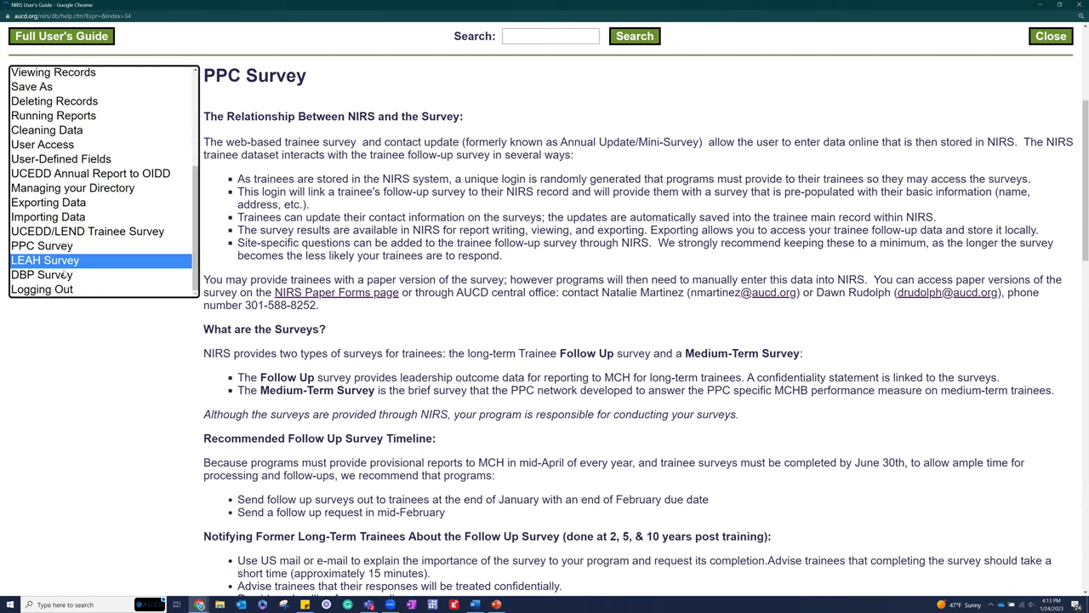
pyautogui.scroll(-4, 102, 417)
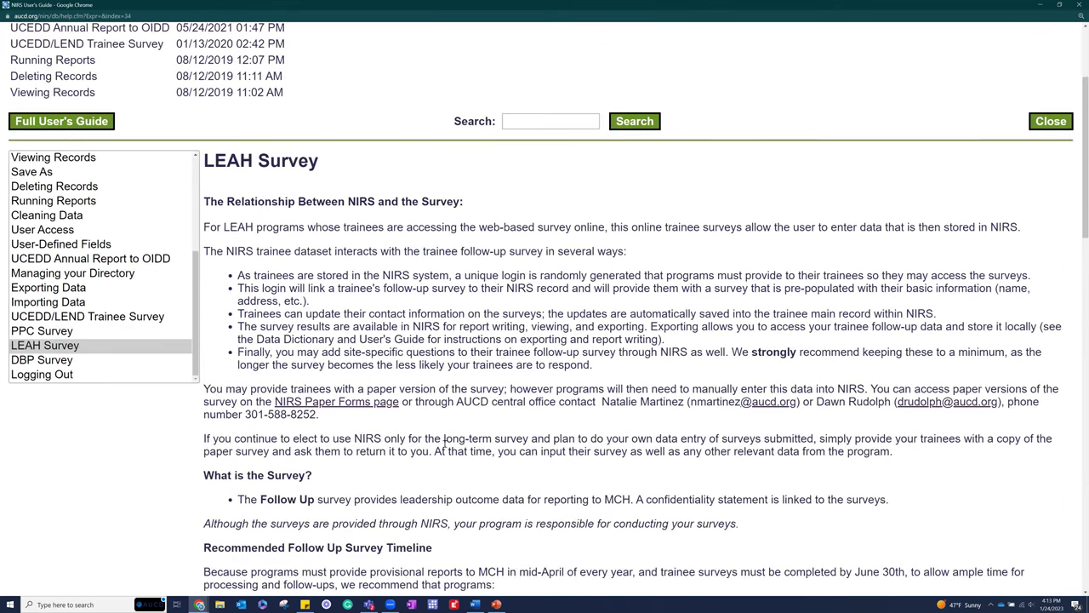
pyautogui.click(136, 316)
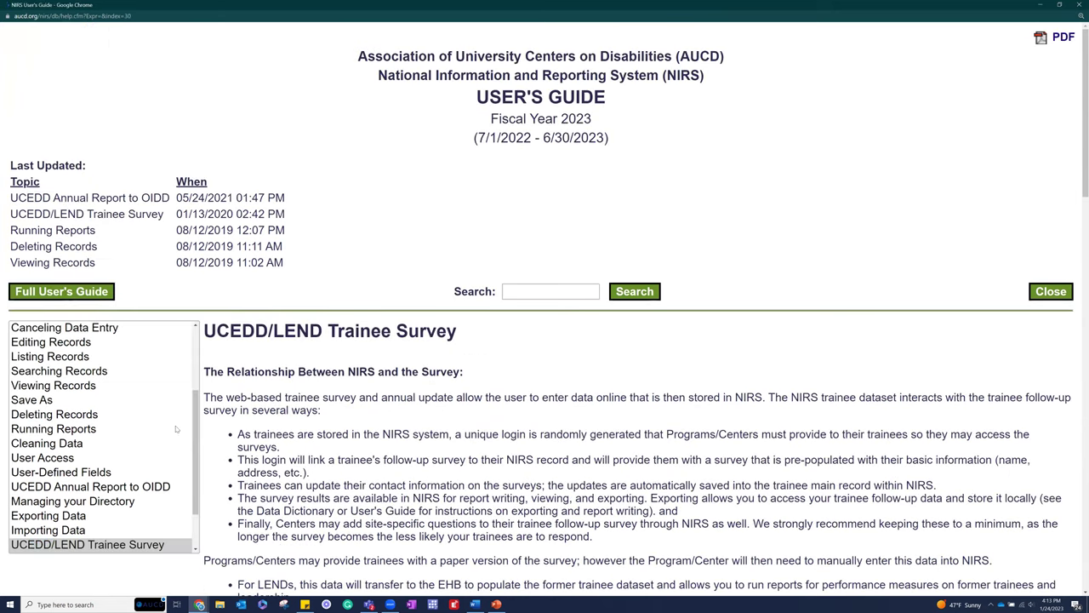
pyautogui.scroll(-1, 176, 428)
pyautogui.scroll(-3, 399, 482)
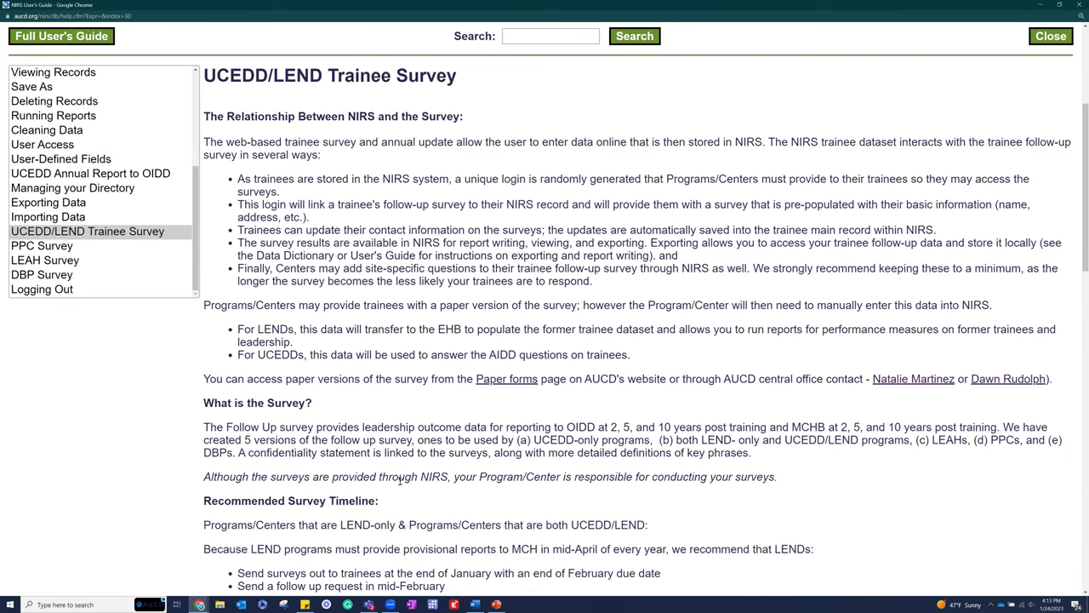
pyautogui.scroll(-2, 400, 482)
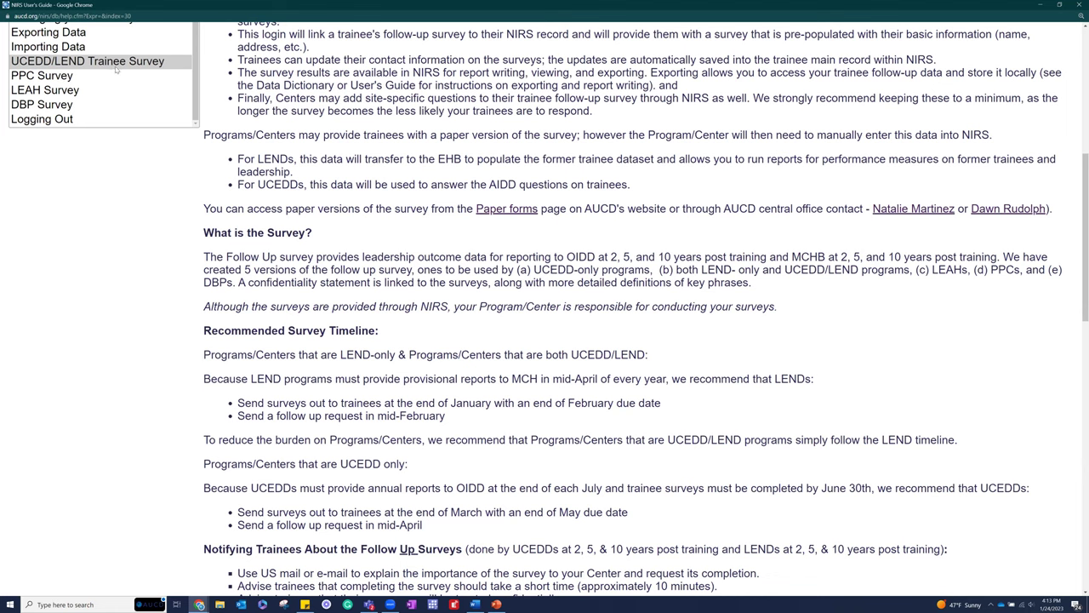
pyautogui.scroll(-2, 329, 372)
pyautogui.scroll(-1, 294, 369)
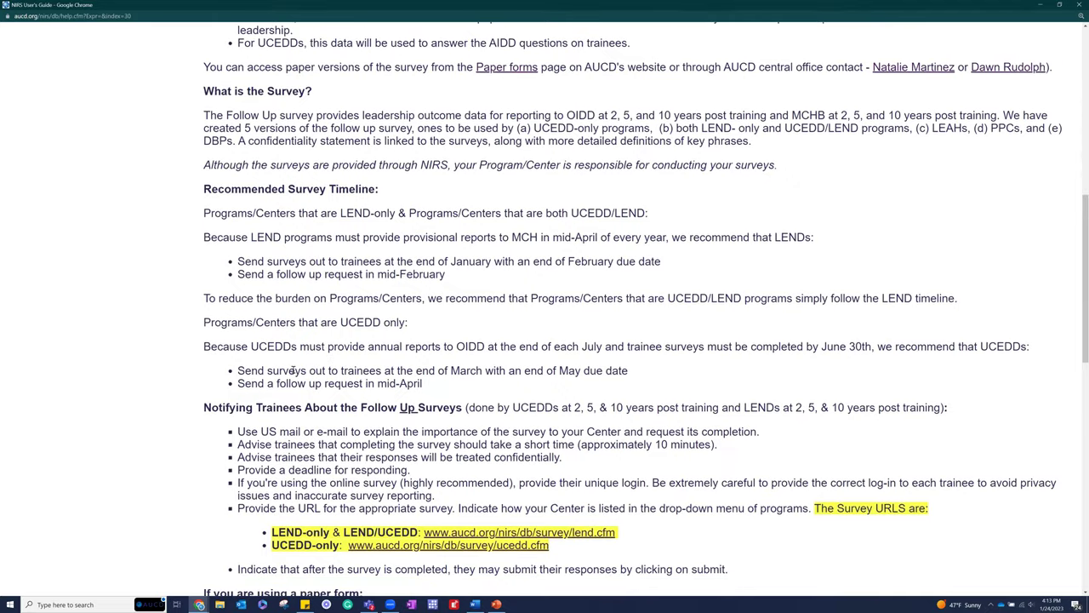
pyautogui.scroll(3, 60, 110)
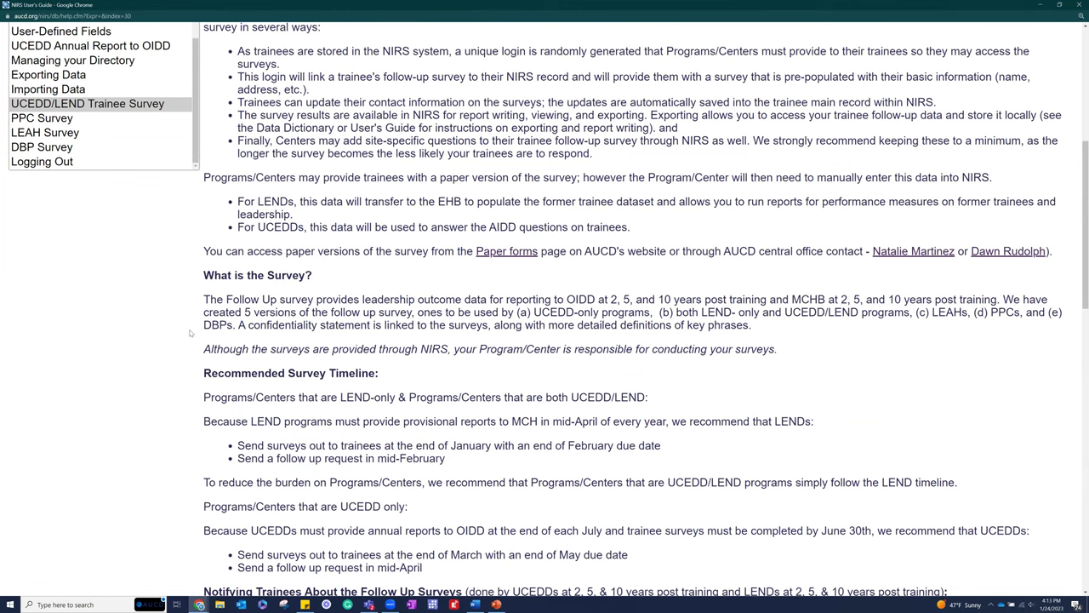
pyautogui.scroll(-3, 191, 333)
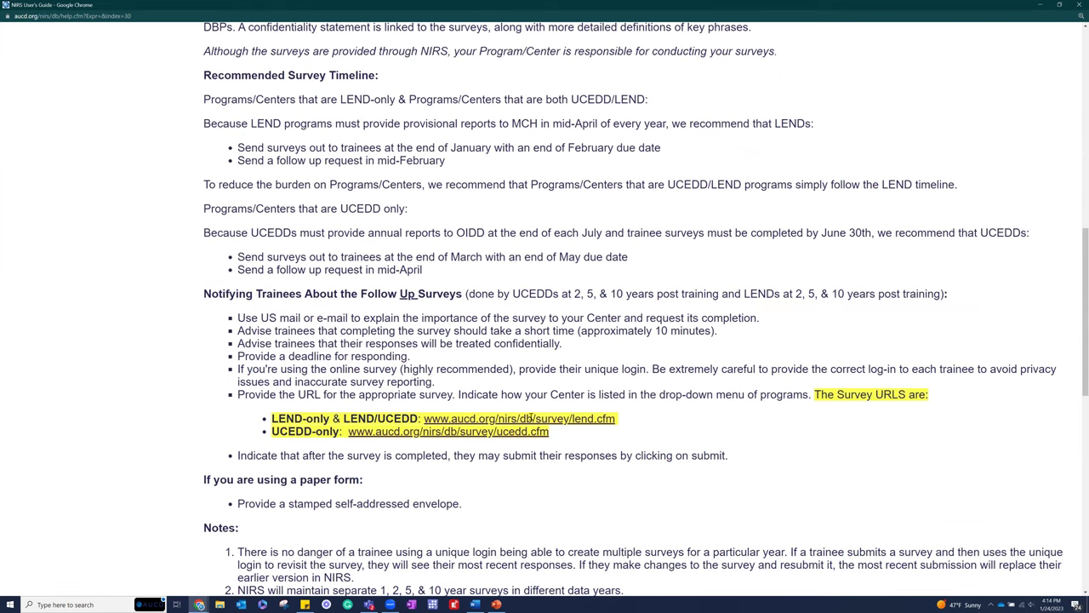
# Highlight the LEND survey web address and the LEND-only & LEND/UCEDD label under Survey URLs
pyautogui.moveTo(618, 418); pyautogui.dragTo(424, 419)
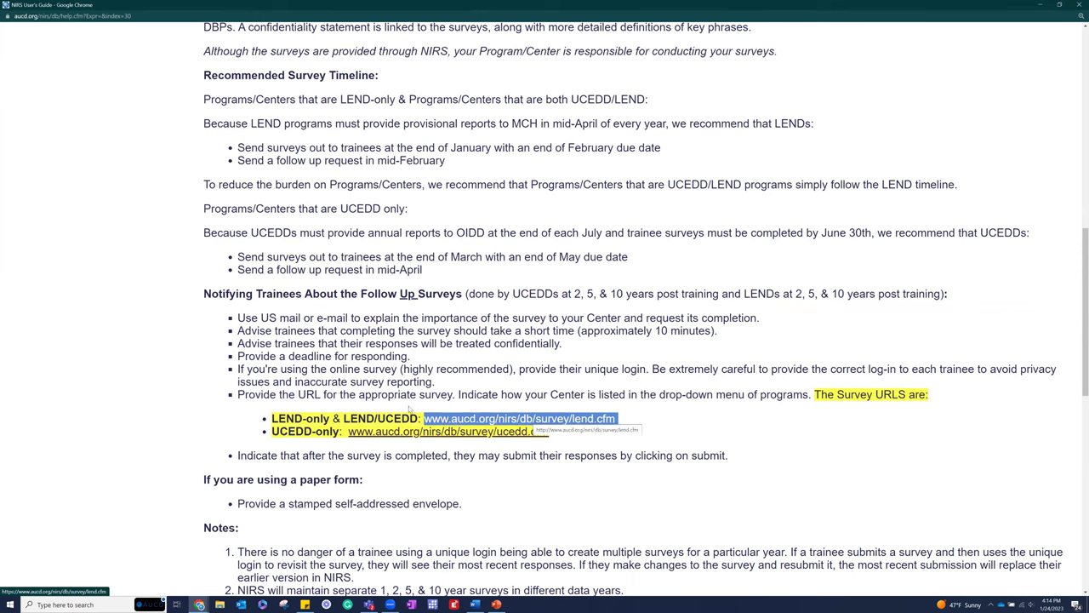
pyautogui.click(268, 417)
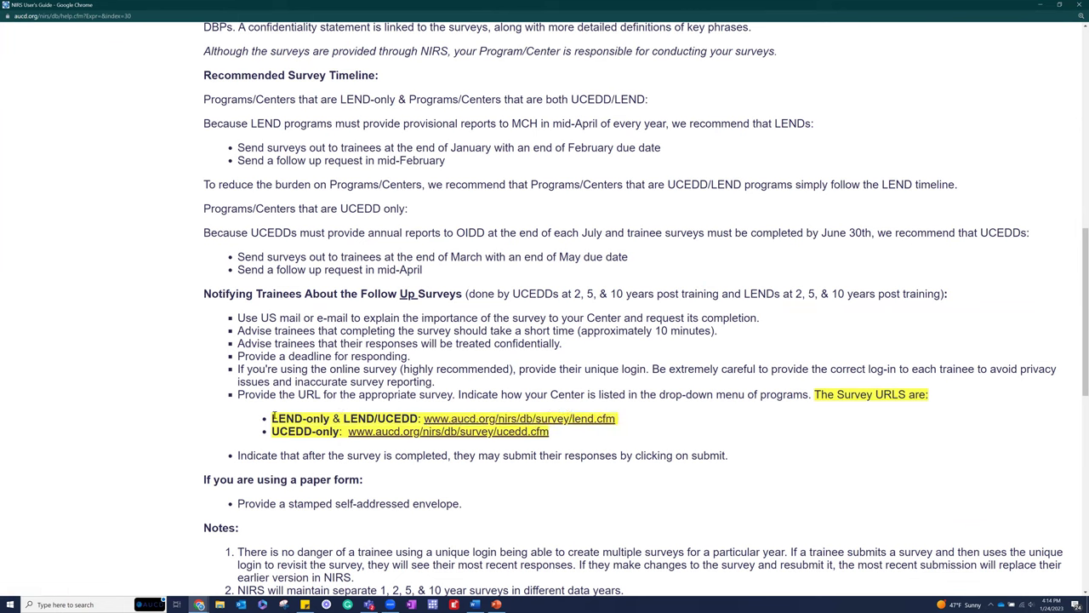
pyautogui.moveTo(272, 418); pyautogui.dragTo(422, 417)
pyautogui.click(382, 417)
pyautogui.moveTo(272, 418); pyautogui.dragTo(422, 418)
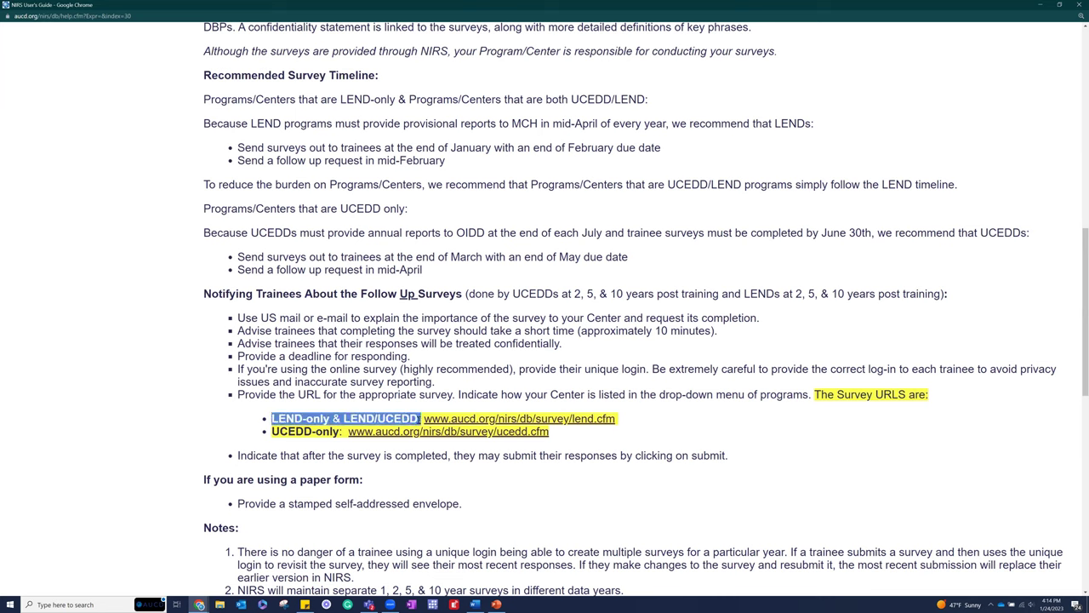
pyautogui.click(369, 414)
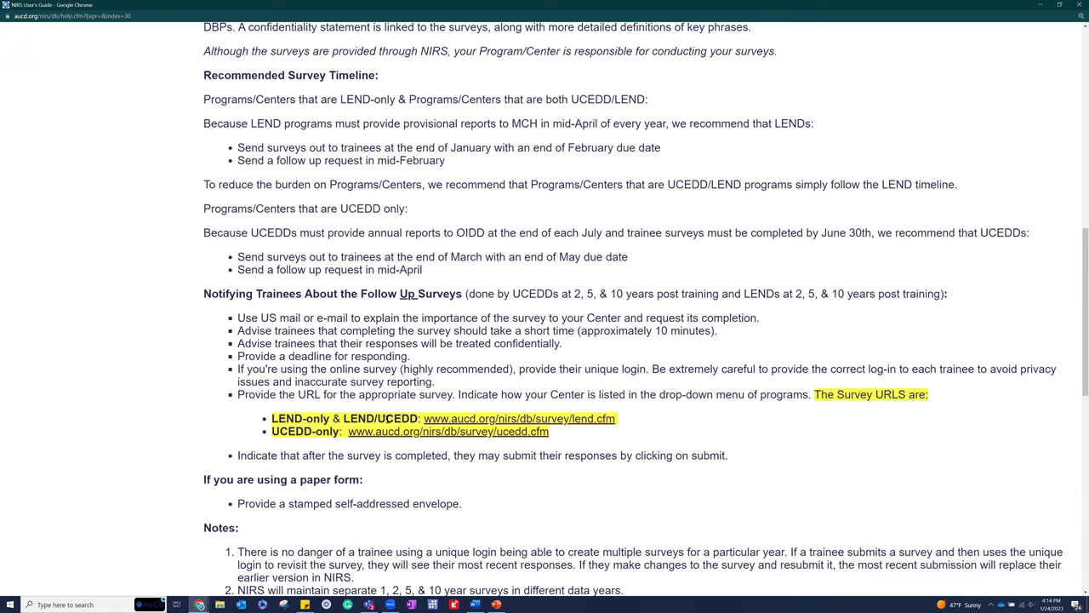
# Open the LEAH Survey help topic and scroll through it
pyautogui.scroll(4, 384, 418)
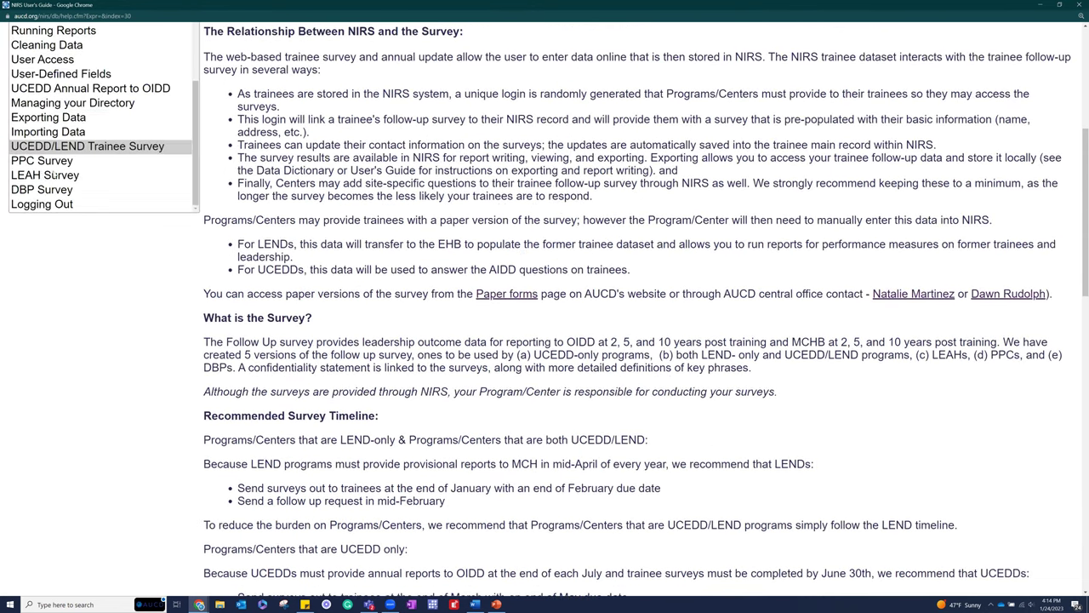
pyautogui.click(44, 174)
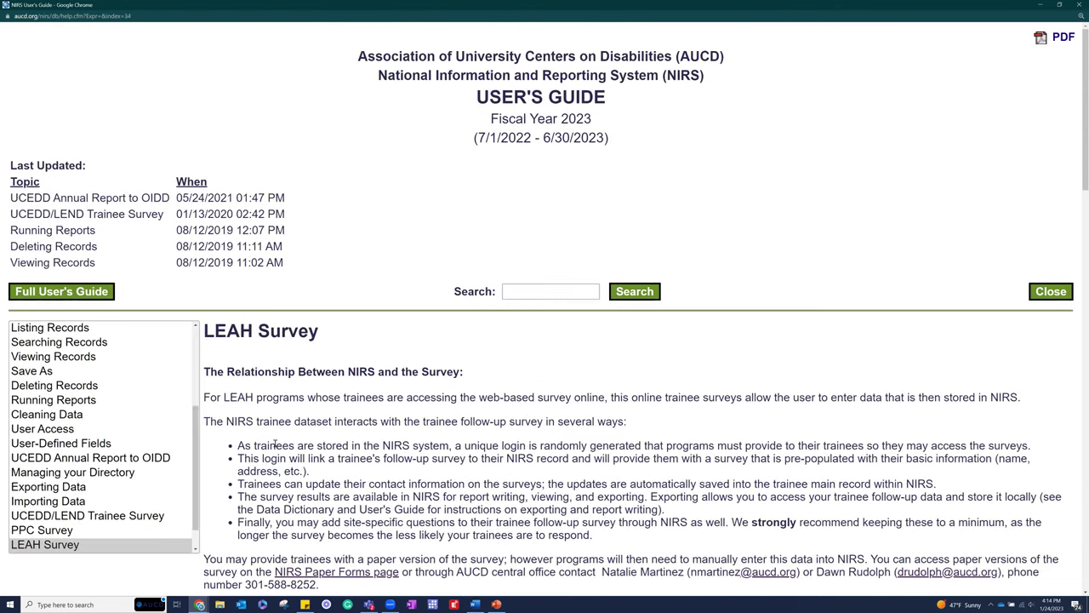
pyautogui.scroll(-3, 274, 443)
pyautogui.scroll(-3, 275, 444)
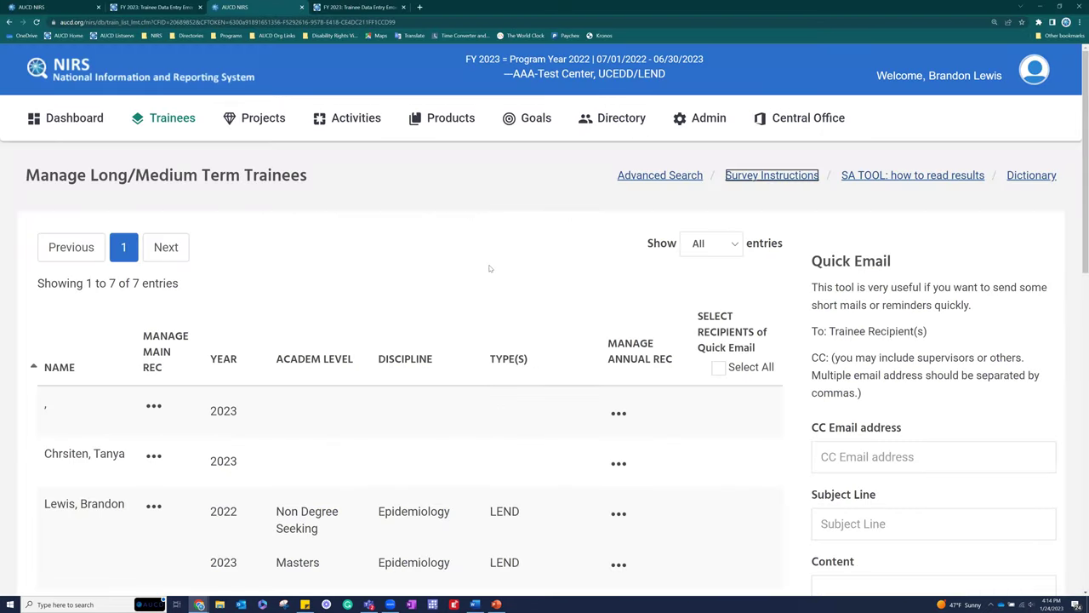
# Go to the trainee Standard Reports page, zooming in and back out to 200%
pyautogui.click(159, 120)
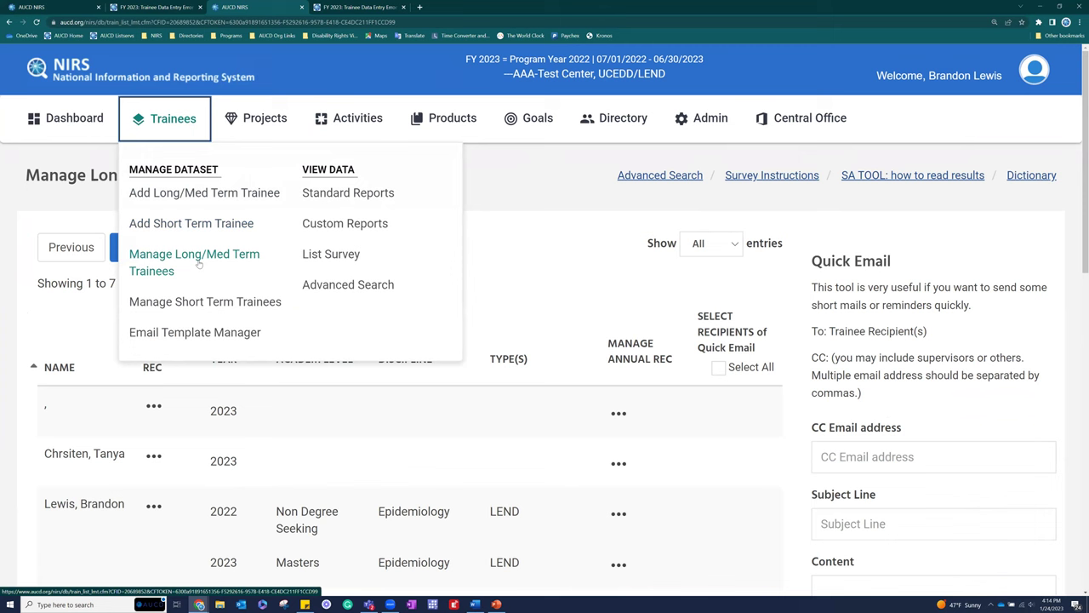
pyautogui.click(340, 192)
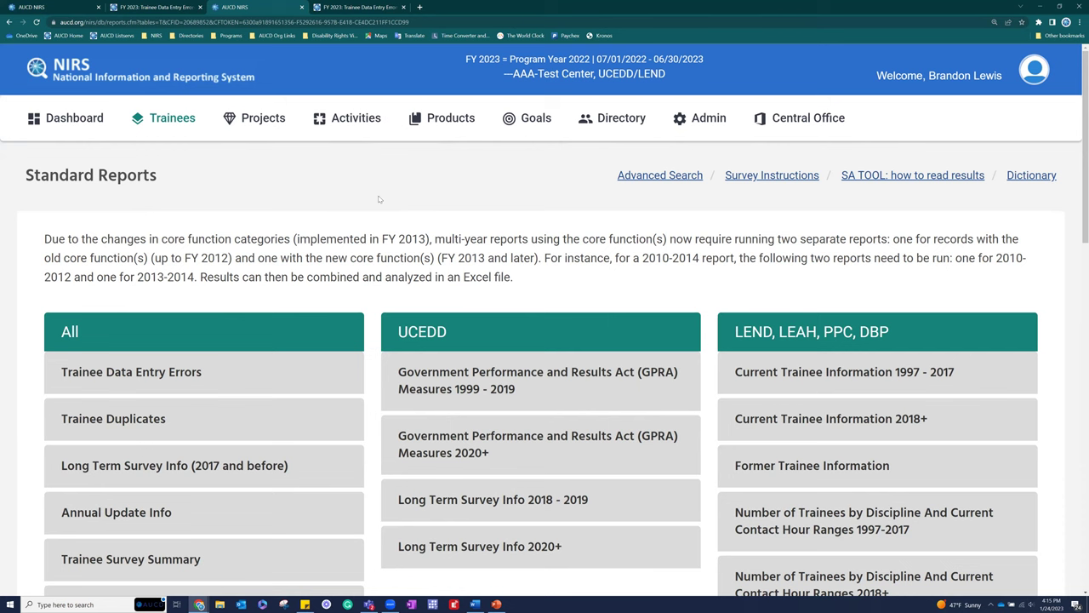
pyautogui.hotkey('ctrl', '+')
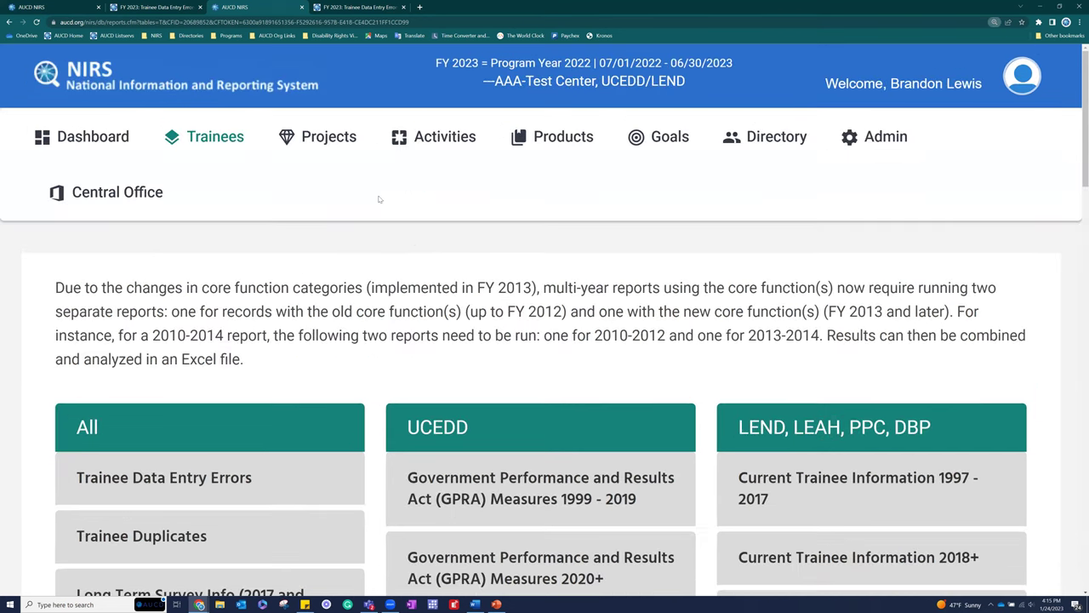
pyautogui.hotkey('ctrl', '-')
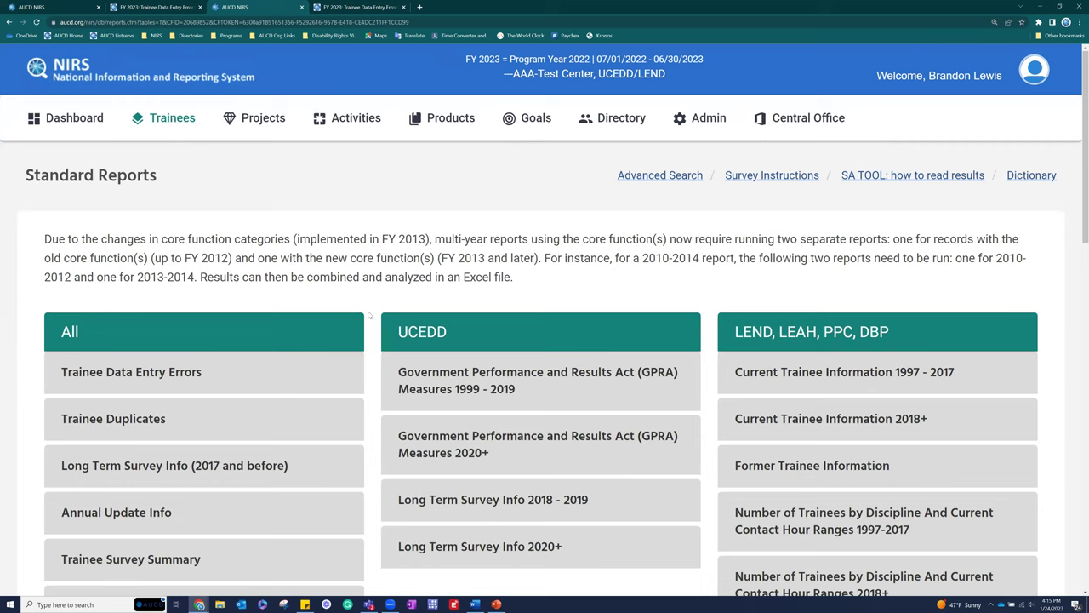
# Scroll down to Long Term Survey Info (2018+) at the end of the LEND, LEAH, PPC, DBP column
pyautogui.click(452, 335)
pyautogui.moveTo(761, 343); pyautogui.dragTo(747, 333)
pyautogui.scroll(-3, 853, 336)
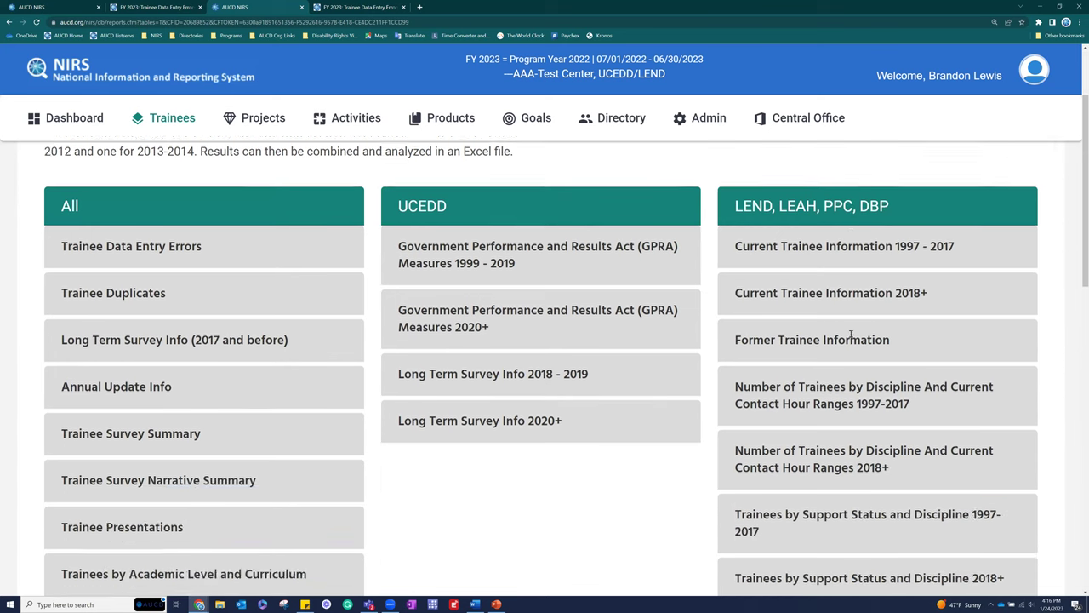
pyautogui.scroll(1, 853, 336)
pyautogui.scroll(-9, 850, 336)
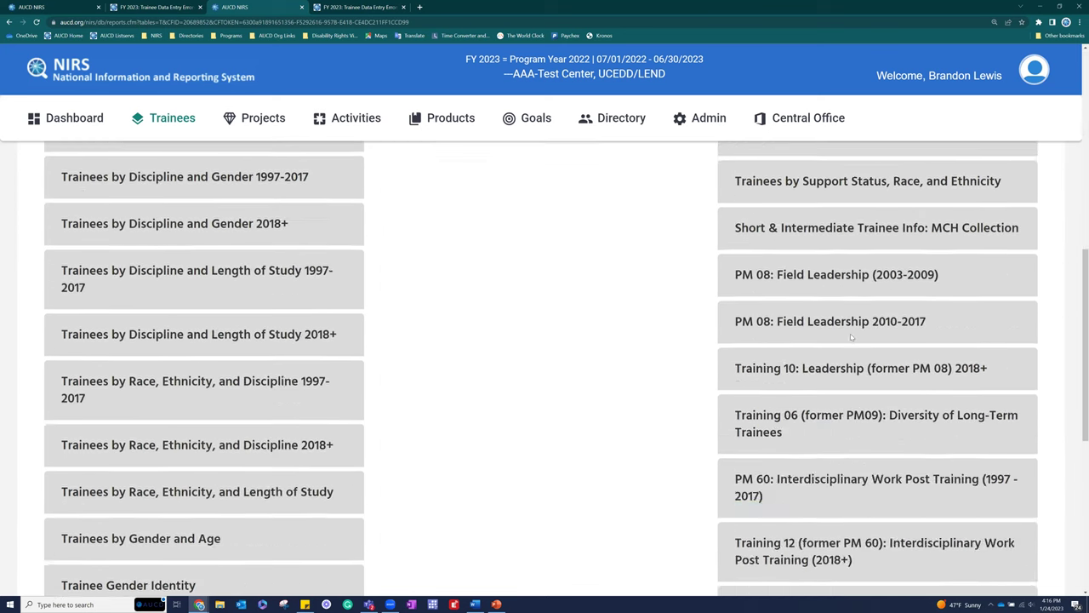
pyautogui.scroll(-1, 851, 336)
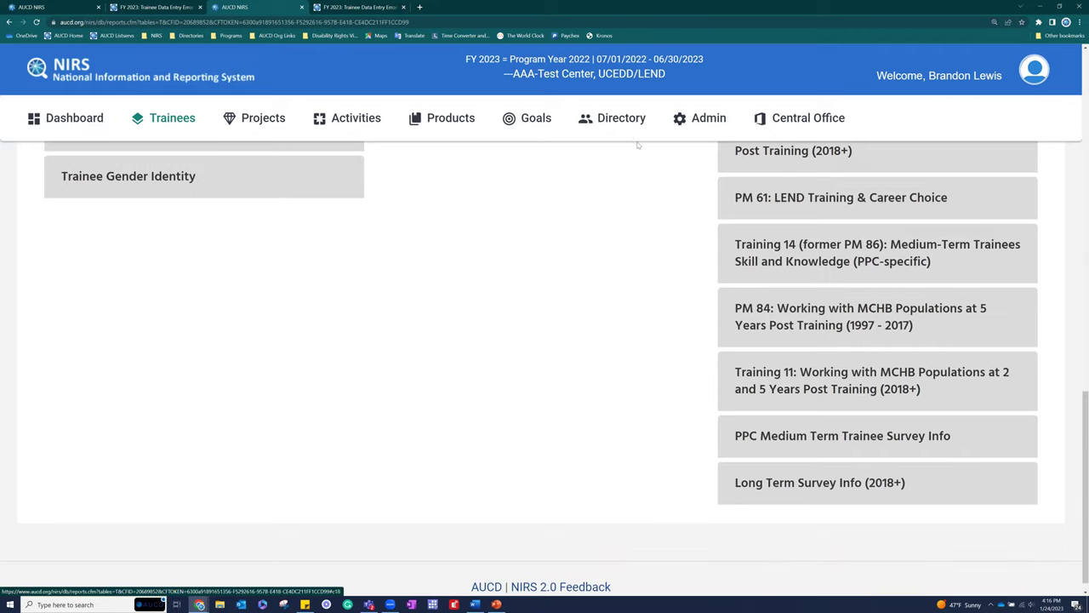
# Run the Long Term Survey Info (2018+) report for fiscal year 2023
pyautogui.click(800, 483)
pyautogui.scroll(-1, 610, 452)
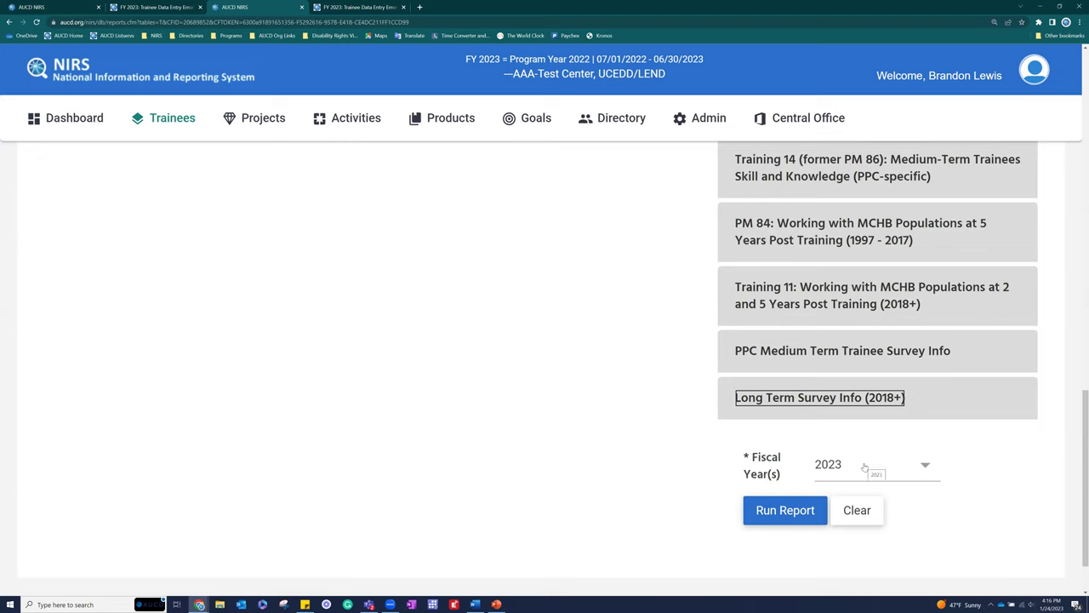
pyautogui.click(761, 514)
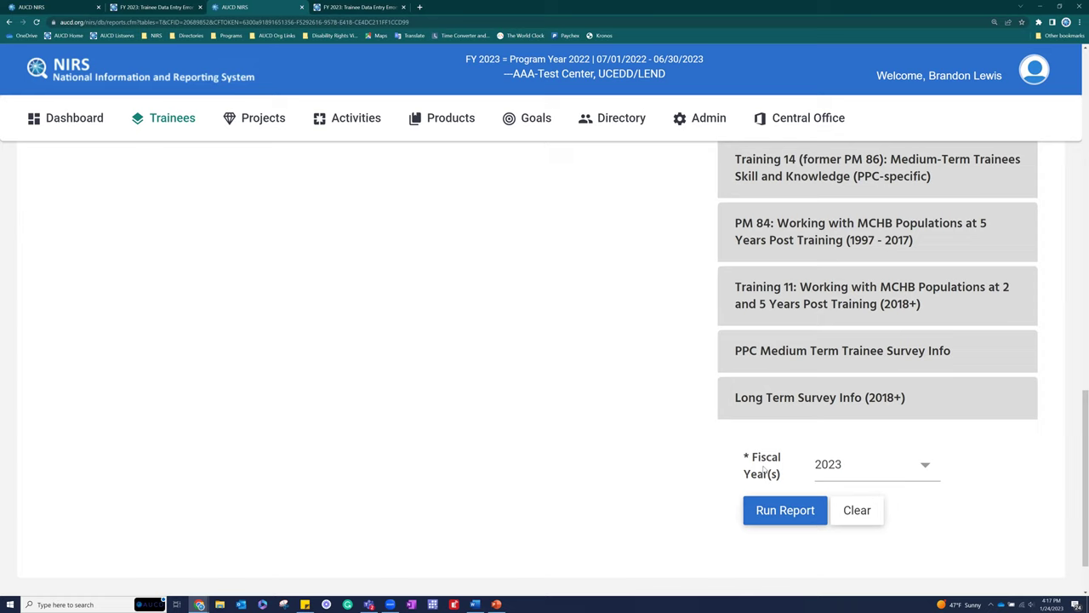
pyautogui.click(776, 519)
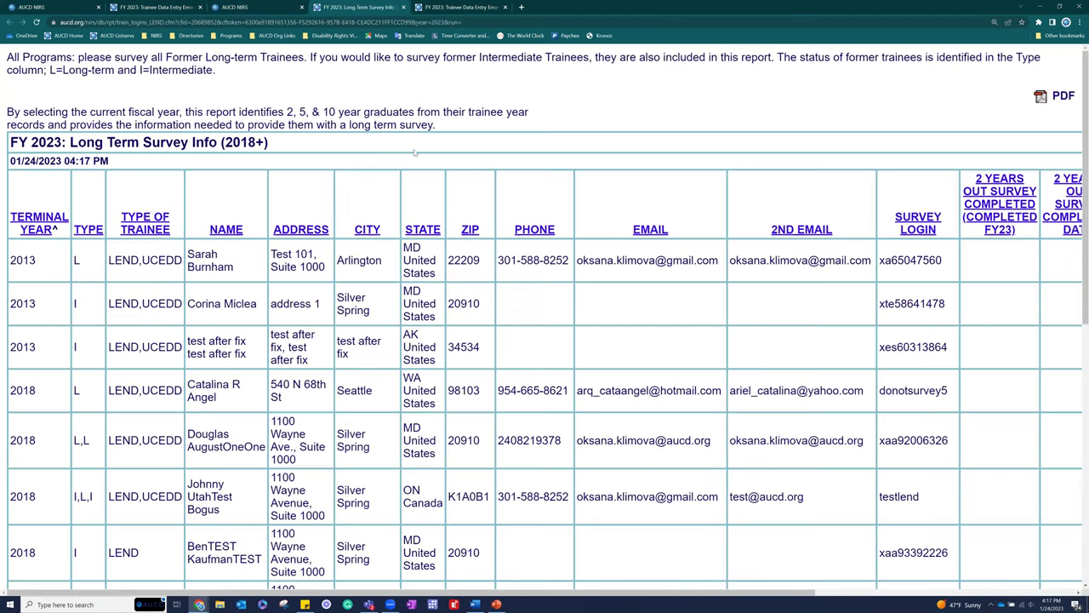
pyautogui.moveTo(15, 258); pyautogui.dragTo(39, 262)
pyautogui.click(41, 325)
pyautogui.scroll(-1, 41, 326)
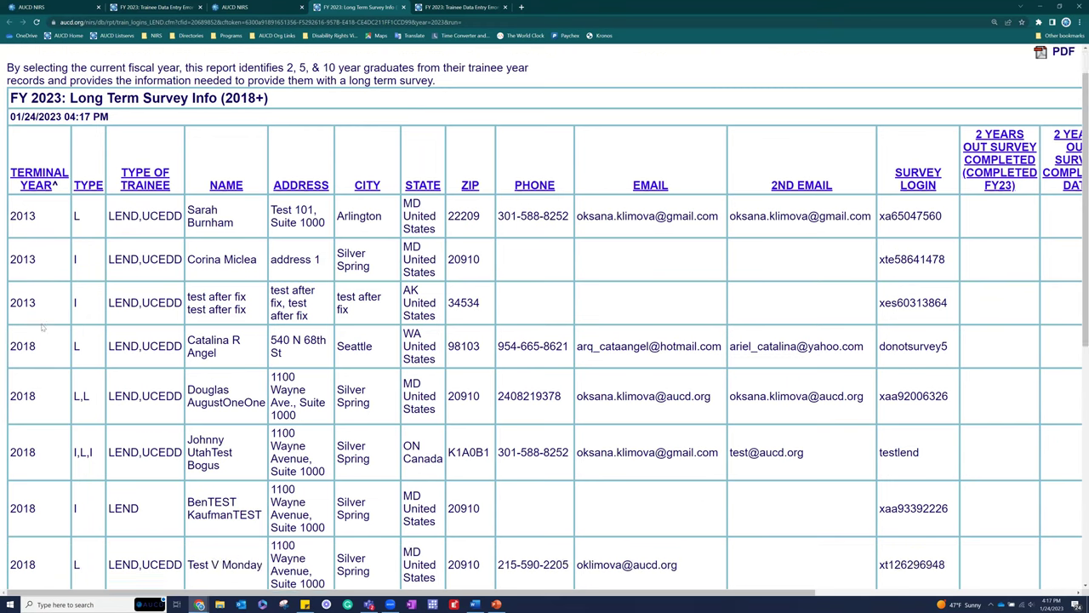
pyautogui.scroll(-3, 41, 327)
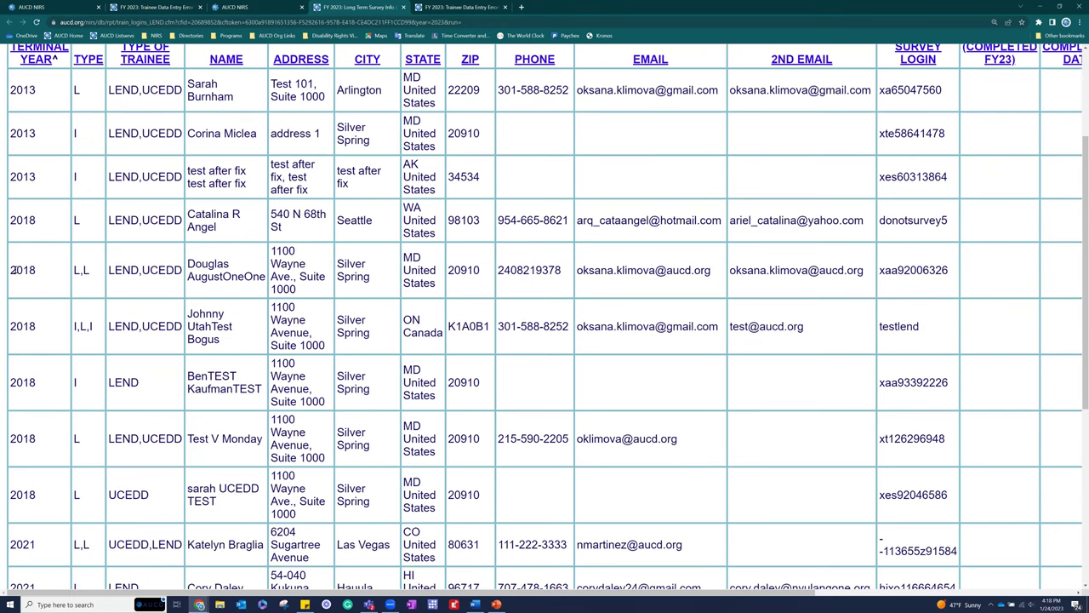
pyautogui.scroll(-2, 24, 313)
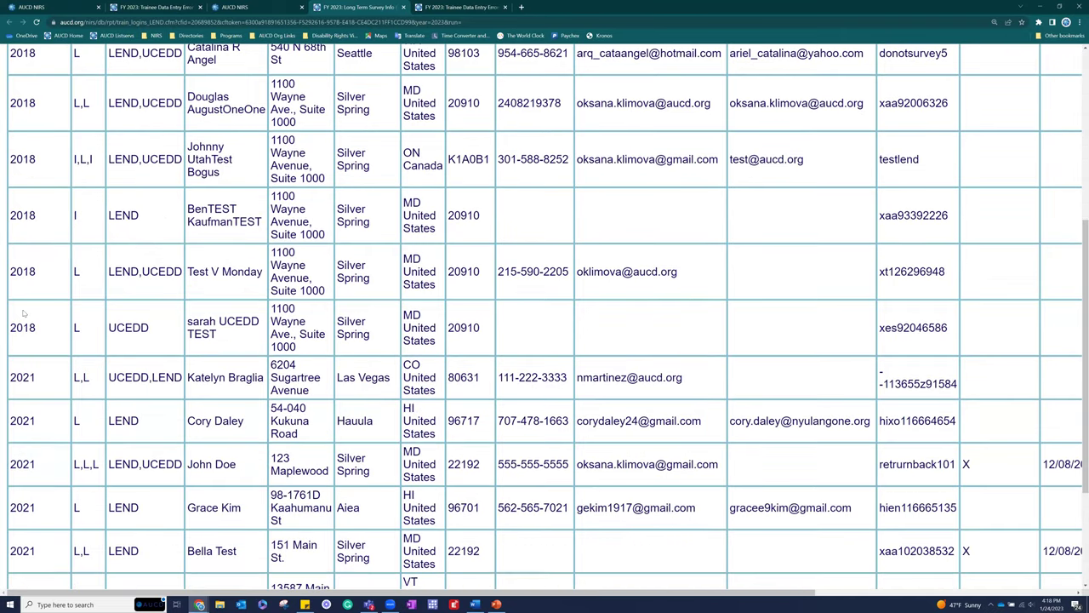
pyautogui.moveTo(3, 336); pyautogui.dragTo(40, 342)
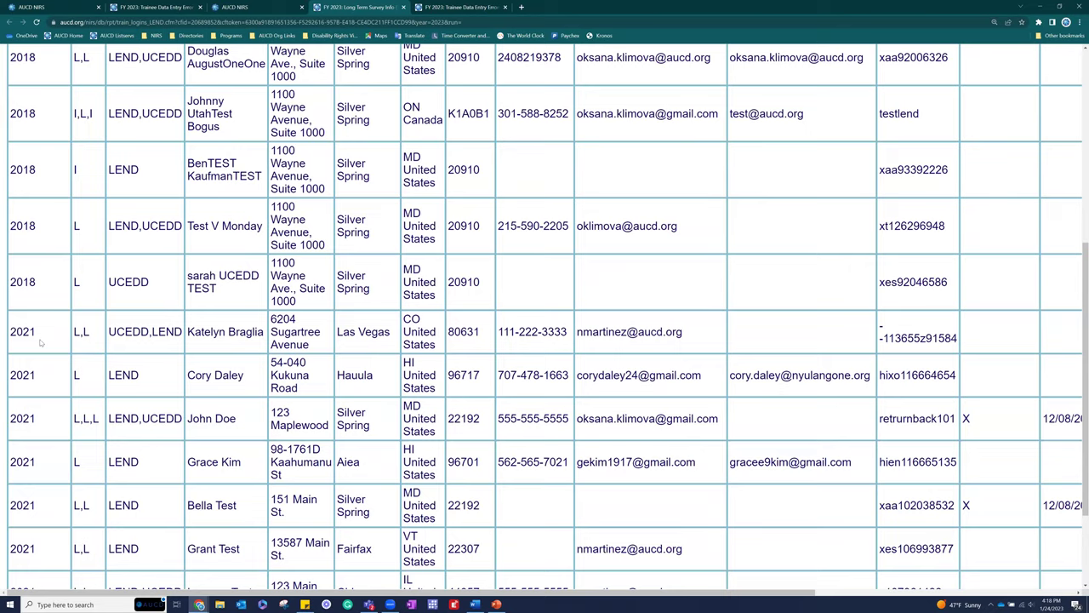
pyautogui.scroll(4, 40, 343)
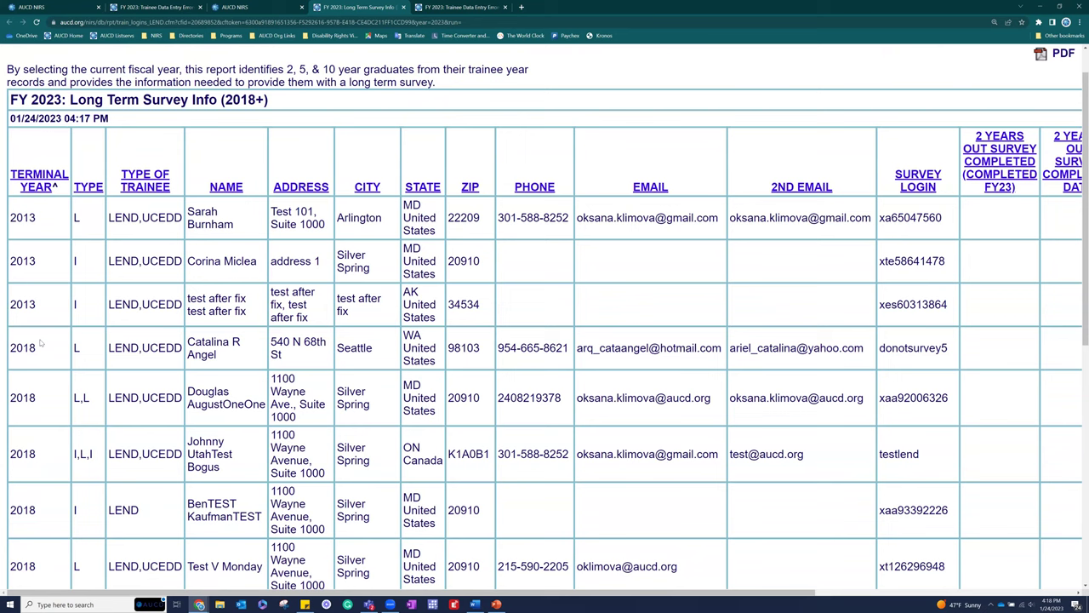
pyautogui.scroll(1, 40, 342)
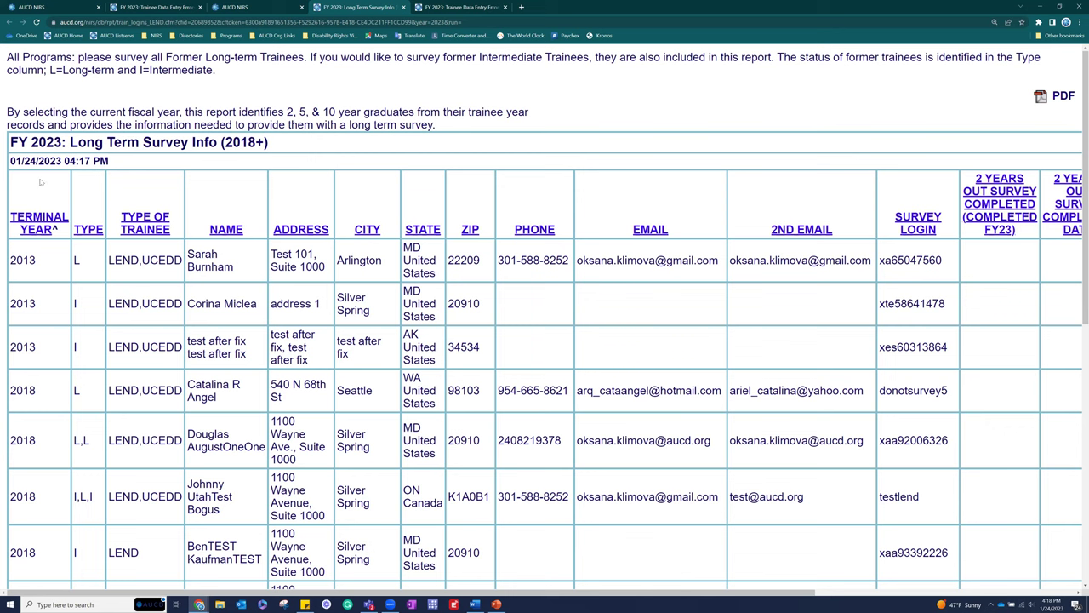
pyautogui.moveTo(8, 143); pyautogui.dragTo(63, 143)
pyautogui.click(14, 142)
pyautogui.moveTo(9, 56); pyautogui.dragTo(324, 100)
pyautogui.click(125, 102)
pyautogui.moveTo(443, 125); pyautogui.dragTo(61, 112)
pyautogui.click(47, 114)
pyautogui.scroll(-5, 10, 561)
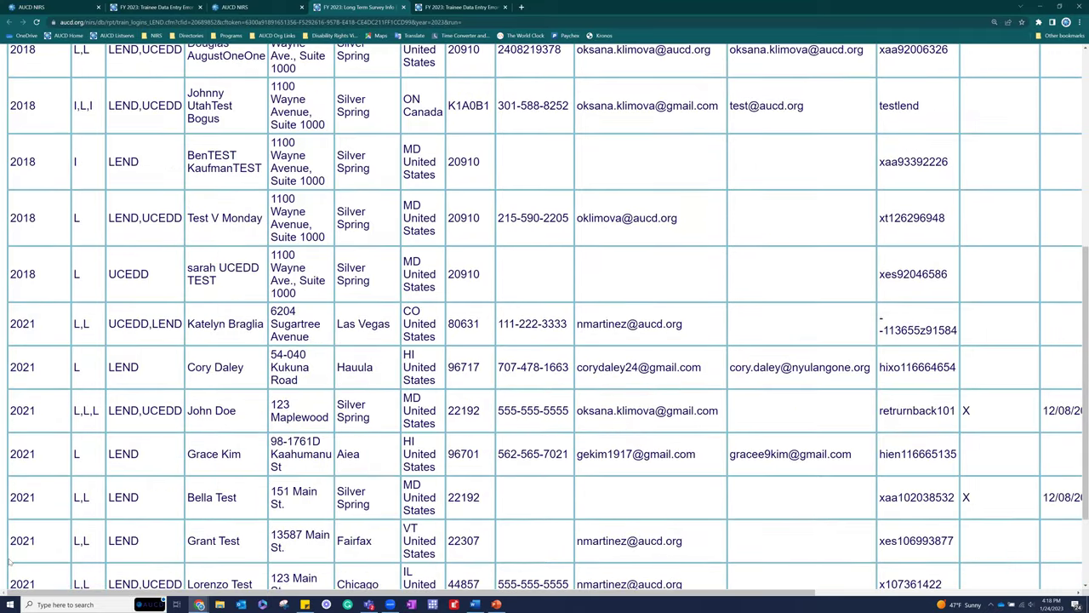
pyautogui.scroll(3, 10, 562)
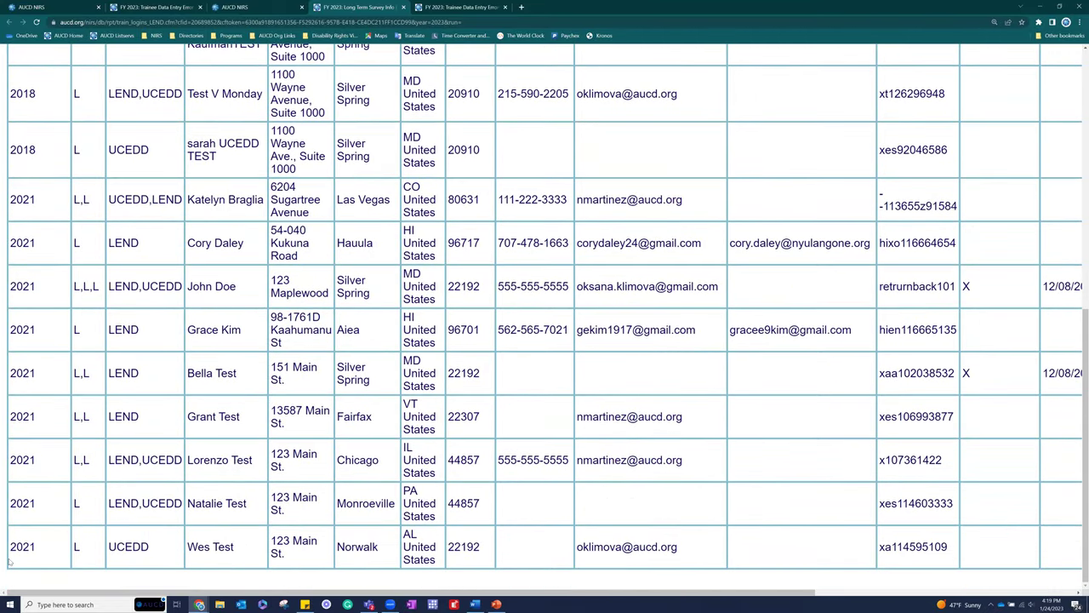
pyautogui.scroll(3, 10, 561)
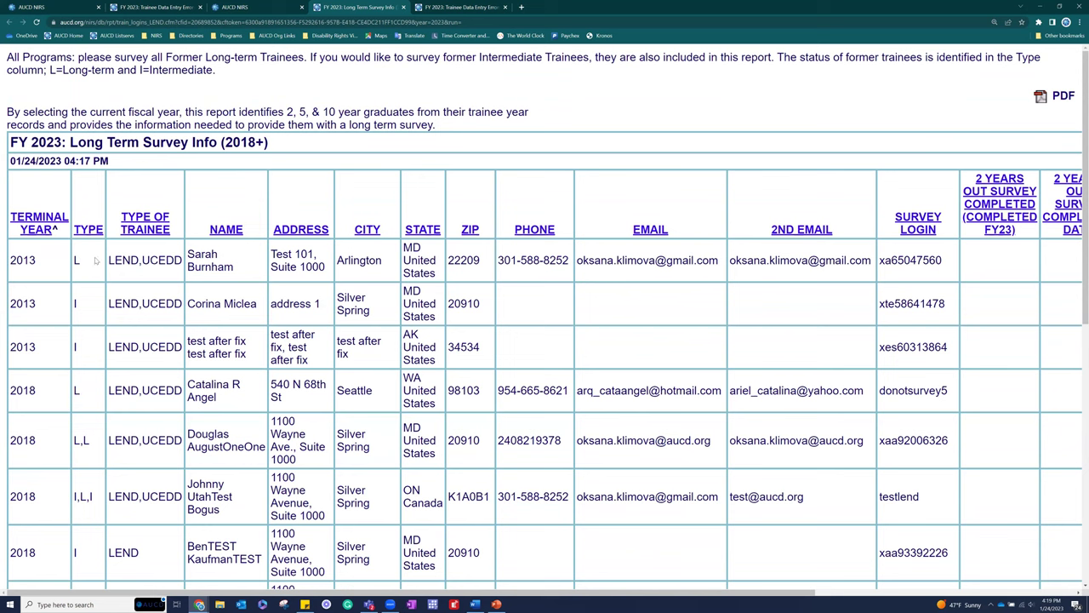
pyautogui.tripleClick(75, 215)
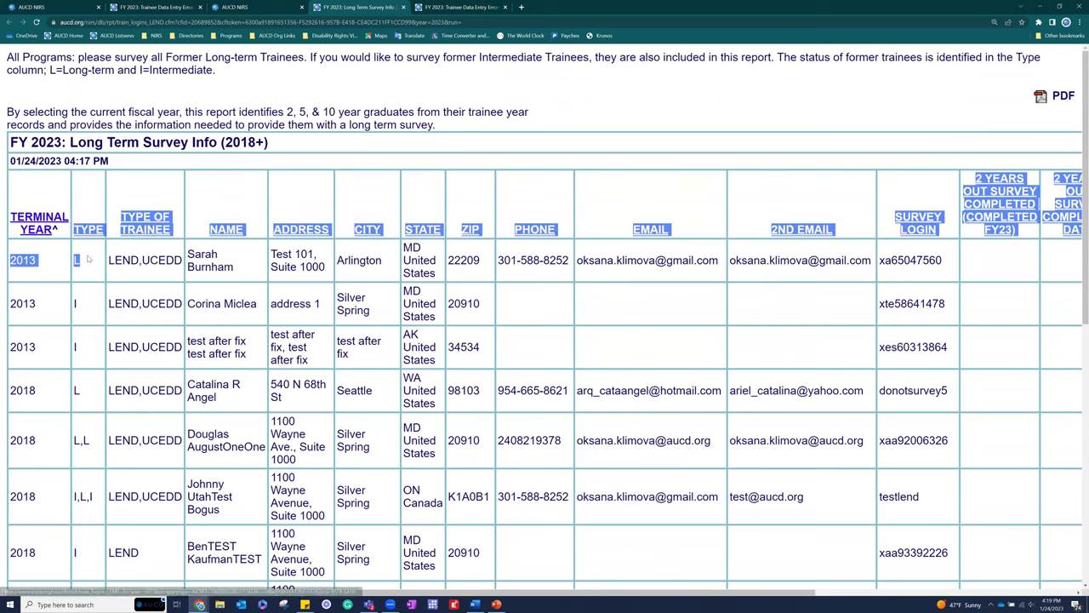
pyautogui.click(89, 262)
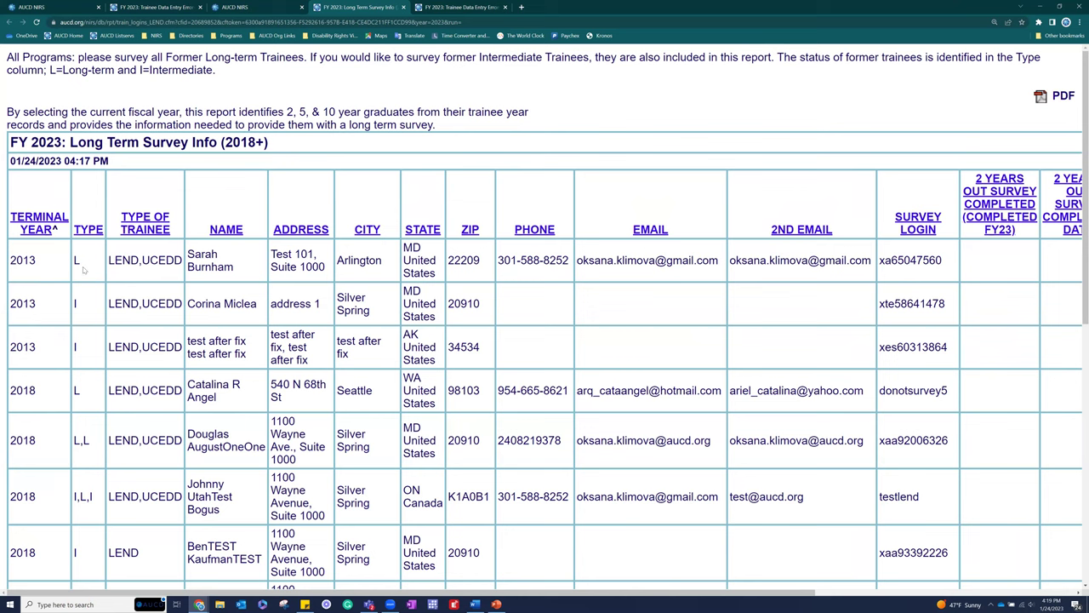
pyautogui.moveTo(108, 259)
pyautogui.mouseDown()
pyautogui.moveTo(167, 260)
pyautogui.moveTo(126, 260)
pyautogui.mouseUp()
pyautogui.click(119, 282)
pyautogui.moveTo(416, 593); pyautogui.dragTo(491, 593)
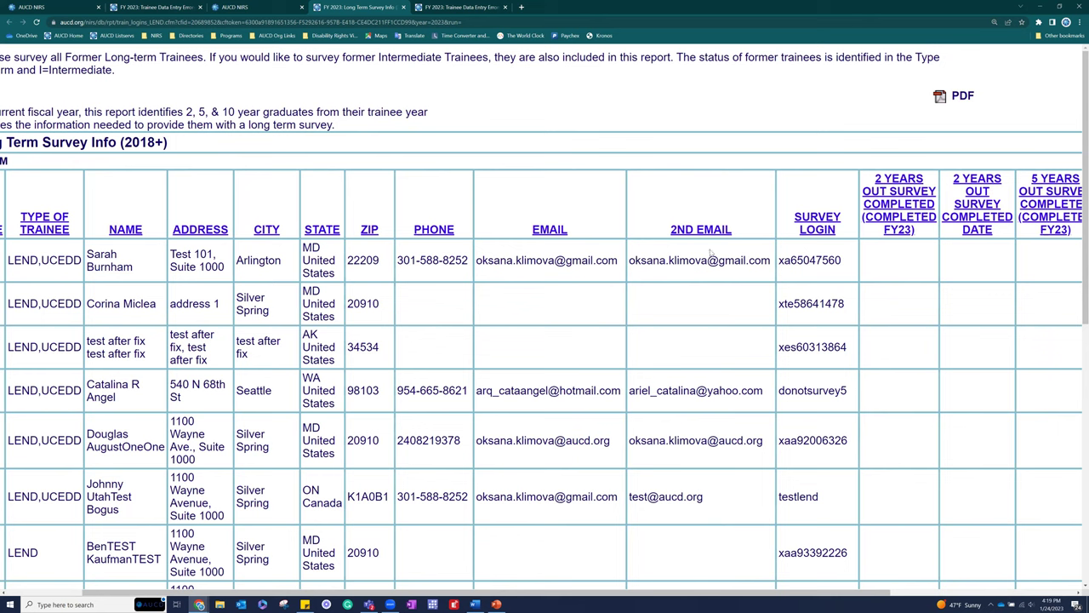
pyautogui.moveTo(842, 262); pyautogui.dragTo(779, 262)
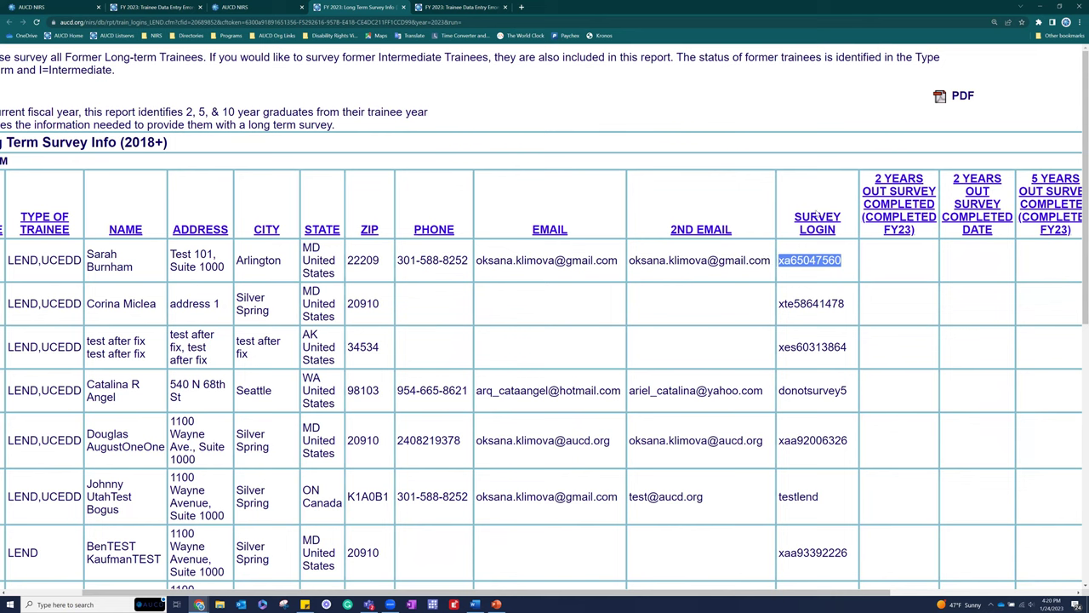
pyautogui.click(795, 261)
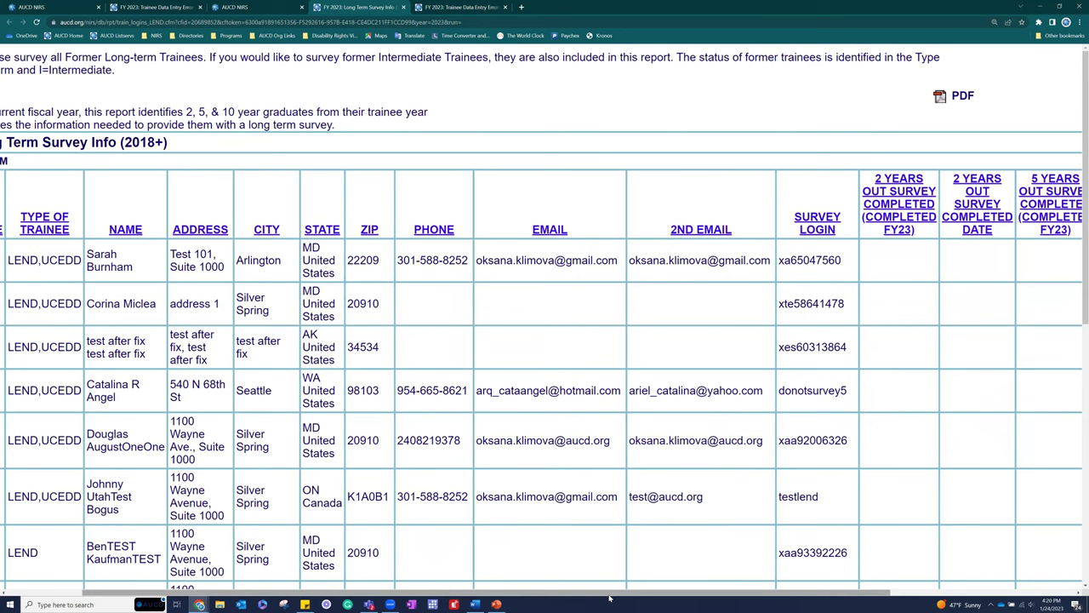
pyautogui.hscroll(-2, 441, 496)
pyautogui.hscroll(-2, 441, 496)
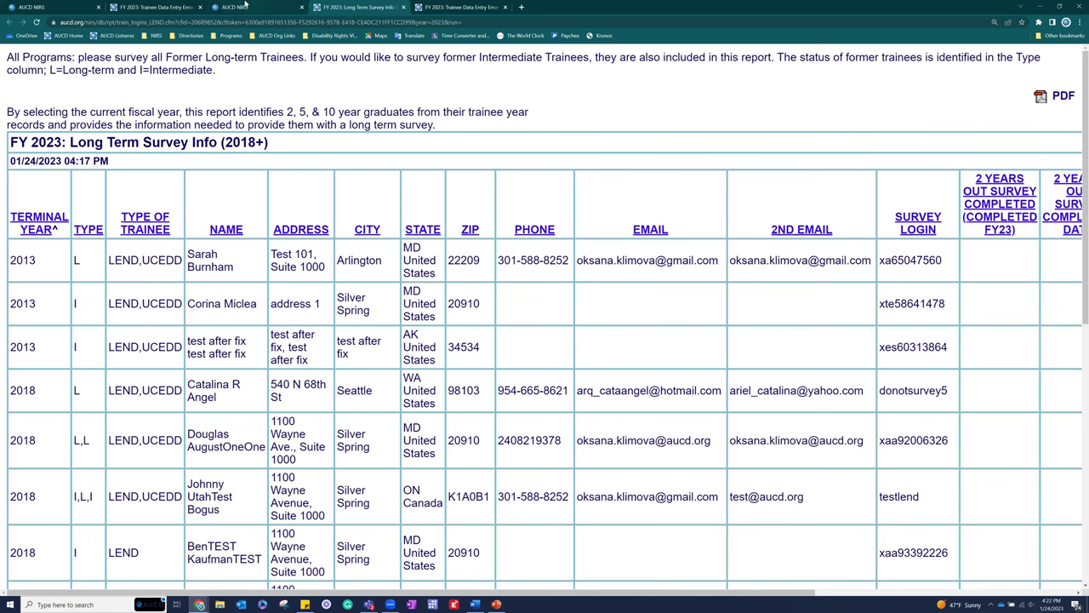
# Return to the AUCD NIRS tab and reopen the Manage Long/Medium Term Trainees list
pyautogui.click(244, 5)
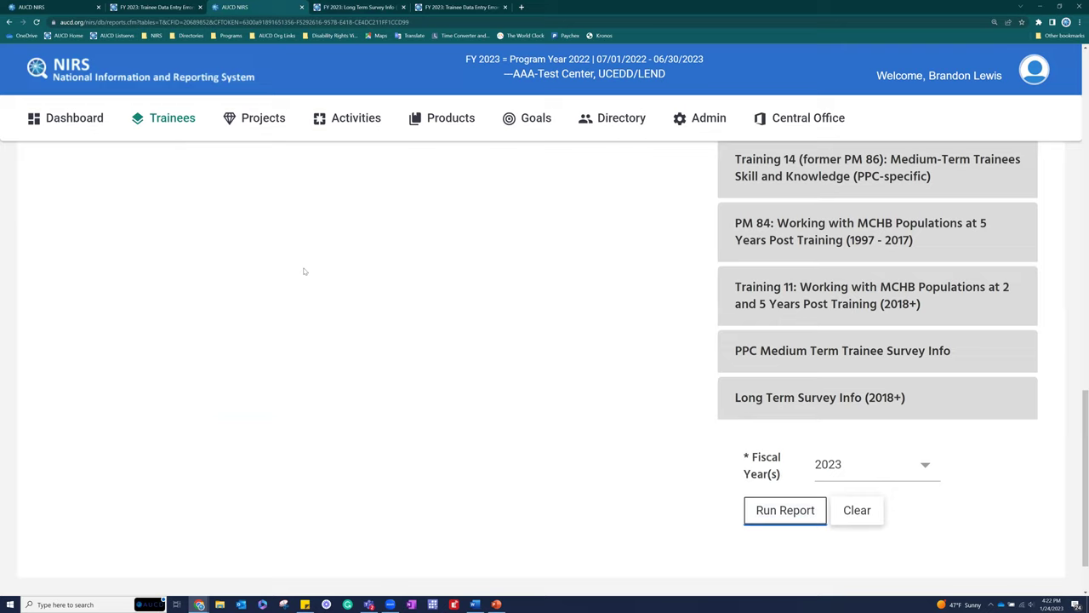
pyautogui.scroll(15, 304, 271)
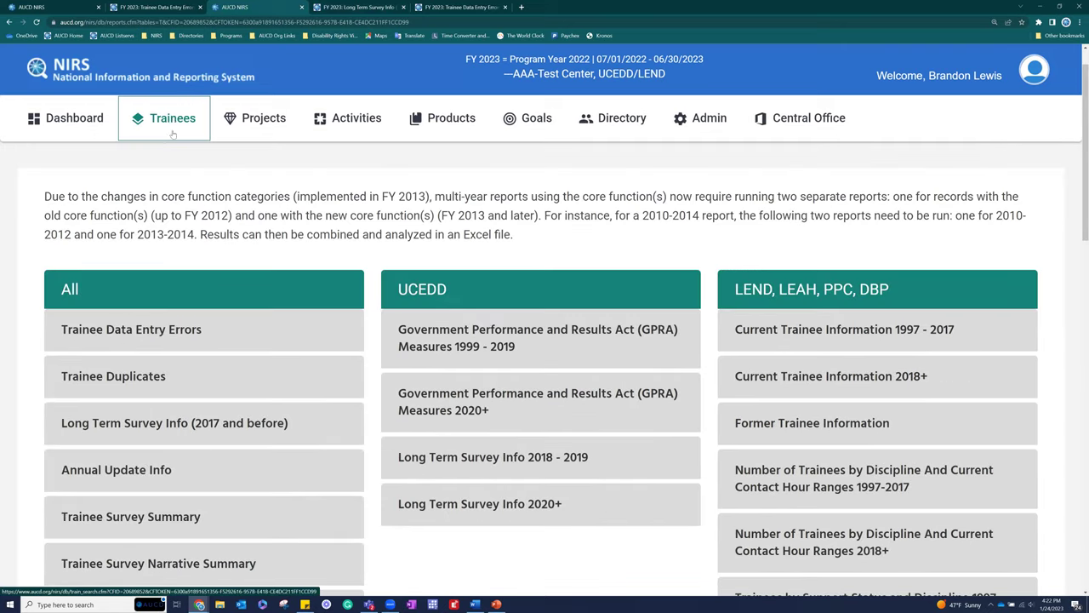
pyautogui.click(173, 132)
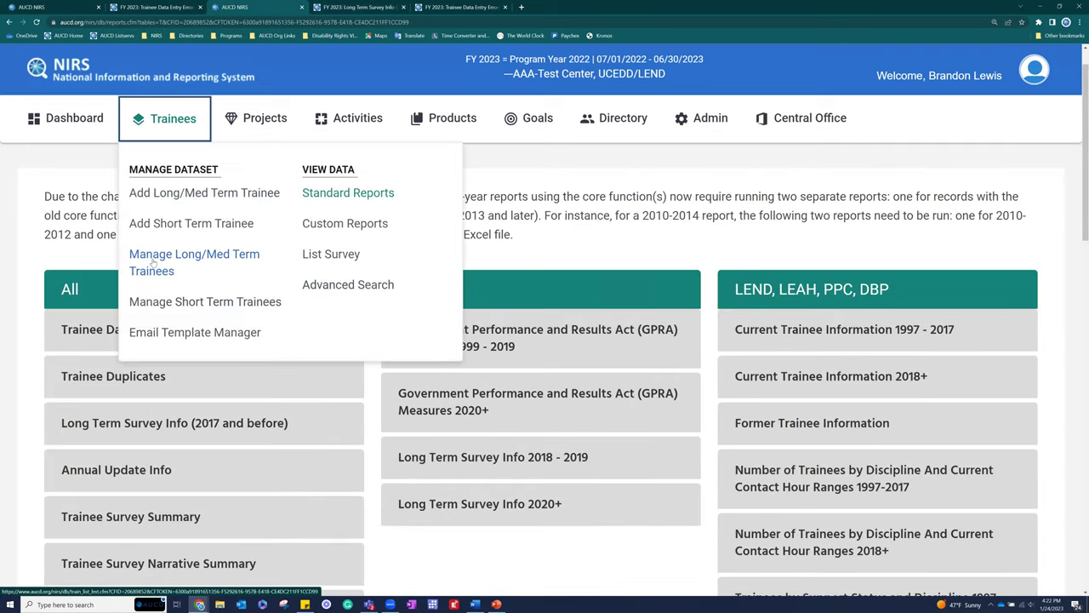
pyautogui.click(153, 264)
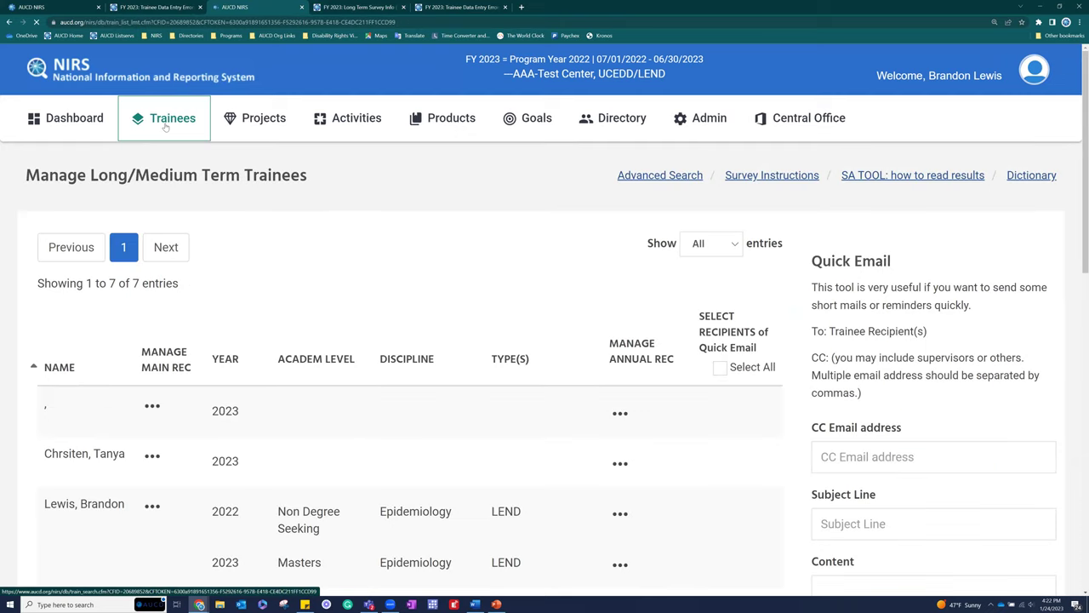
pyautogui.moveTo(161, 129)
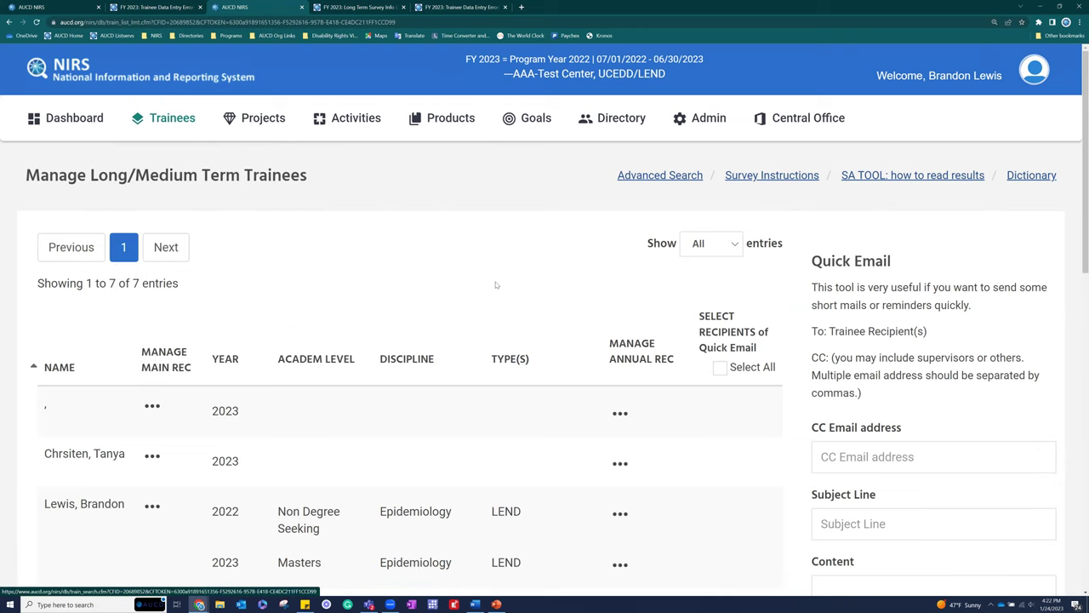
pyautogui.scroll(-2, 170, 357)
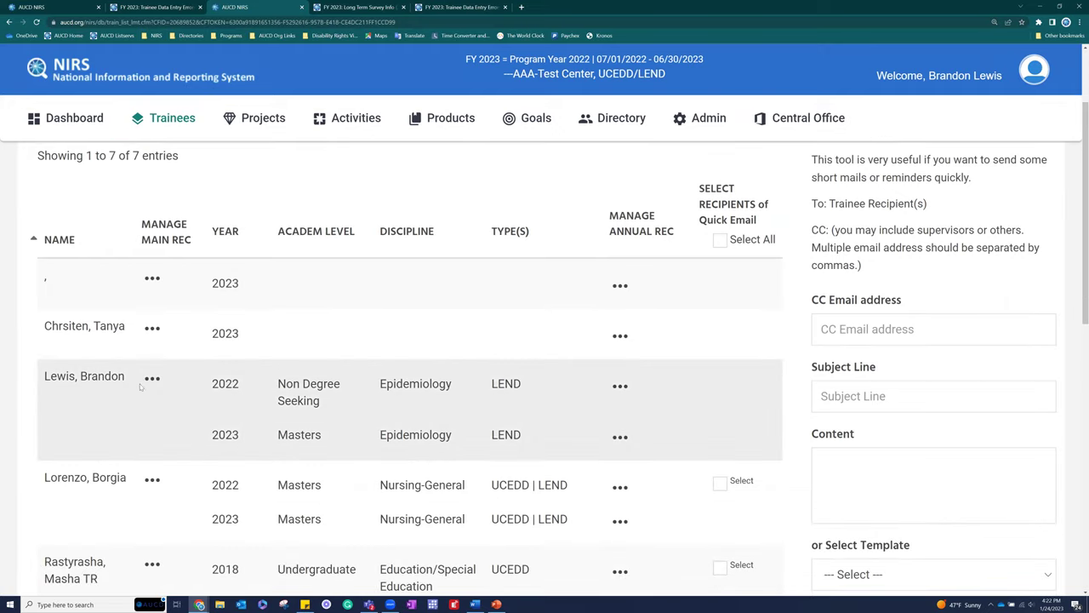
# Open a trainee's record in View mode and scroll to the bottom of the record
pyautogui.click(152, 379)
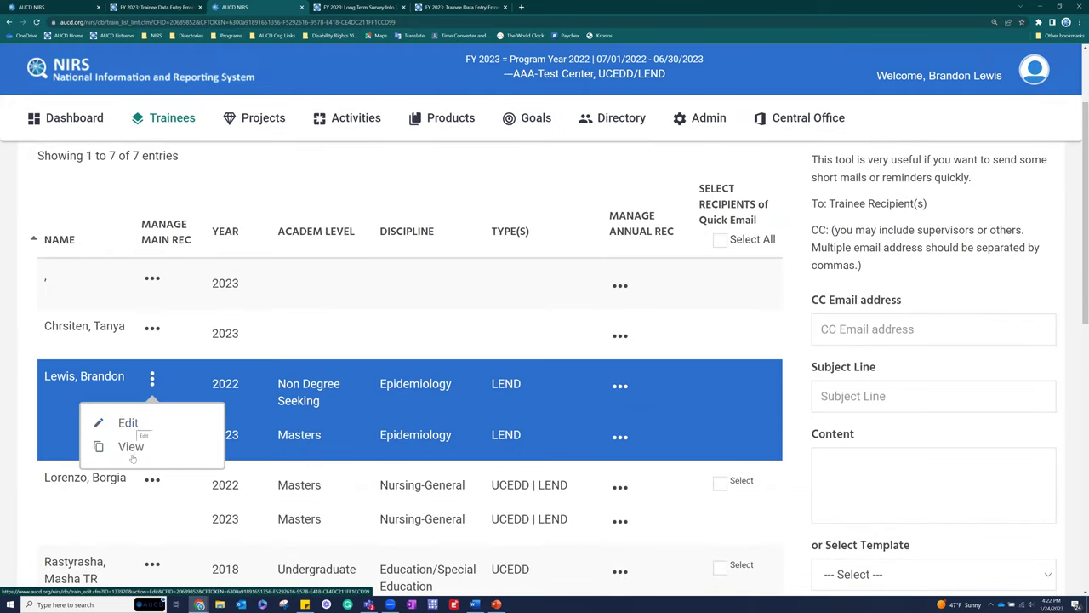
pyautogui.click(132, 444)
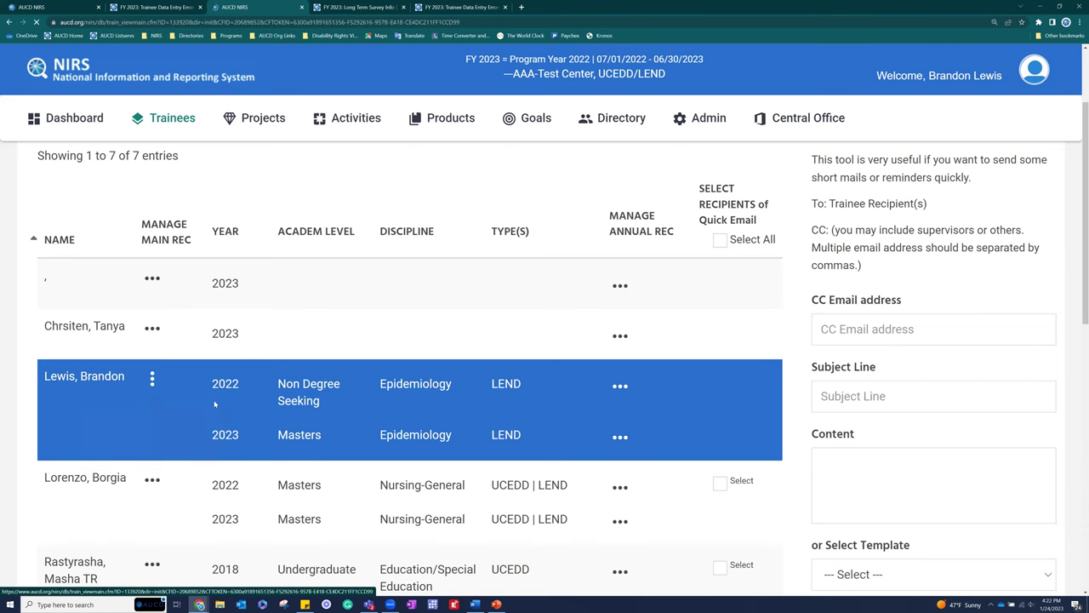
pyautogui.moveTo(1084, 199); pyautogui.dragTo(1063, 509)
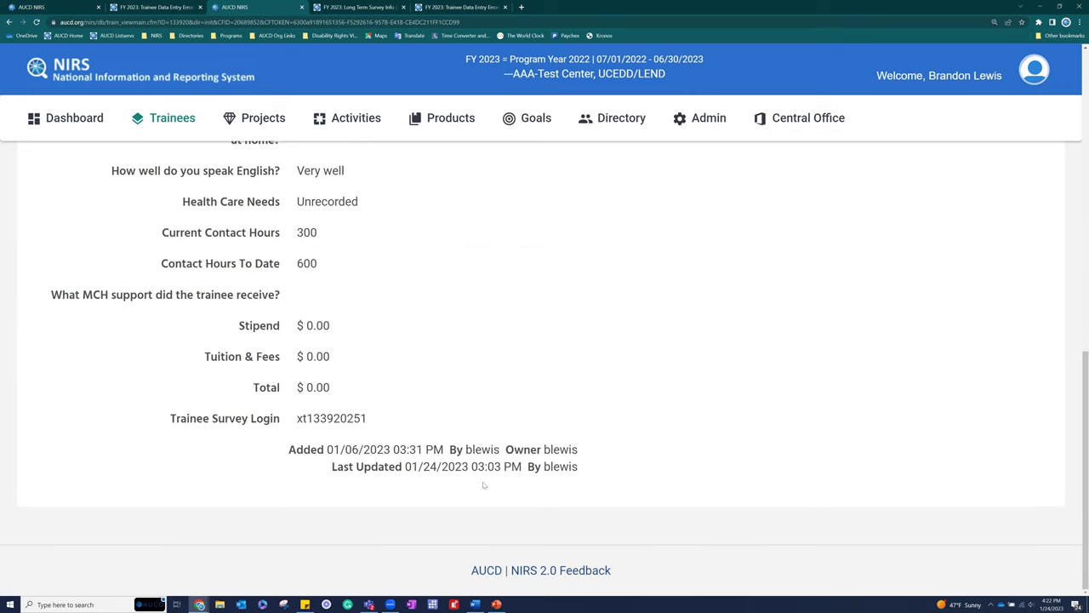
# Highlight the Trainee Survey Login label and its value
pyautogui.moveTo(366, 418); pyautogui.dragTo(293, 417)
pyautogui.click(299, 416)
pyautogui.moveTo(169, 418); pyautogui.dragTo(375, 418)
pyautogui.click(371, 422)
pyautogui.moveTo(366, 418); pyautogui.dragTo(296, 417)
pyautogui.rightClick(297, 418)
pyautogui.click(319, 419)
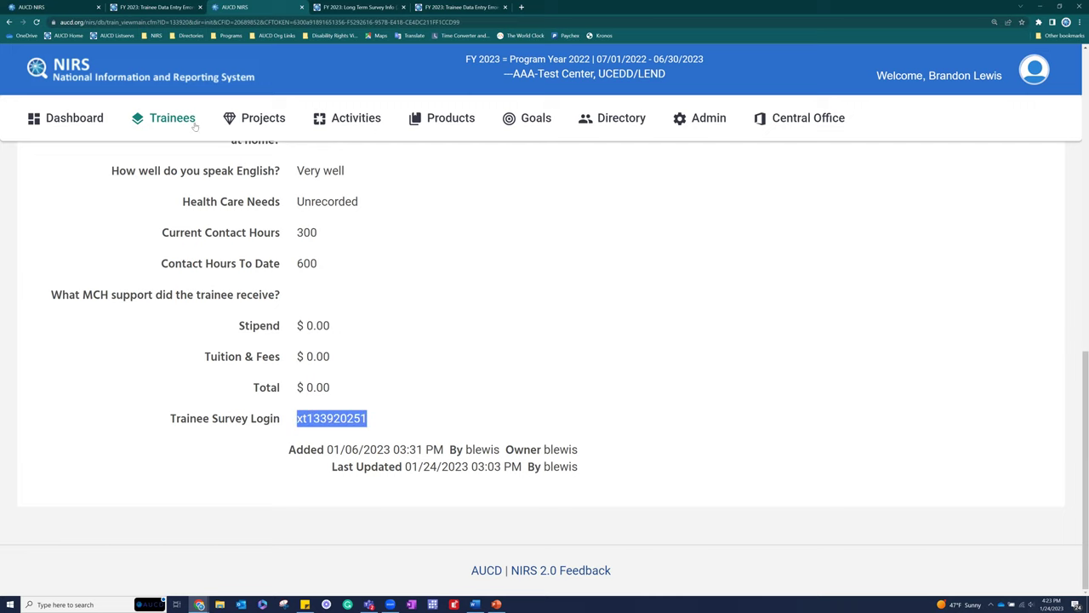
pyautogui.click(167, 107)
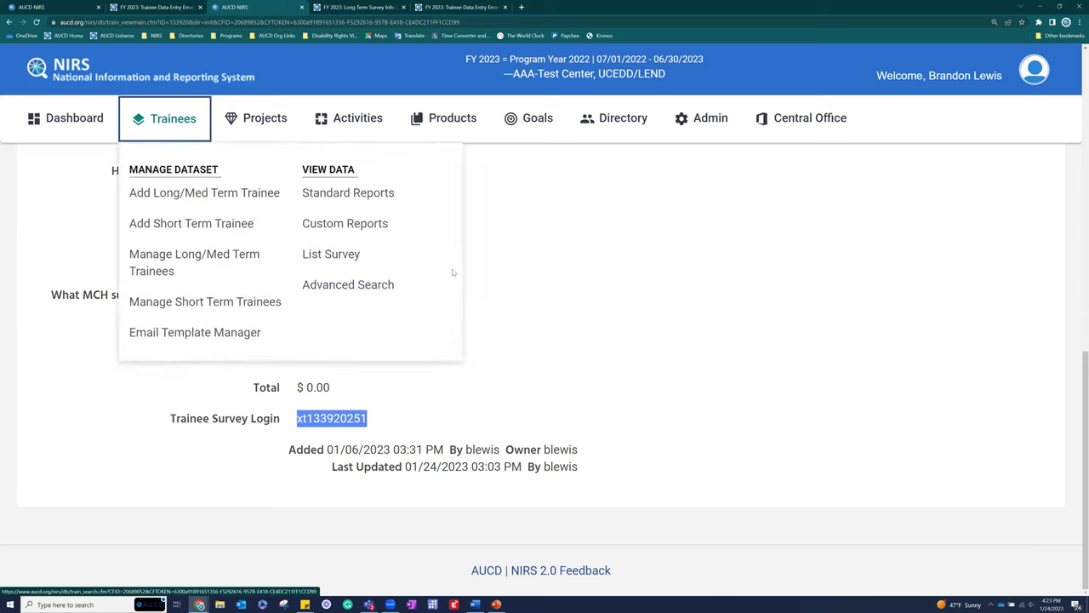
pyautogui.click(605, 261)
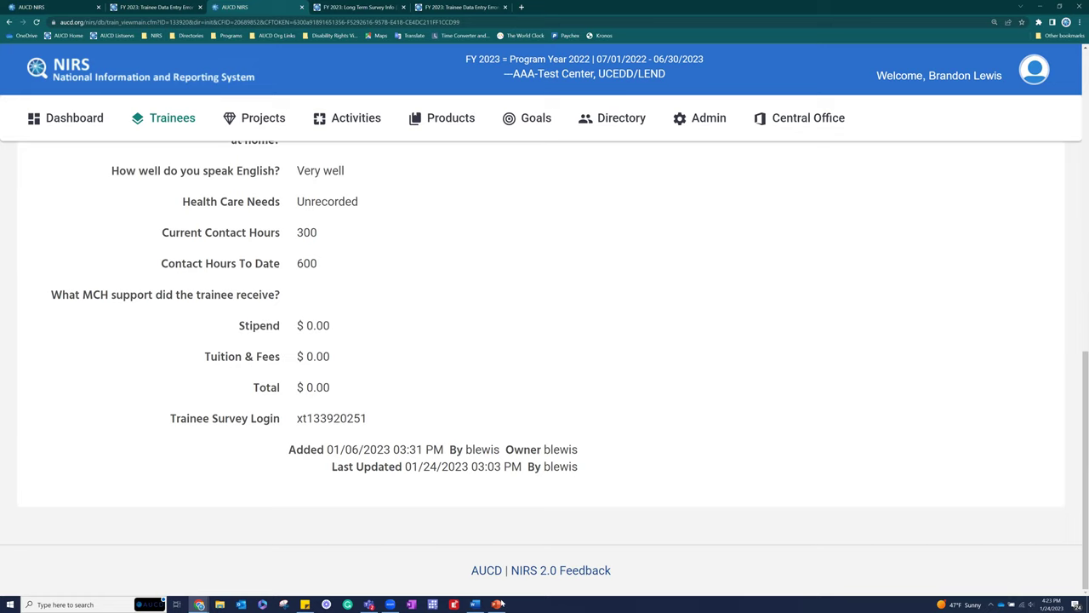
pyautogui.moveTo(509, 603)
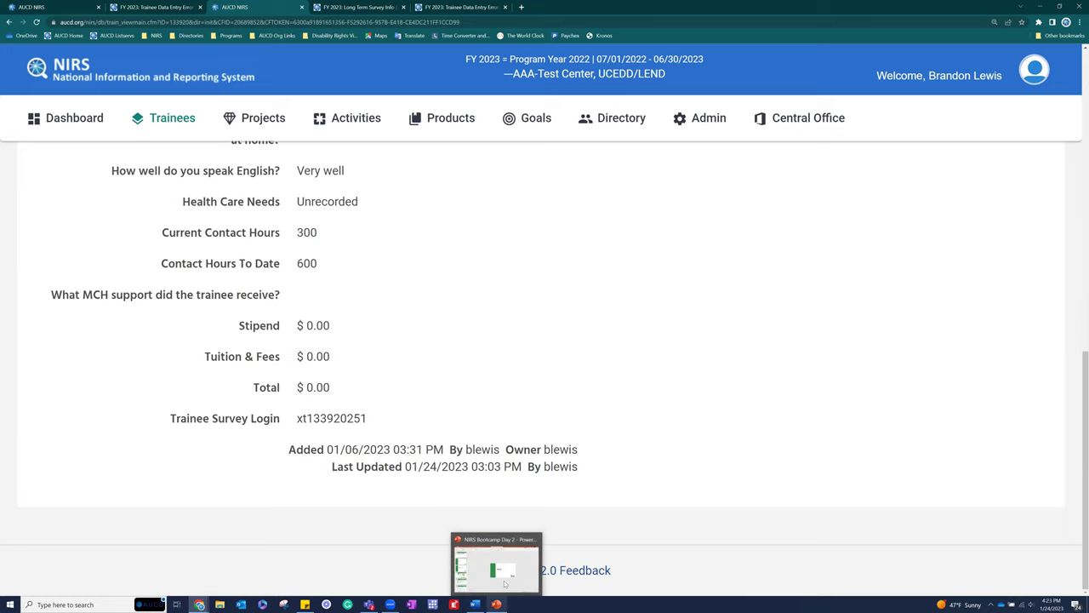
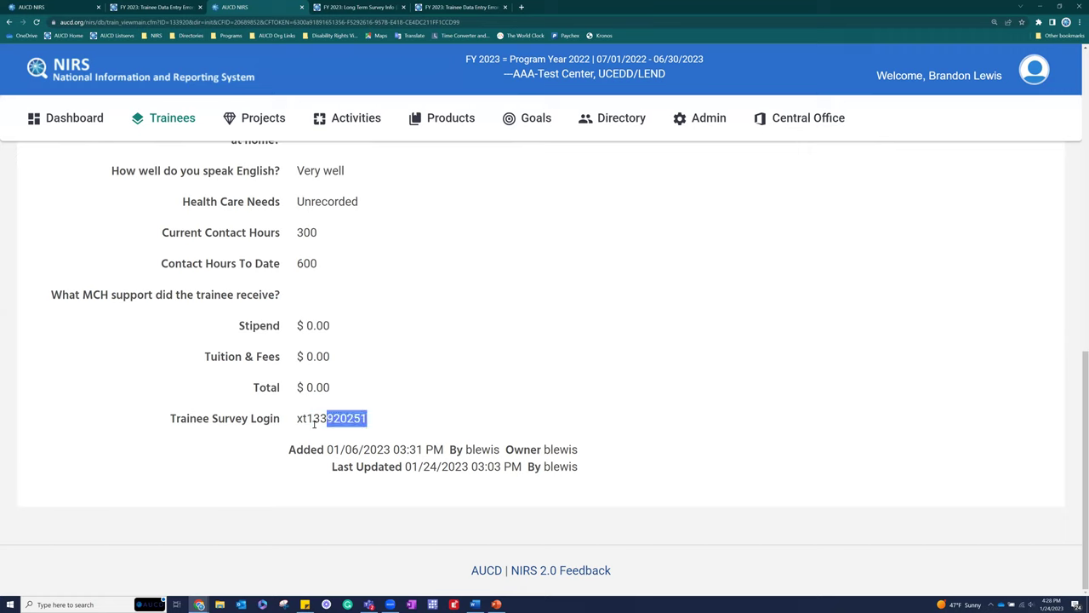
# Select and copy the whole Trainee Survey Login value
pyautogui.rightClick(309, 420)
pyautogui.click(326, 431)
pyautogui.click(383, 382)
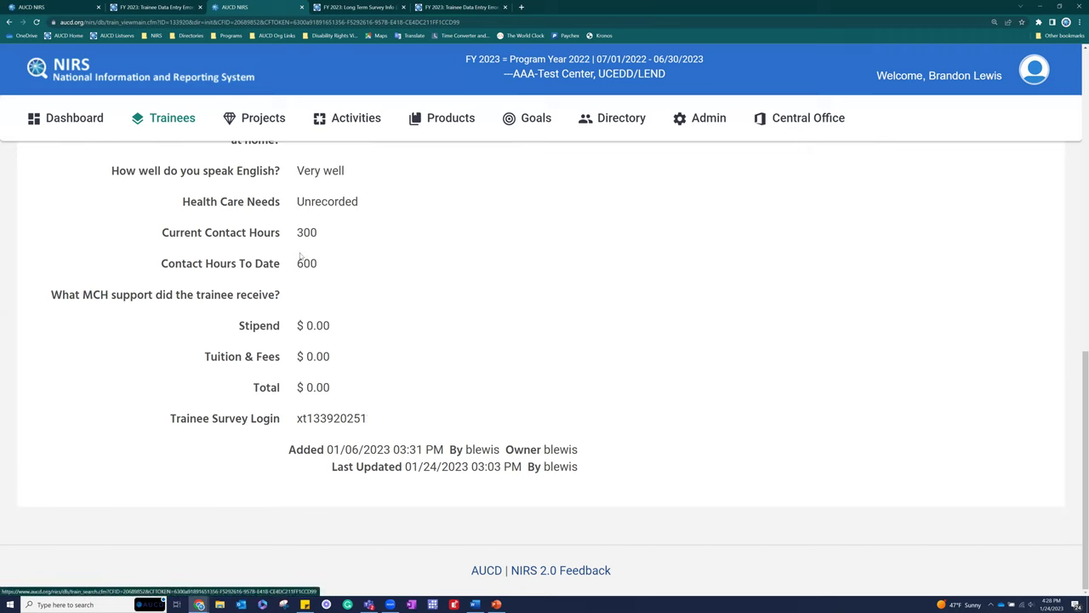
pyautogui.moveTo(370, 420); pyautogui.dragTo(297, 420)
pyautogui.rightClick(313, 423)
pyautogui.click(329, 432)
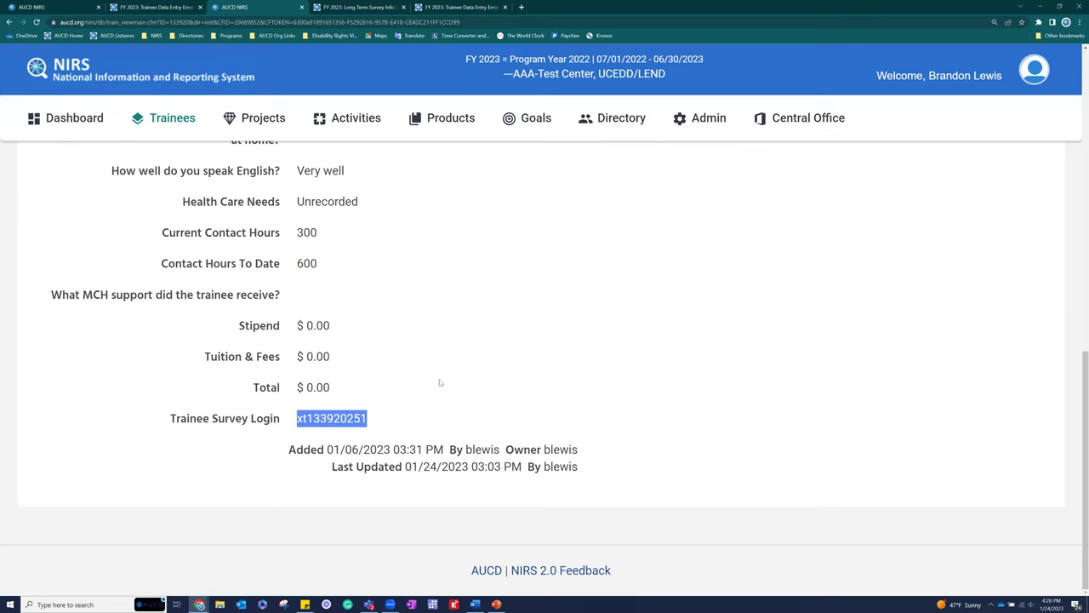
# Open the User's Guide survey instructions and scroll to the LEND and UCEDD-only survey URLs
pyautogui.scroll(1, 436, 343)
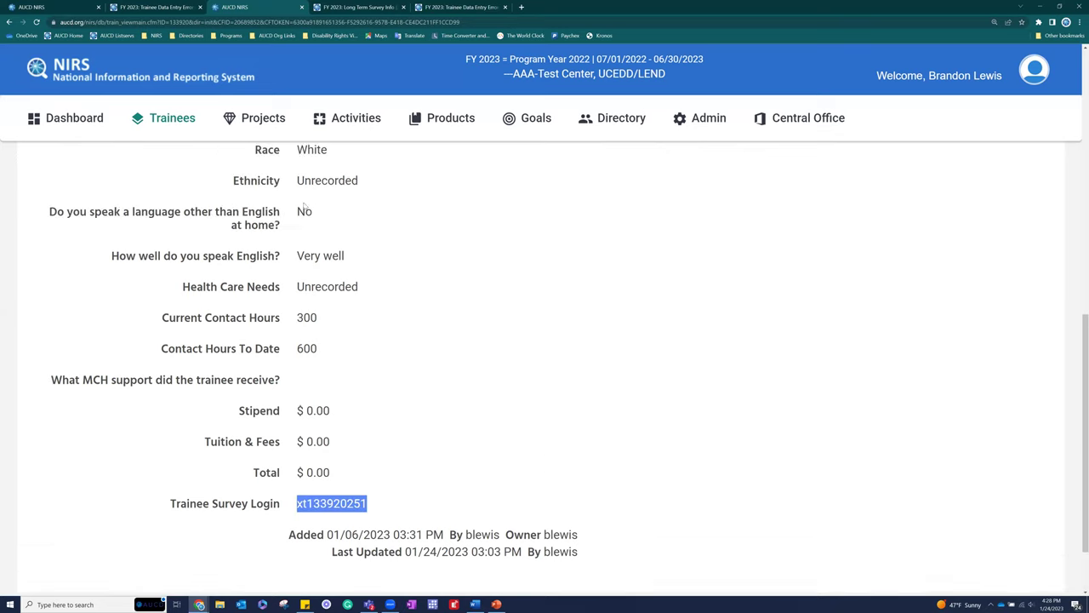
pyautogui.click(174, 124)
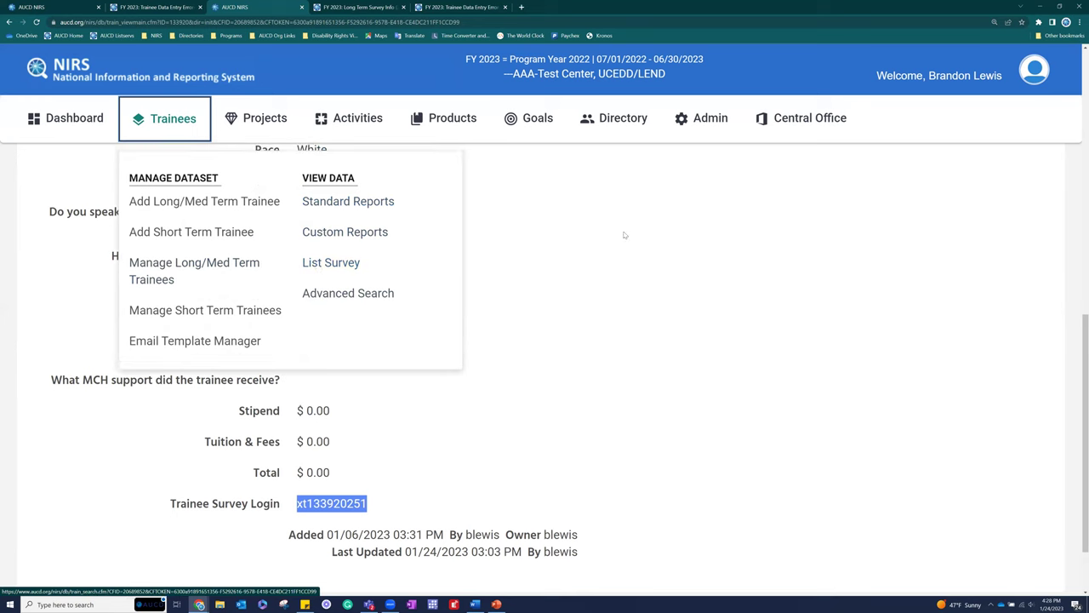
pyautogui.scroll(10, 624, 235)
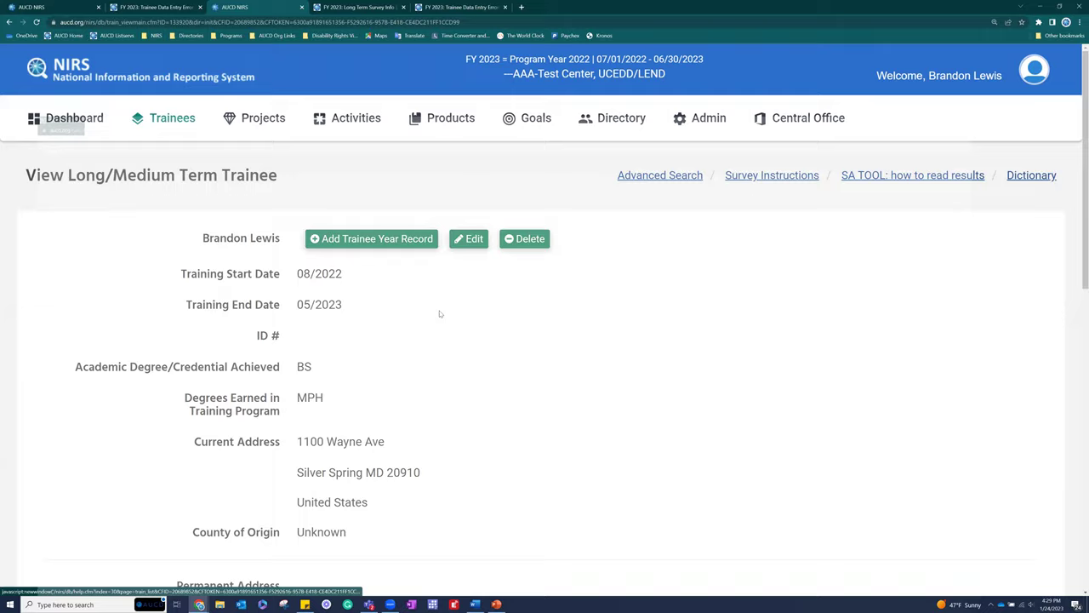
pyautogui.scroll(-8, 465, 346)
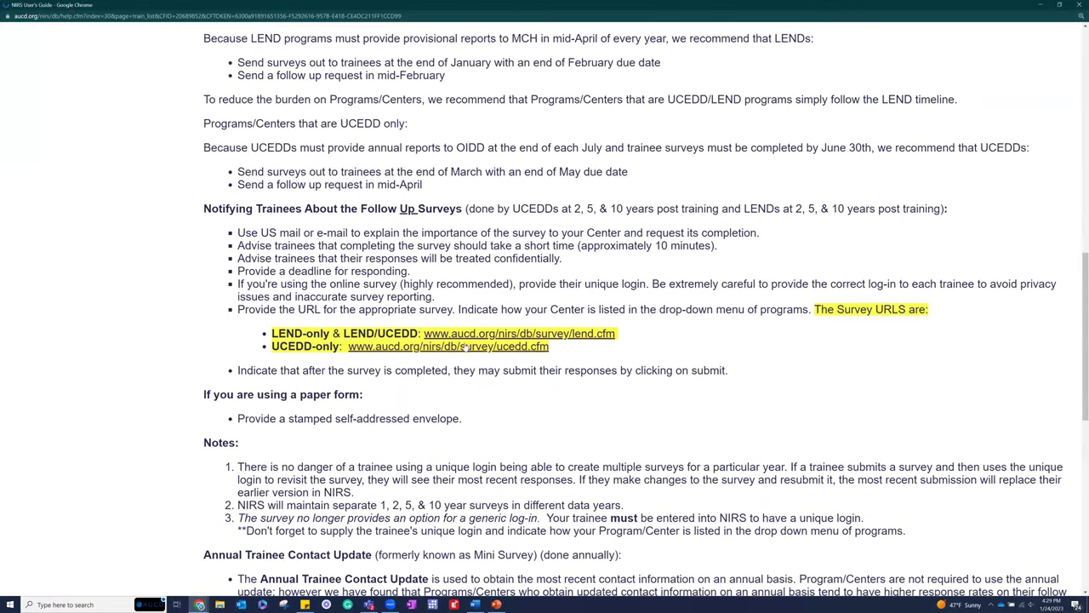
# Open the LEND/UCEDD follow-up survey login page and look through the Center Name list without choosing
pyautogui.click(466, 333)
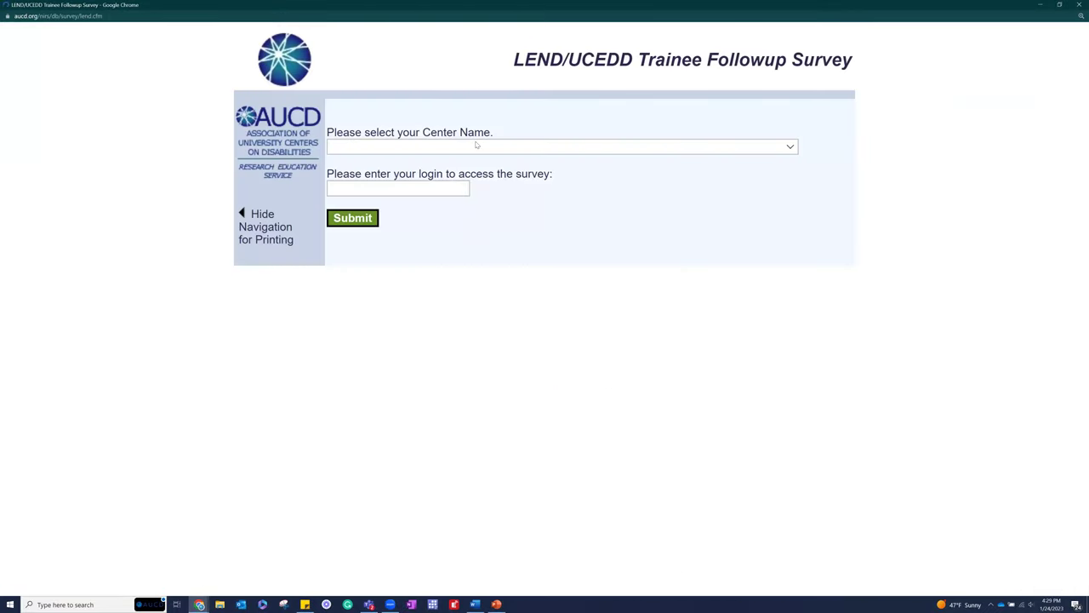
pyautogui.click(476, 146)
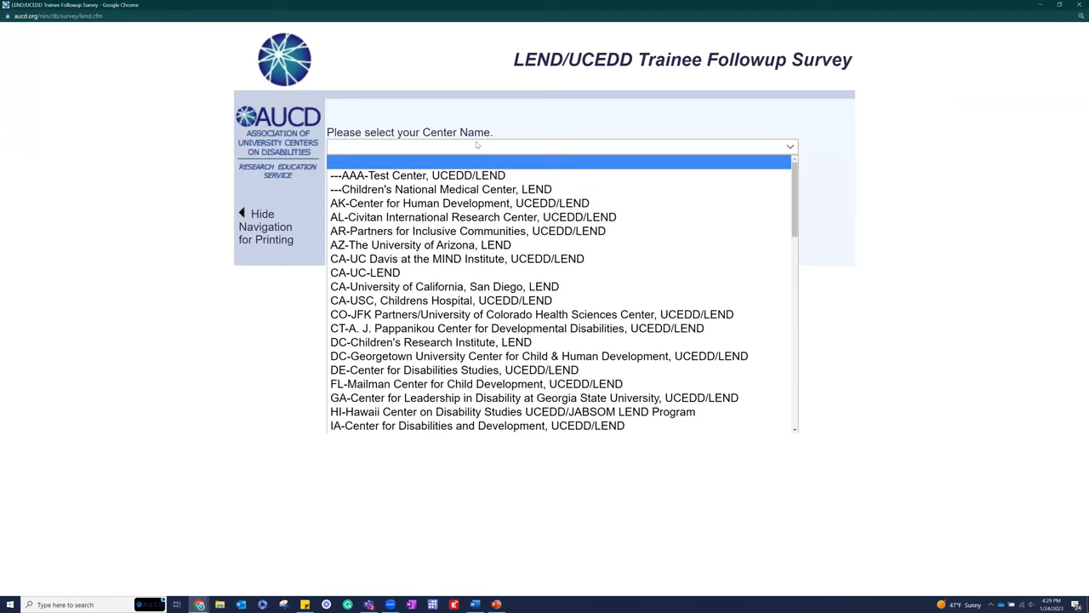
pyautogui.click(477, 146)
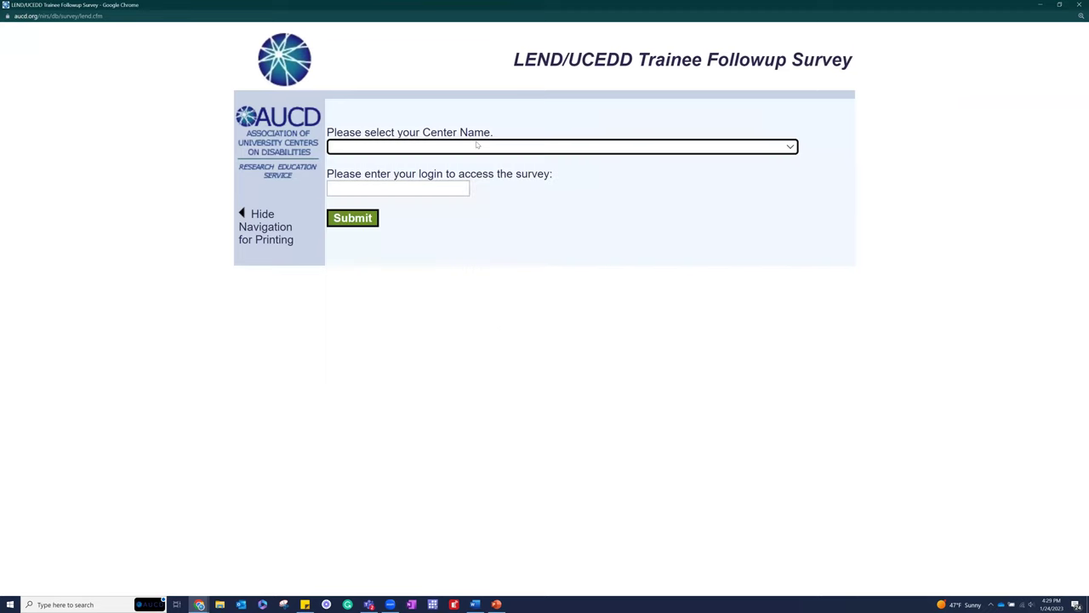
pyautogui.click(478, 145)
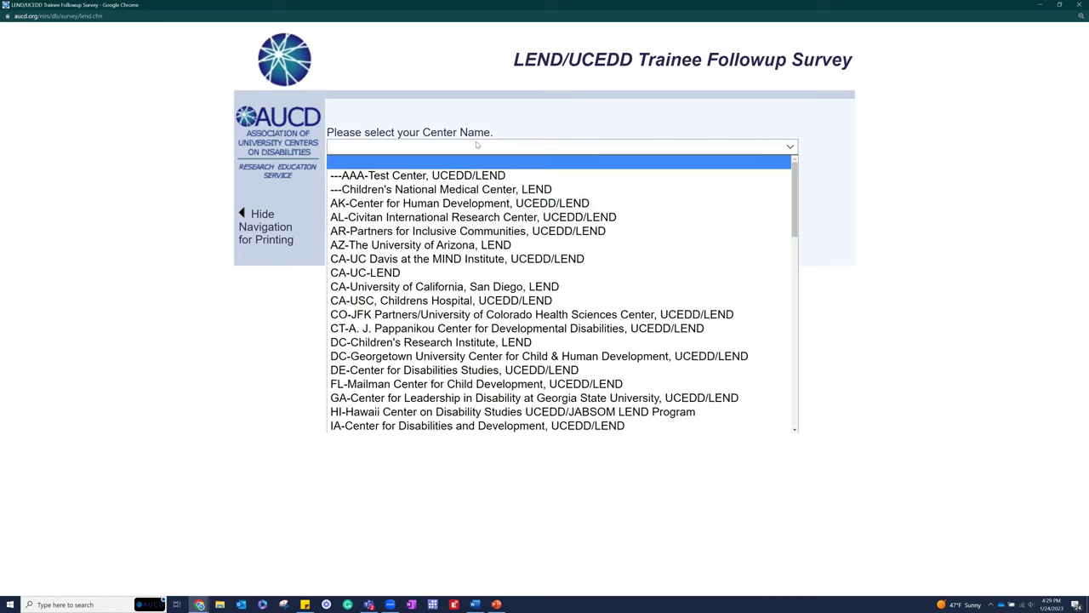
pyautogui.click(504, 149)
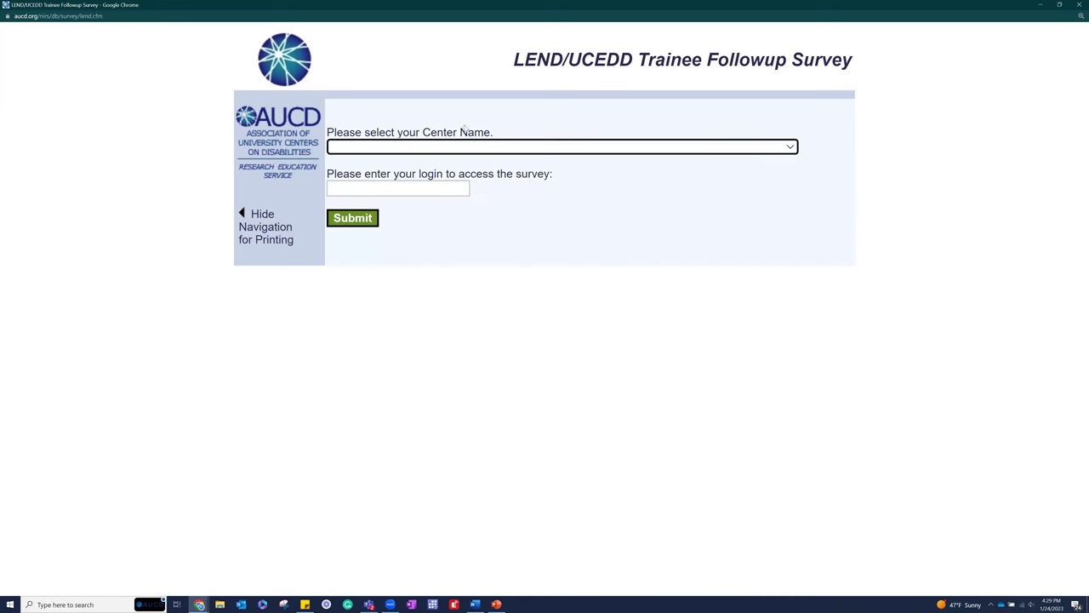
pyautogui.click(444, 146)
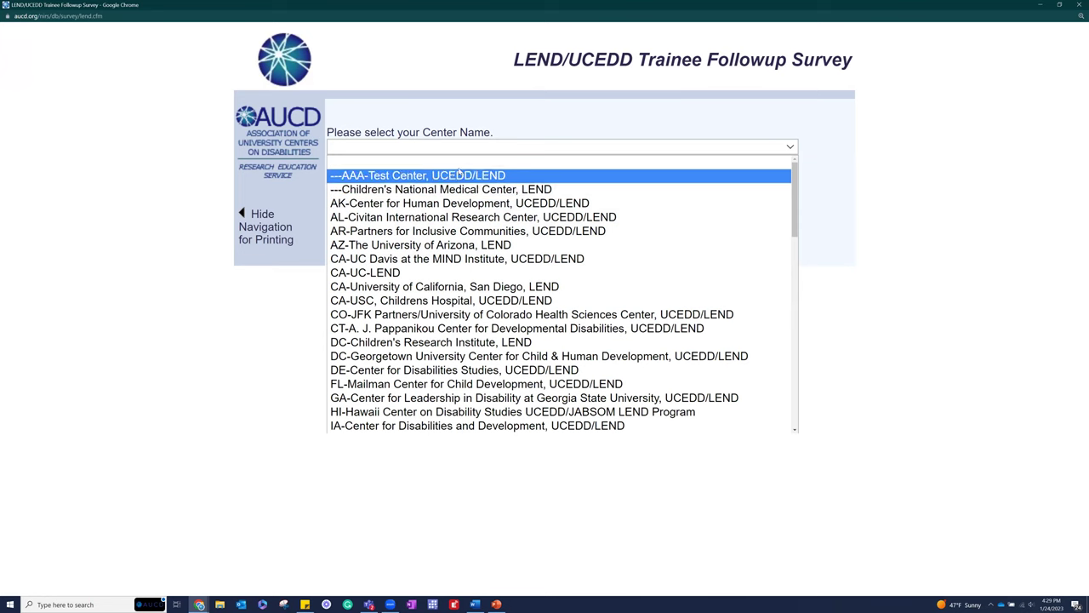
pyautogui.click(565, 133)
# Shrink the survey window out of the way and bring the NIRS trainee record forward
pyautogui.doubleClick(930, 6)
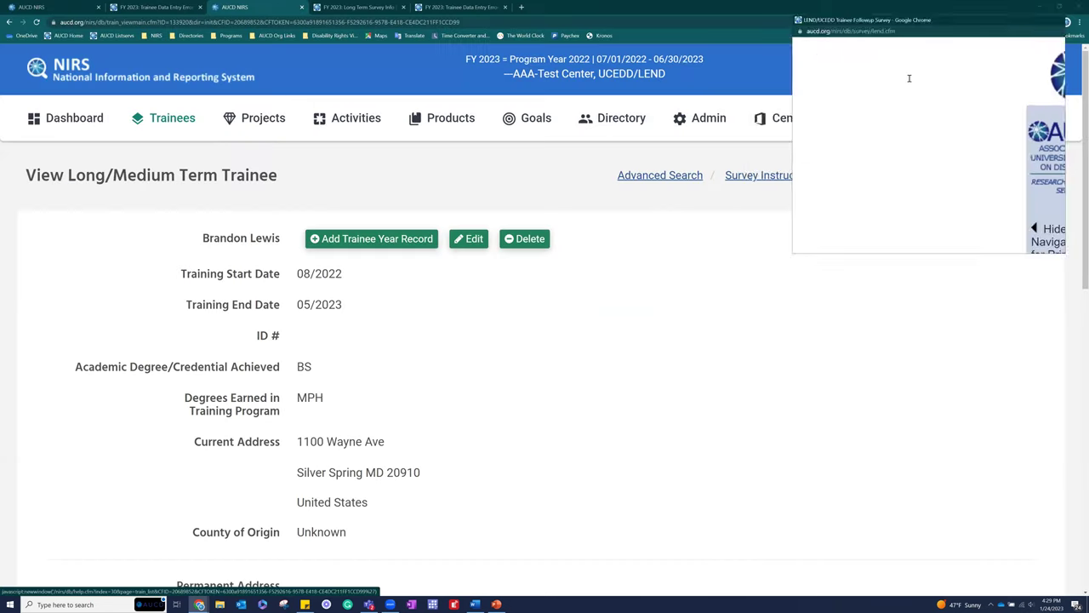
pyautogui.moveTo(851, 6); pyautogui.dragTo(800, 139)
pyautogui.click(515, 74)
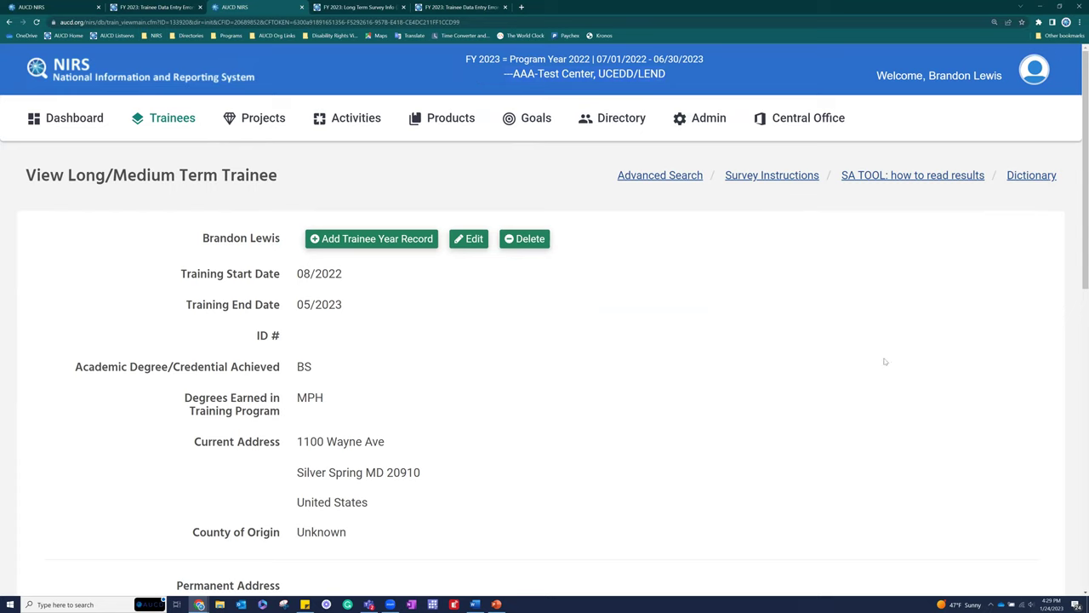
# Log into the survey under ---AAA-Test Center, UCEDD/LEND with the pasted trainee login
pyautogui.moveTo(199, 604)
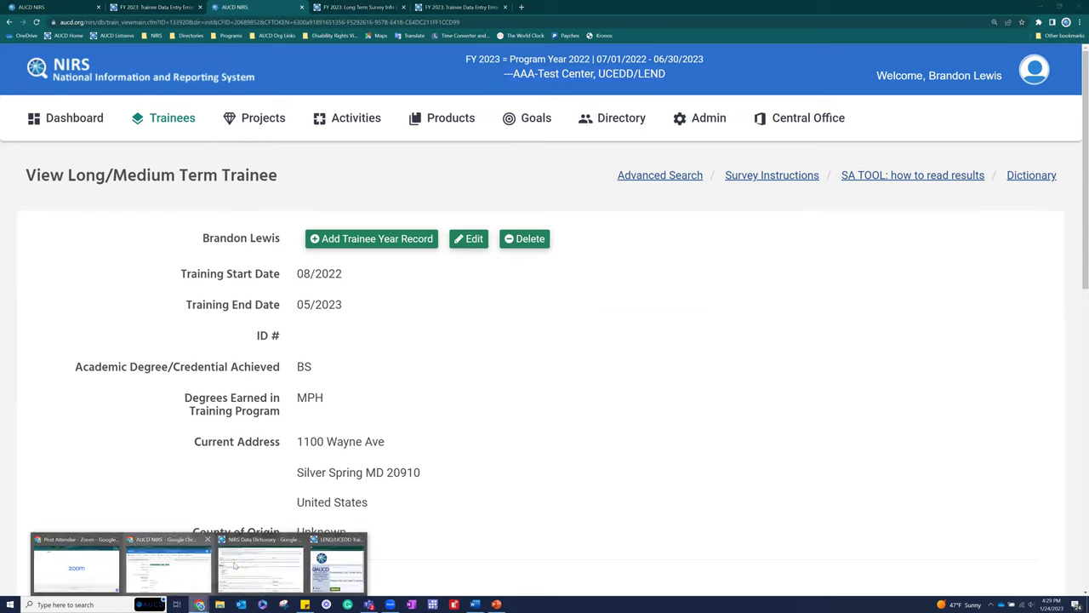
pyautogui.click(323, 572)
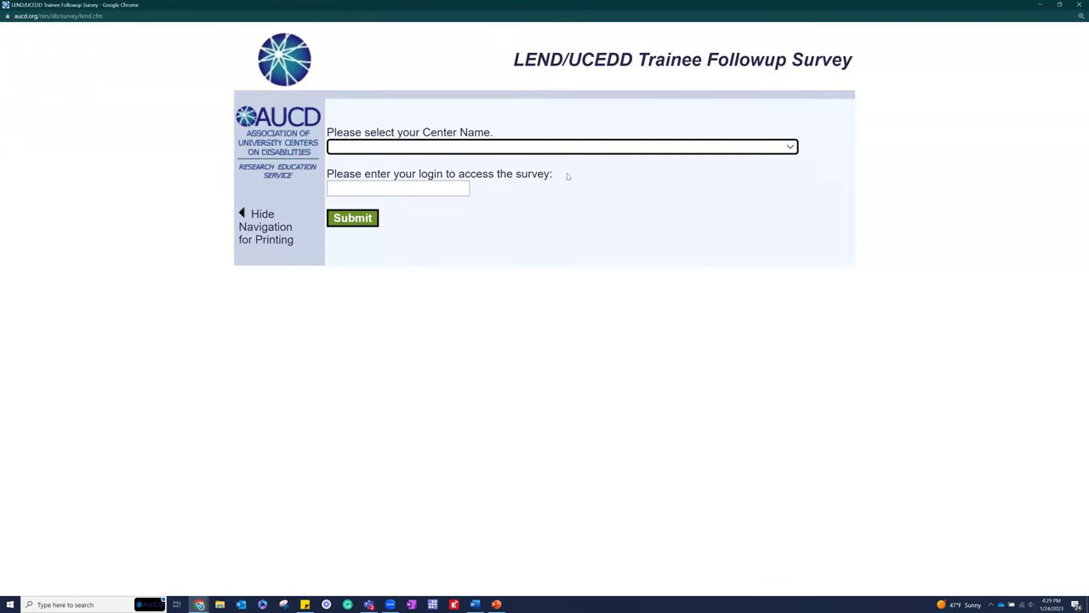
pyautogui.click(573, 144)
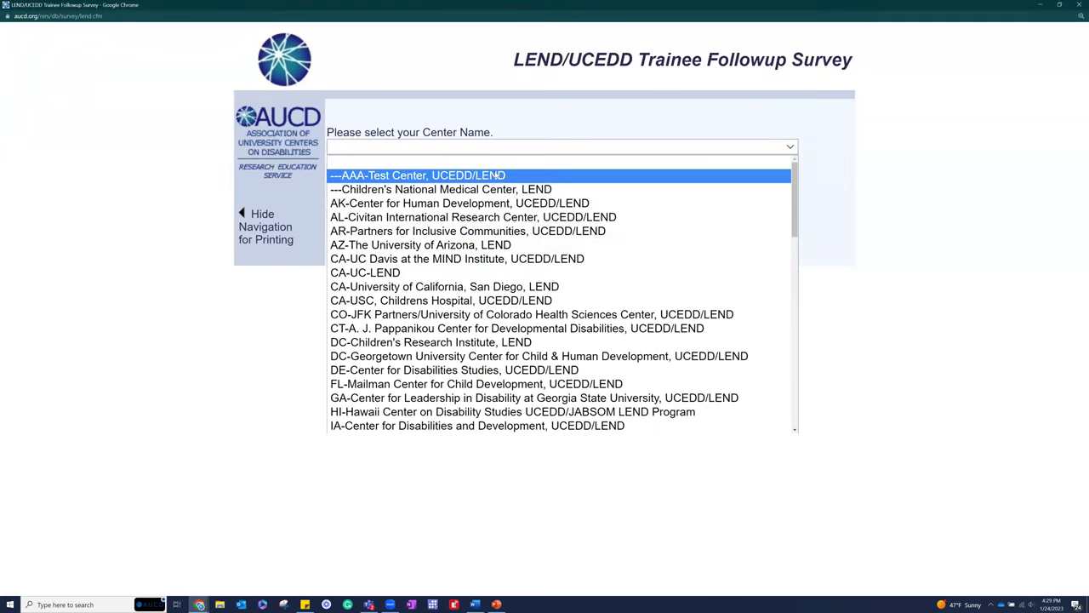
pyautogui.click(492, 175)
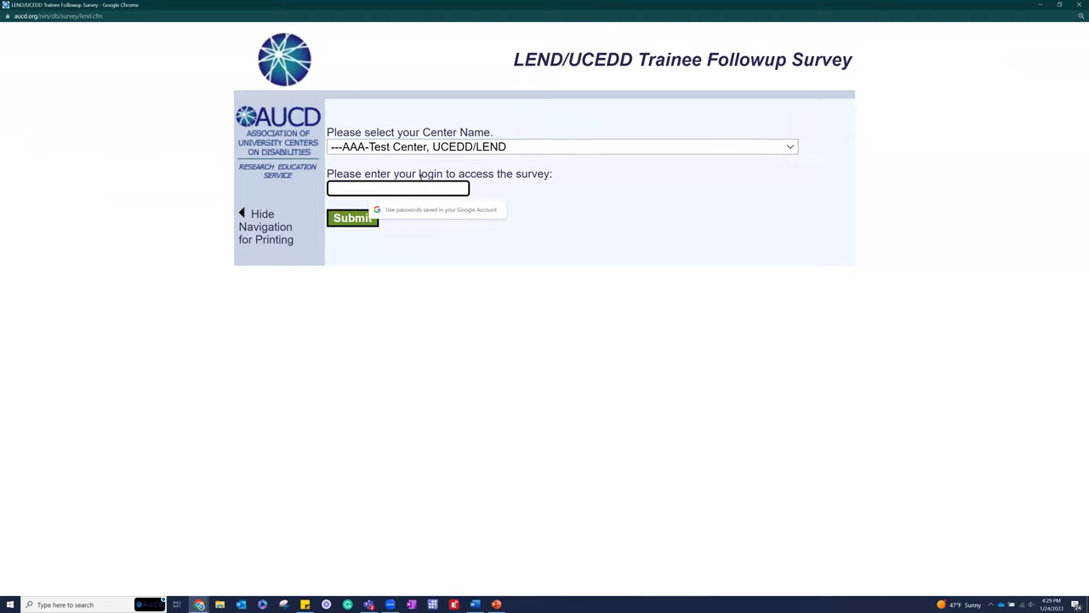
pyautogui.hotkey('ctrl', 'v')
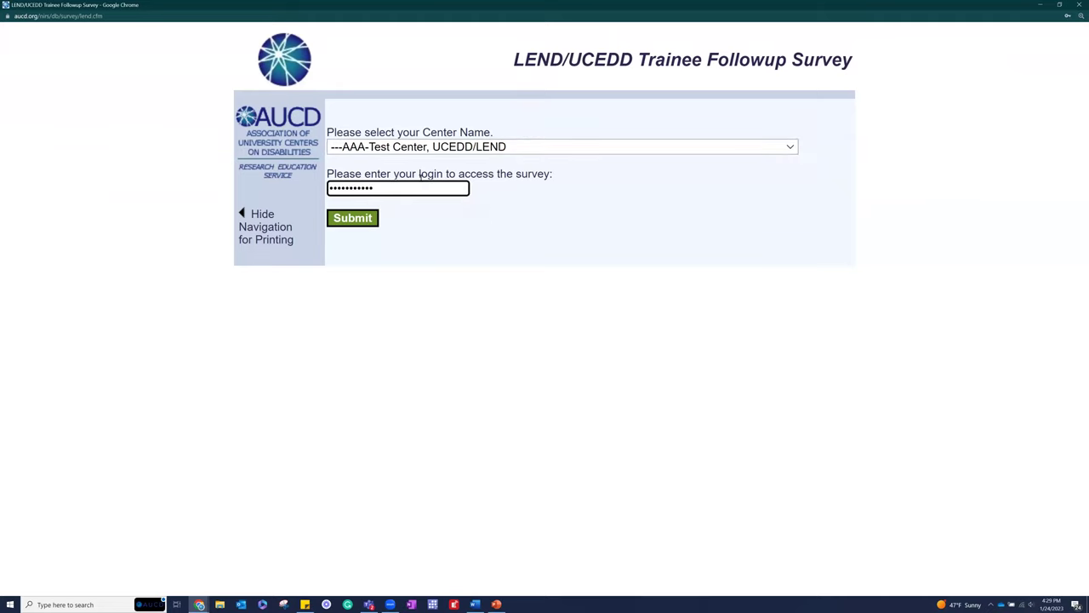
pyautogui.click(369, 218)
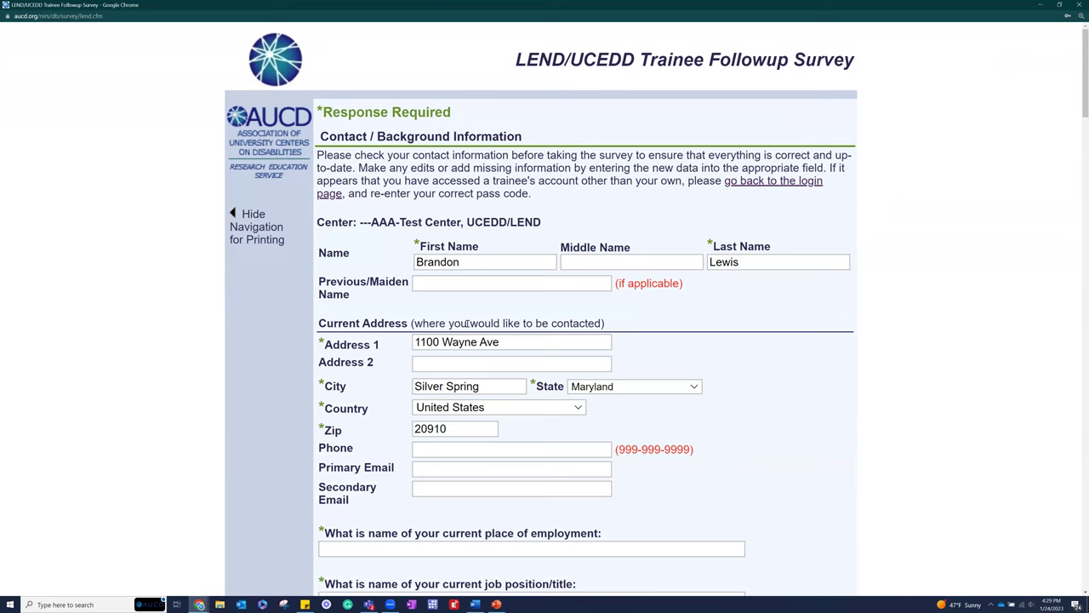
# Review the prefilled contact details, leaving Address 1 unchanged and United States as country
pyautogui.scroll(-1, 466, 323)
pyautogui.click(512, 255)
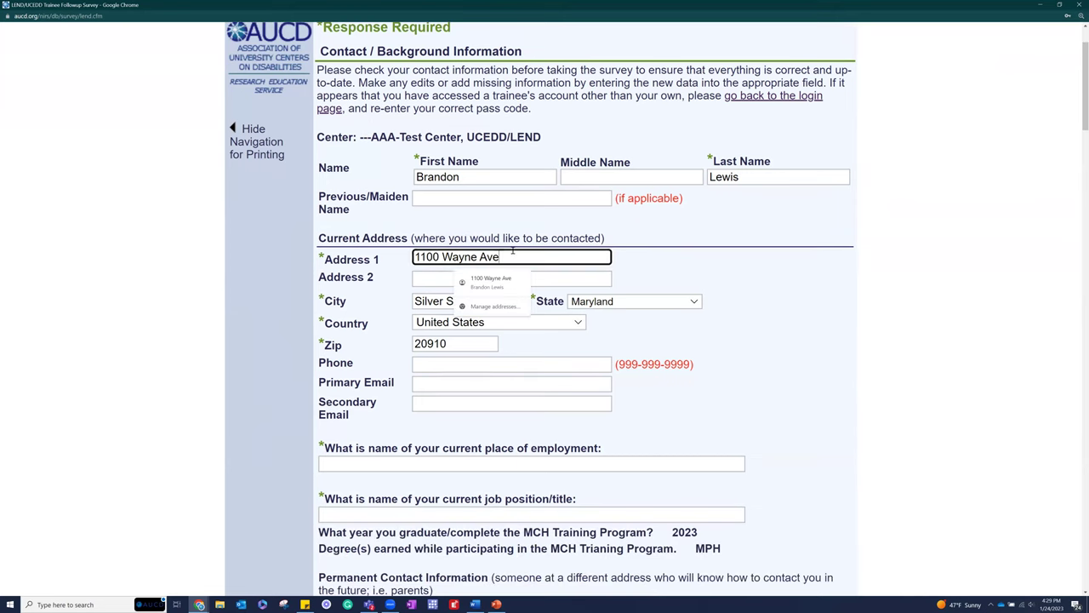
pyautogui.scroll(-2, 660, 393)
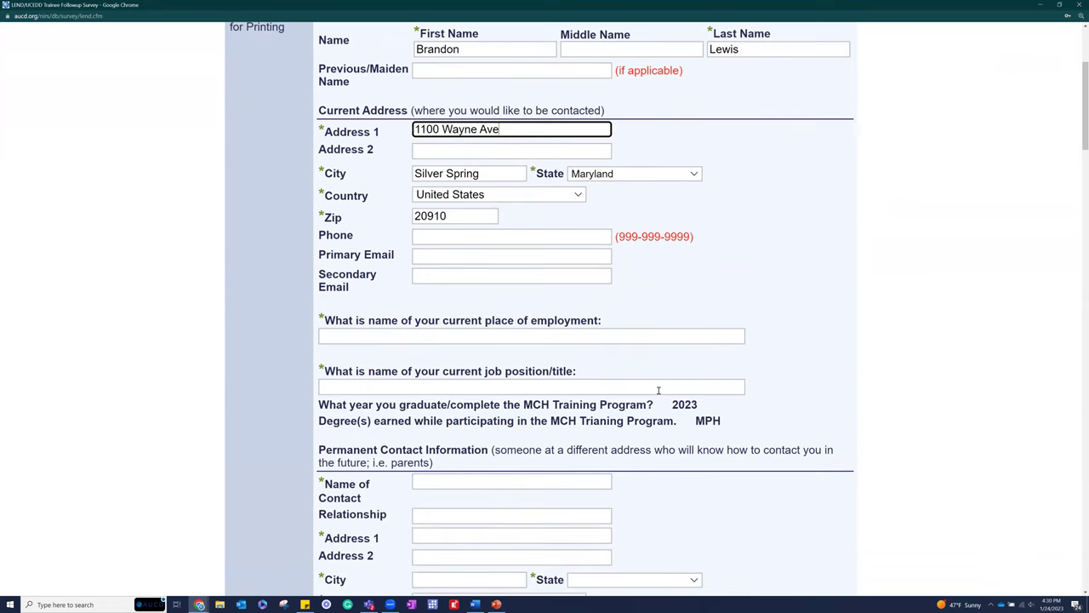
pyautogui.click(730, 364)
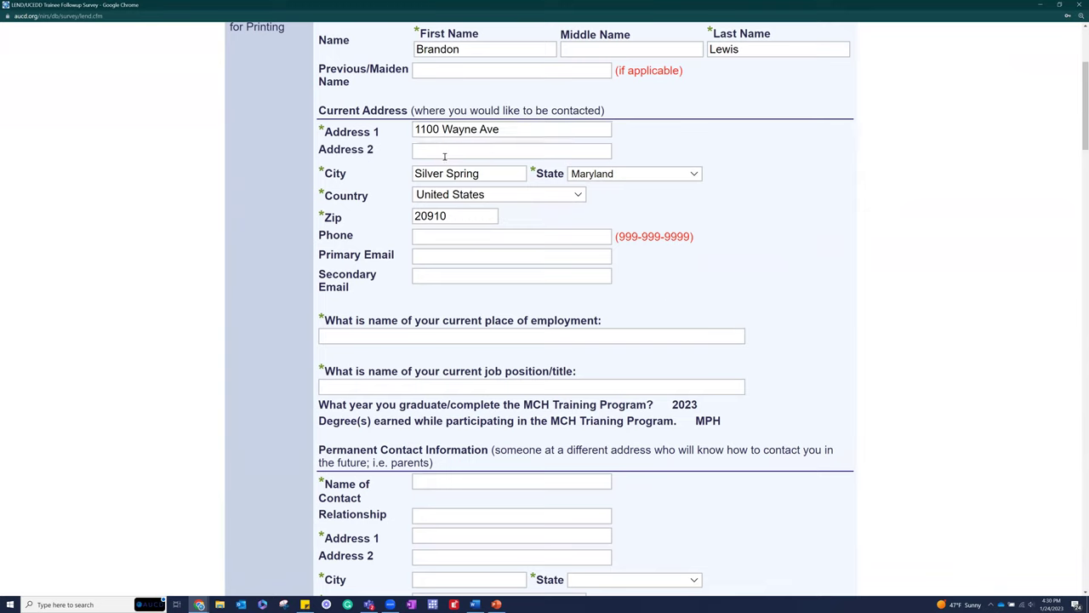
pyautogui.click(511, 195)
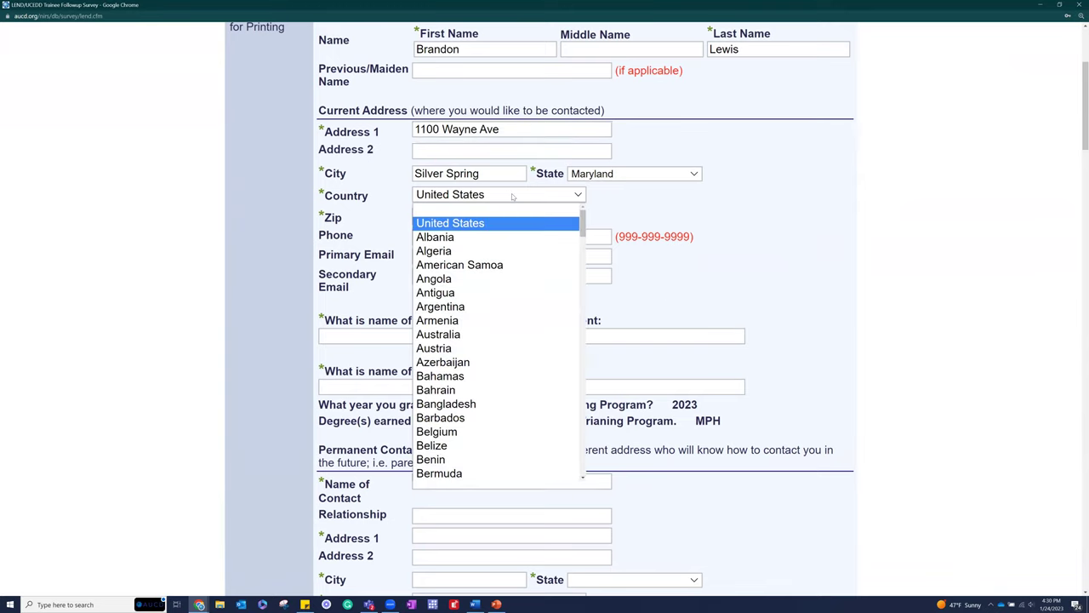
pyautogui.click(512, 196)
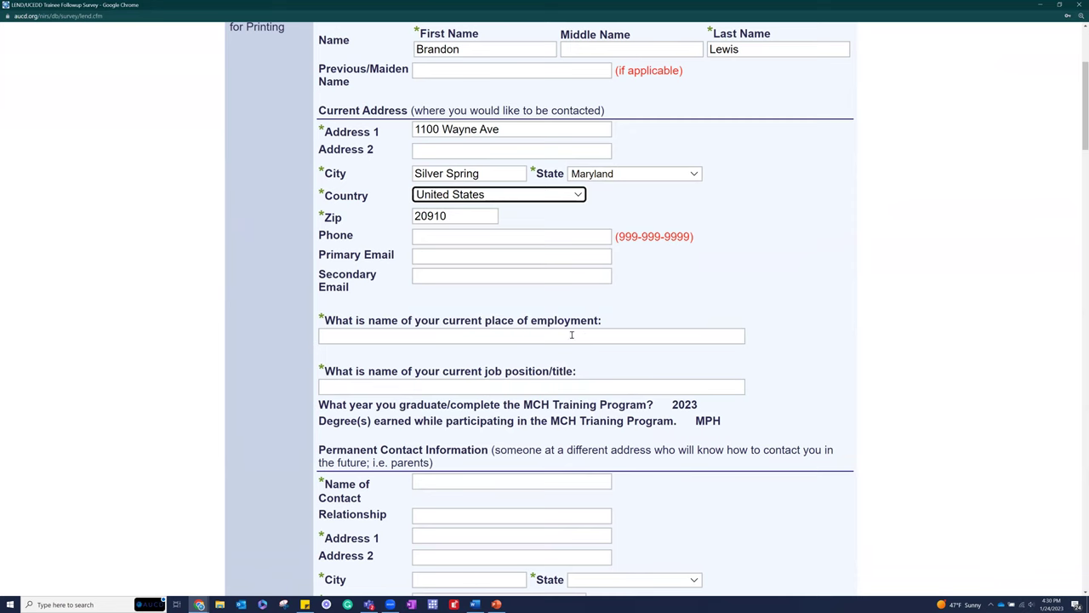
pyautogui.scroll(-2, 678, 293)
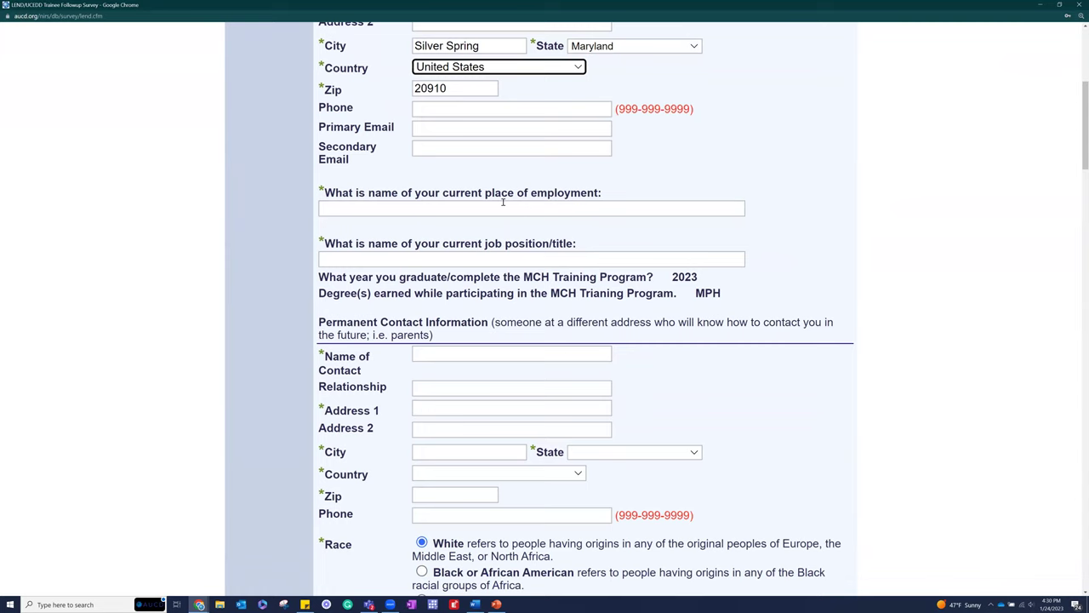
# Enter AUCD as current employer and Data Support Manager as job title
pyautogui.click(348, 209)
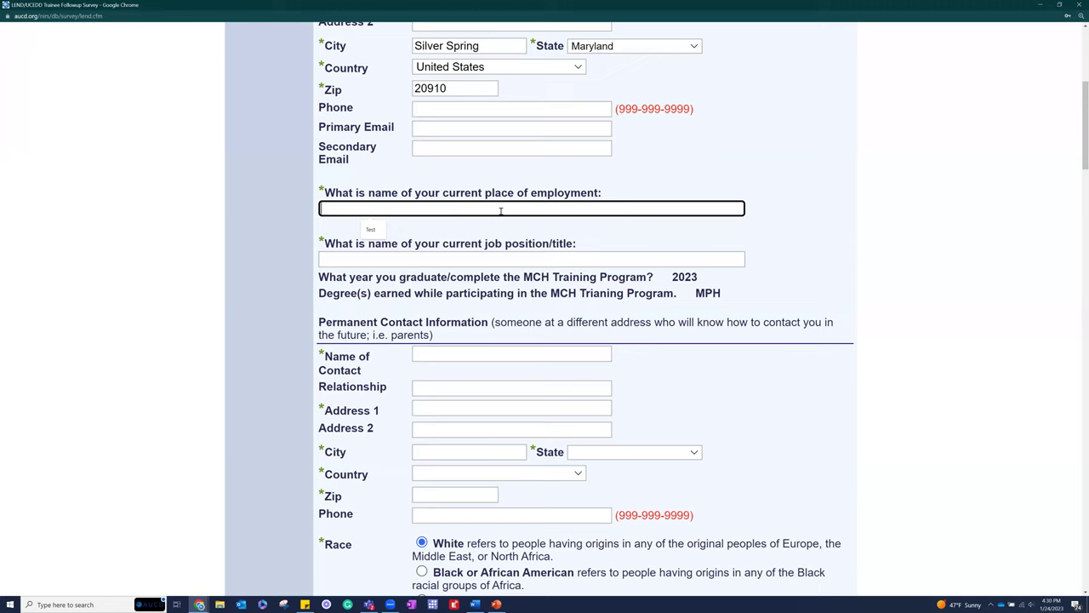
pyautogui.click(430, 260)
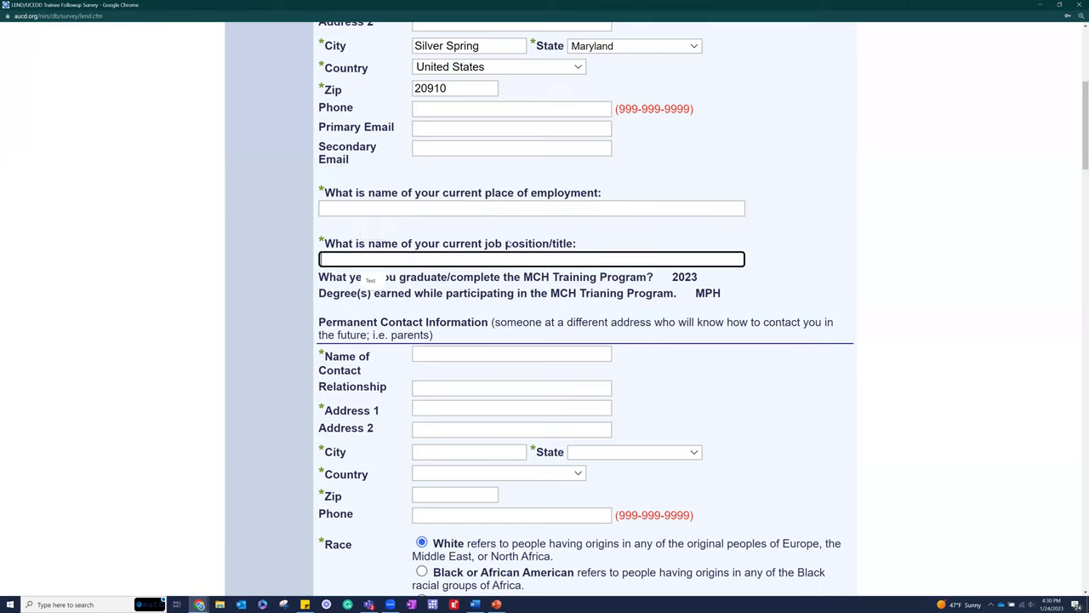
pyautogui.click(476, 208)
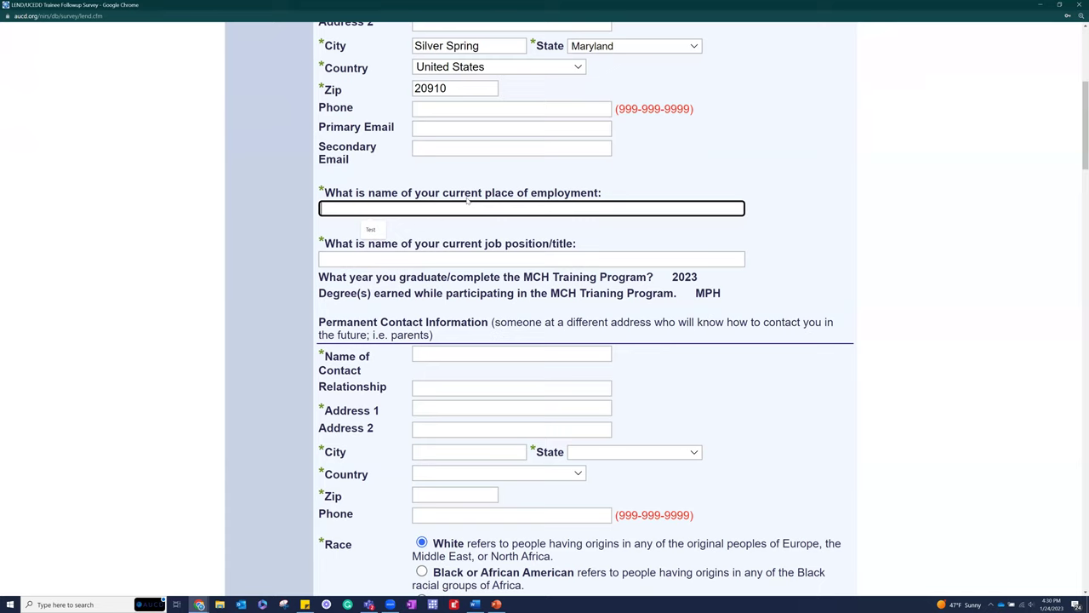
pyautogui.write('Data')
pyautogui.press('BackSpace')
pyautogui.press('BackSpace')
pyautogui.press('BackSpace')
pyautogui.press('BackSpace')
pyautogui.write('AUCD')
pyautogui.click(388, 254)
pyautogui.write('Data ')
pyautogui.write('Support Ma')
pyautogui.write('d')
pyautogui.press('BackSpace')
pyautogui.write('nager')
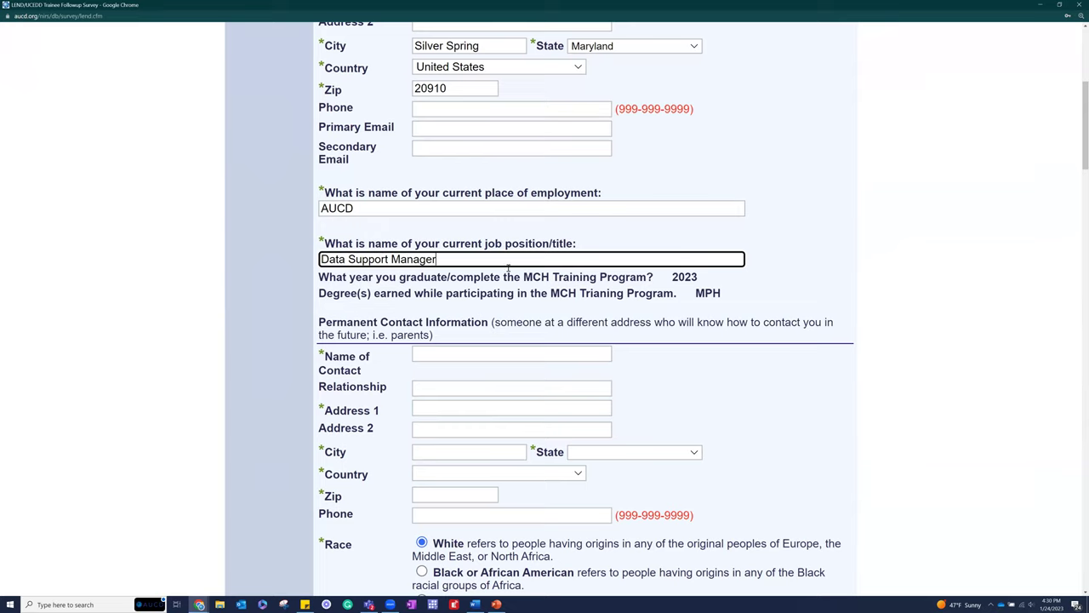
# Enter the permanent contact's name and autofill their address, city, state and zip
pyautogui.scroll(-2, 439, 184)
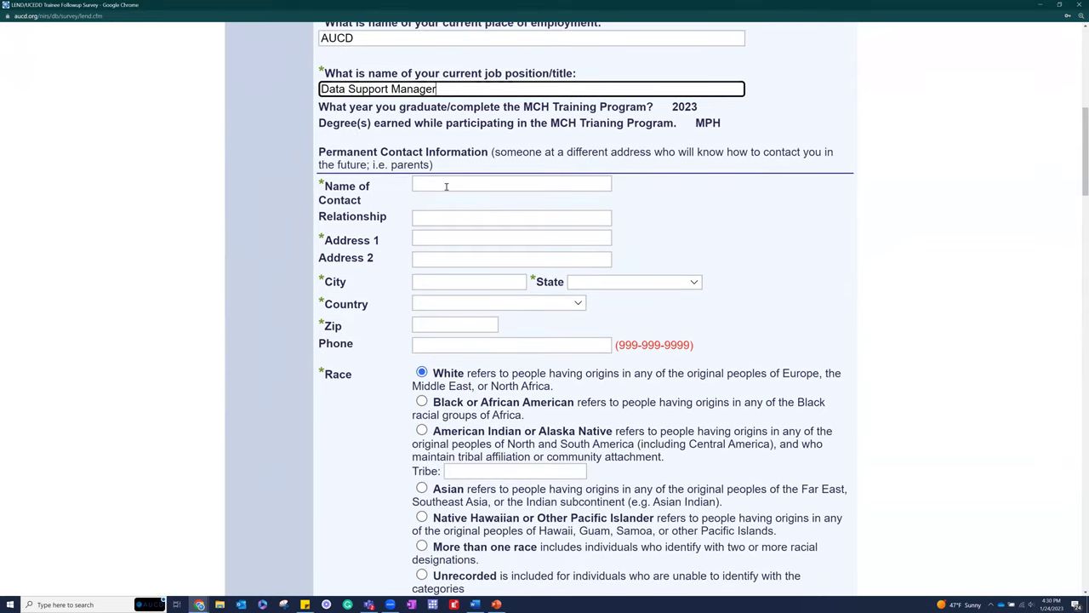
pyautogui.click(434, 186)
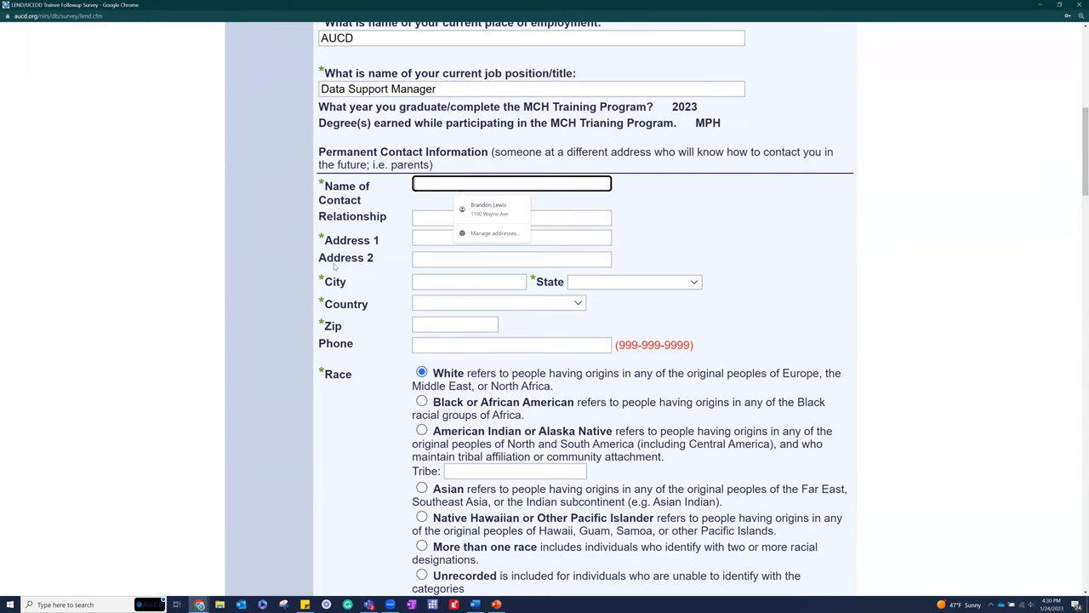
pyautogui.scroll(-2, 334, 263)
pyautogui.scroll(1, 443, 155)
pyautogui.click(444, 142)
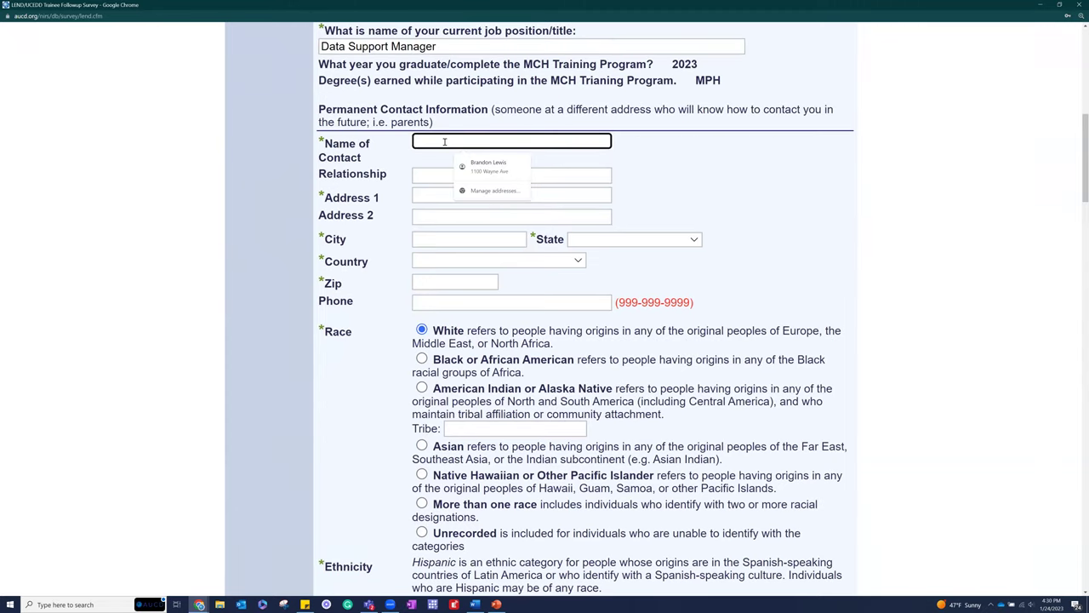
pyautogui.write('O')
pyautogui.press('BackSpace')
pyautogui.write('Oksana')
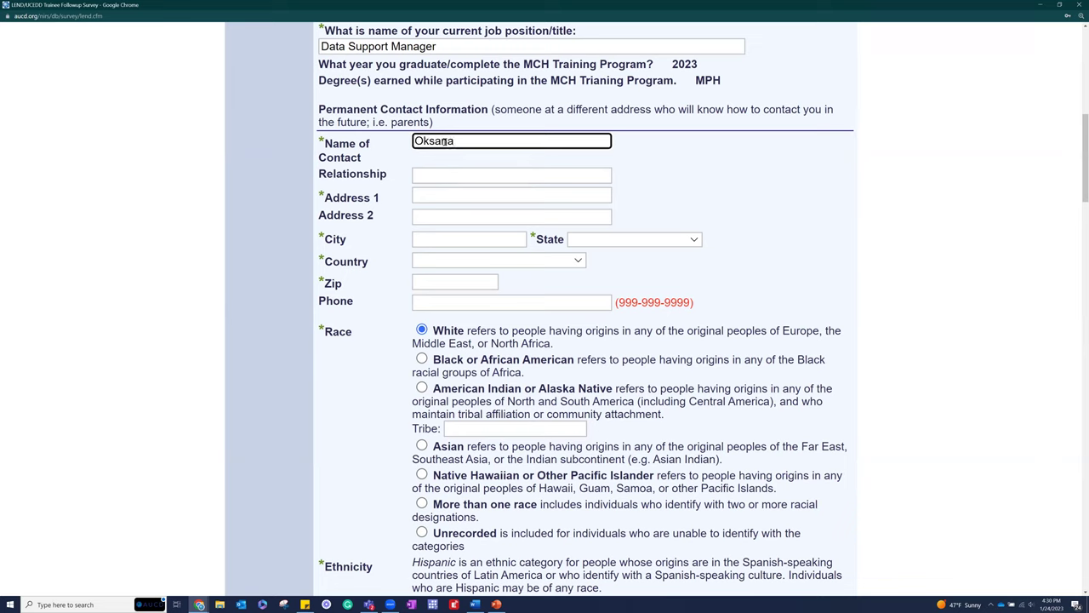
pyautogui.write(' Oksana')
pyautogui.click(429, 194)
pyautogui.click(487, 224)
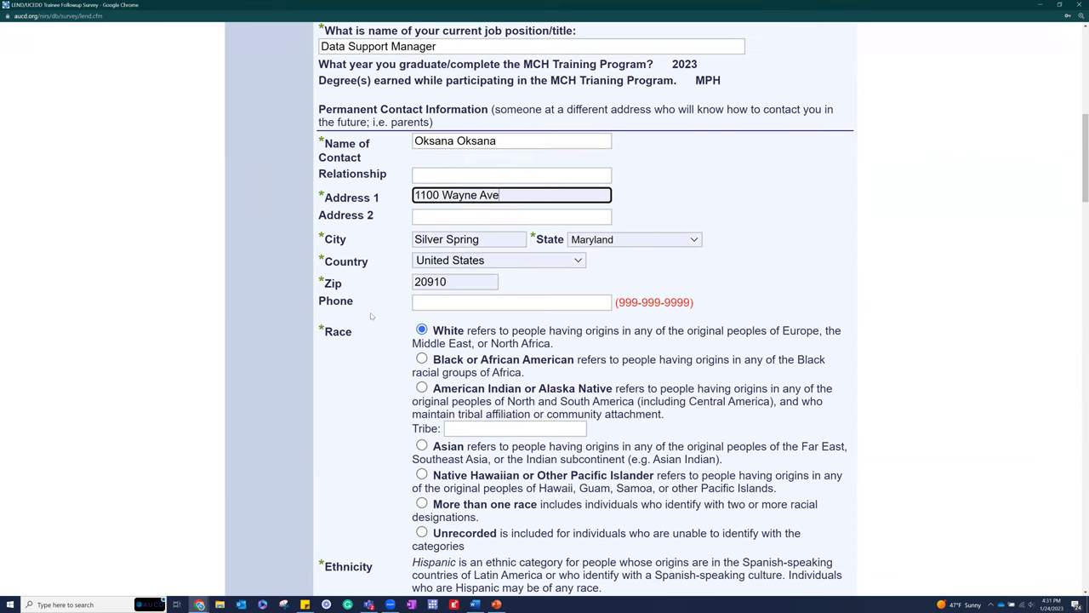
# Answer questions 2–7: No, Yes, No, No, Private sector employment, and No
pyautogui.scroll(-1, 485, 296)
pyautogui.scroll(-2, 486, 295)
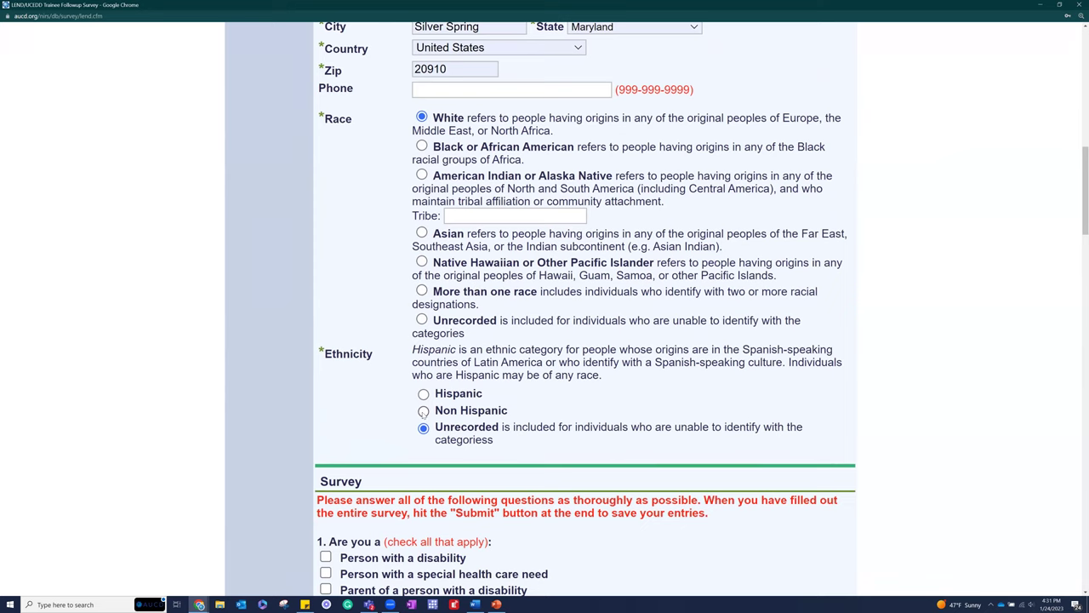
pyautogui.scroll(-4, 381, 393)
pyautogui.scroll(4, 381, 393)
pyautogui.scroll(-3, 382, 344)
pyautogui.scroll(-2, 382, 343)
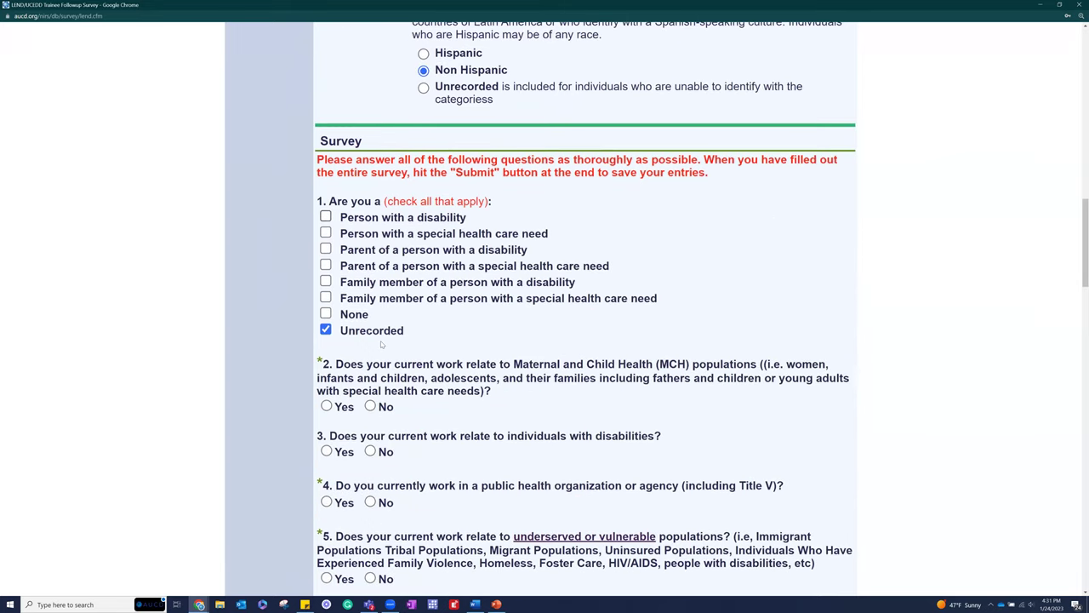
pyautogui.scroll(-3, 392, 348)
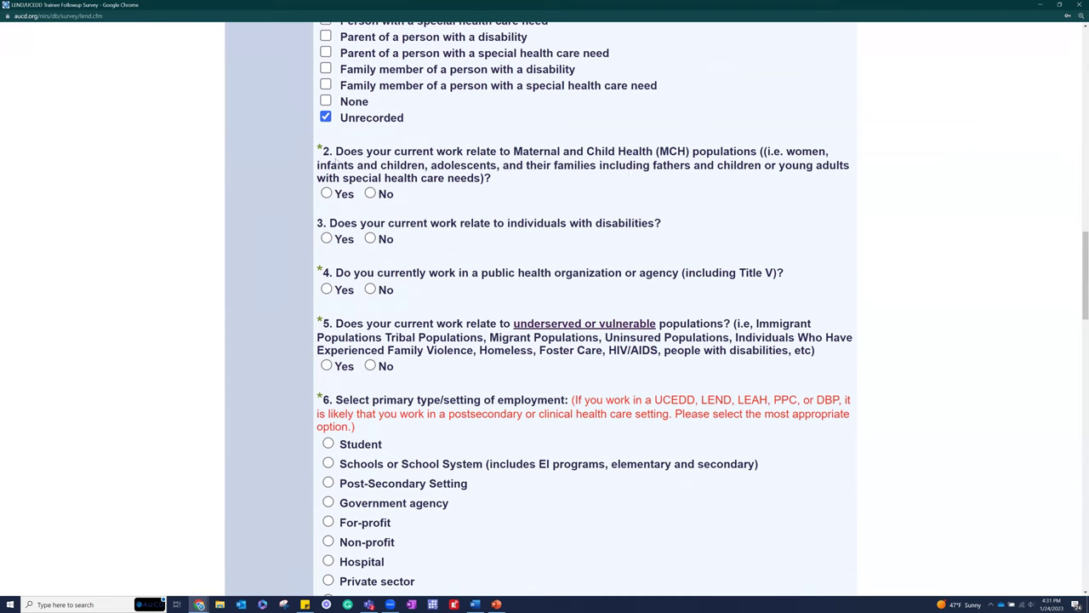
pyautogui.moveTo(314, 151)
pyautogui.mouseDown()
pyautogui.moveTo(341, 34)
pyautogui.moveTo(499, 182)
pyautogui.moveTo(322, 151)
pyautogui.mouseUp()
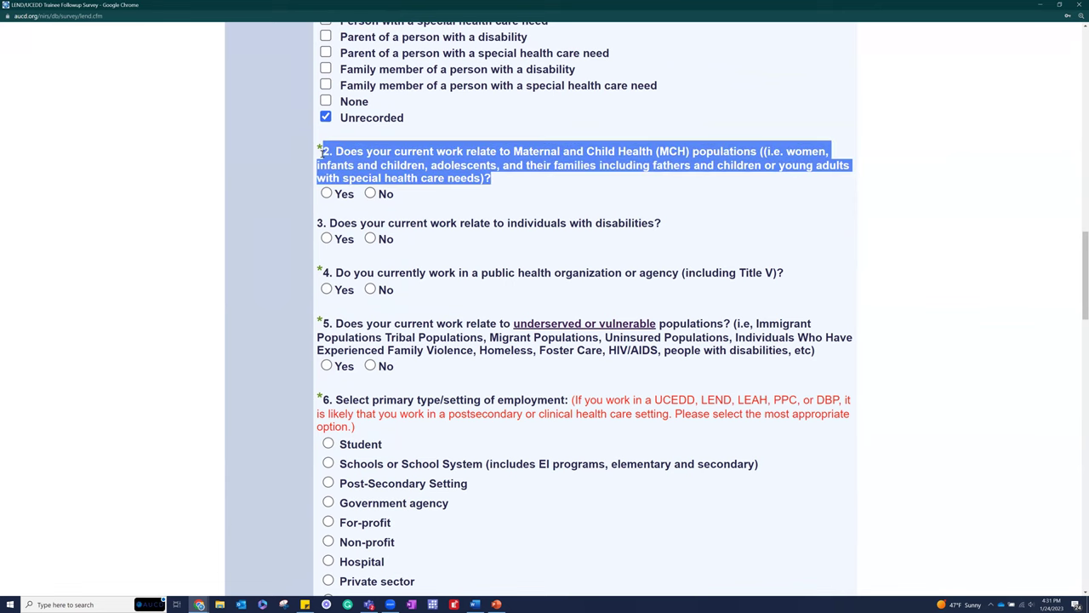
pyautogui.click(403, 217)
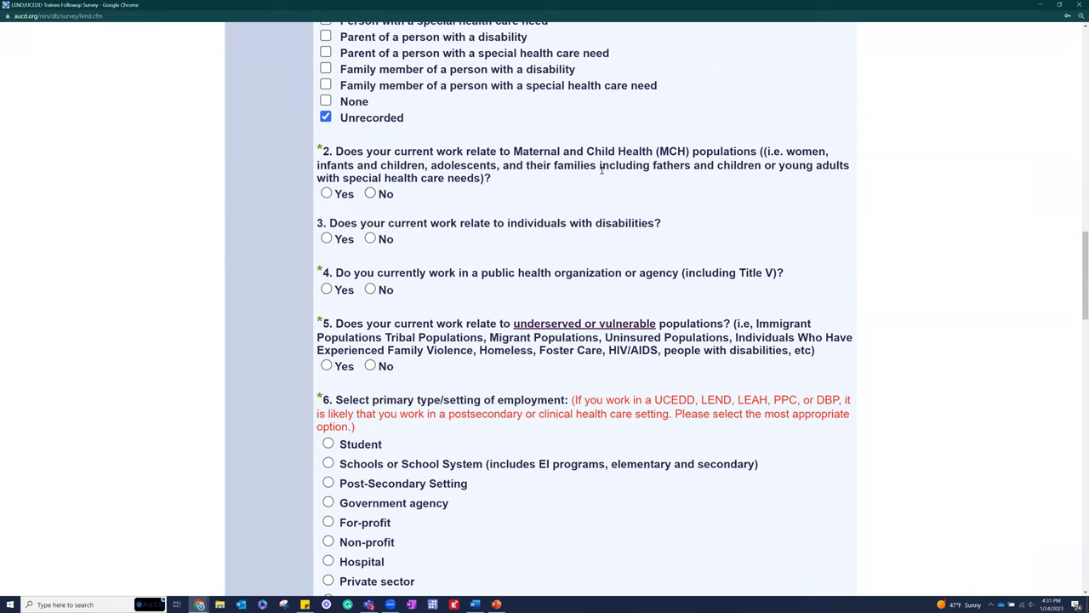
pyautogui.click(371, 194)
pyautogui.click(327, 239)
pyautogui.click(370, 290)
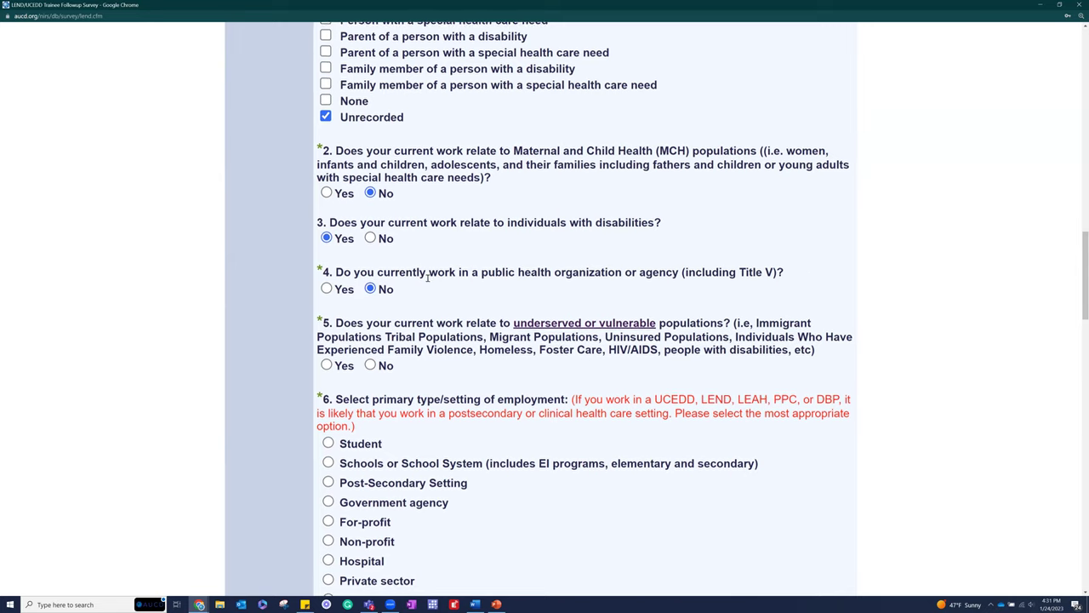
pyautogui.scroll(-2, 428, 276)
pyautogui.click(370, 196)
pyautogui.click(328, 411)
pyautogui.scroll(-3, 387, 383)
pyautogui.click(370, 272)
# Check the first leadership activity, Public Health setting, None for Q11–12, and No for Q13
pyautogui.scroll(-2, 370, 272)
pyautogui.click(327, 231)
pyautogui.scroll(-4, 326, 231)
pyautogui.click(326, 232)
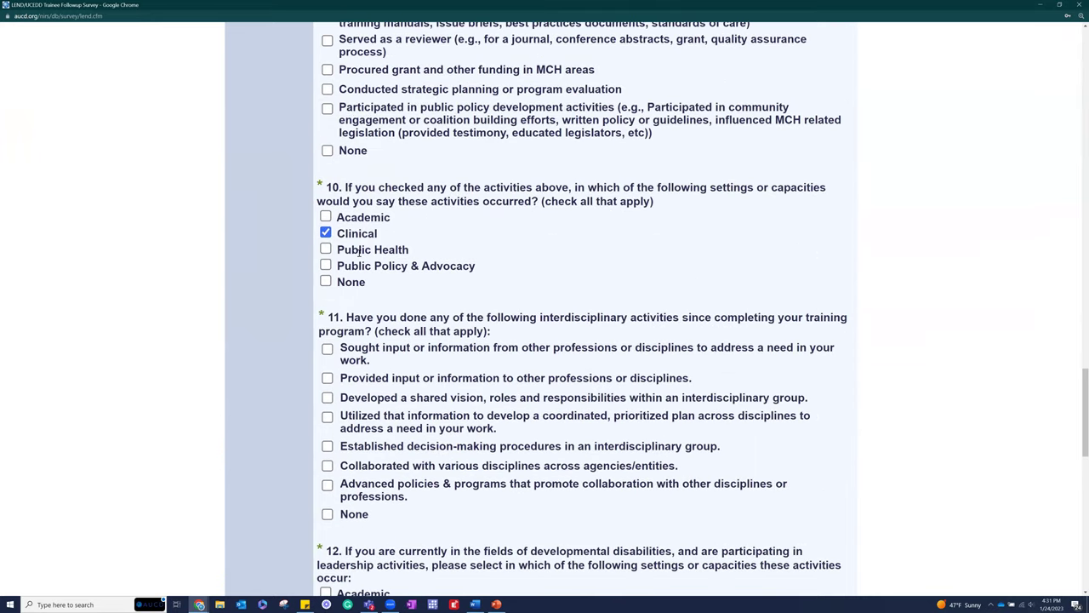
pyautogui.click(325, 232)
pyautogui.click(325, 248)
pyautogui.scroll(-1, 418, 259)
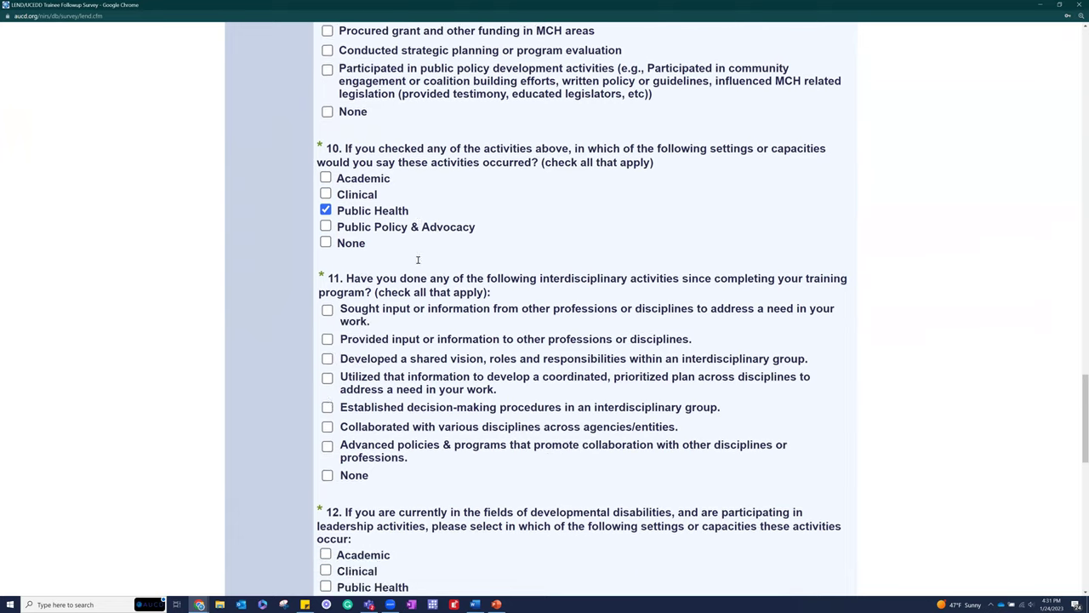
pyautogui.scroll(-3, 417, 259)
pyautogui.click(327, 216)
pyautogui.click(326, 360)
pyautogui.scroll(-2, 326, 360)
pyautogui.click(370, 241)
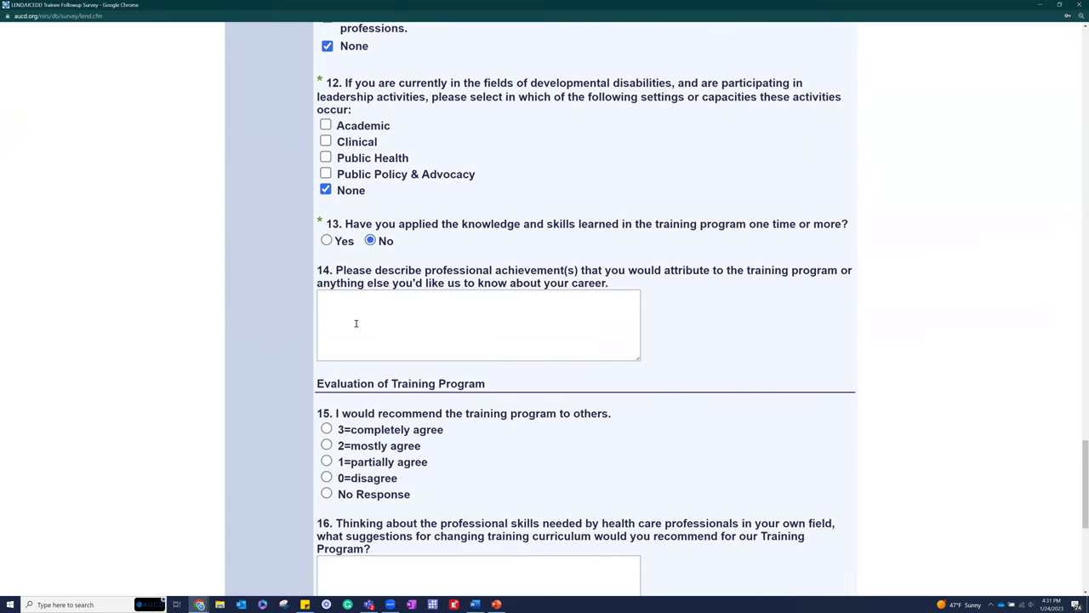
# Enter 'test' for Q14 and Q16, and rate Q15 as 3=completely agree
pyautogui.click(356, 323)
pyautogui.write('test')
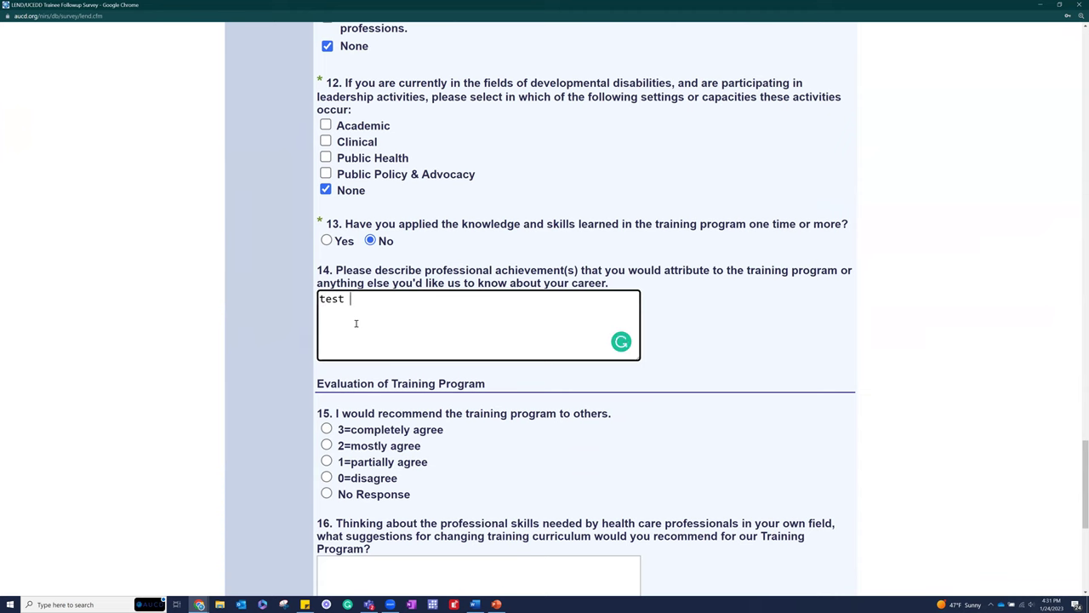
pyautogui.scroll(-3, 356, 323)
pyautogui.click(326, 216)
pyautogui.click(352, 394)
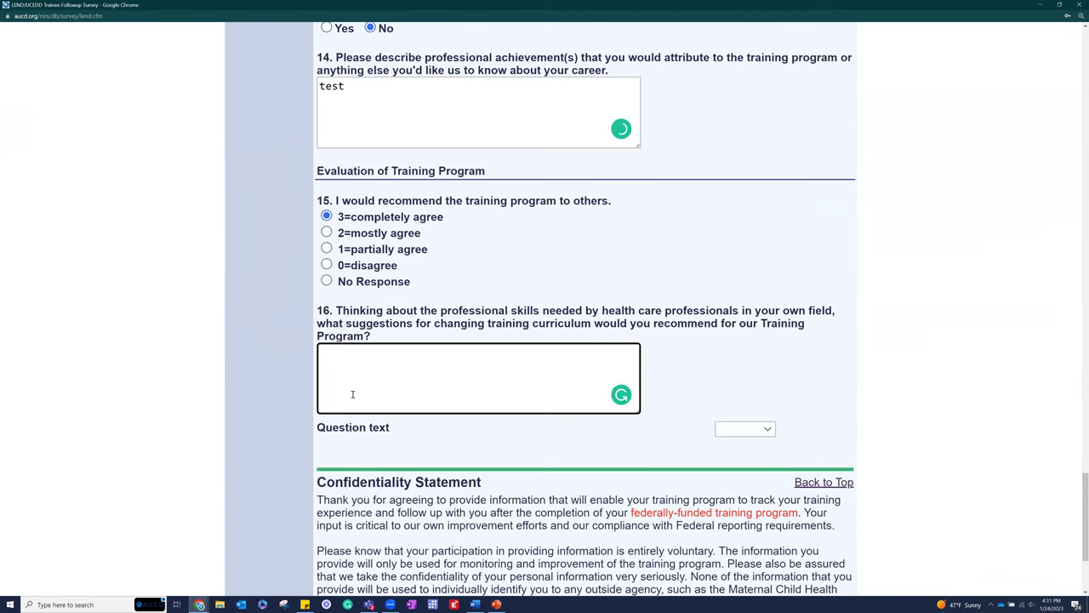
pyautogui.write('test')
pyautogui.click(539, 468)
pyautogui.scroll(-3, 538, 468)
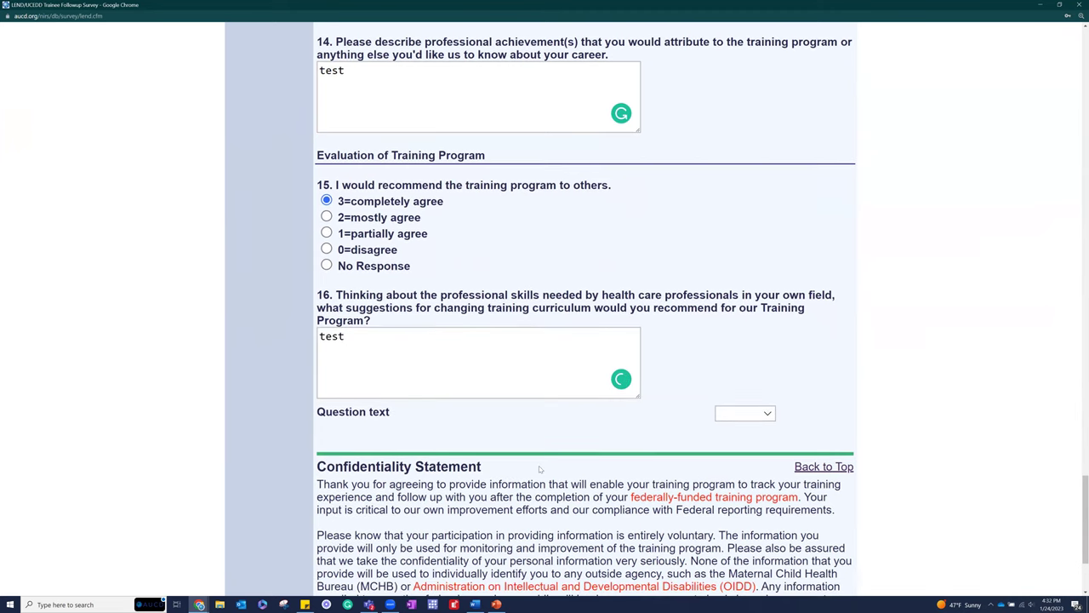
# Submit the completed follow-up survey and minimize its window to return to NIRS
pyautogui.click(341, 568)
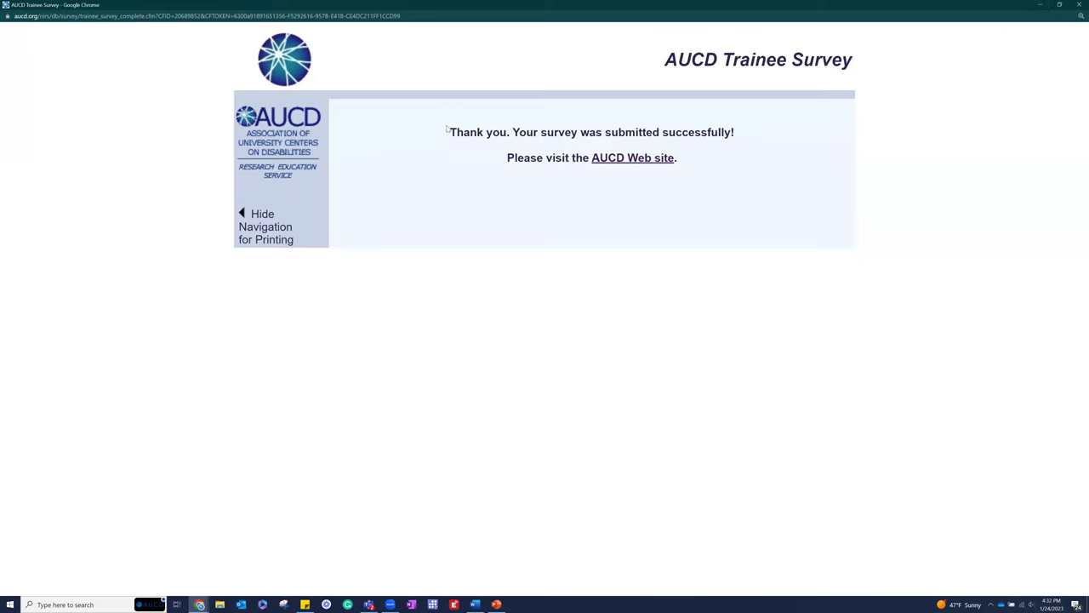
pyautogui.click(1041, 5)
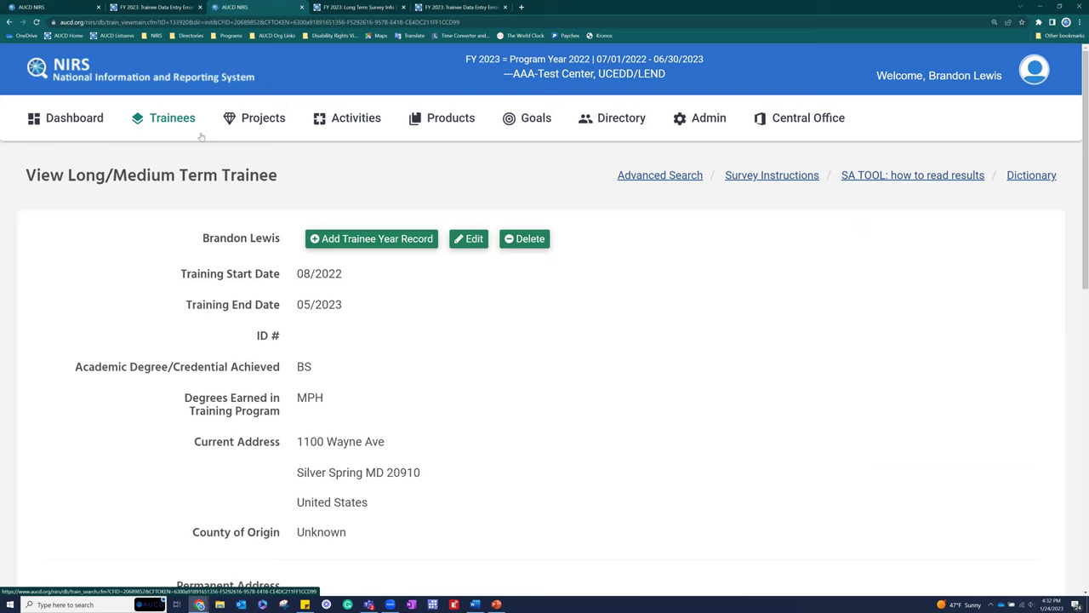
# Show the FY 2023 trainee survey list, with the survey completed 01/24/23
pyautogui.click(164, 123)
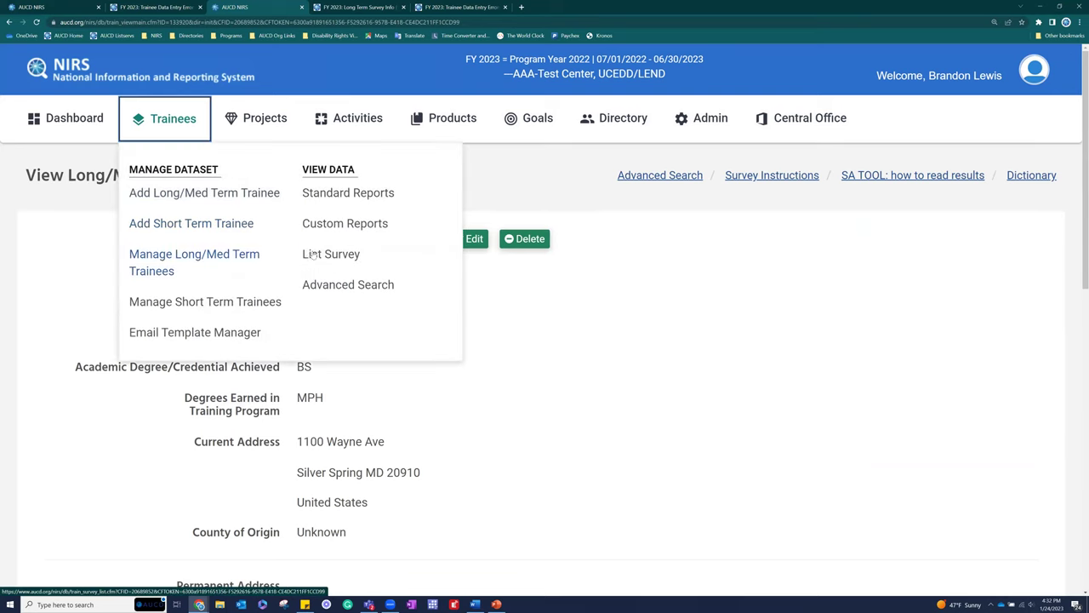
pyautogui.click(327, 253)
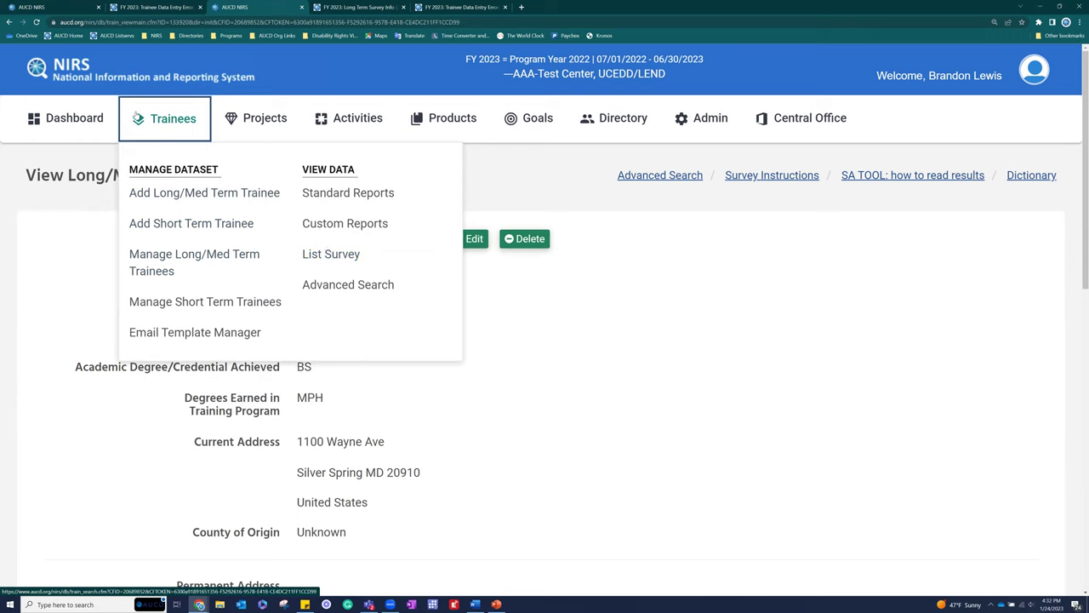
pyautogui.click(331, 255)
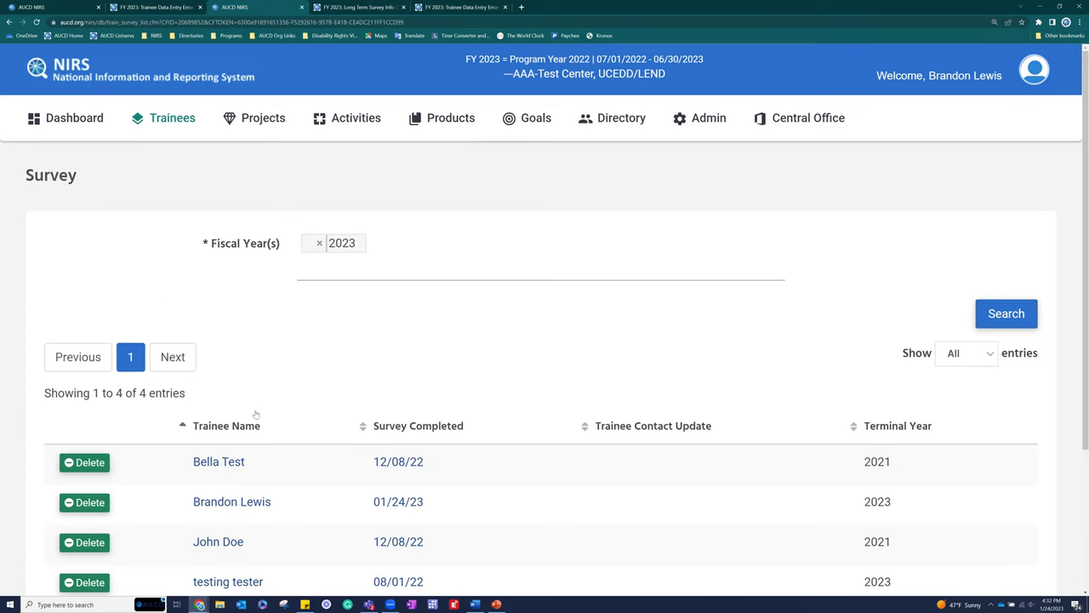
pyautogui.scroll(-2, 288, 382)
pyautogui.scroll(1, 288, 382)
pyautogui.click(166, 118)
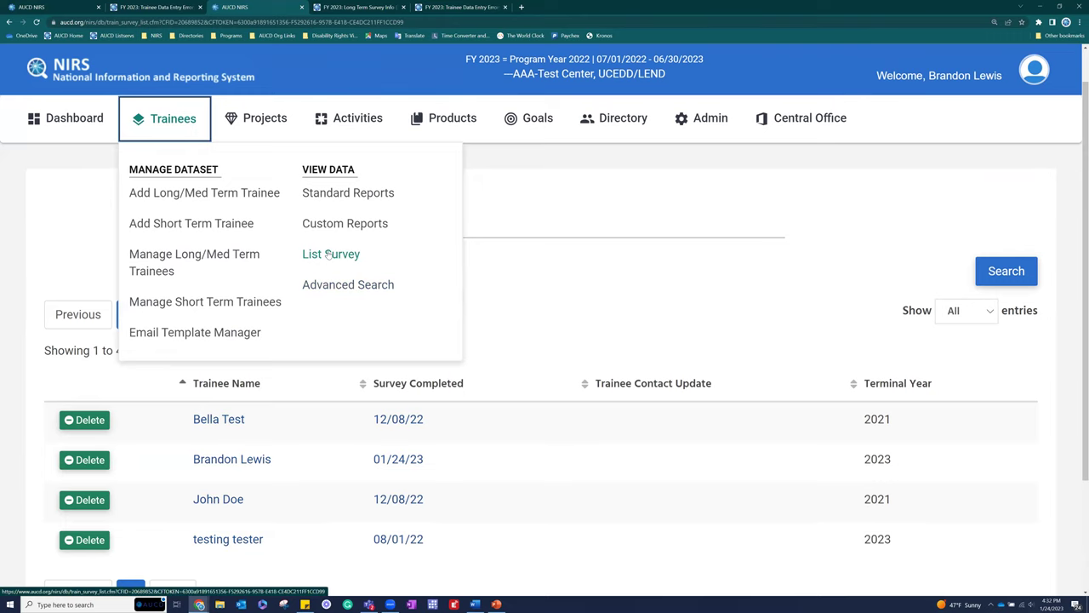
pyautogui.click(328, 254)
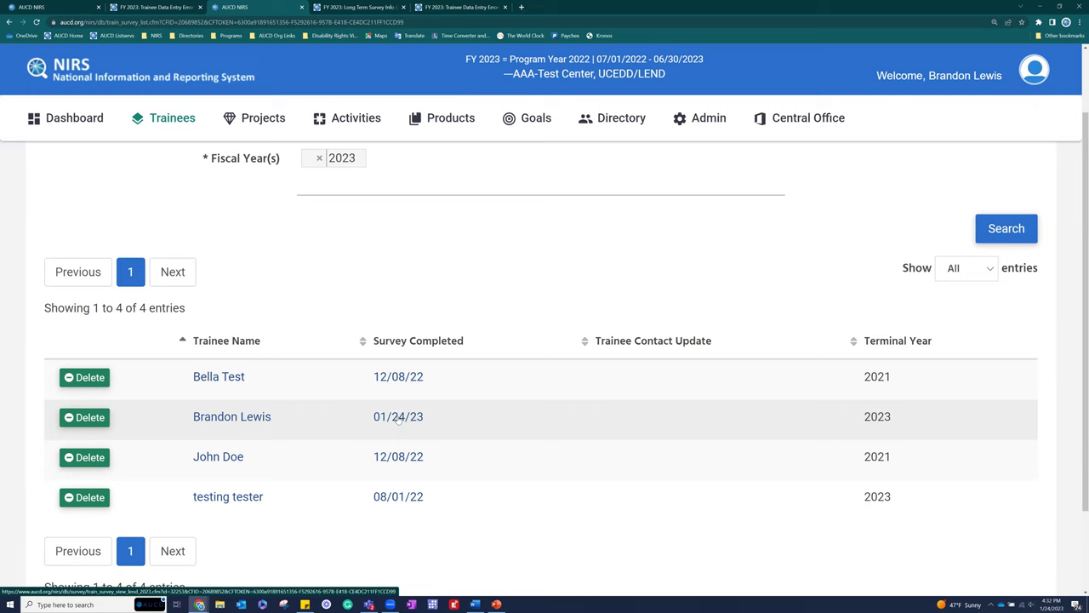
pyautogui.click(398, 417)
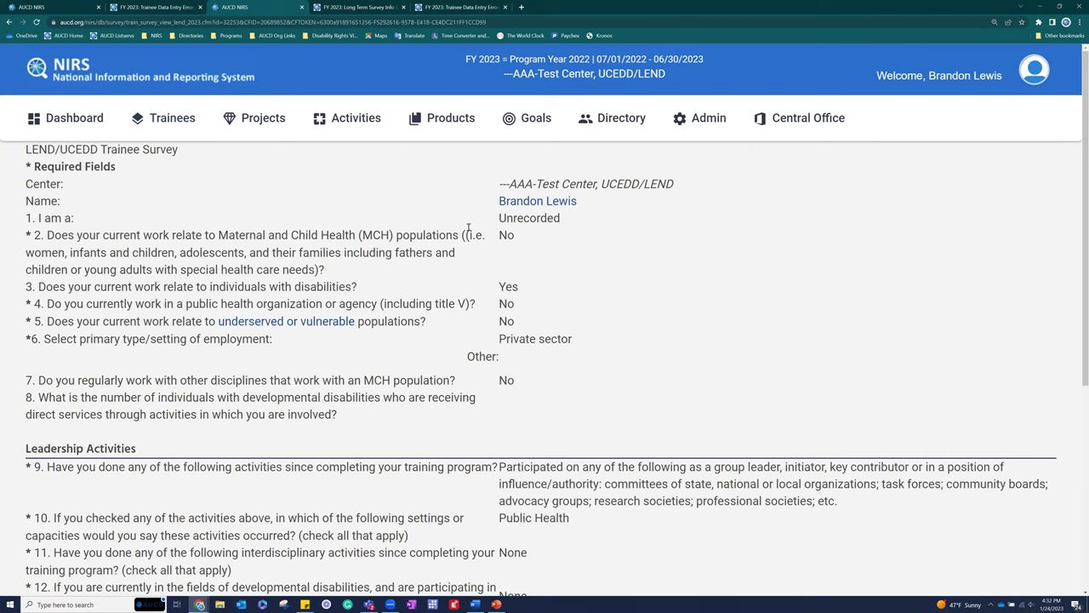
pyautogui.scroll(-2, 536, 256)
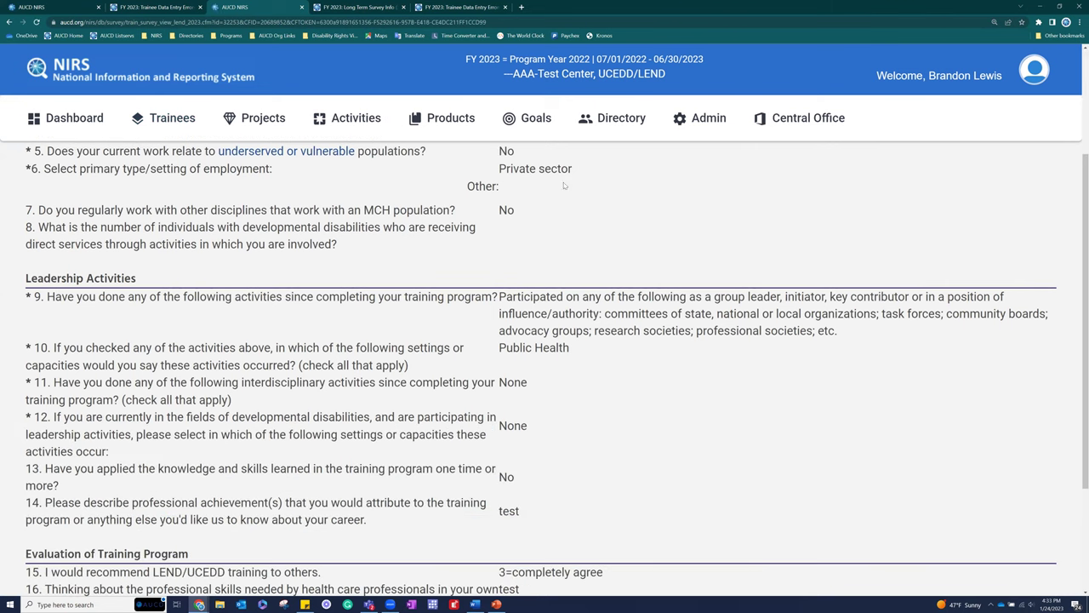
pyautogui.scroll(-2, 544, 291)
pyautogui.scroll(1, 549, 409)
pyautogui.scroll(3, 549, 409)
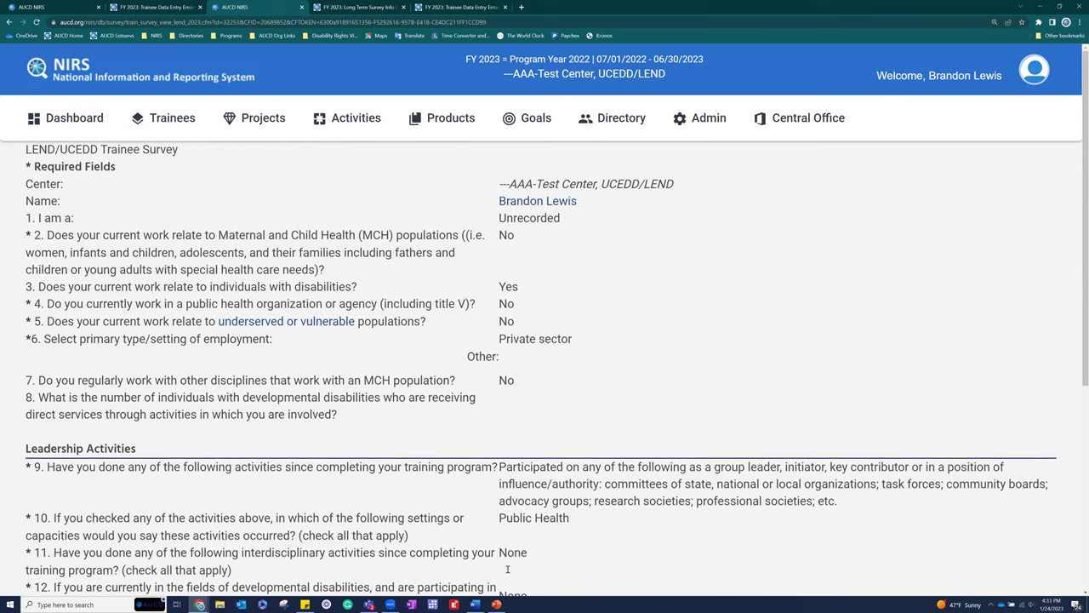
pyautogui.scroll(-4, 572, 390)
pyautogui.scroll(4, 511, 358)
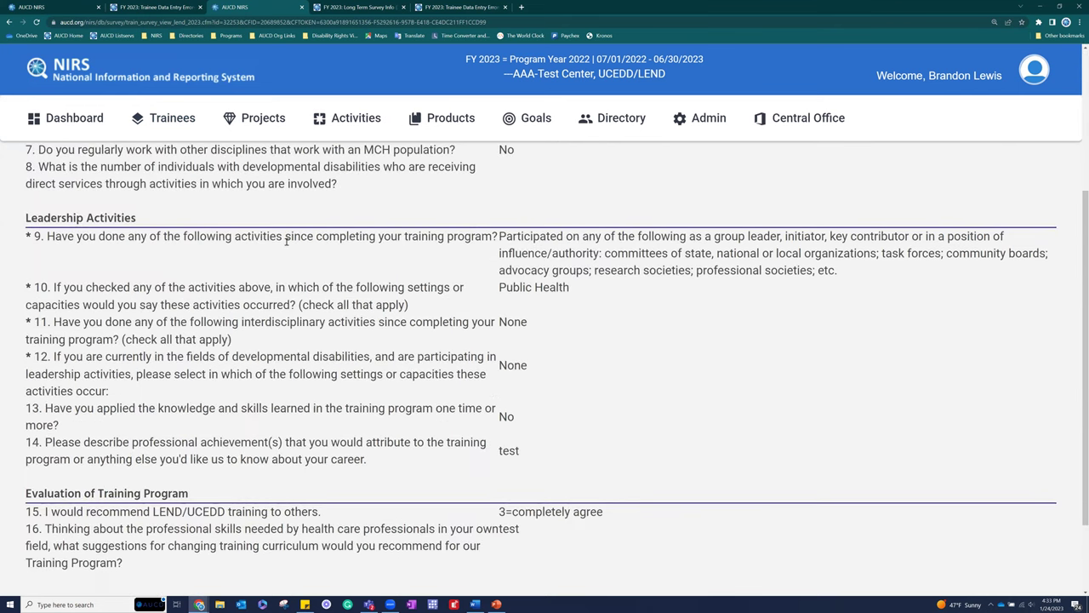
pyautogui.click(6, 23)
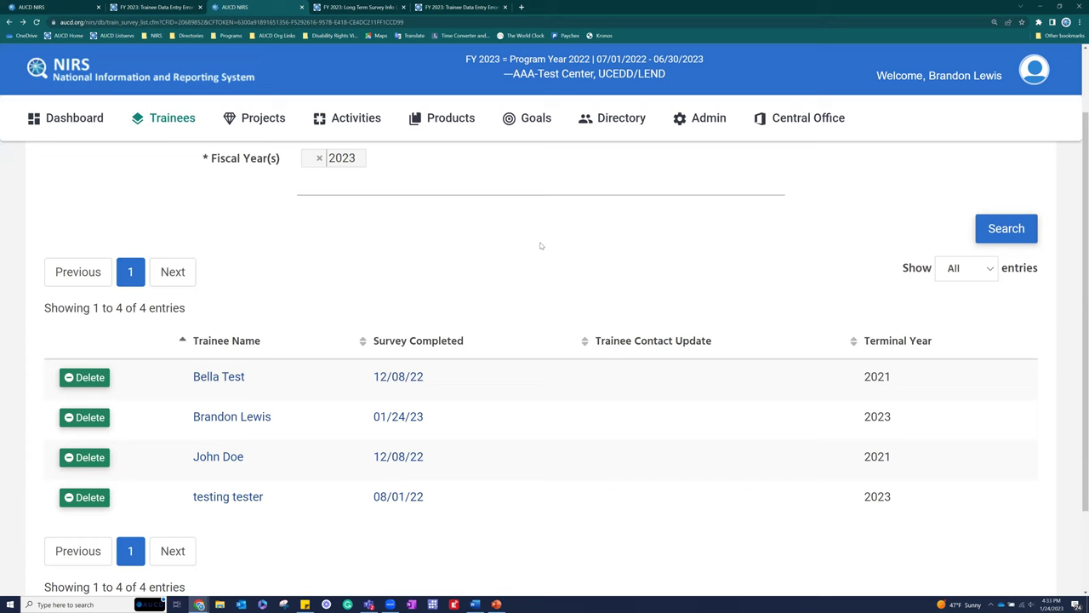
pyautogui.moveTo(184, 137)
pyautogui.hotkey('alt', 'Tab')
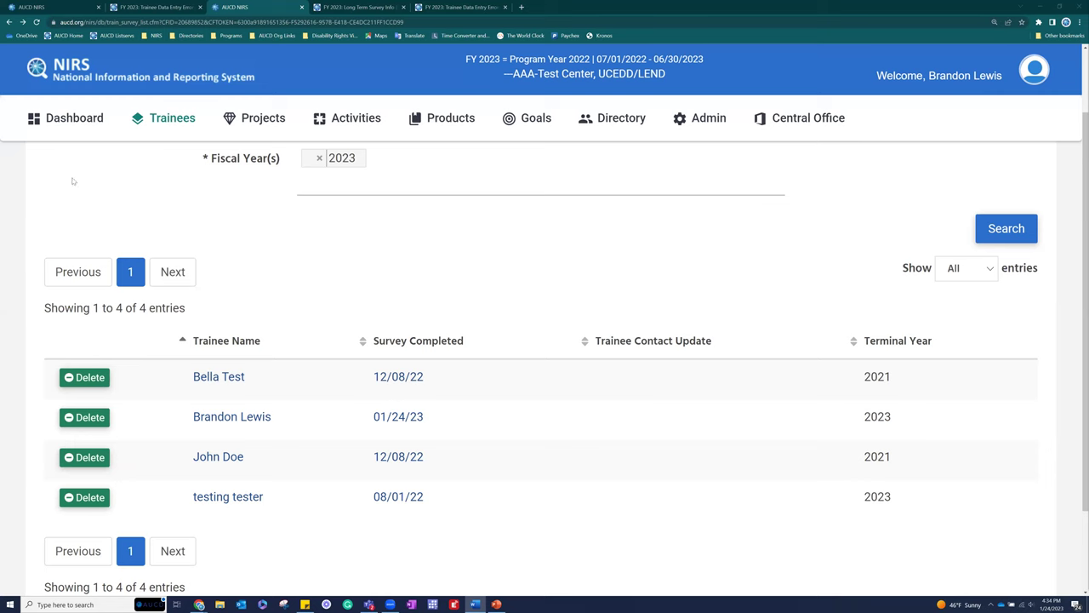
# Preview the Long Term Survey Info (2018+) report from Standard Reports
pyautogui.click(162, 124)
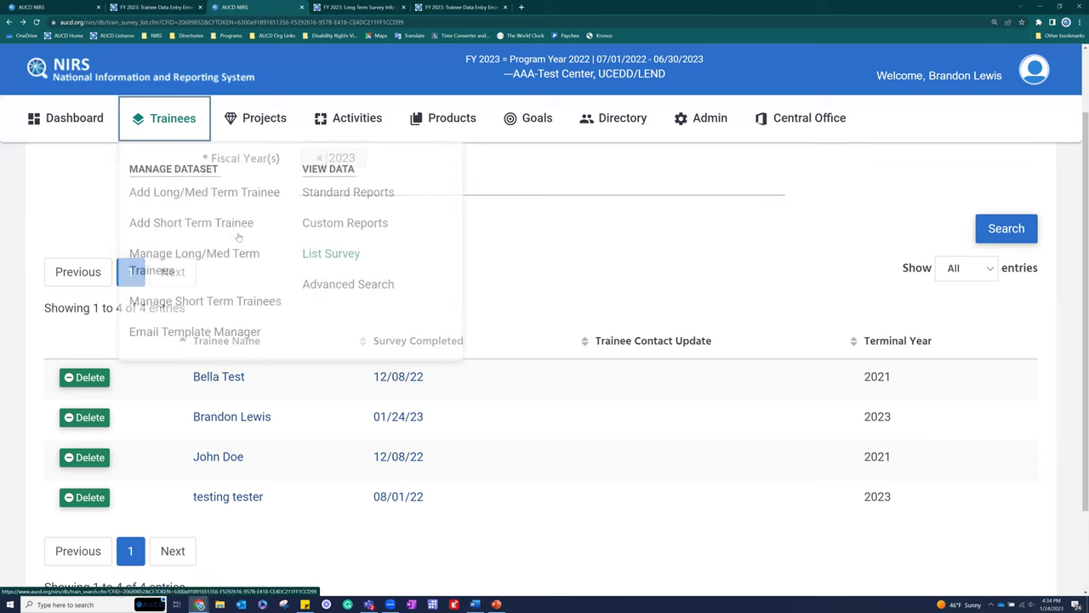
pyautogui.click(356, 194)
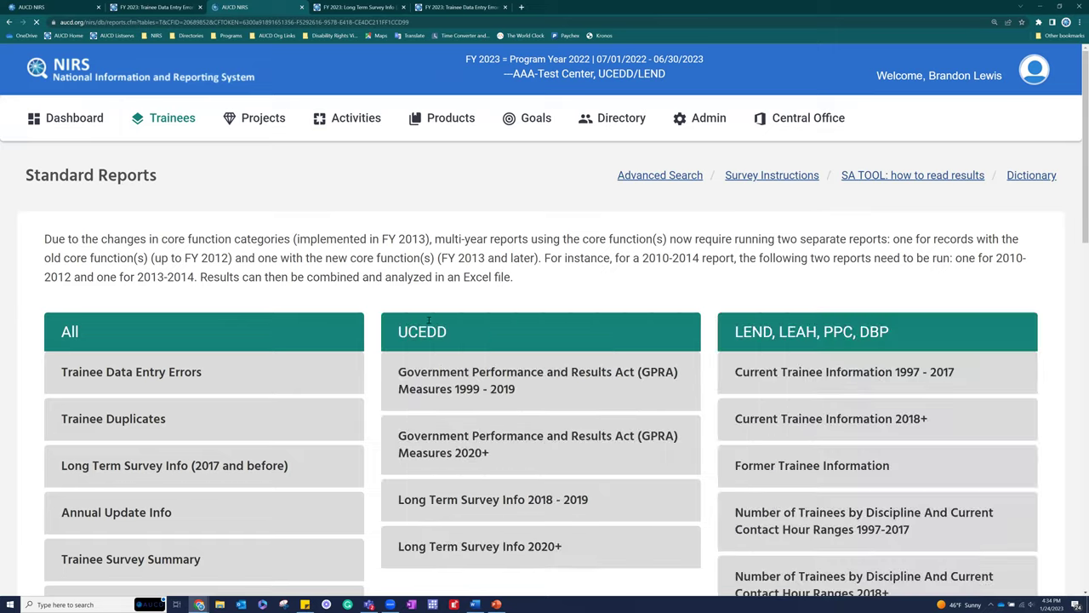
pyautogui.scroll(-10, 718, 444)
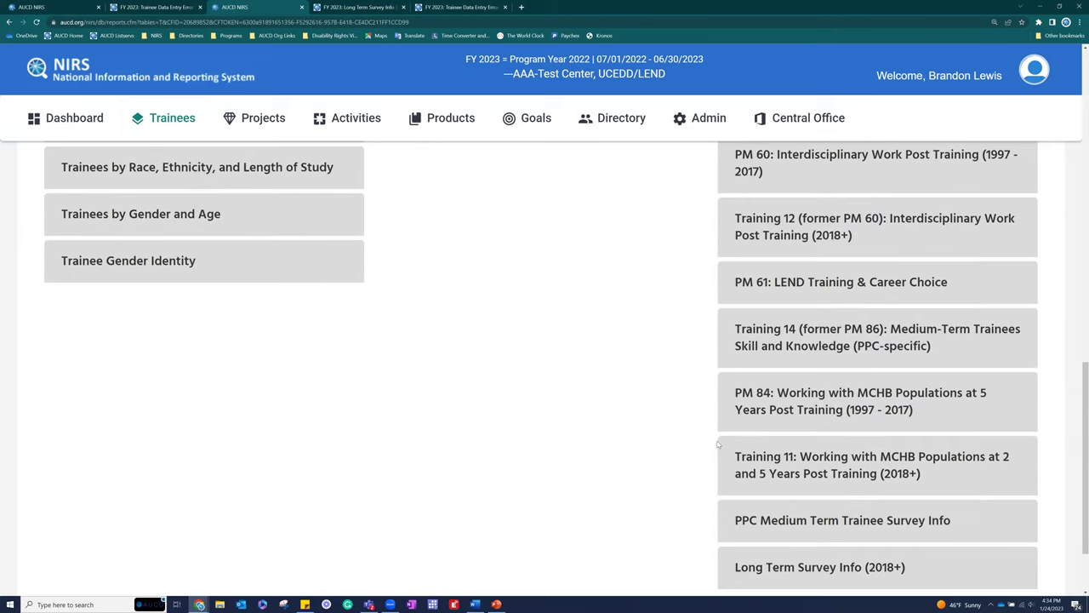
pyautogui.scroll(-1, 777, 545)
pyautogui.click(783, 465)
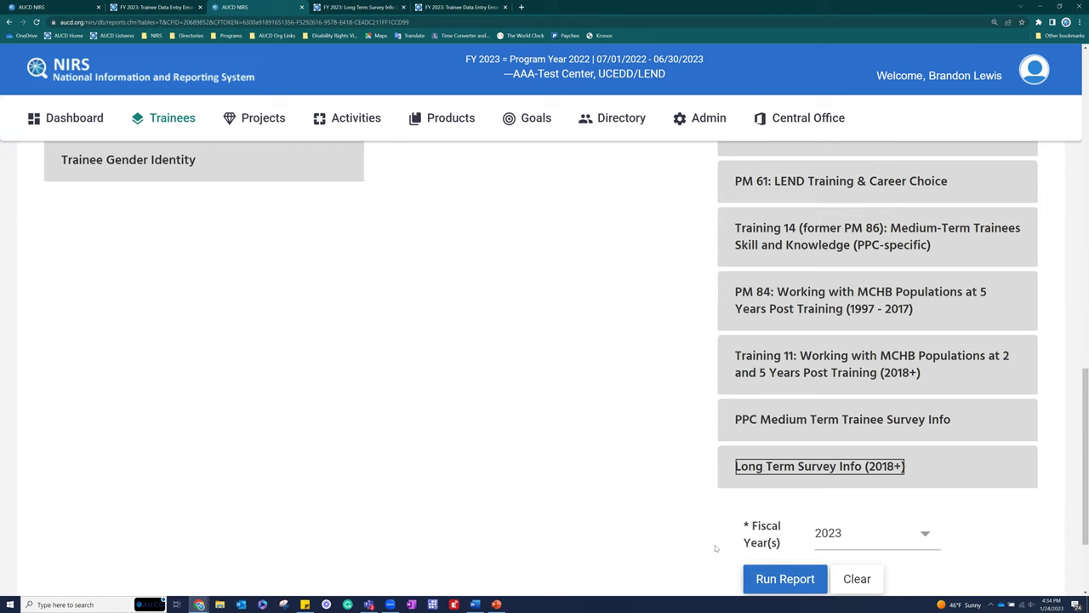
pyautogui.scroll(12, 715, 547)
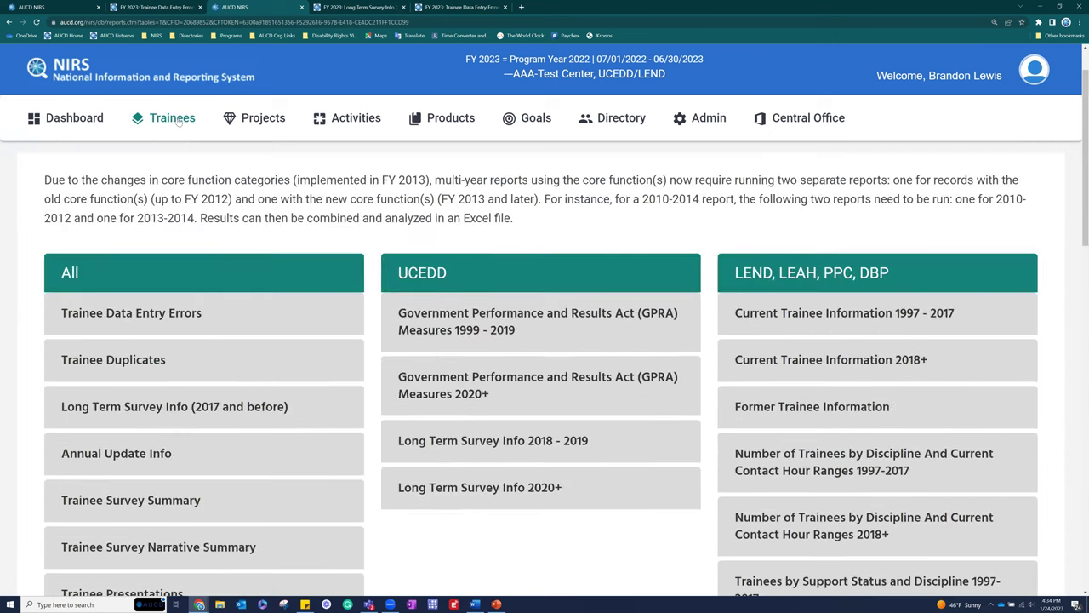
# Return to the FY 2023 survey list and bring up the trainee reporting options
pyautogui.click(318, 302)
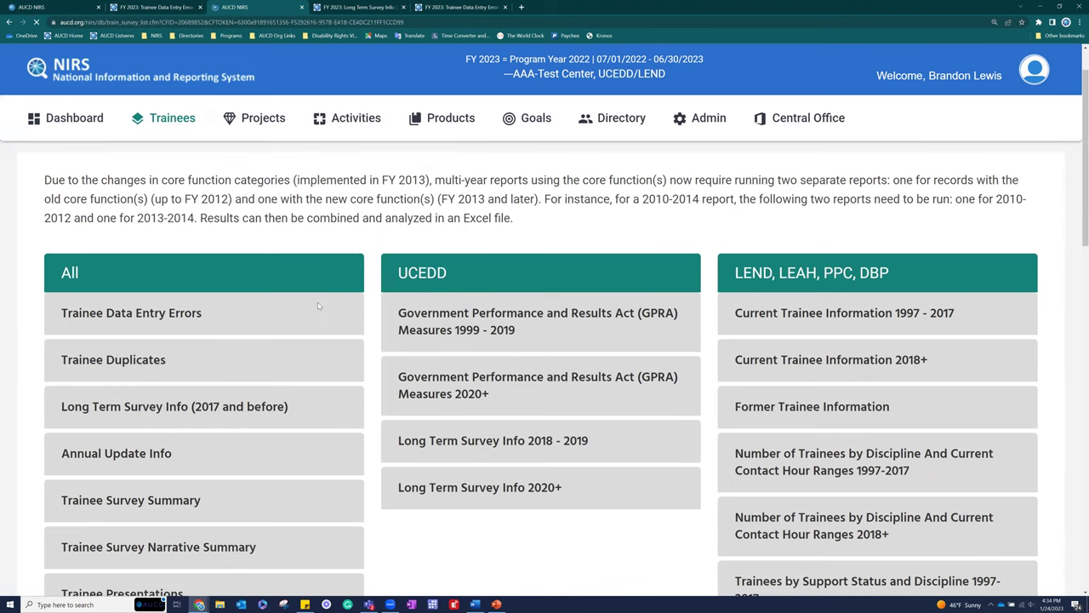
pyautogui.scroll(-1, 464, 347)
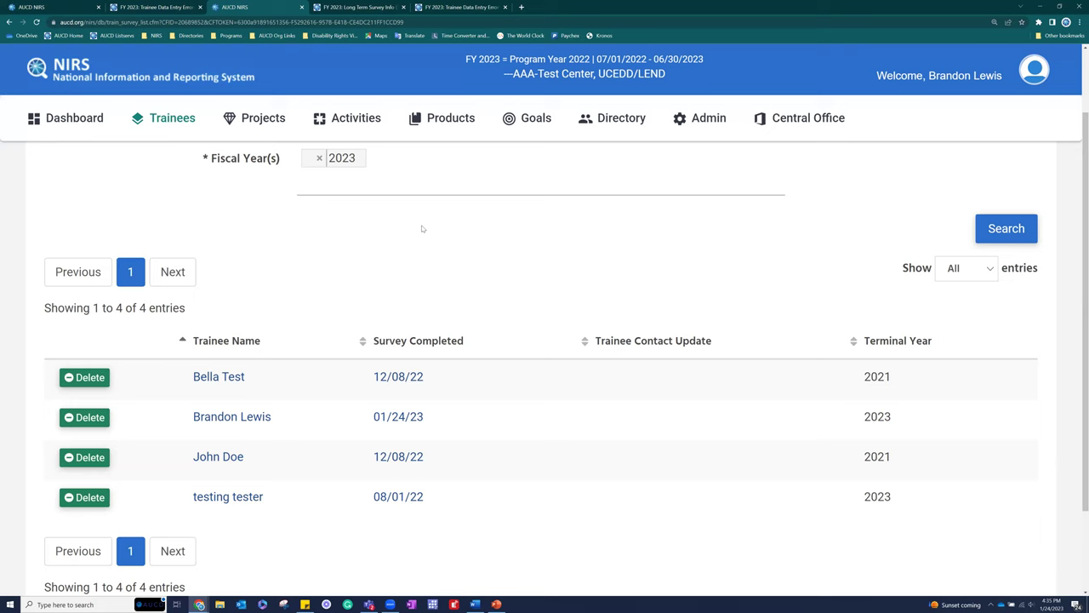
pyautogui.click(161, 118)
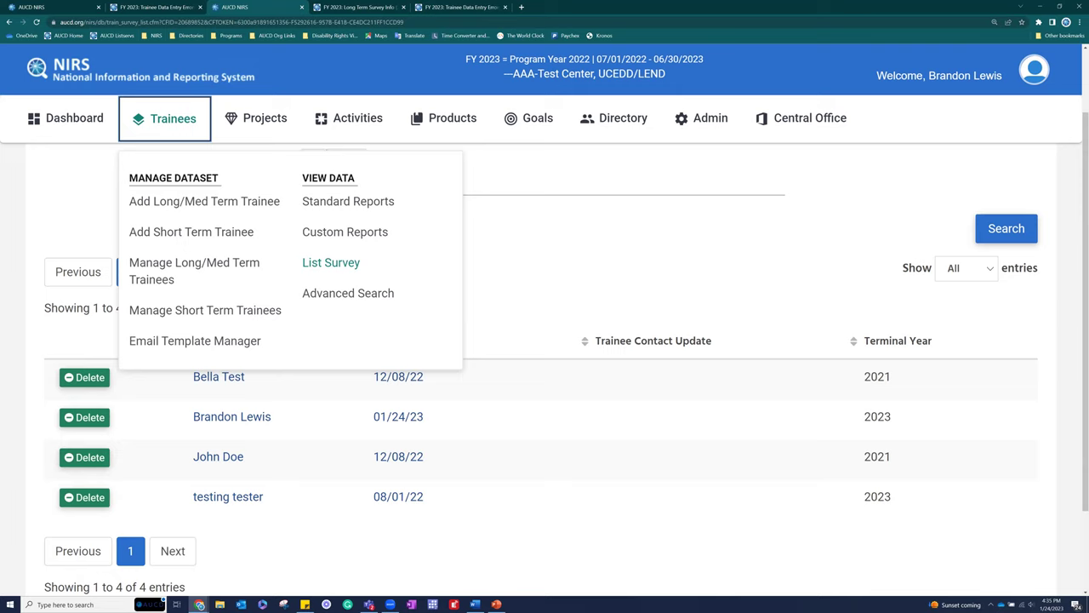
# Run the Long Term Survey Info (2018+) report and check the first row's trainee type
pyautogui.click(339, 192)
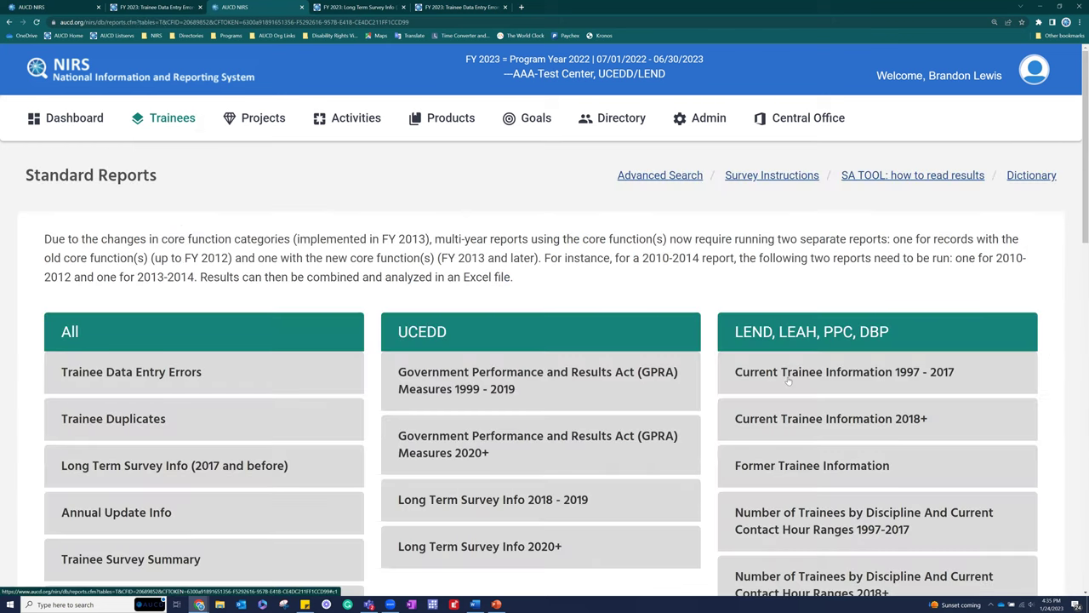
pyautogui.scroll(-2, 787, 382)
pyautogui.scroll(-3, 787, 382)
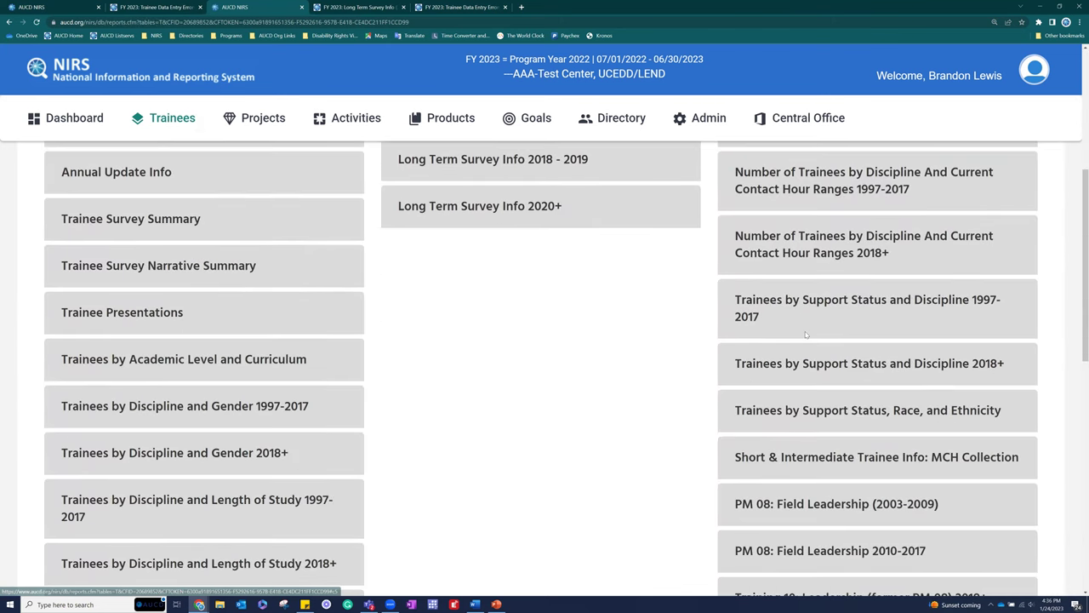
pyautogui.scroll(-7, 806, 335)
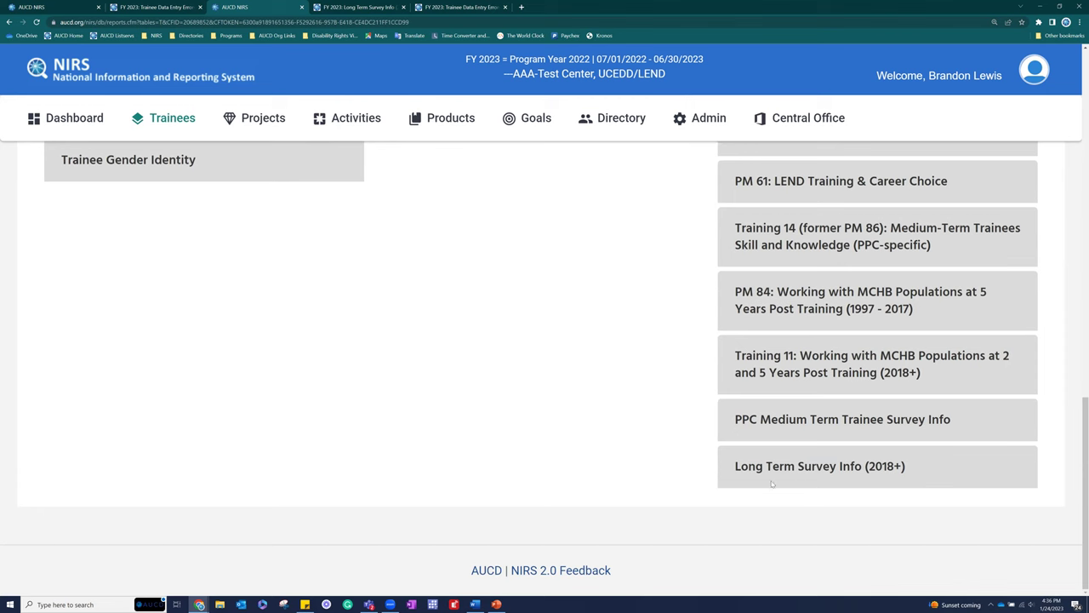
pyautogui.click(779, 468)
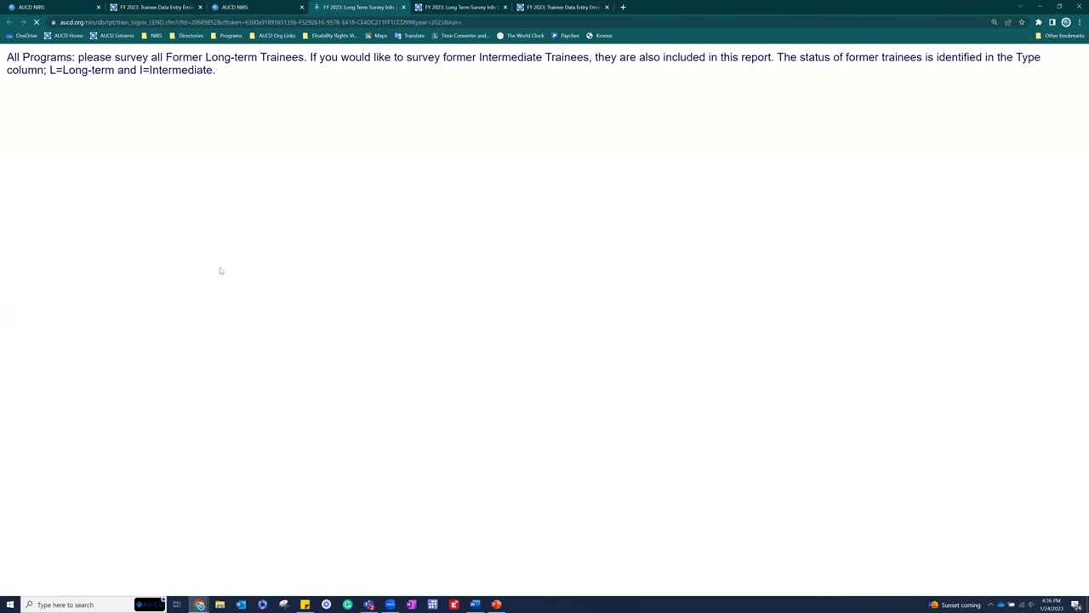
pyautogui.moveTo(115, 261); pyautogui.dragTo(176, 266)
pyautogui.click(218, 69)
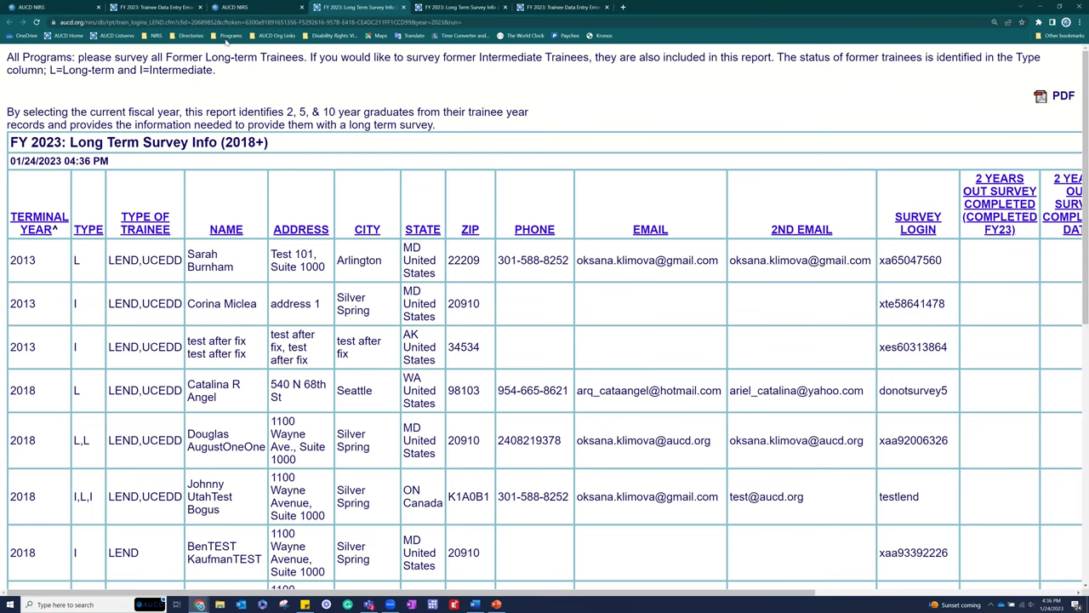
pyautogui.click(246, 7)
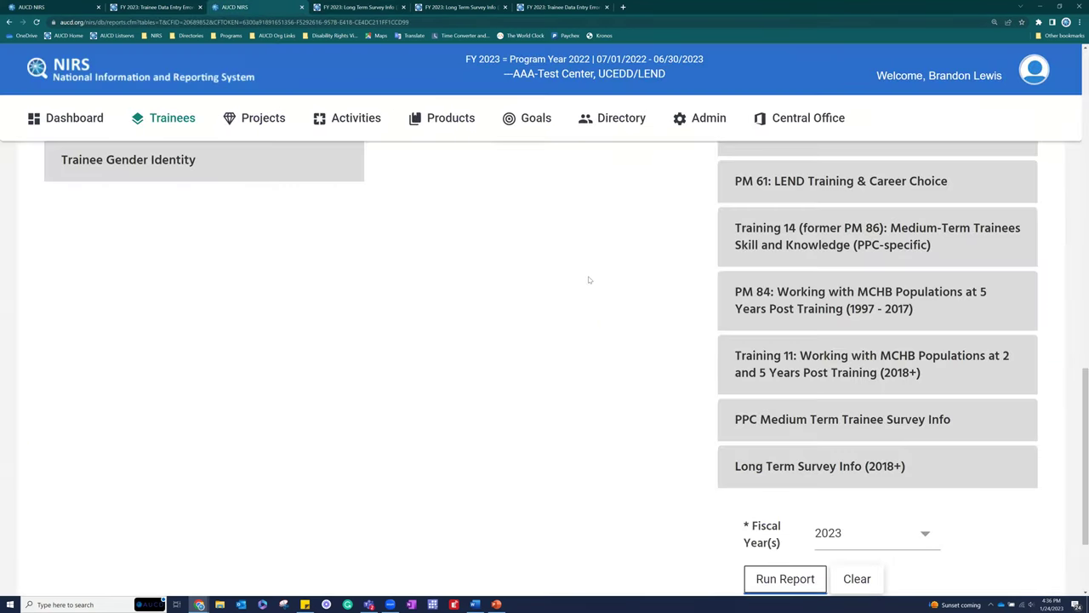
pyautogui.scroll(1, 588, 280)
pyautogui.scroll(9, 588, 280)
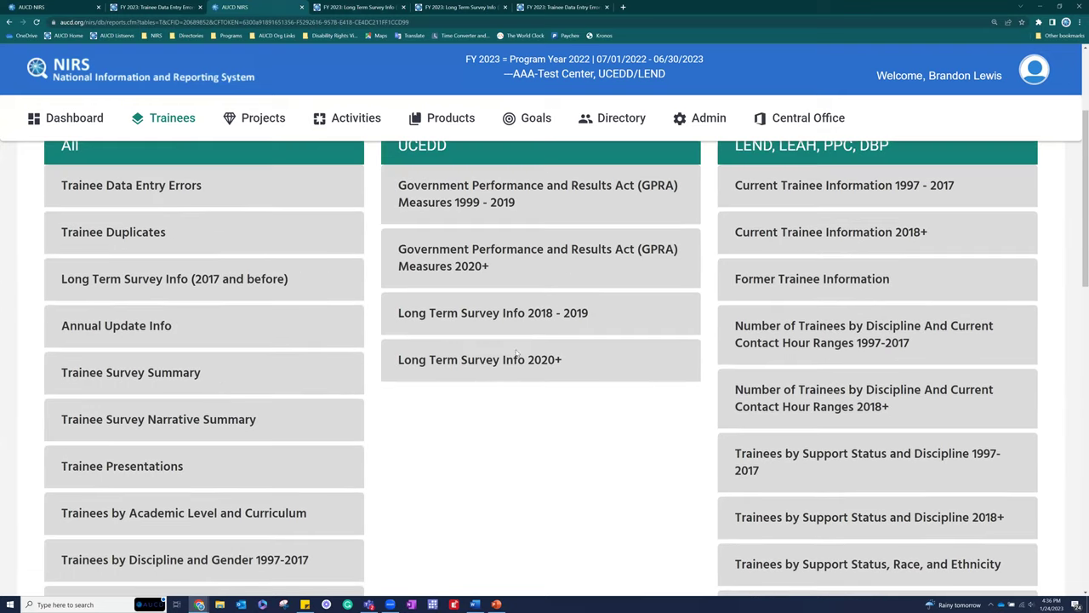
# Run the Long Term Survey Info 2020+ report for fiscal year 2023
pyautogui.click(491, 371)
pyautogui.scroll(2, 442, 323)
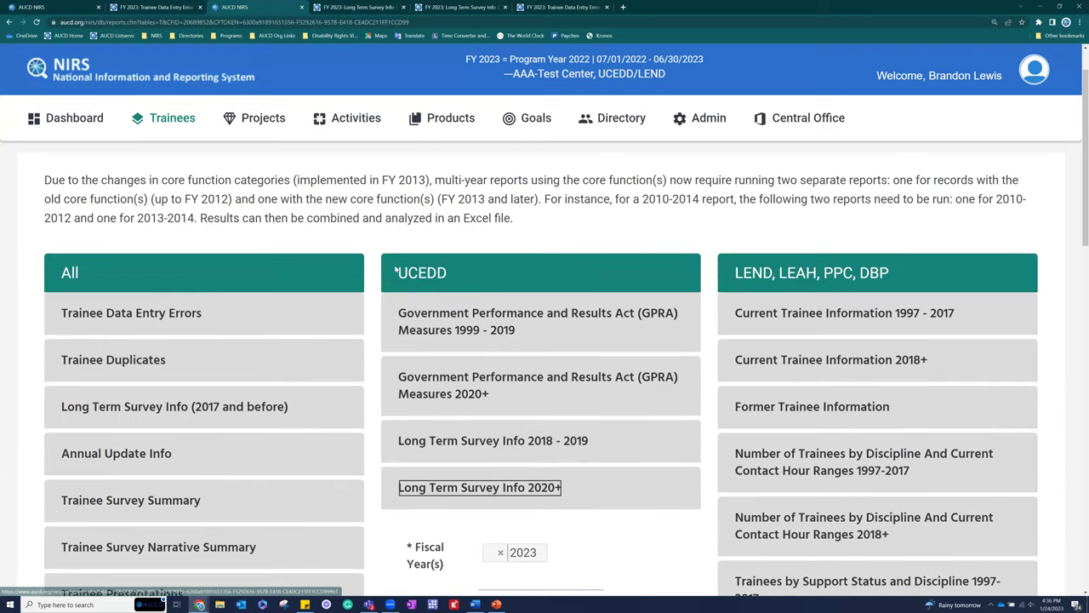
pyautogui.moveTo(395, 275); pyautogui.dragTo(449, 273)
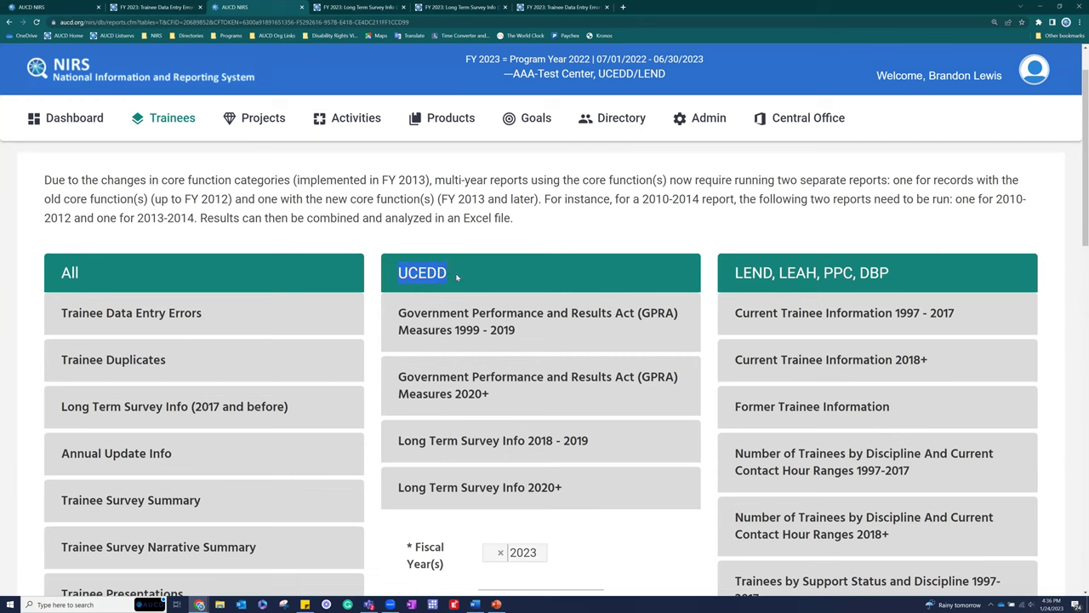
pyautogui.click(466, 274)
pyautogui.scroll(-1, 466, 274)
pyautogui.scroll(-2, 468, 280)
pyautogui.click(418, 491)
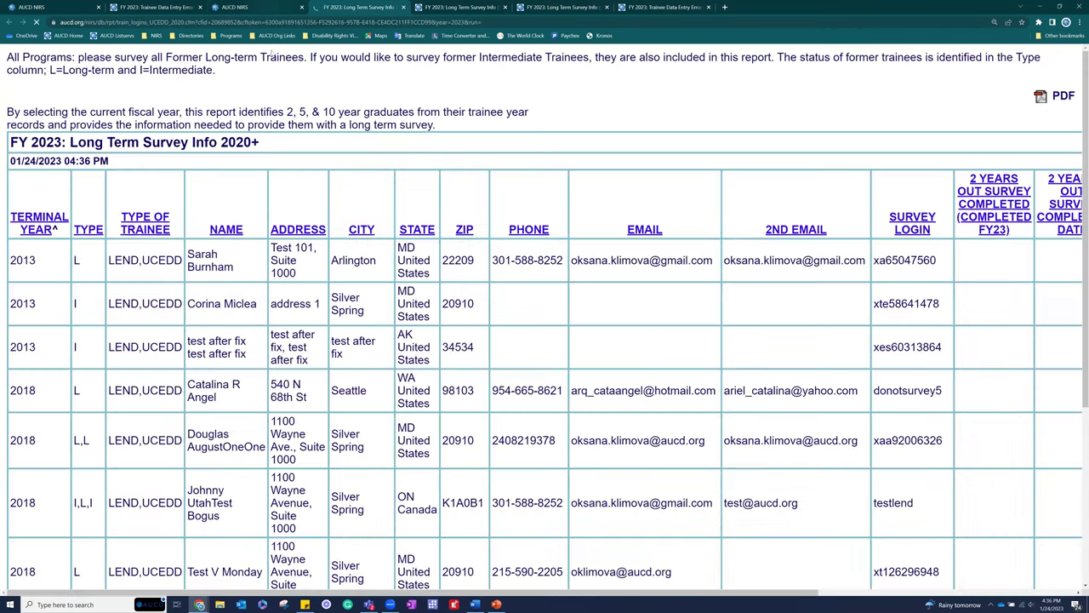
pyautogui.hotkey('ctrl', 'shift', 'Tab')
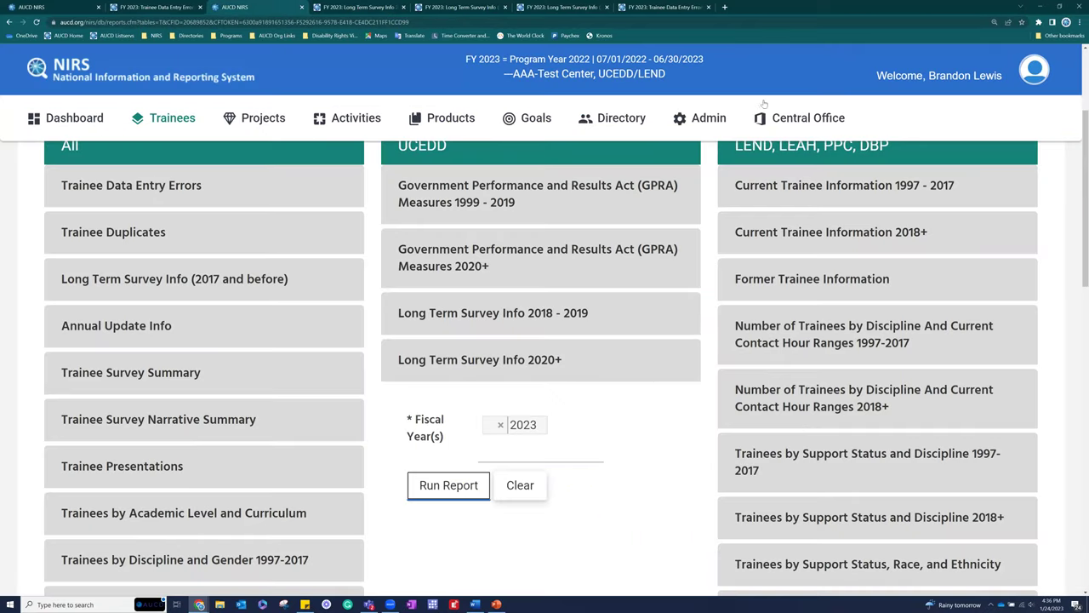
pyautogui.scroll(-10, 758, 511)
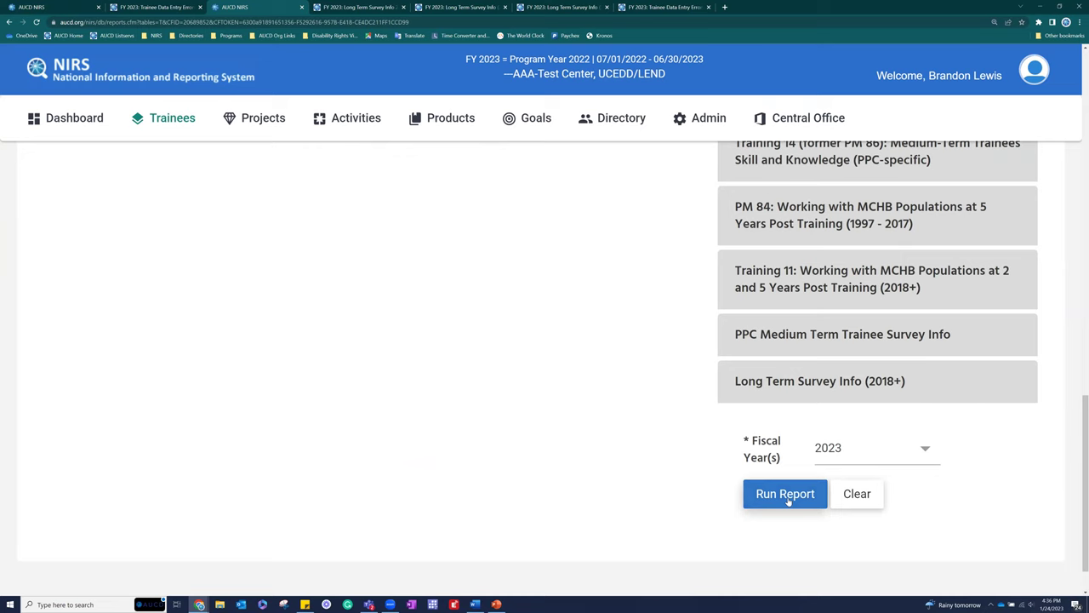
pyautogui.scroll(4, 787, 502)
pyautogui.scroll(-5, 801, 334)
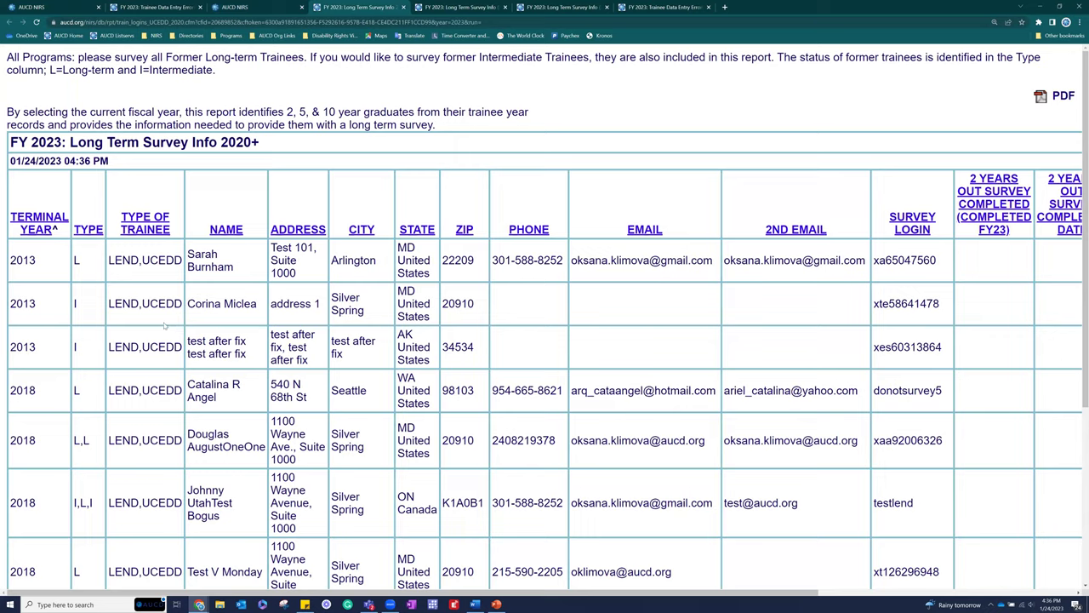
# Check the UCEDD trainee type in a 2018 row, then return to the Standard Reports tab
pyautogui.scroll(-3, 101, 489)
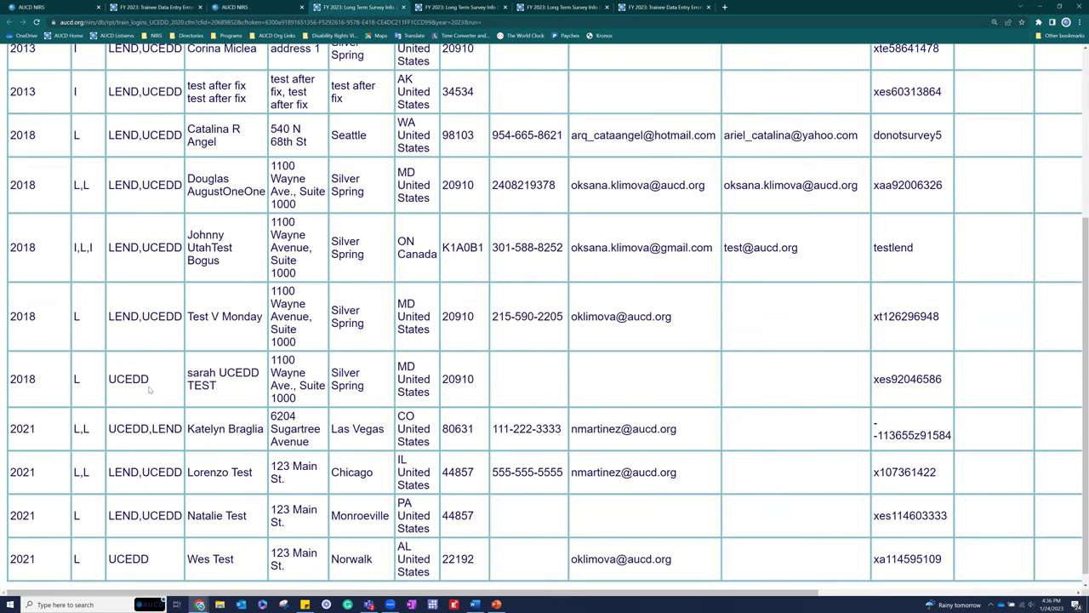
pyautogui.moveTo(150, 381); pyautogui.dragTo(106, 382)
pyautogui.click(242, 6)
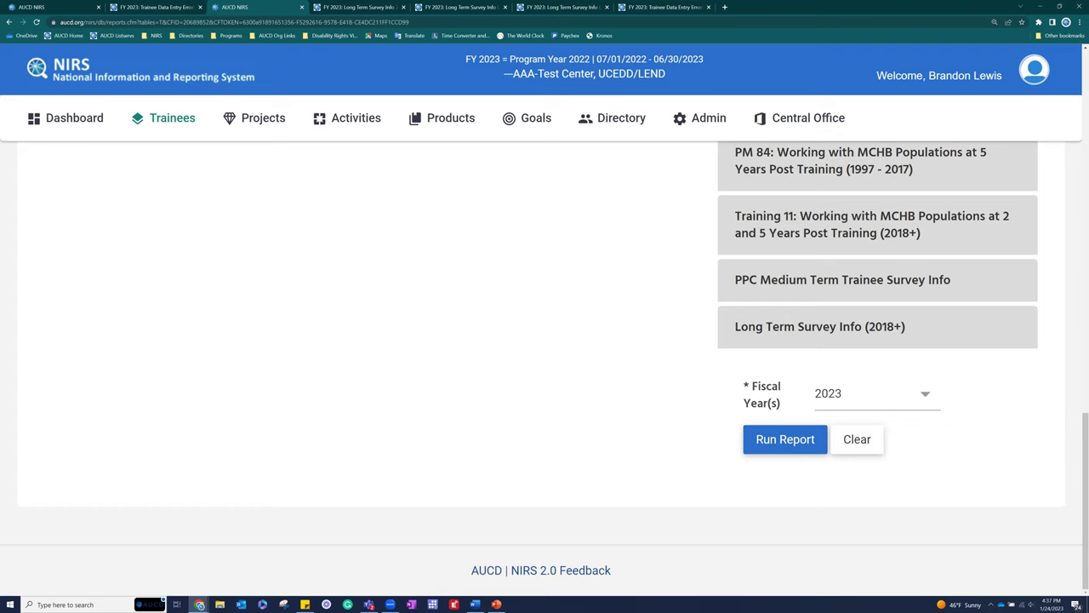
pyautogui.hotkey('alt', 'Tab')
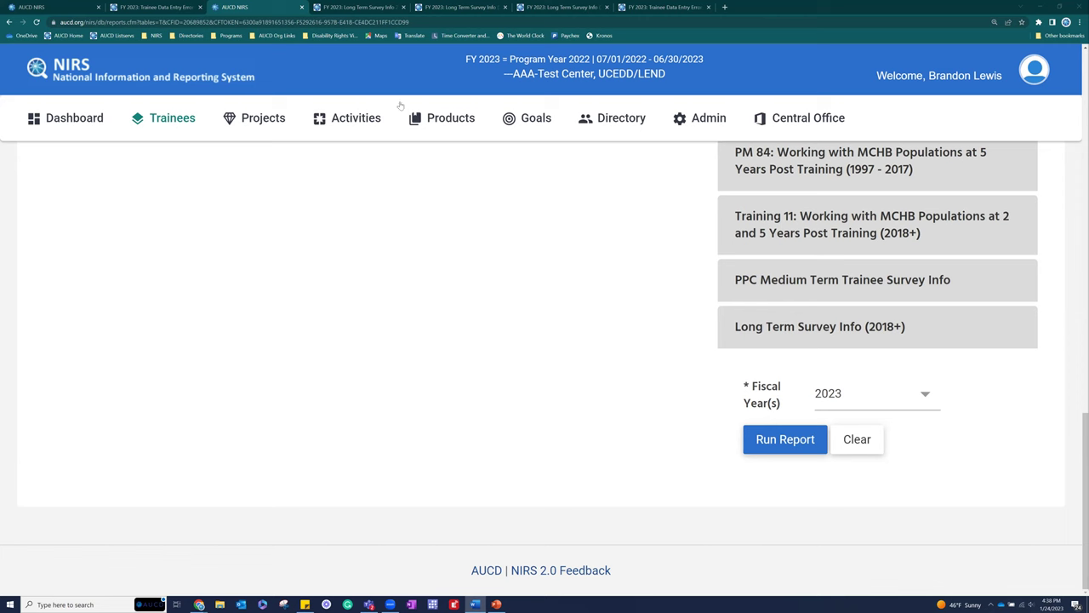
pyautogui.scroll(6, 546, 318)
pyautogui.scroll(5, 546, 317)
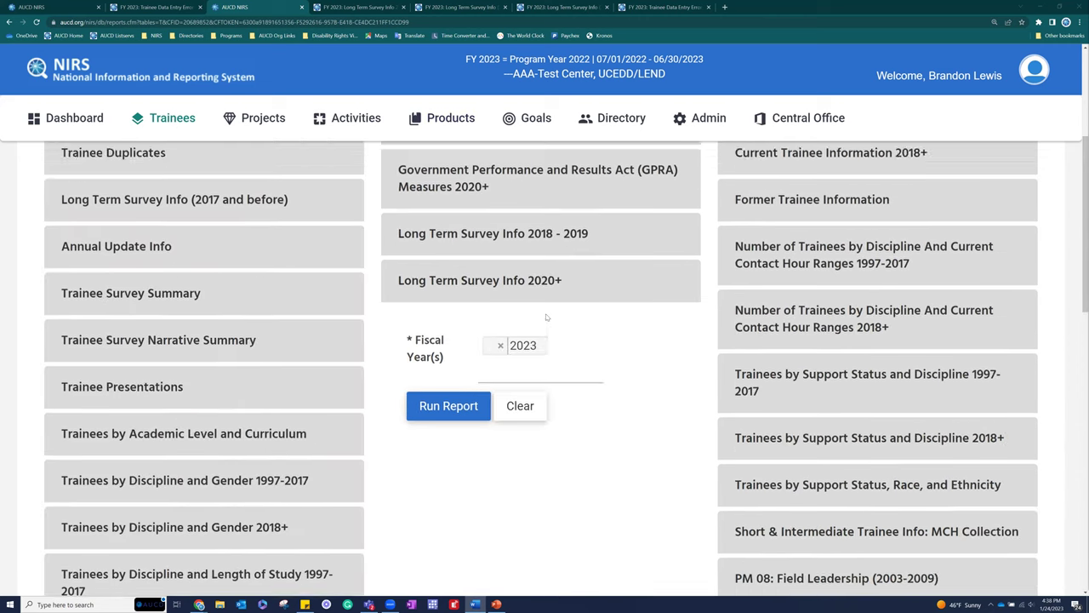
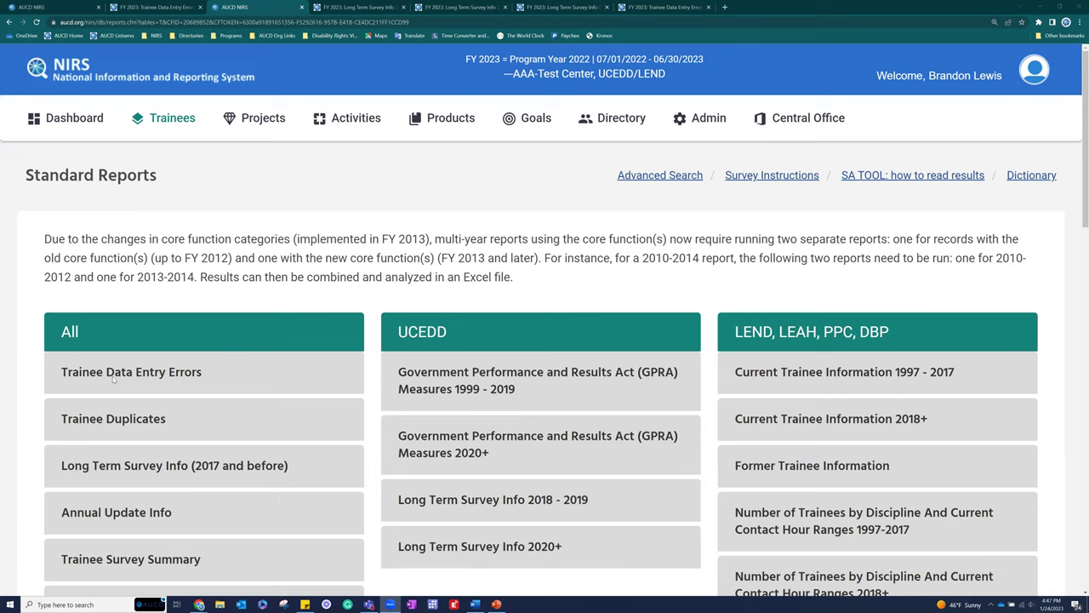
# Run the Trainee Duplicates report from the All reports list
pyautogui.click(119, 423)
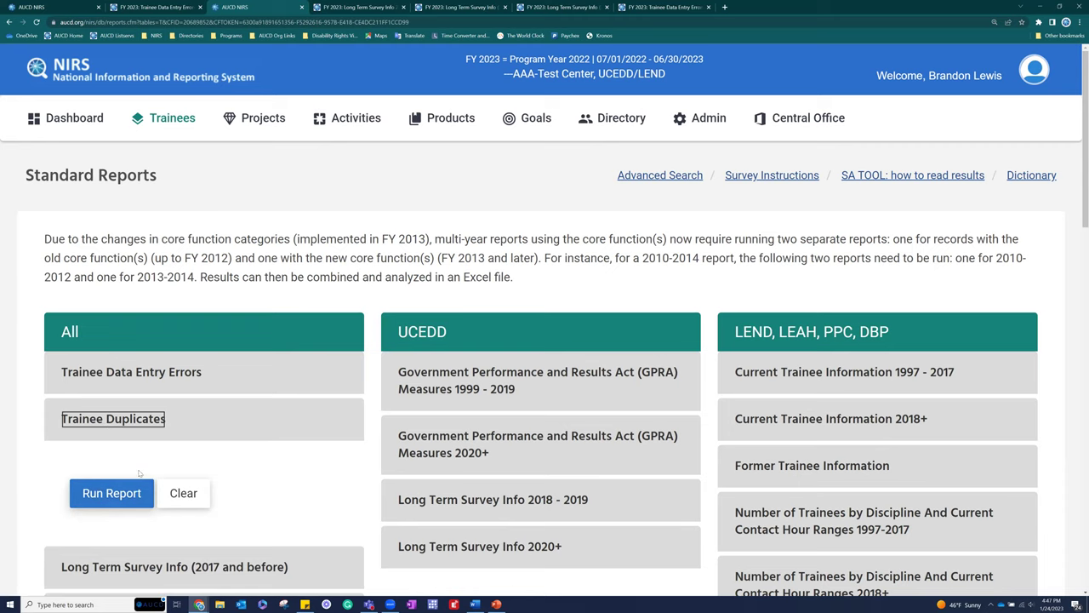
pyautogui.click(108, 493)
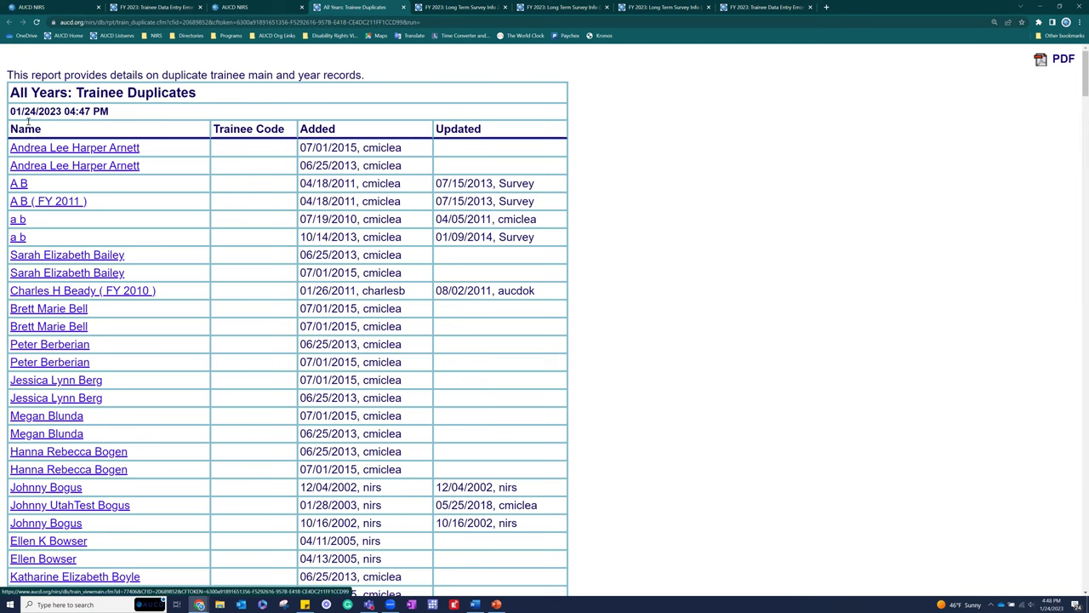
# Open the first duplicated trainee's record and close the Data Entry Errors report
pyautogui.click(29, 149)
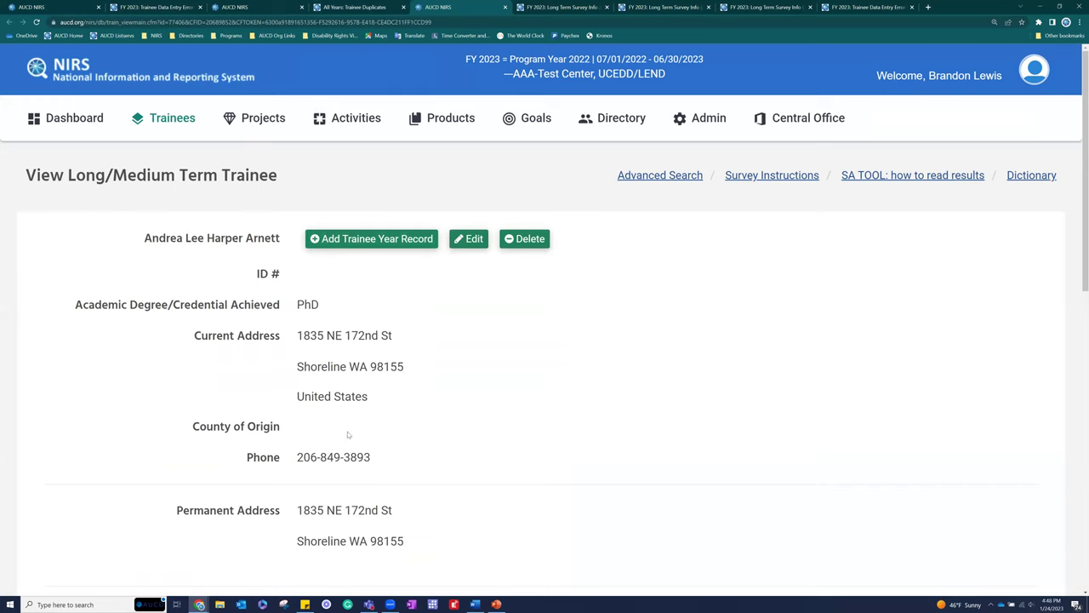
pyautogui.scroll(-2, 230, 394)
pyautogui.scroll(2, 709, 165)
pyautogui.click(151, 7)
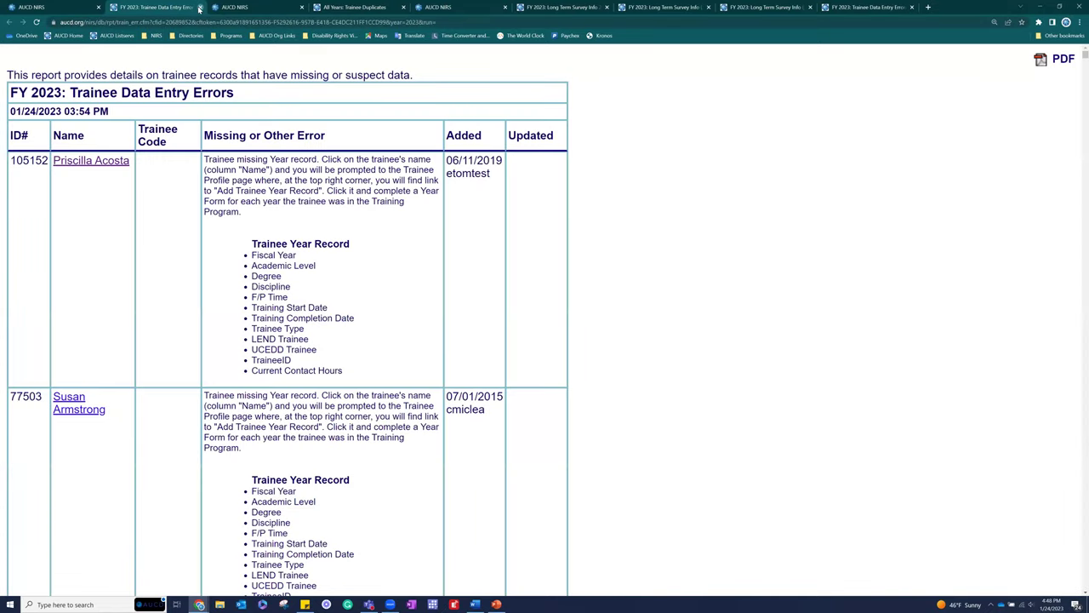
pyautogui.click(199, 7)
# Open the second copy of that trainee's record for comparison
pyautogui.click(117, 502)
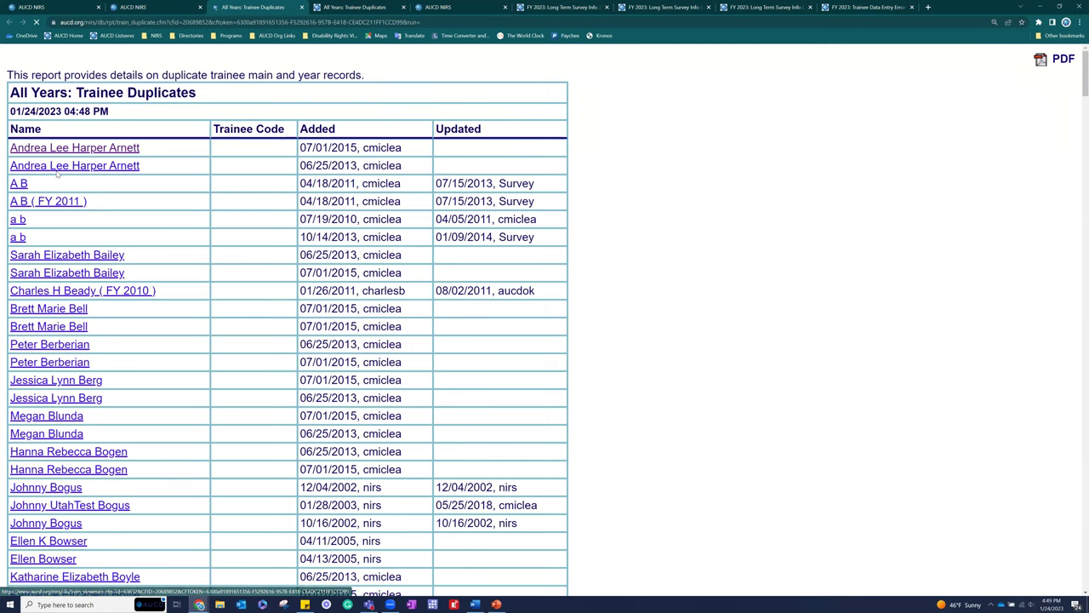
pyautogui.click(55, 168)
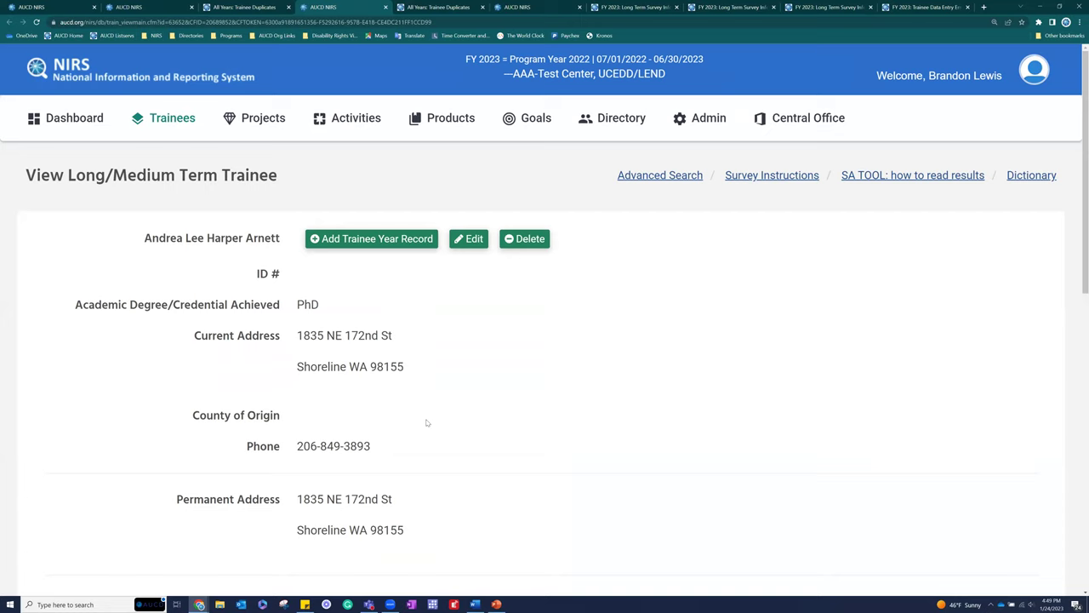
pyautogui.scroll(-3, 427, 422)
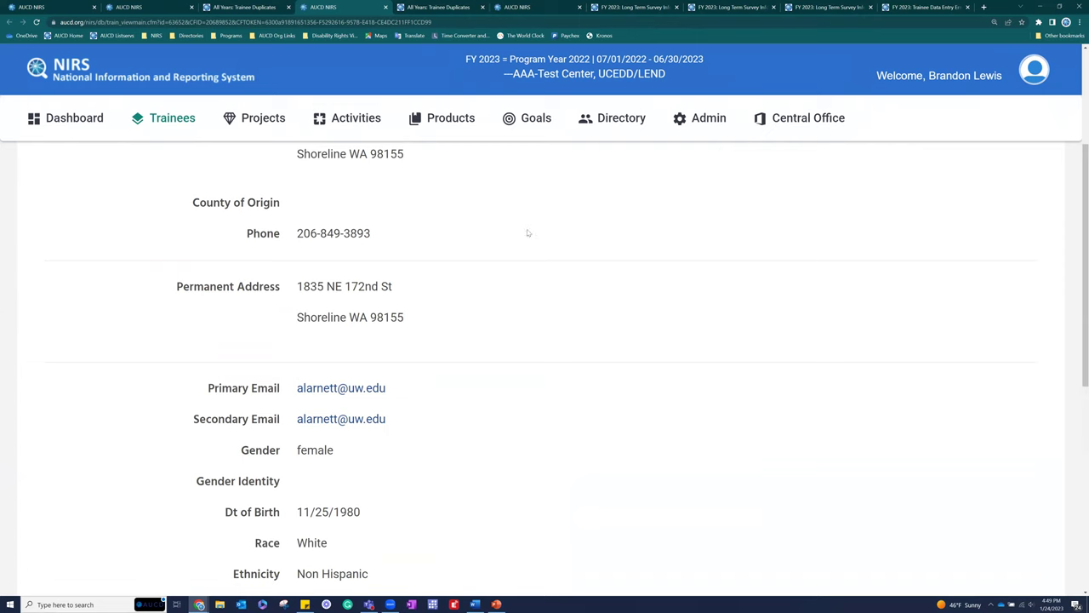
pyautogui.click(154, 125)
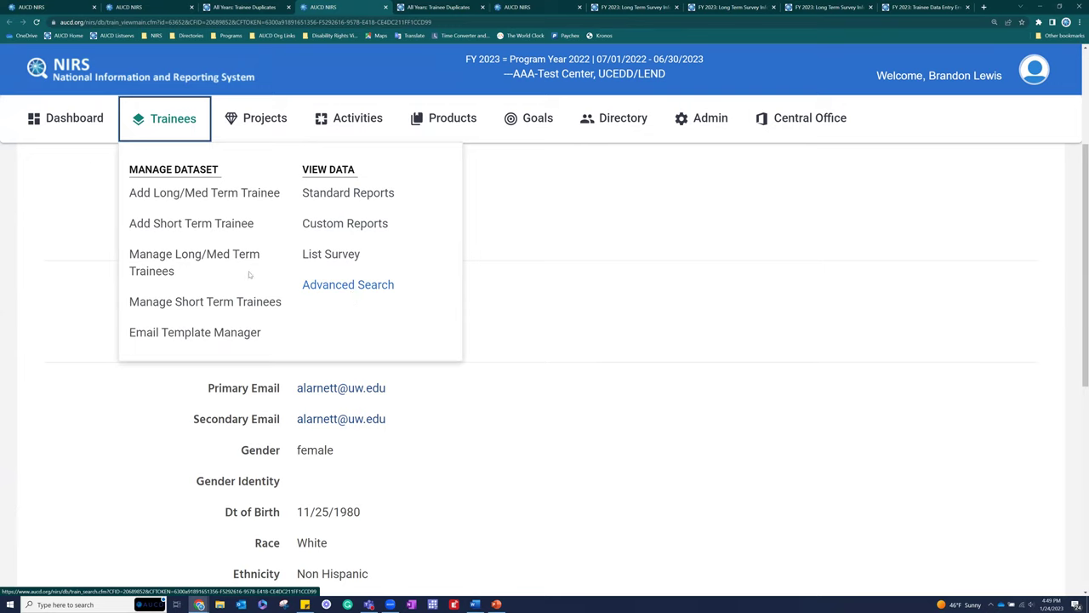
# Open Trainee Advanced Search and change the fiscal year filter from 2023 to All Years
pyautogui.click(335, 285)
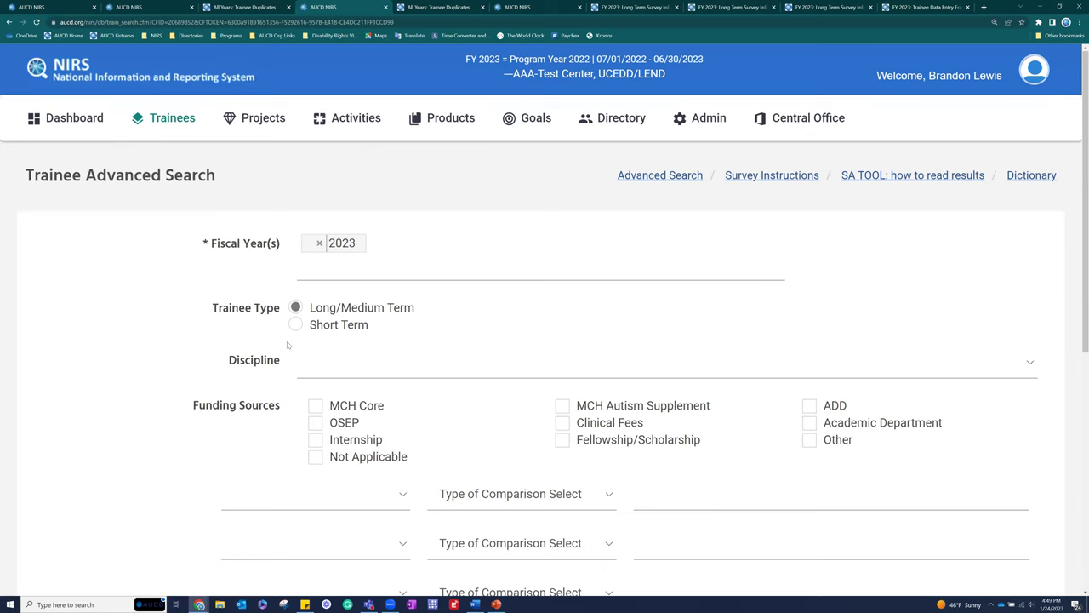
pyautogui.moveTo(268, 345); pyautogui.dragTo(198, 313)
pyautogui.click(198, 313)
pyautogui.click(320, 244)
pyautogui.click(332, 288)
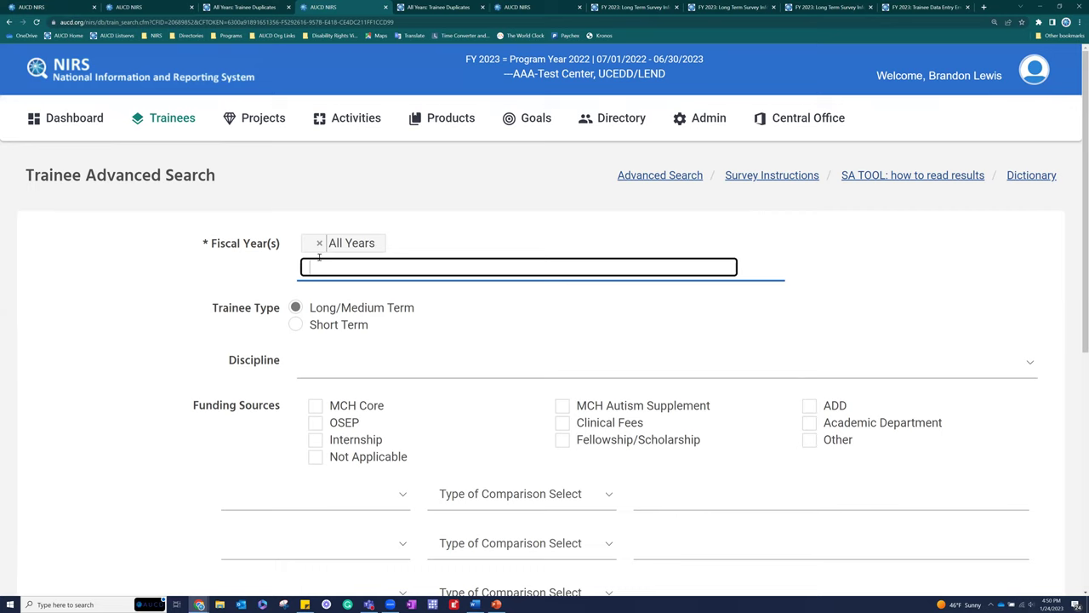
pyautogui.click(320, 242)
pyautogui.click(302, 286)
pyautogui.click(240, 286)
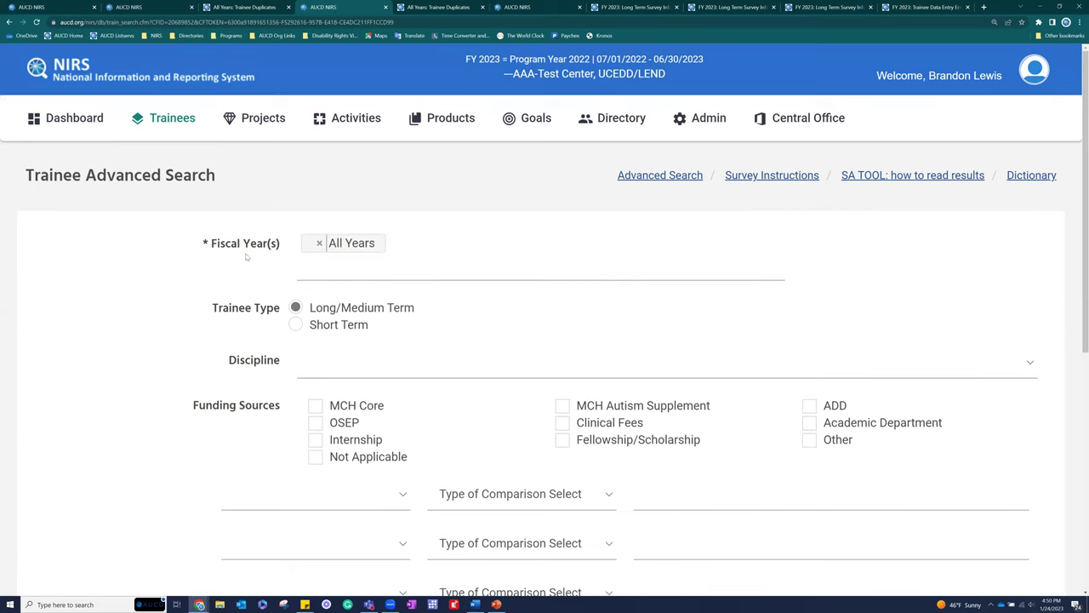
# Leave the discipline filter blank in the trainee search form
pyautogui.scroll(-1, 169, 279)
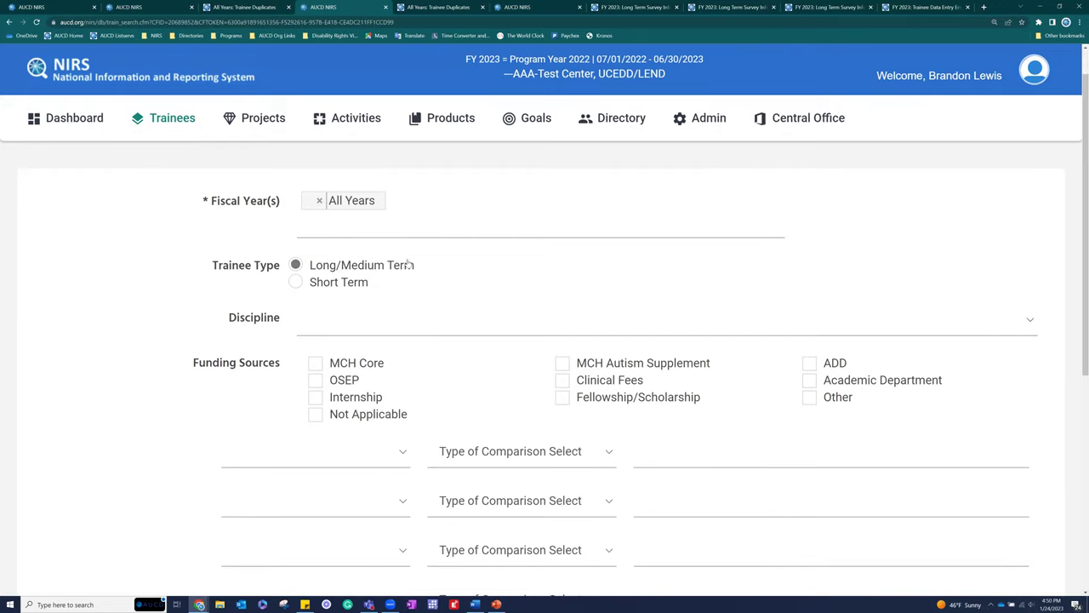
pyautogui.scroll(-2, 172, 317)
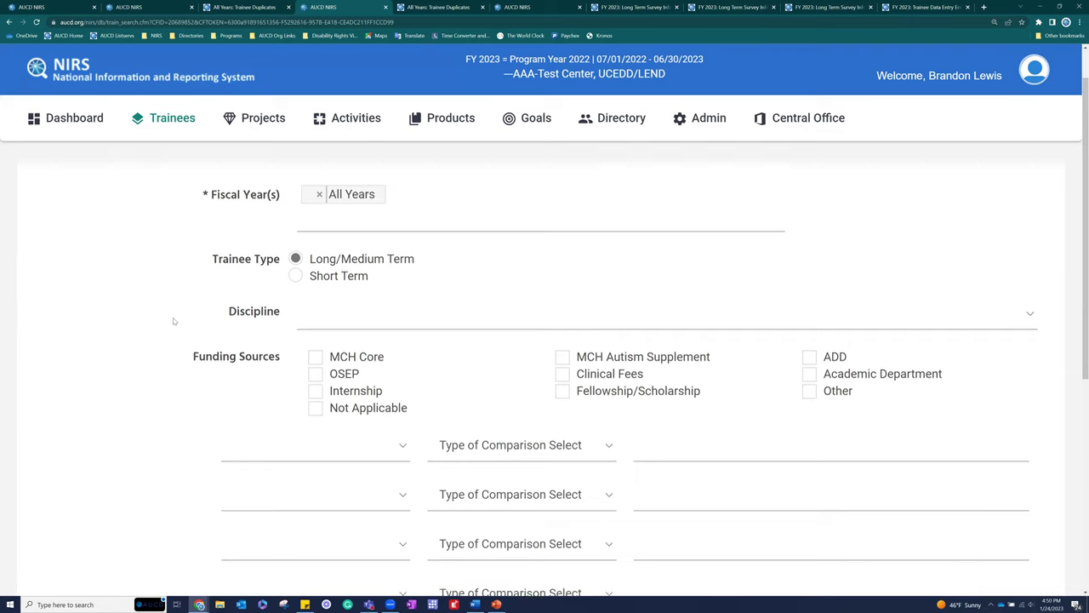
pyautogui.click(580, 238)
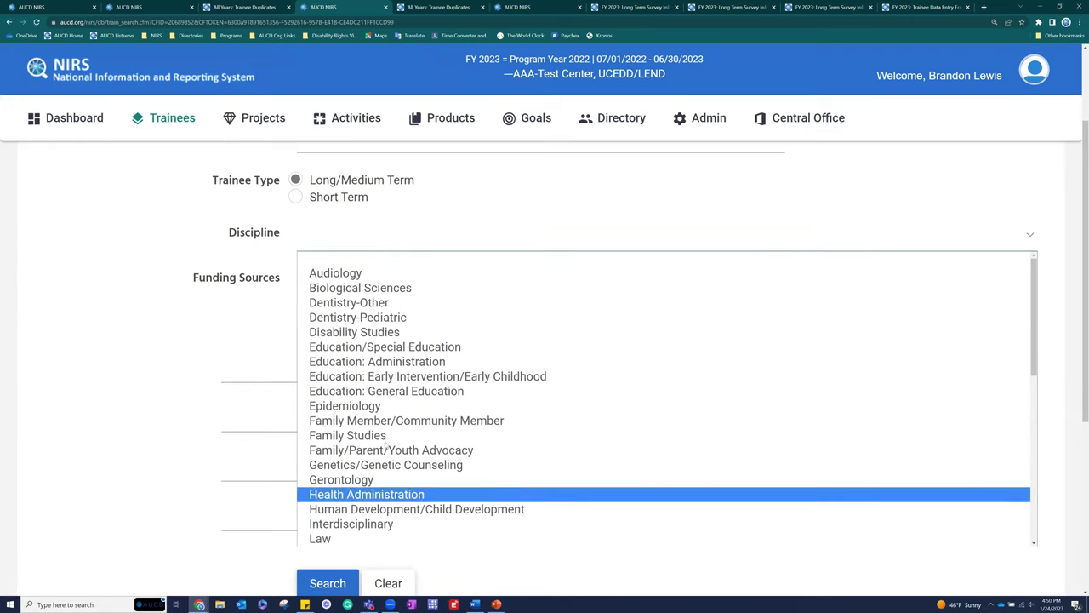
pyautogui.scroll(-5, 403, 316)
pyautogui.scroll(5, 404, 316)
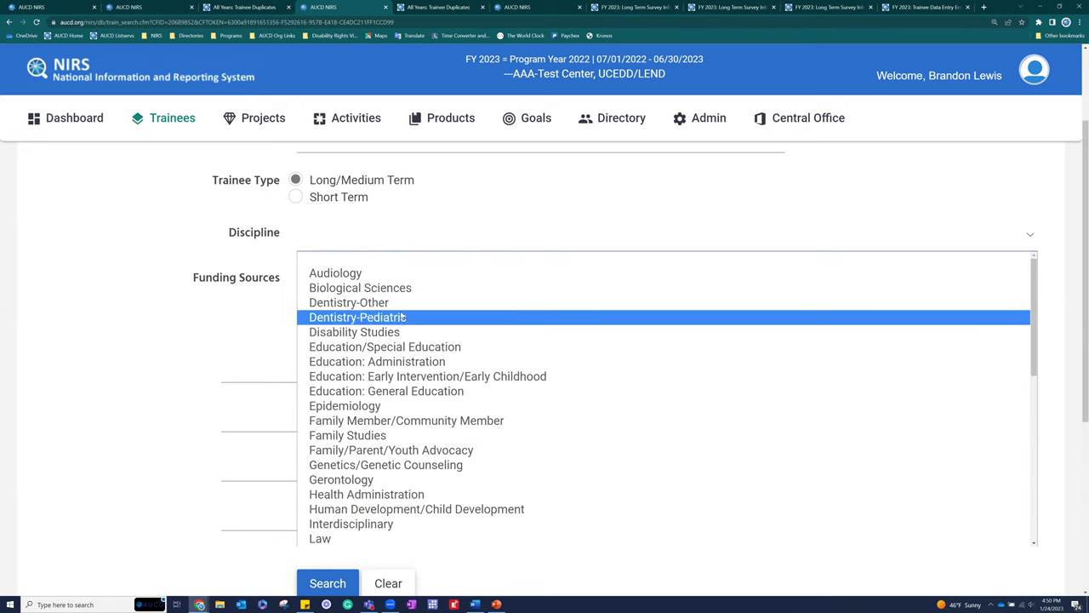
pyautogui.click(303, 257)
pyautogui.click(157, 336)
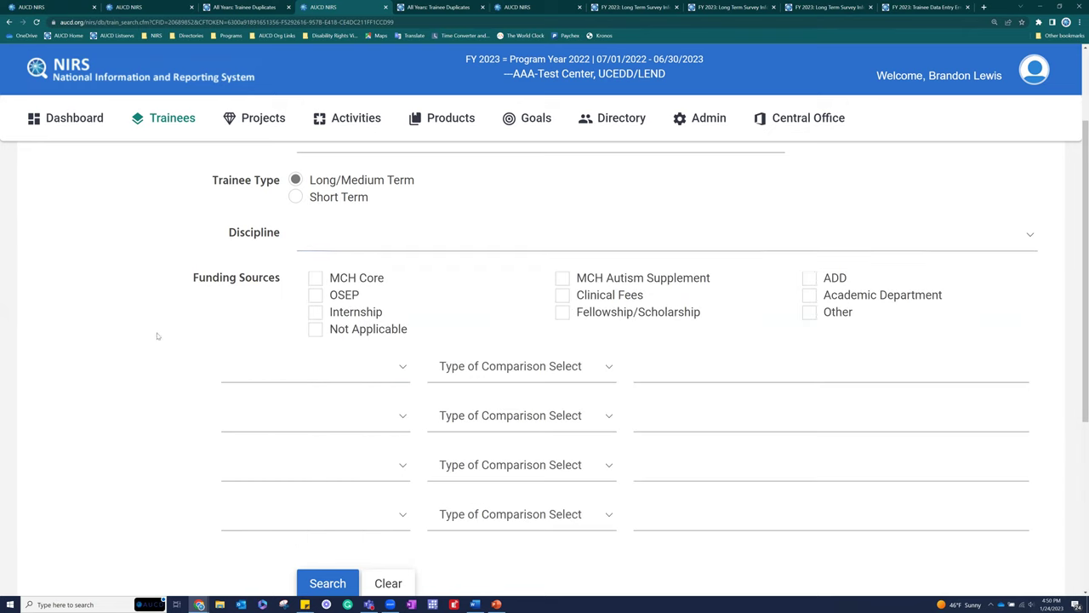
pyautogui.moveTo(192, 285); pyautogui.dragTo(274, 291)
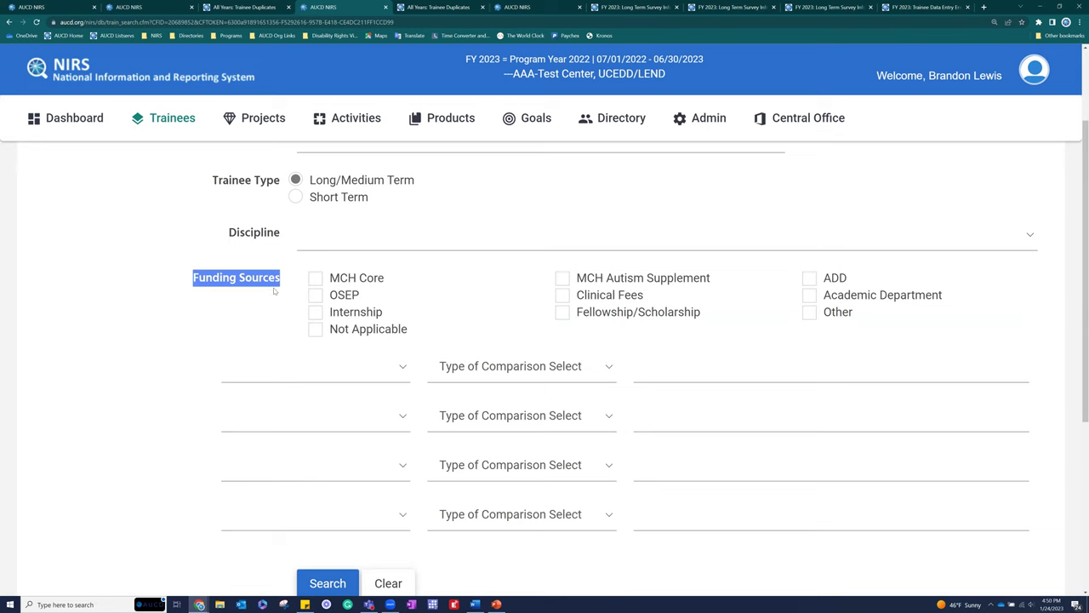
pyautogui.click(257, 316)
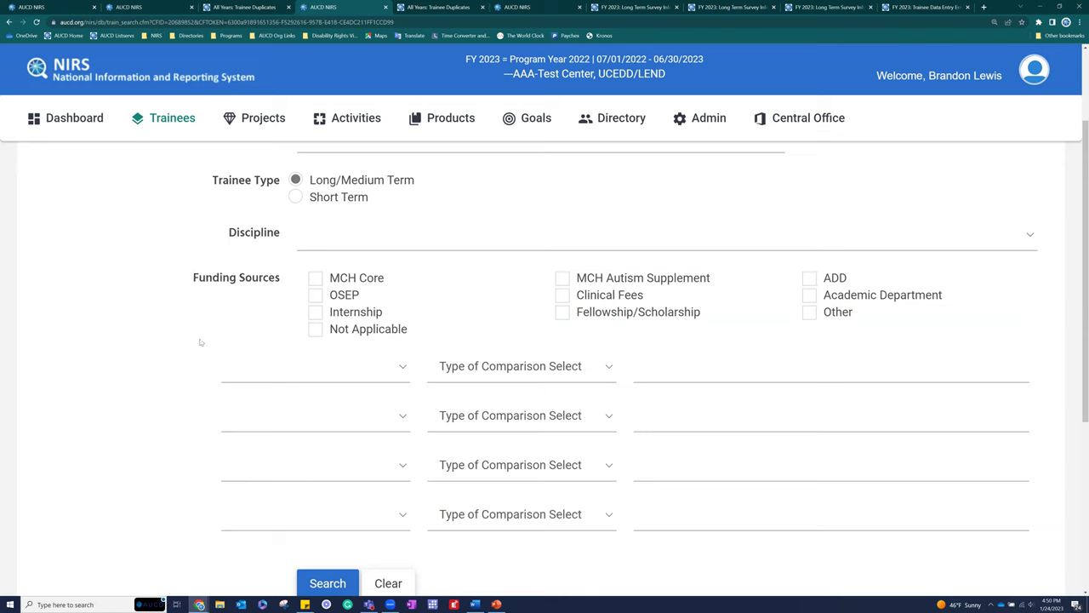
pyautogui.click(337, 373)
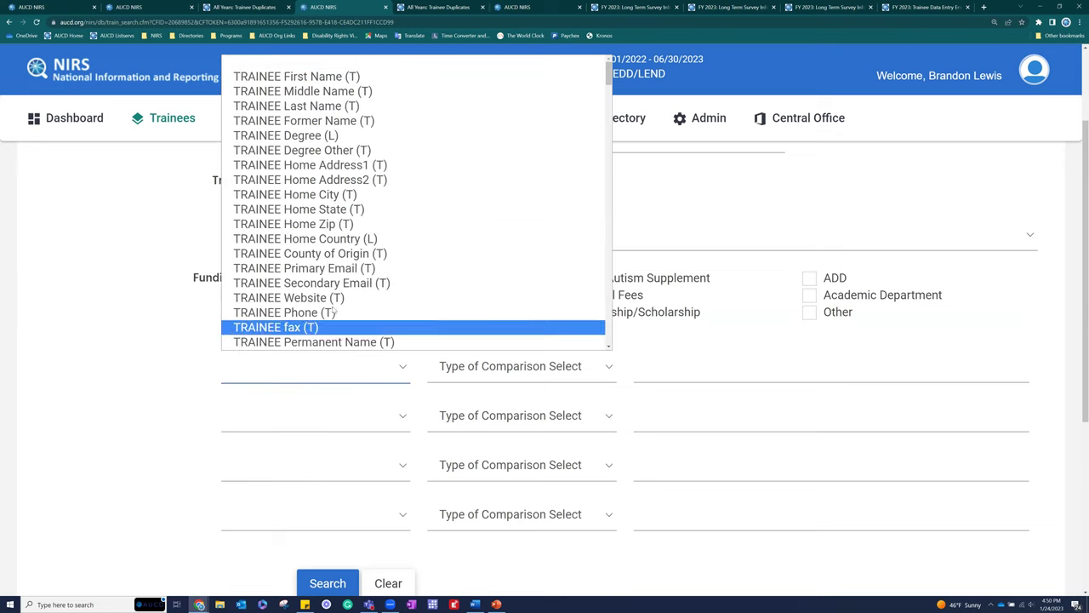
# Set the first criterion to TRAINEE Last Name (T) with a 'like' comparison
pyautogui.click(323, 107)
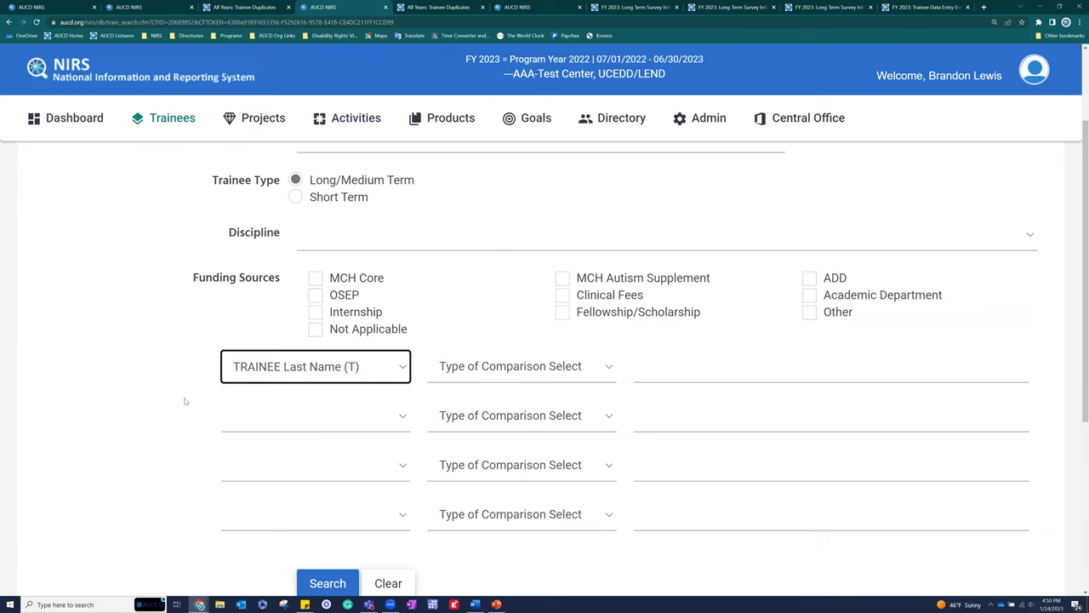
pyautogui.click(486, 368)
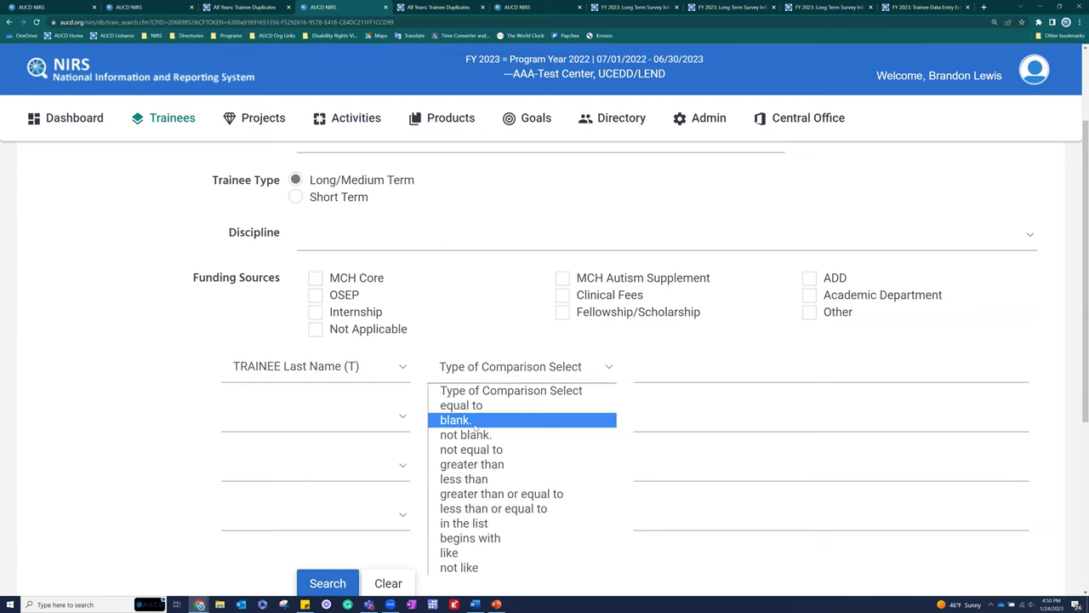
pyautogui.click(469, 548)
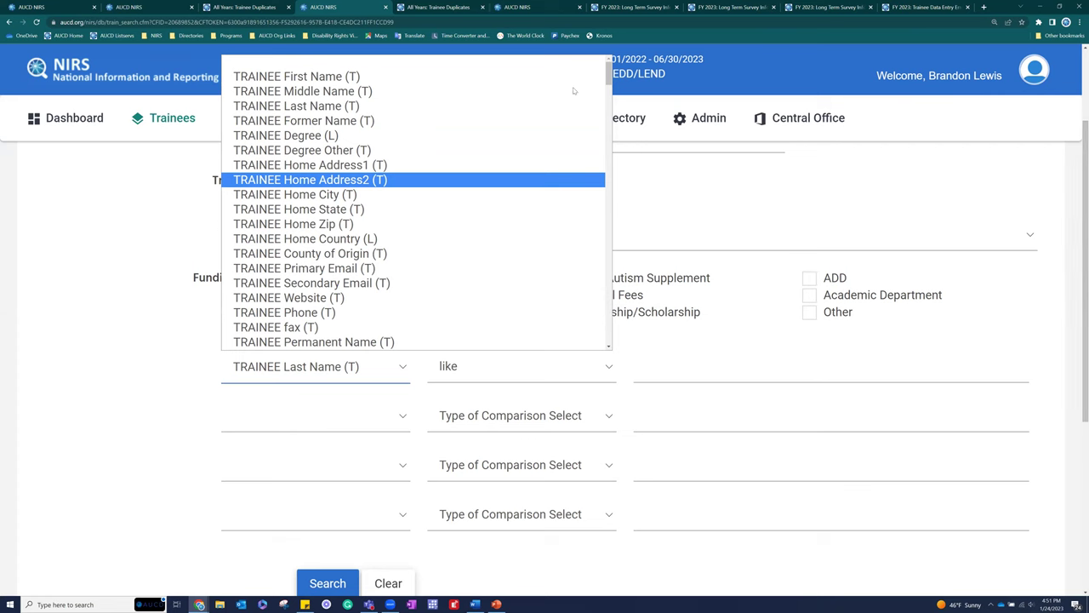
pyautogui.scroll(-7, 447, 226)
pyautogui.scroll(-8, 445, 226)
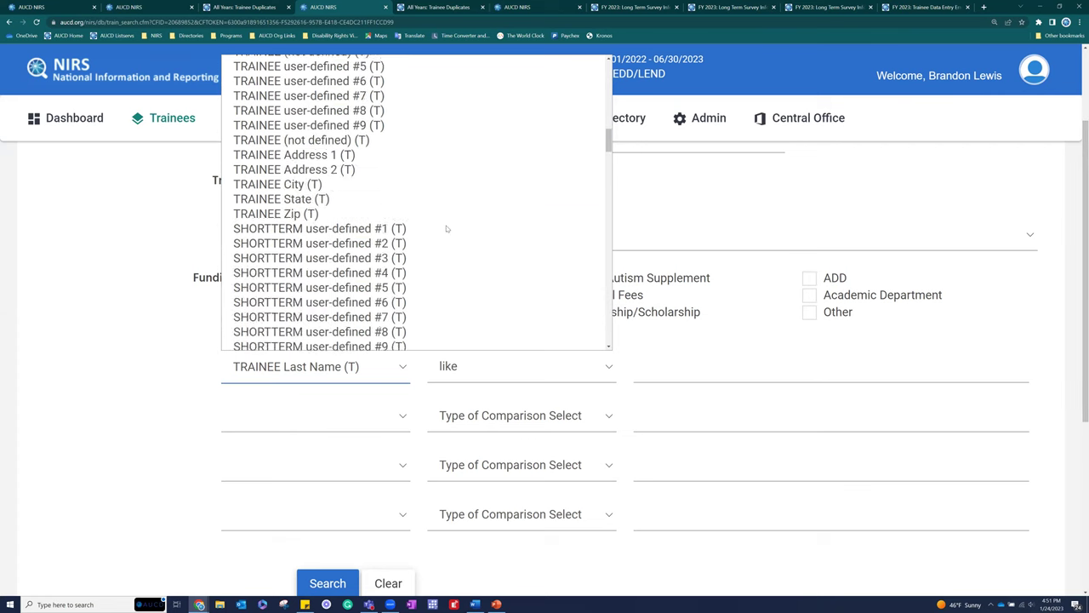
pyautogui.scroll(3, 445, 227)
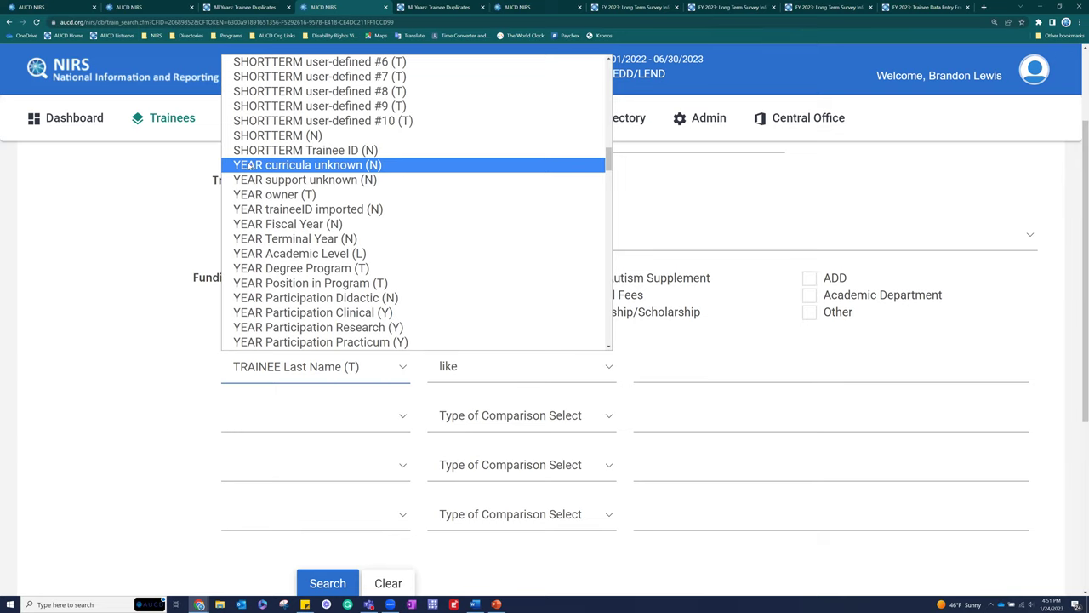
pyautogui.scroll(-8, 248, 166)
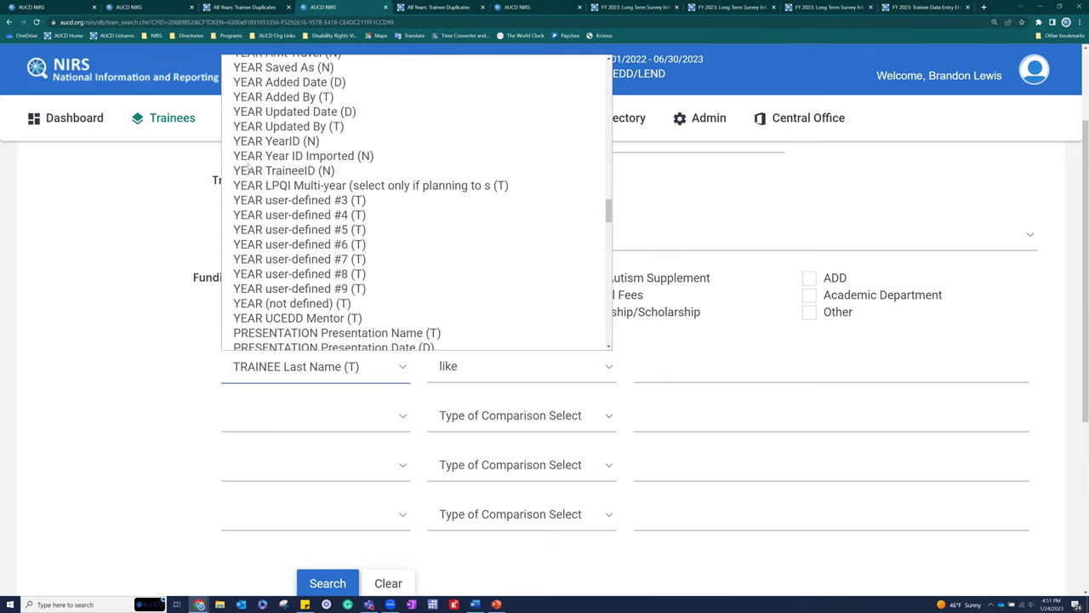
pyautogui.scroll(-6, 248, 166)
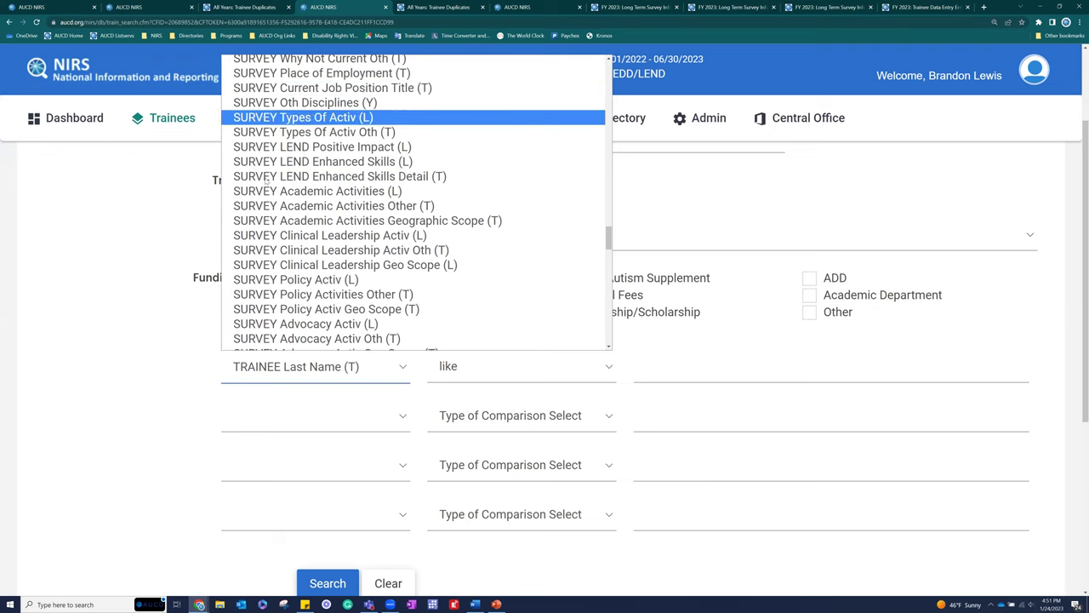
pyautogui.scroll(-8, 264, 255)
pyautogui.scroll(-15, 264, 205)
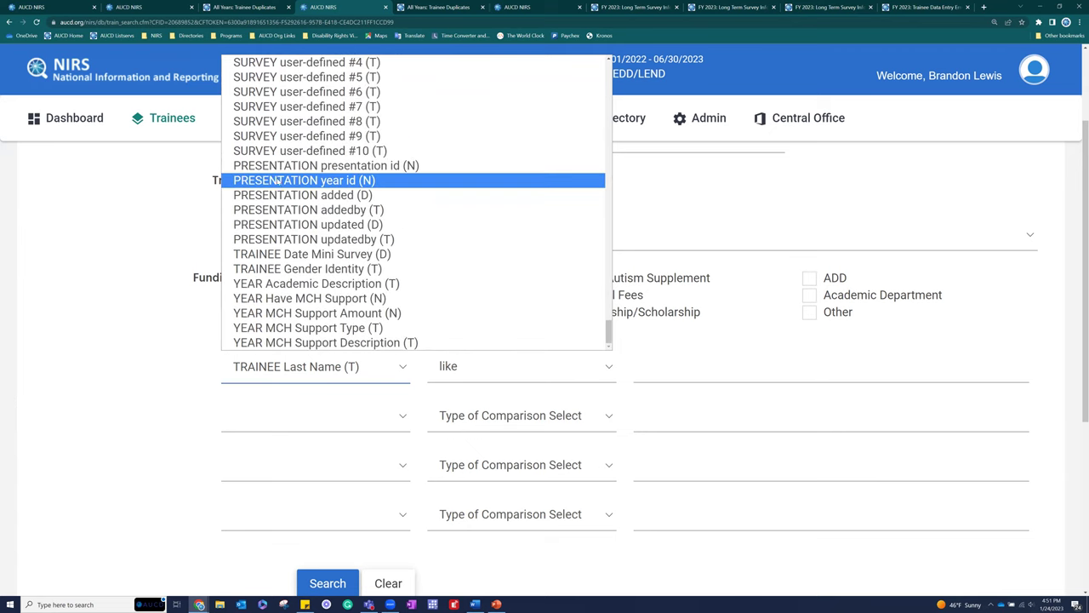
pyautogui.scroll(10, 280, 257)
pyautogui.scroll(3, 281, 257)
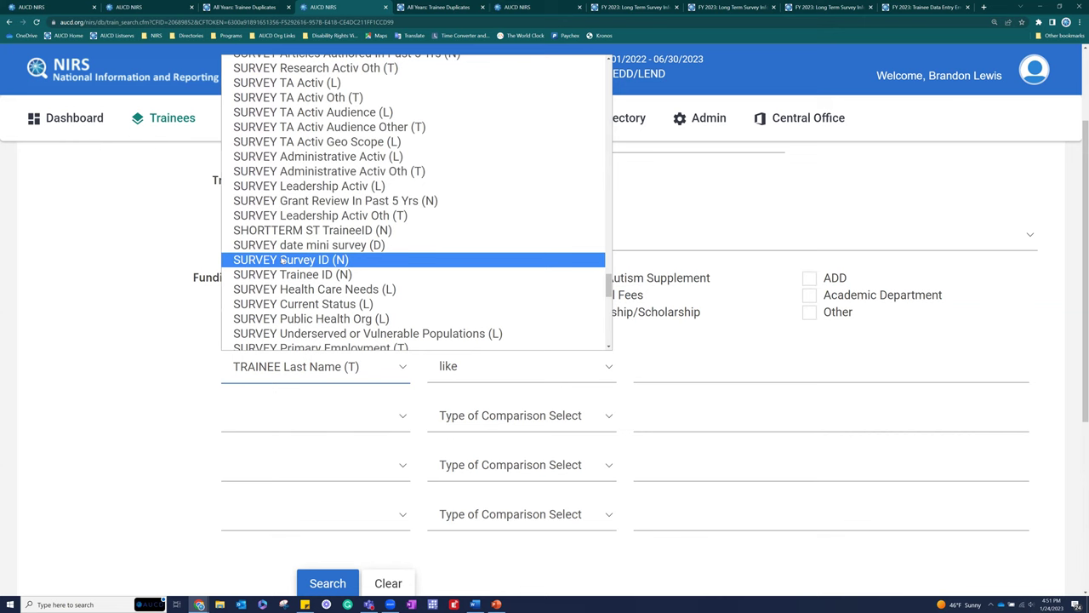
pyautogui.scroll(-10, 283, 259)
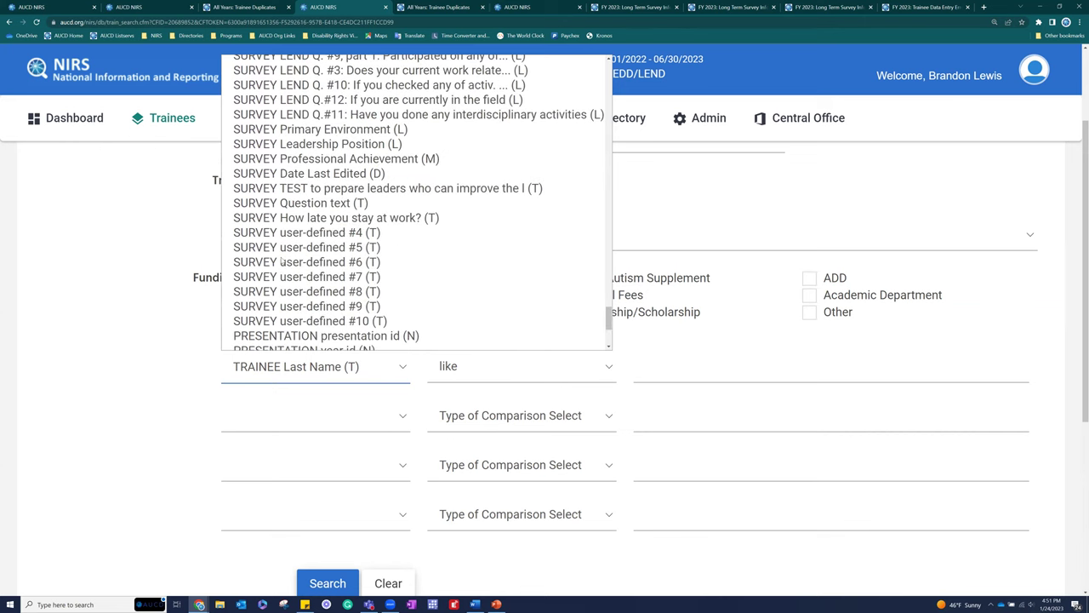
pyautogui.scroll(-3, 281, 261)
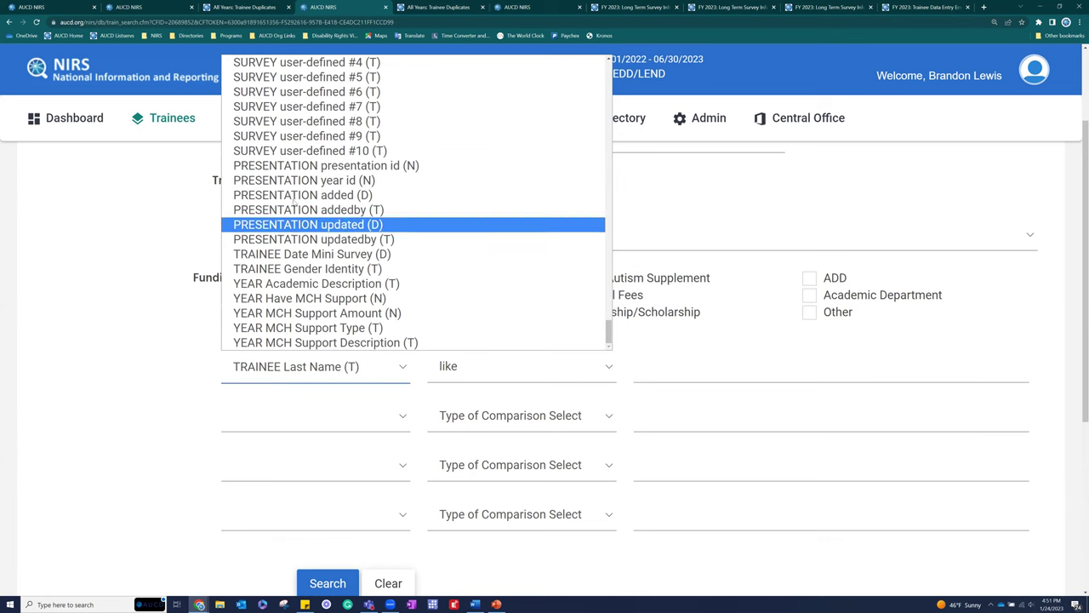
pyautogui.scroll(5, 274, 234)
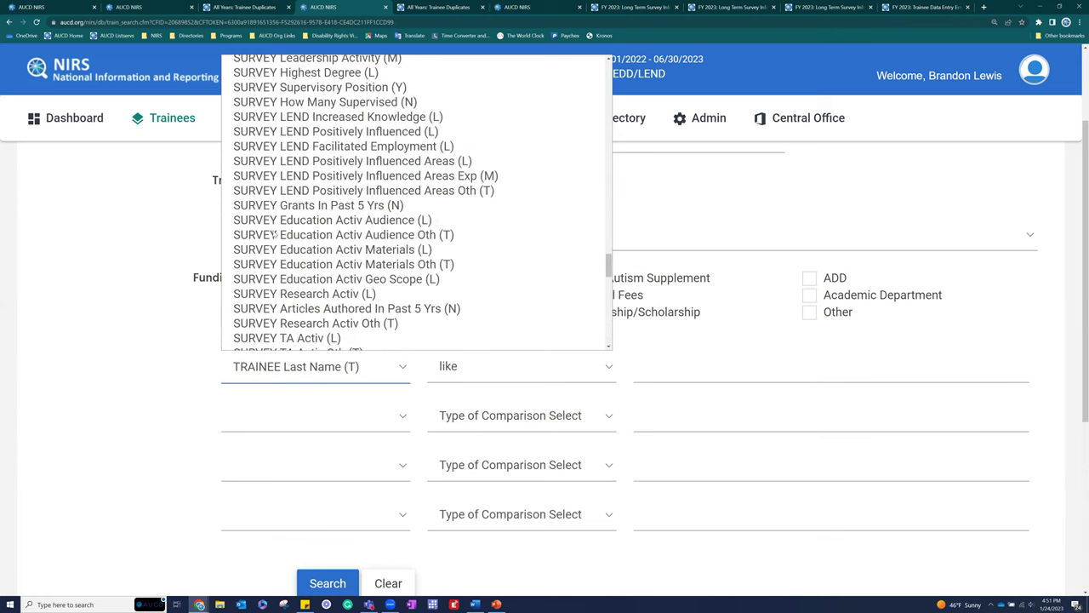
pyautogui.scroll(10, 273, 235)
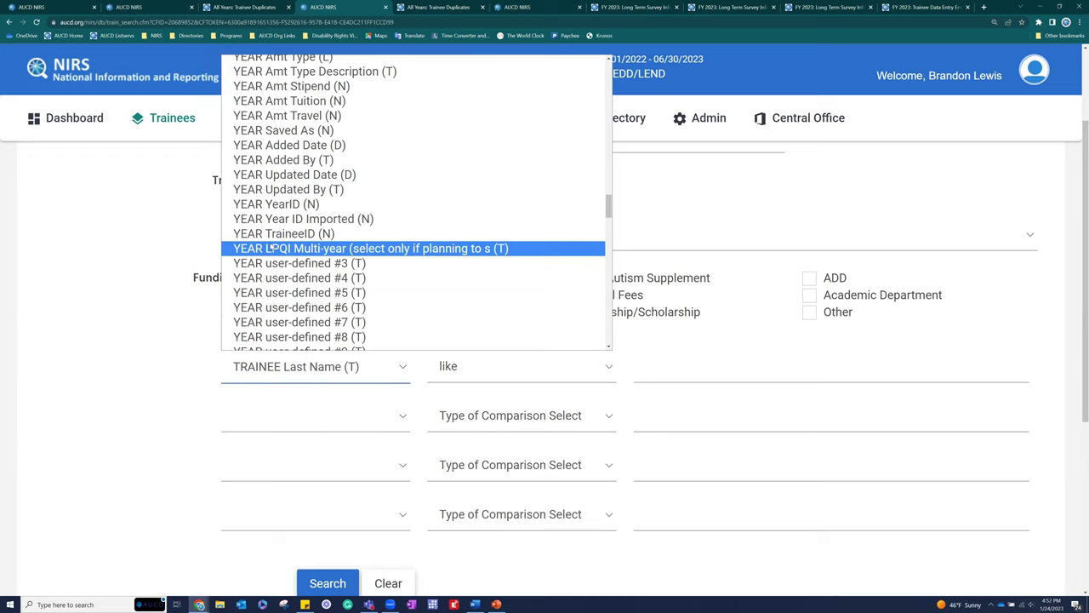
pyautogui.scroll(3, 283, 209)
pyautogui.scroll(5, 279, 149)
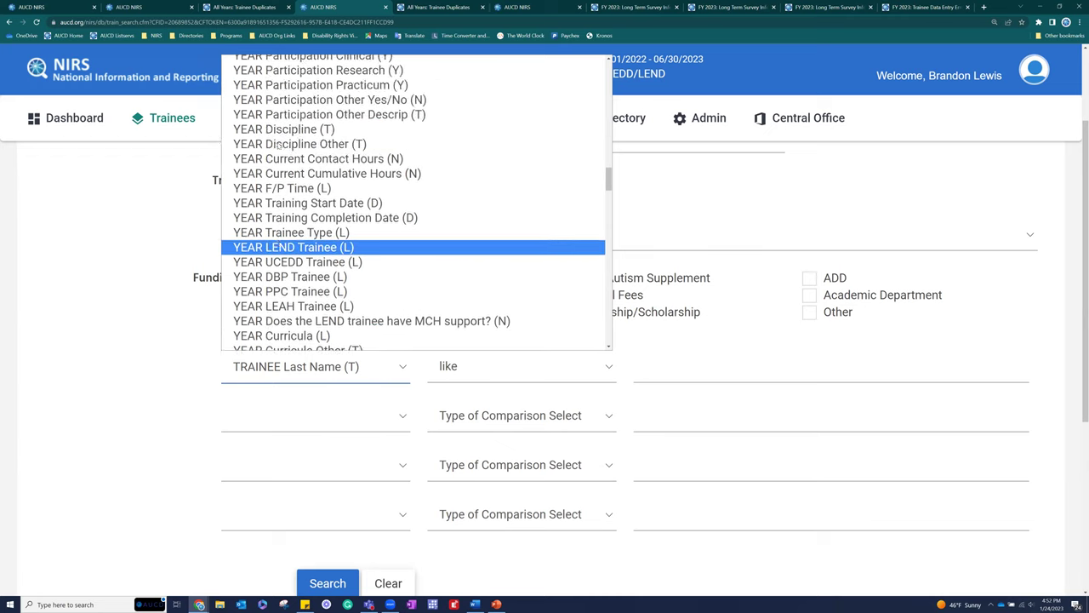
pyautogui.scroll(3, 278, 146)
pyautogui.scroll(-3, 278, 147)
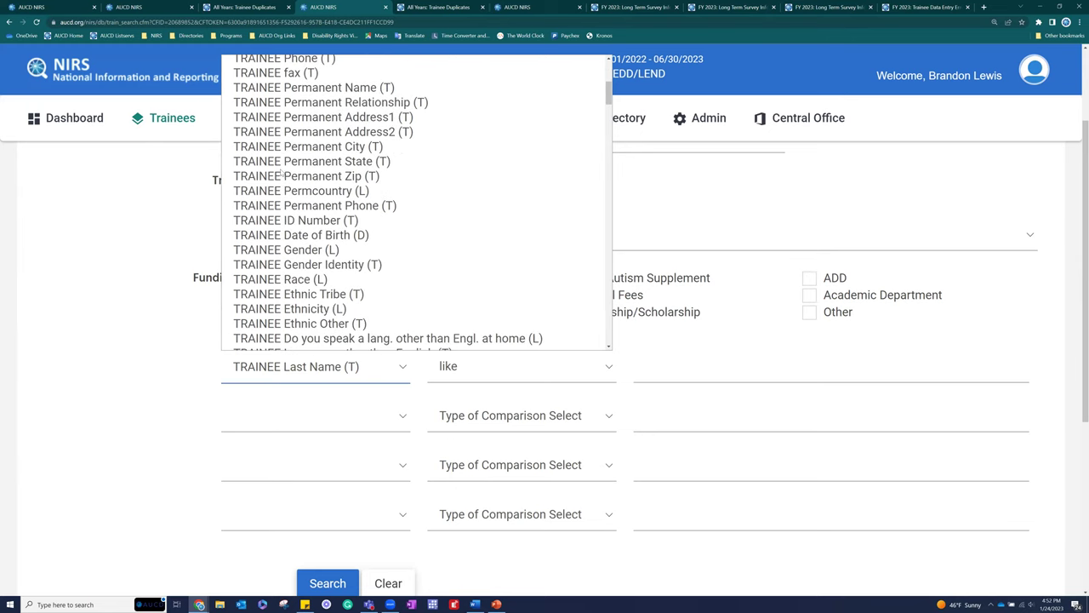
pyautogui.scroll(3, 279, 116)
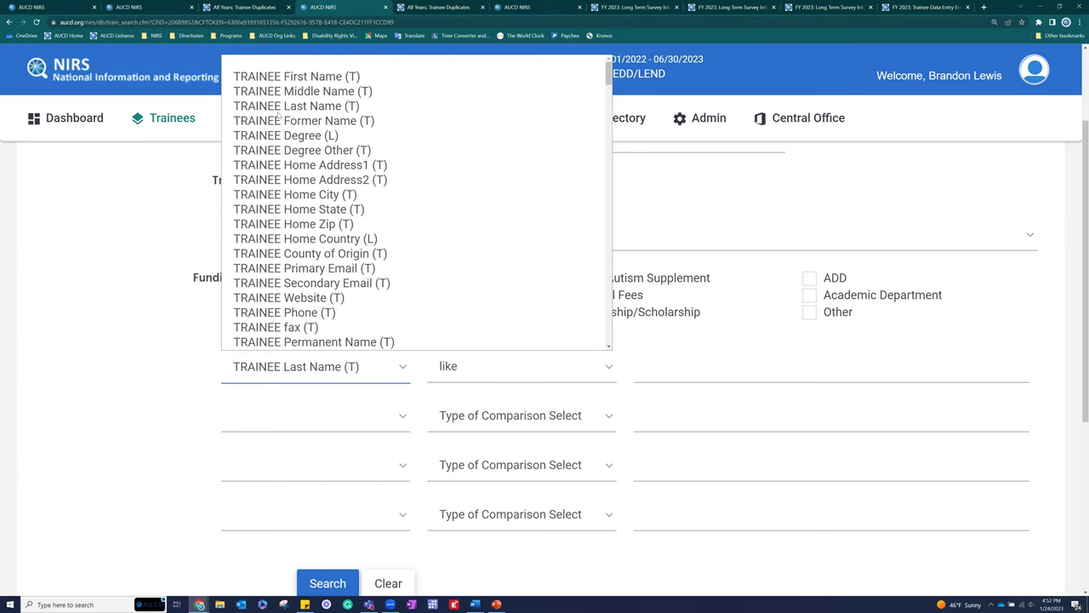
# Enter the remembered surname as the last-name value, keep 'like', and run the search
pyautogui.click(279, 106)
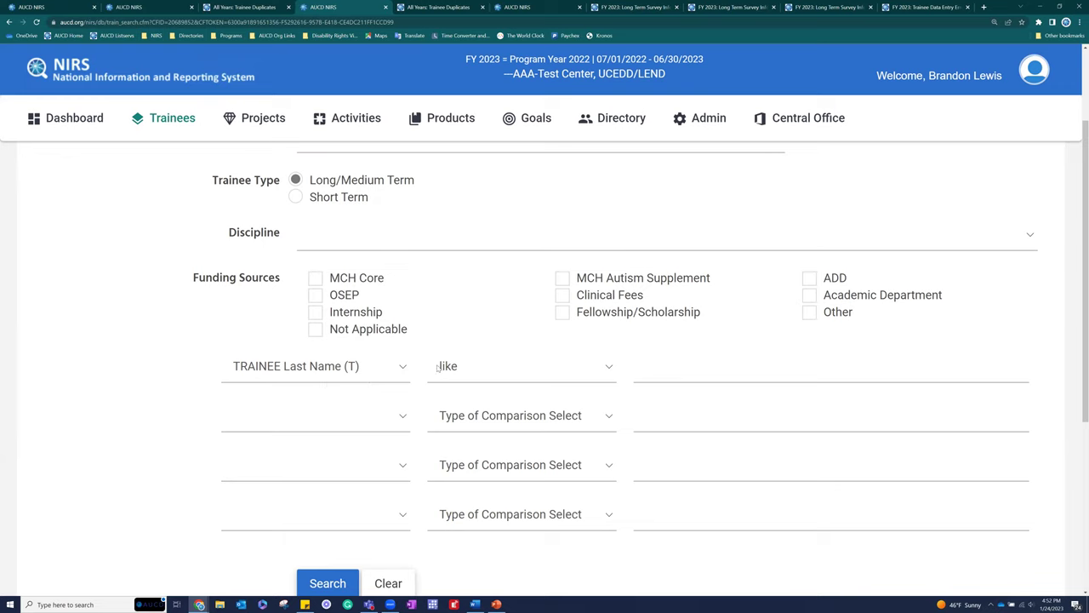
pyautogui.click(495, 365)
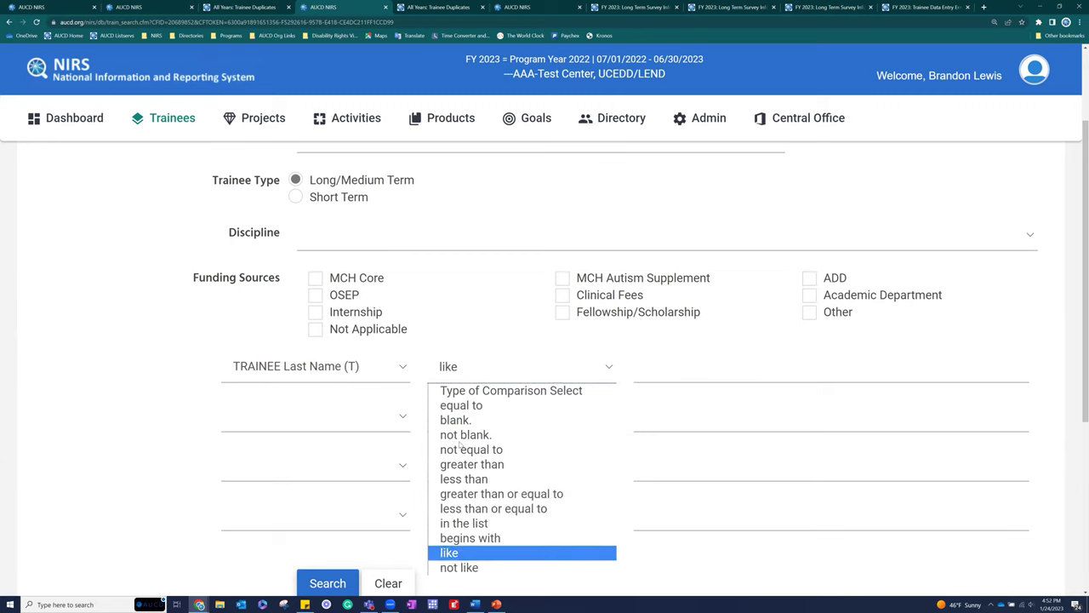
pyautogui.click(457, 553)
pyautogui.click(742, 368)
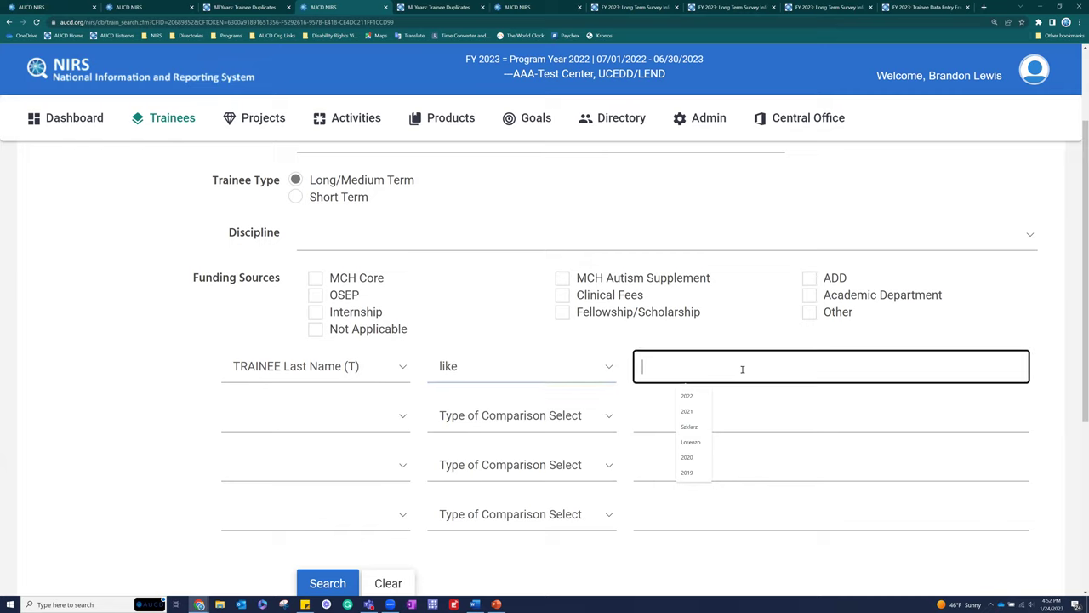
pyautogui.press('Down')
pyautogui.press('Down')
pyautogui.press('Down')
pyautogui.press('Down')
pyautogui.press('Return')
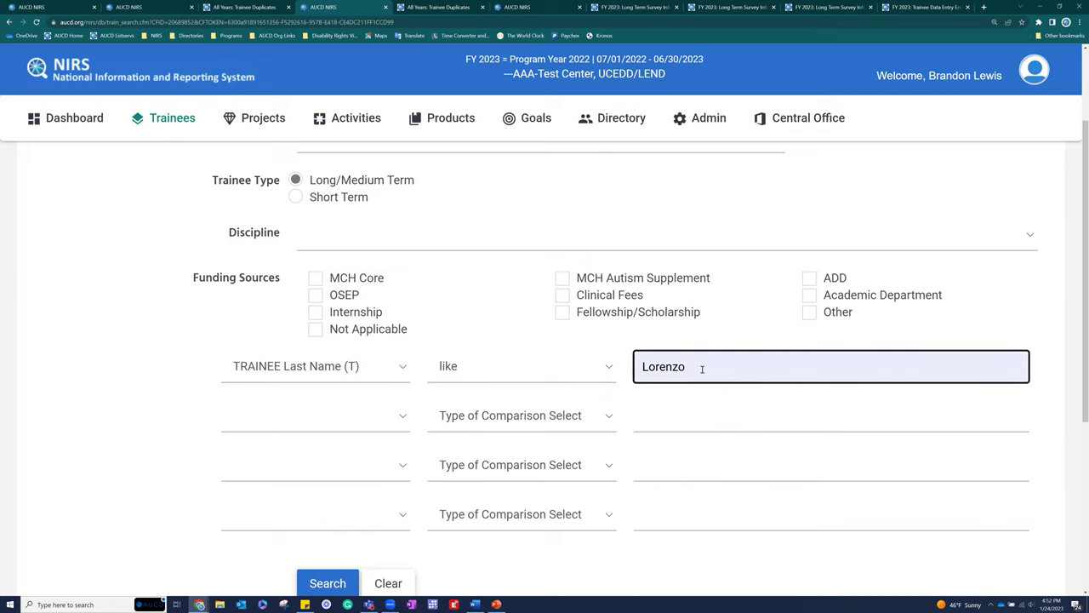
pyautogui.click(761, 417)
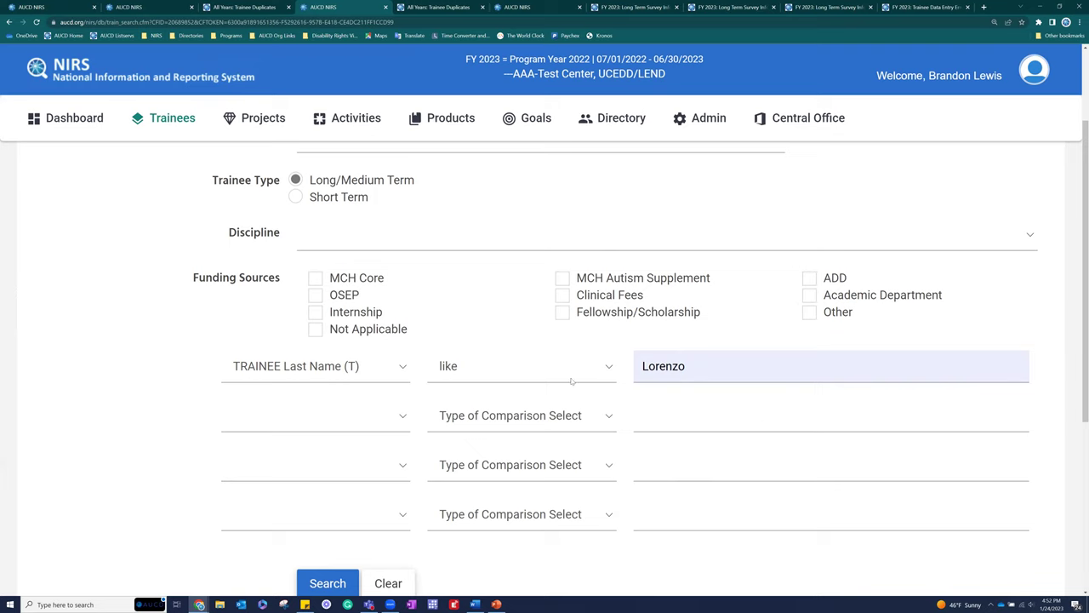
pyautogui.click(505, 372)
pyautogui.click(448, 550)
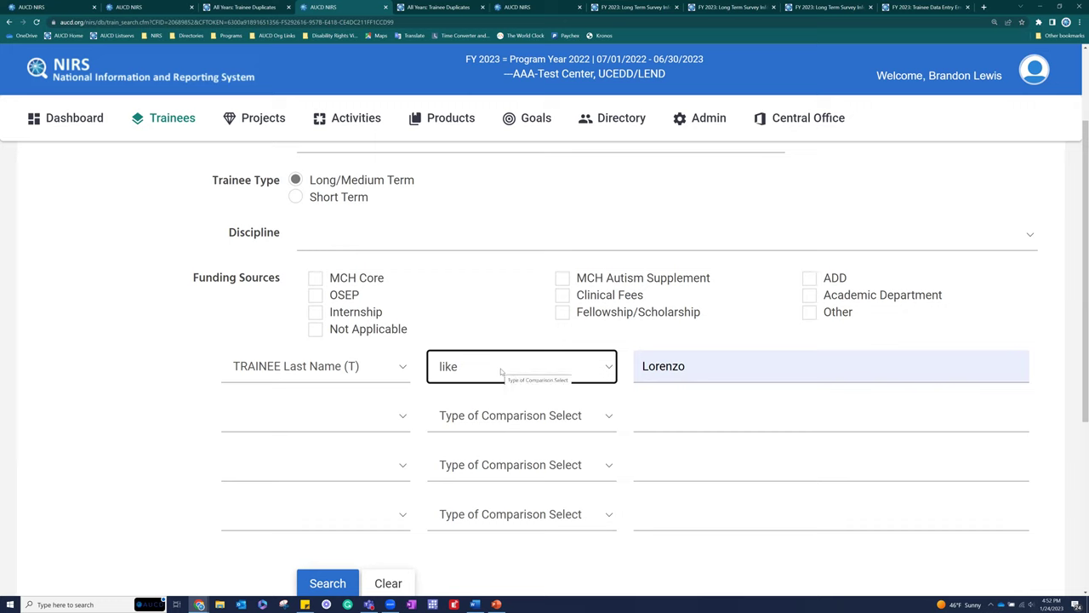
pyautogui.click(344, 583)
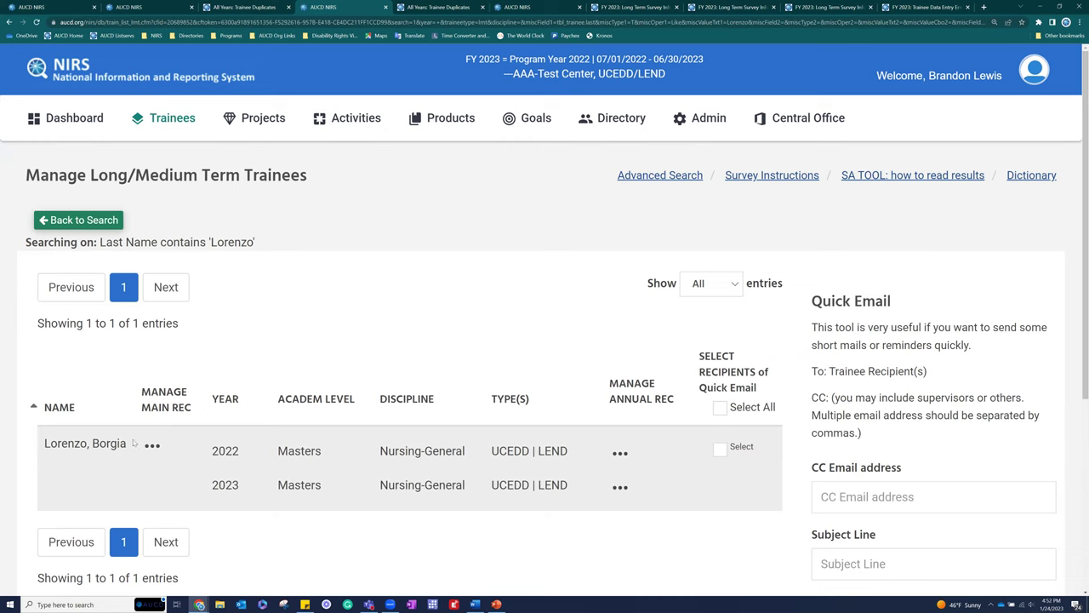
# Dismiss the 2022 annual record's action menu and drop down the Trainees navigation menu
pyautogui.click(610, 451)
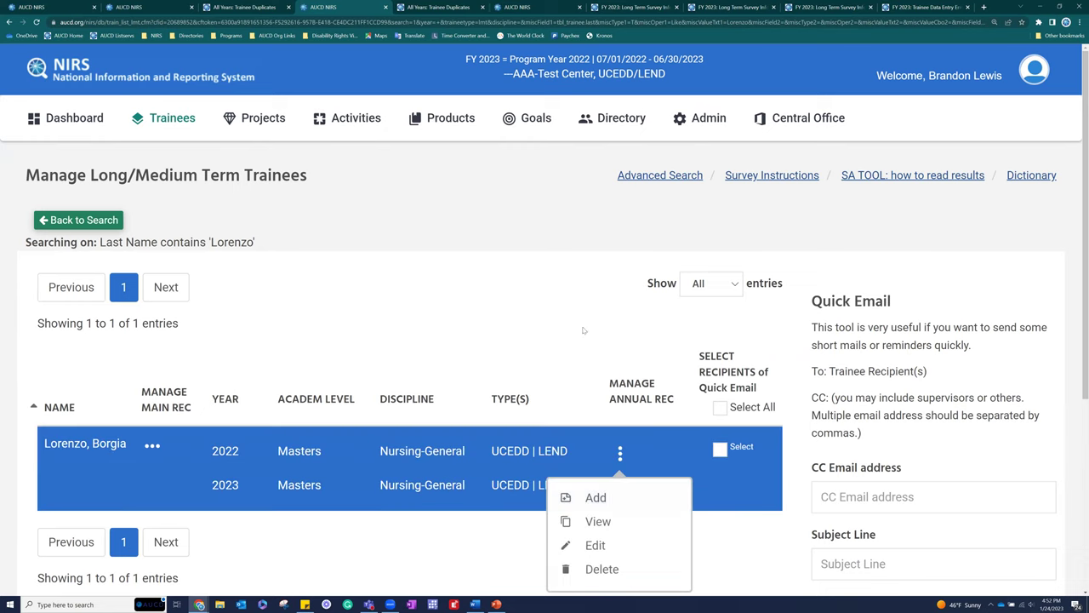
pyautogui.click(579, 327)
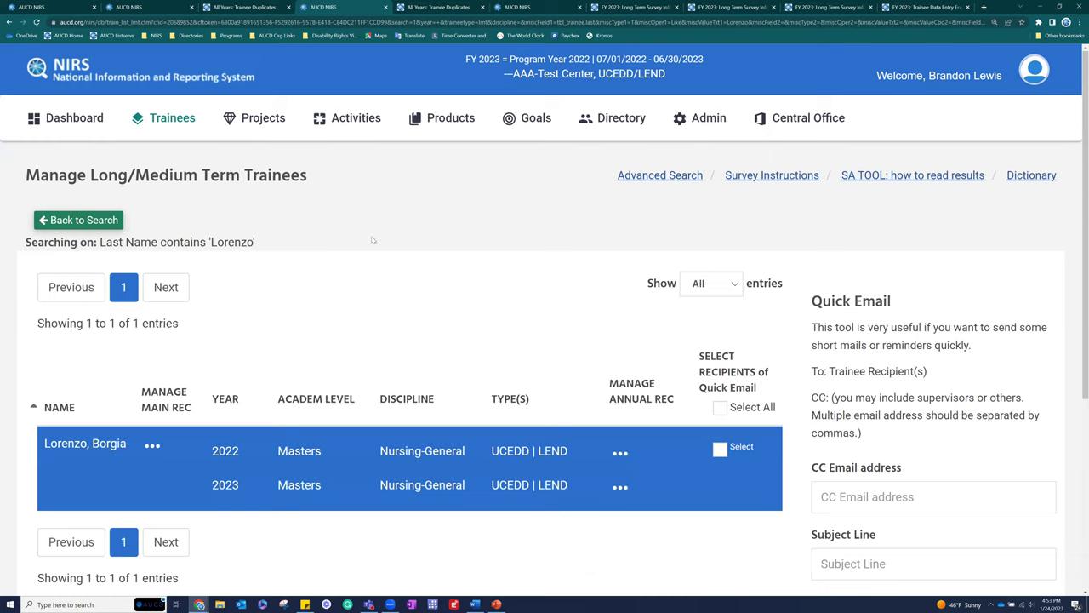
pyautogui.moveTo(183, 127)
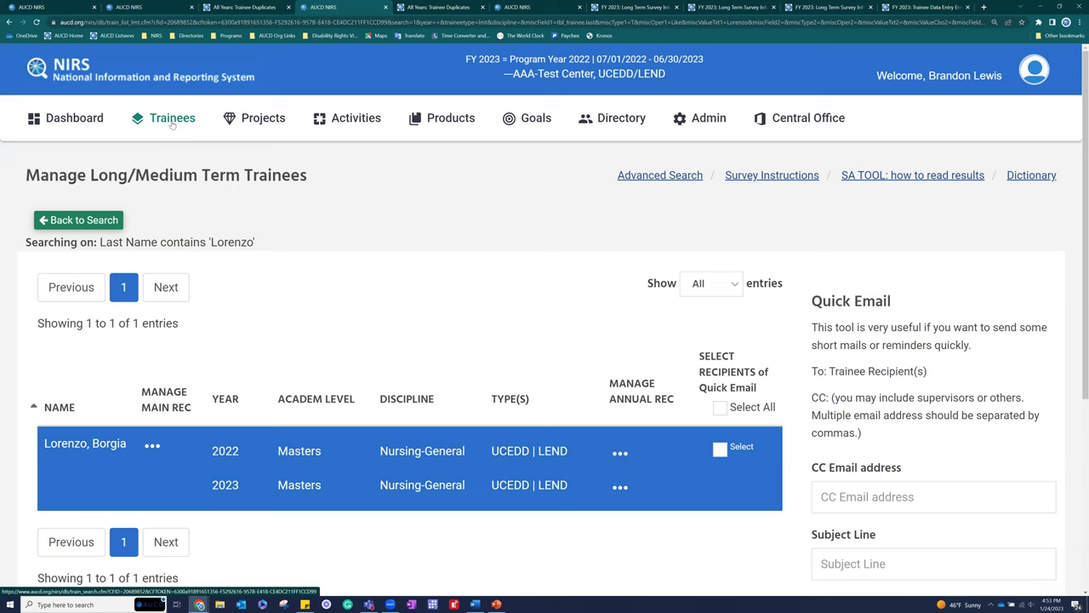
pyautogui.click(172, 124)
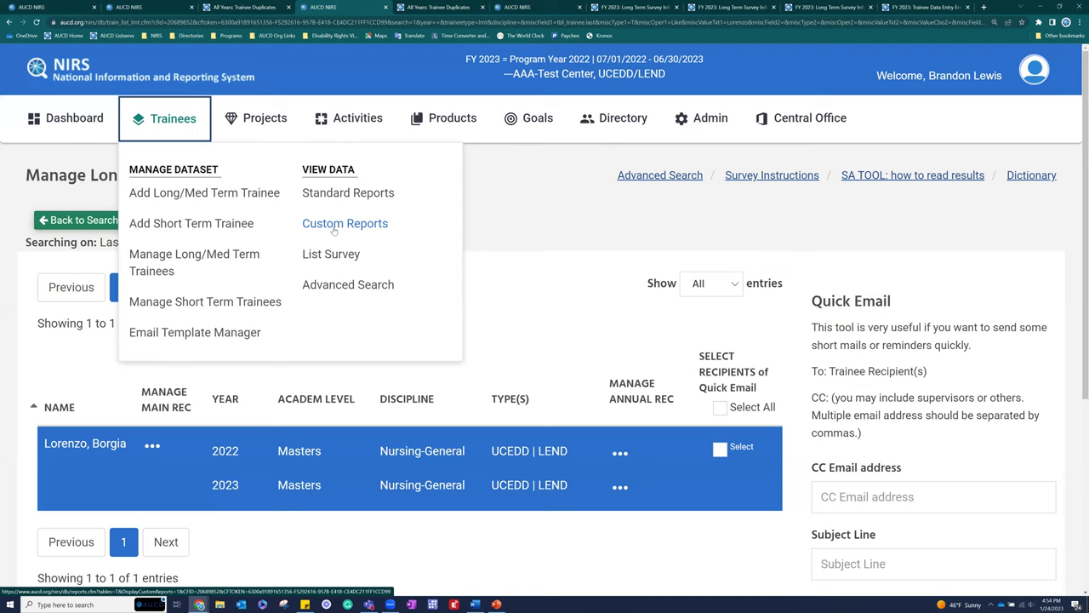
# In Custom Reports, expand the Trainees category and edit Foreign Languages by Trainees
pyautogui.click(335, 228)
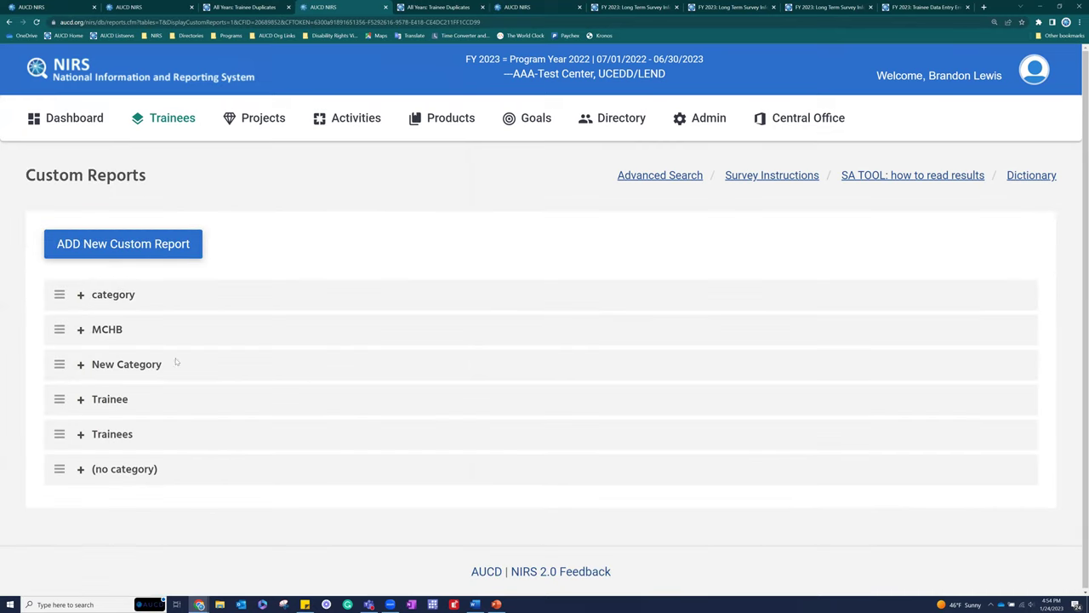
pyautogui.click(81, 366)
pyautogui.click(81, 366)
pyautogui.moveTo(169, 122)
pyautogui.click(82, 400)
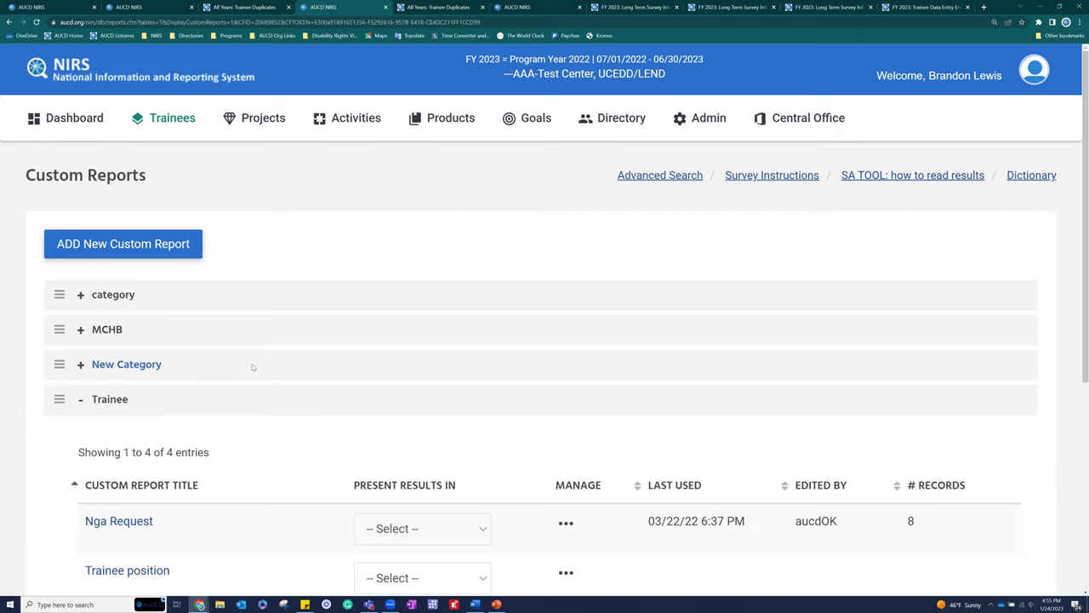
pyautogui.scroll(-3, 252, 363)
pyautogui.click(79, 194)
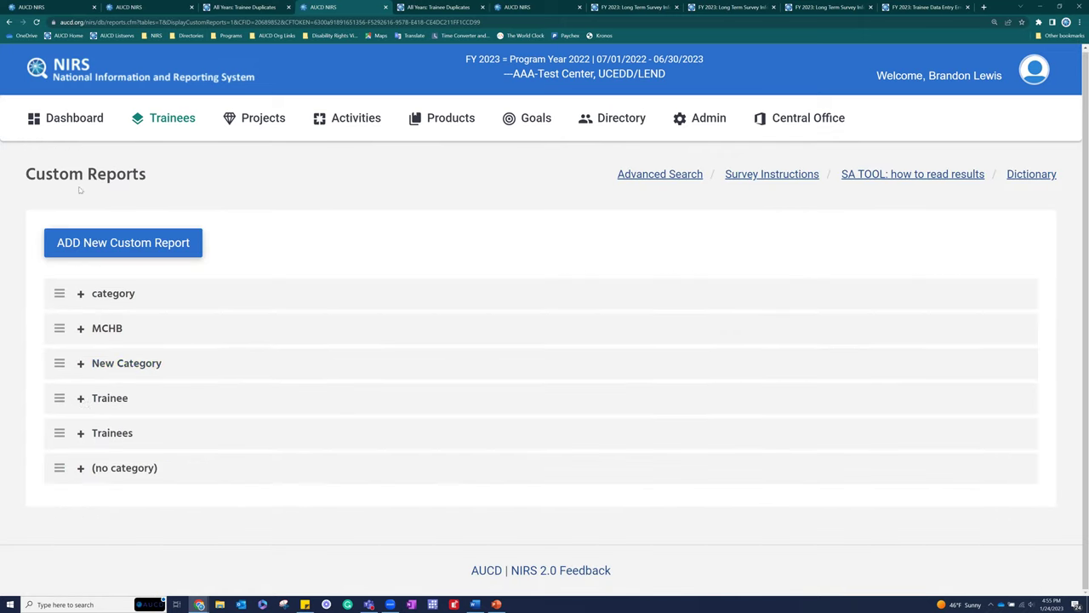
pyautogui.click(85, 434)
pyautogui.scroll(-3, 269, 375)
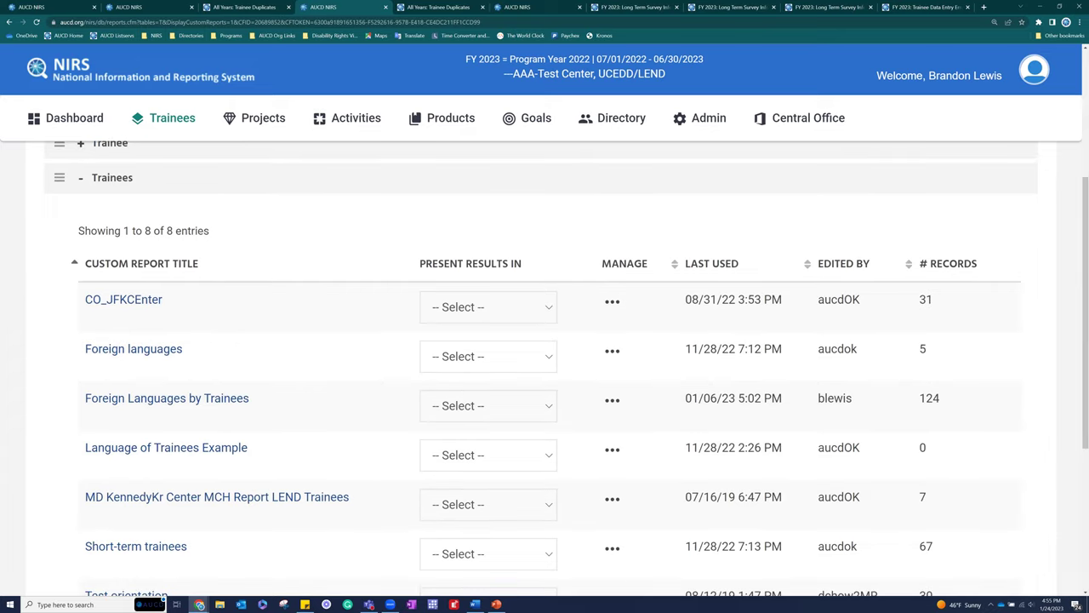
pyautogui.click(612, 400)
pyautogui.click(585, 467)
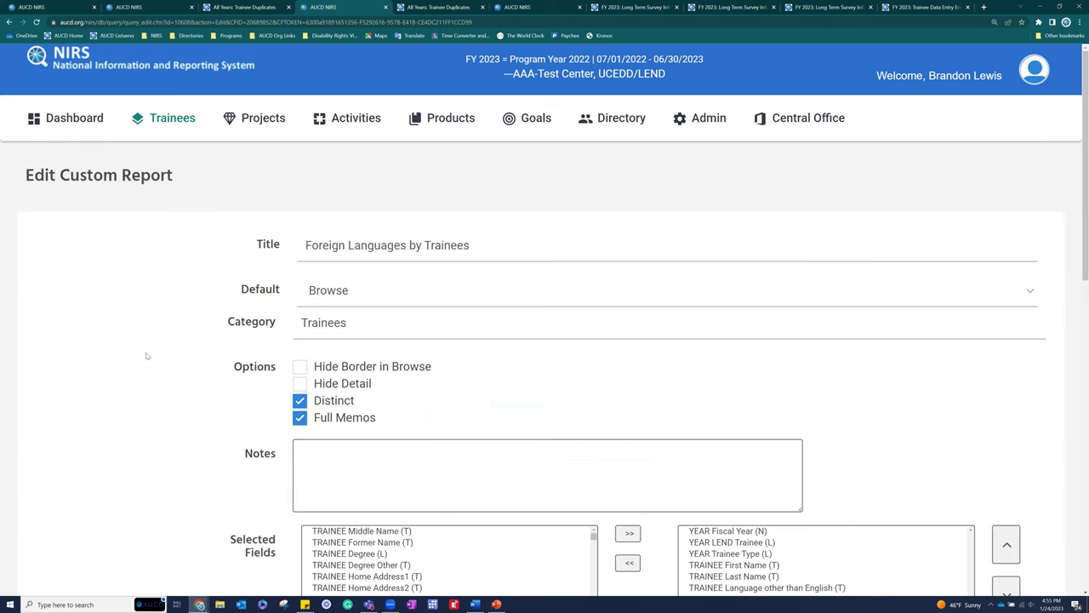
pyautogui.scroll(-3, 157, 347)
pyautogui.scroll(3, 158, 346)
pyautogui.click(478, 254)
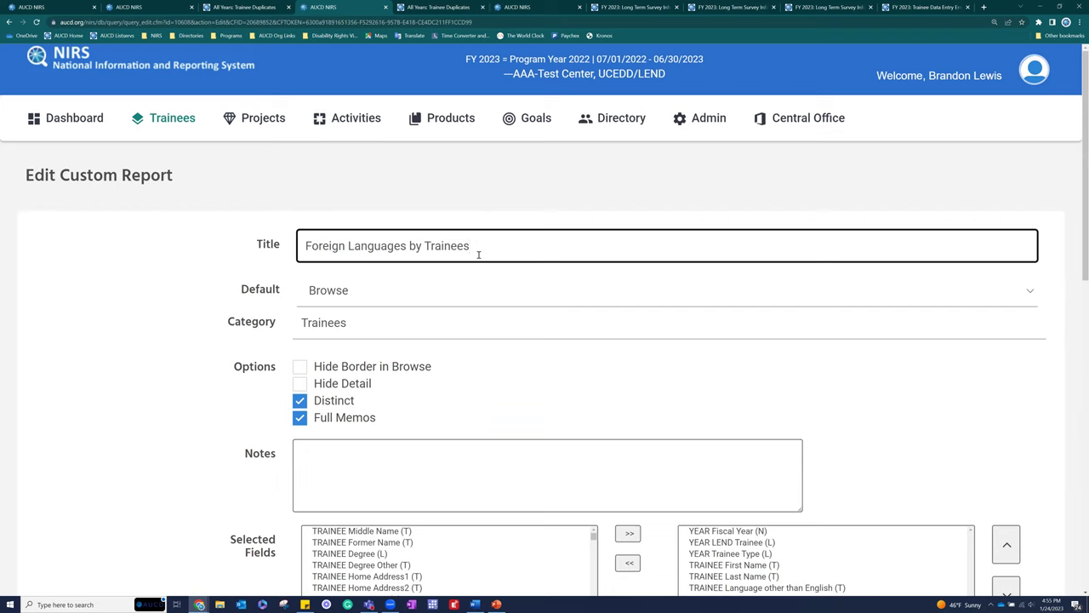
pyautogui.click(389, 326)
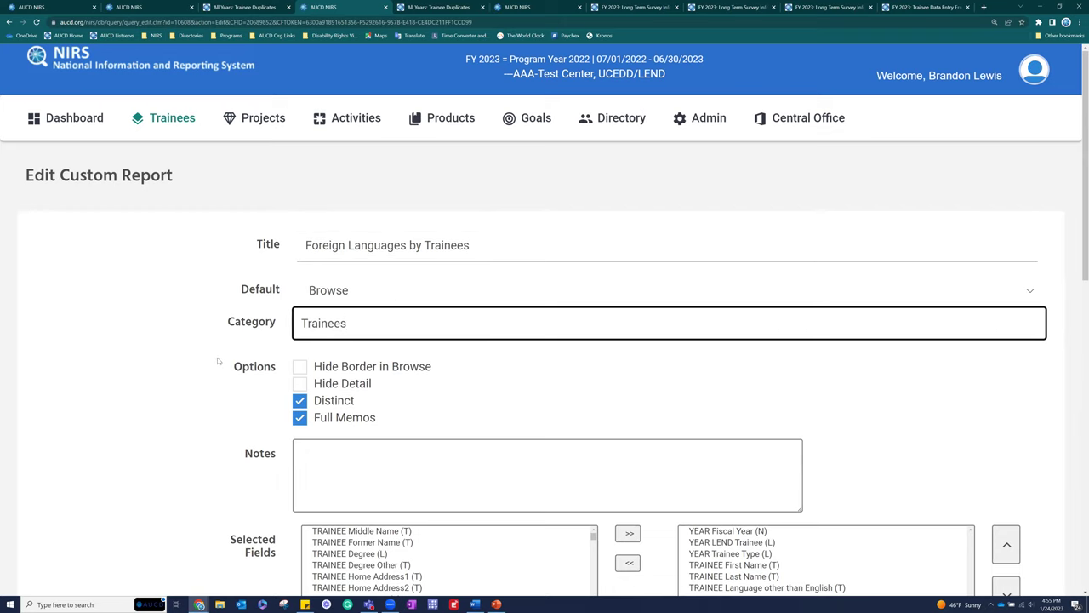
pyautogui.scroll(-3, 214, 362)
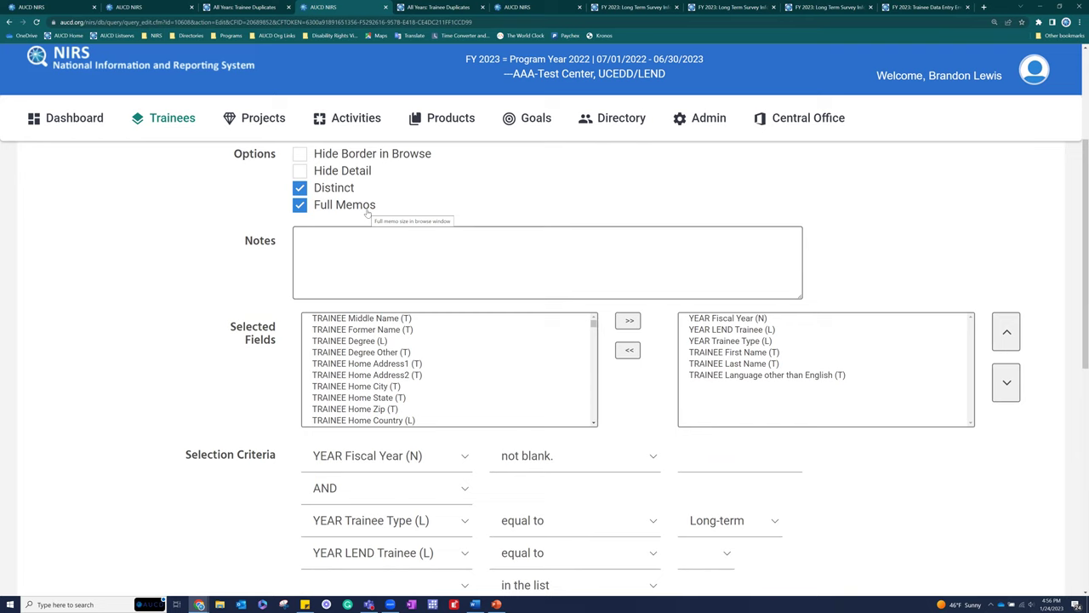
pyautogui.scroll(-1, 430, 318)
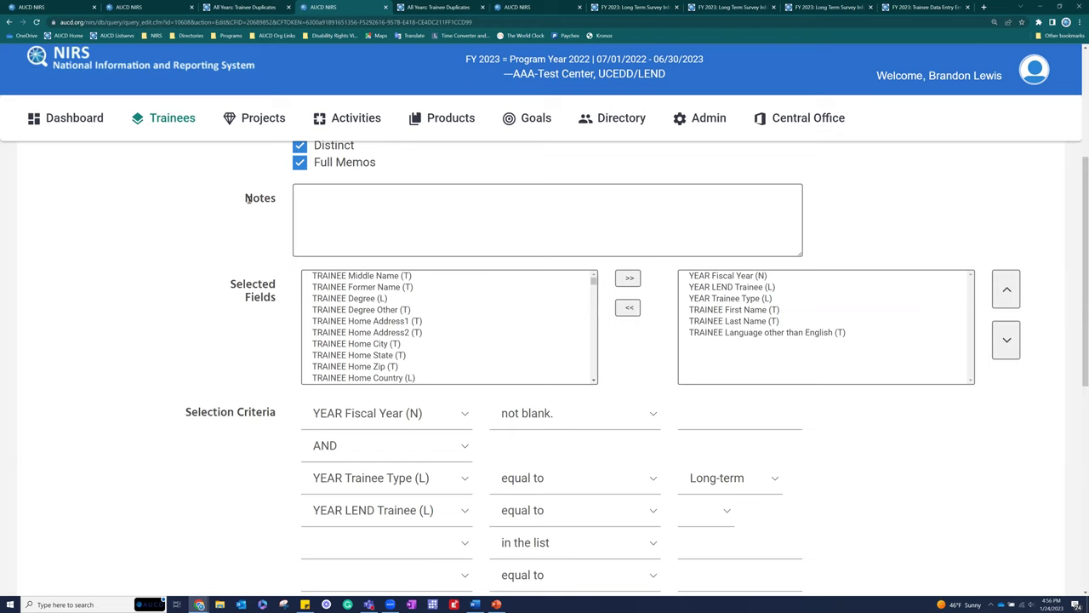
pyautogui.moveTo(245, 198); pyautogui.dragTo(277, 198)
pyautogui.click(306, 196)
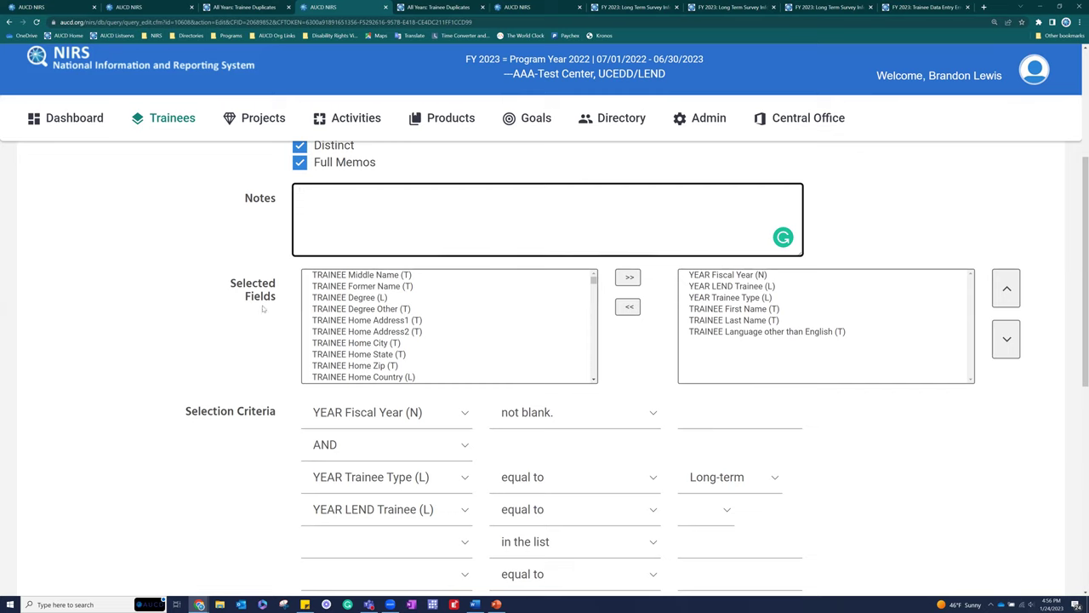
pyautogui.scroll(-3, 232, 298)
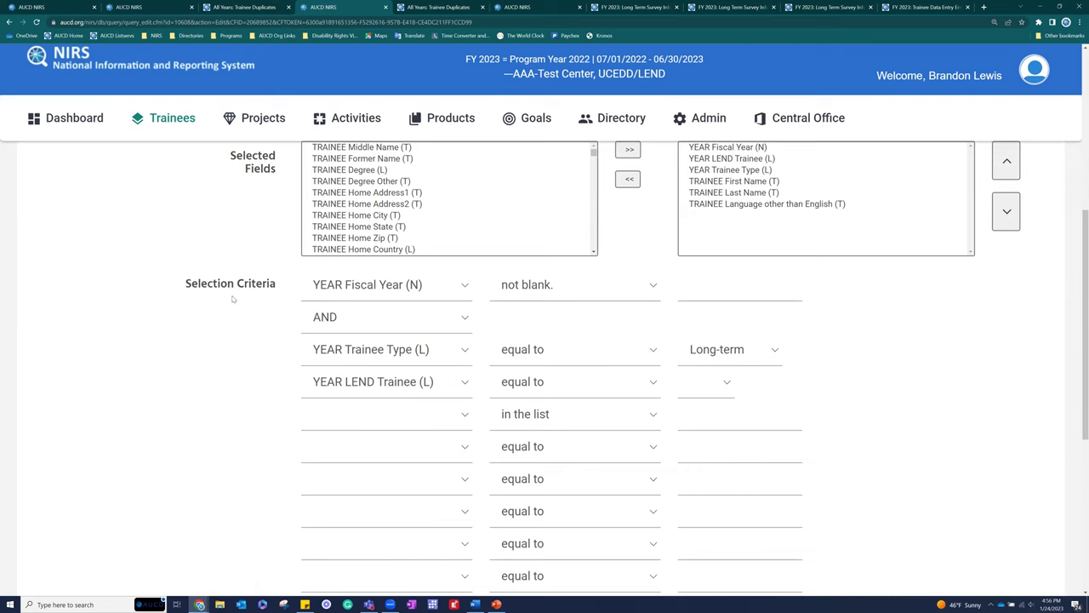
pyautogui.scroll(2, 213, 274)
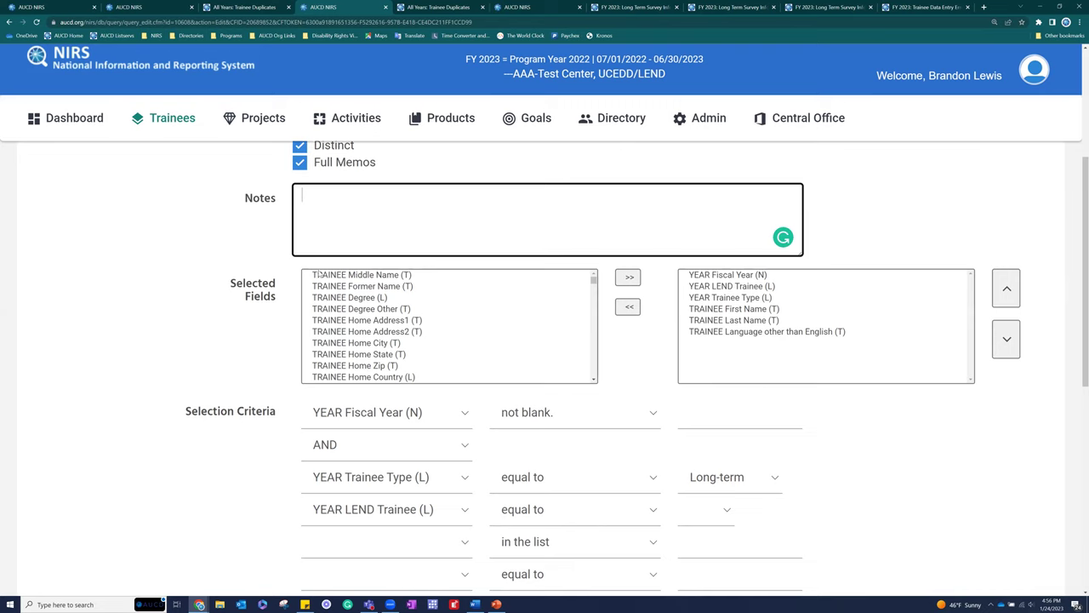
pyautogui.scroll(-5, 364, 311)
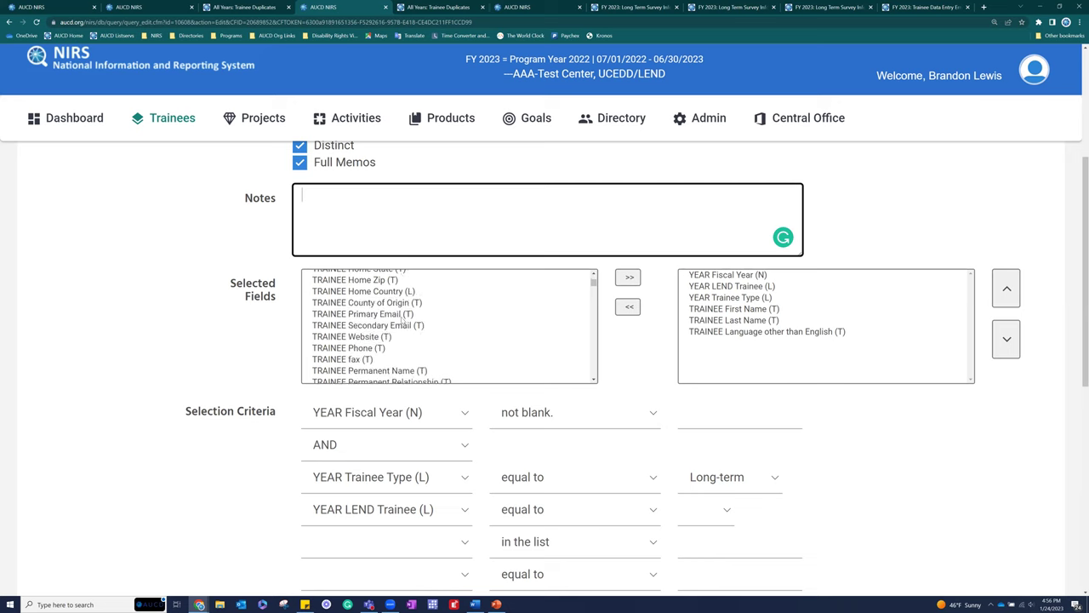
pyautogui.scroll(-4, 342, 343)
pyautogui.scroll(-6, 342, 347)
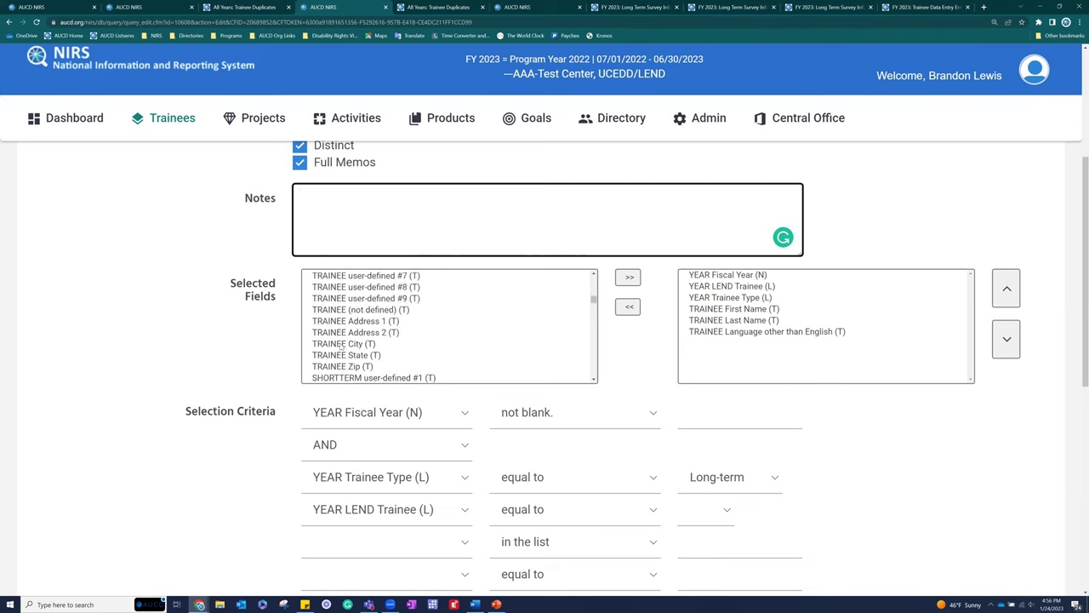
pyautogui.scroll(-5, 344, 306)
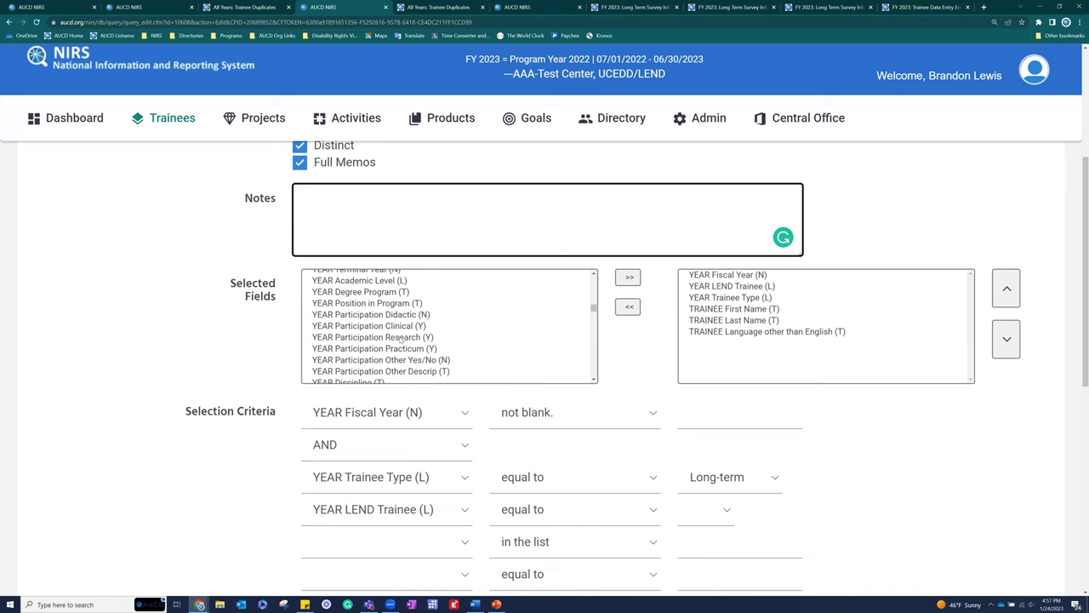
pyautogui.scroll(-10, 382, 349)
pyautogui.scroll(-15, 382, 349)
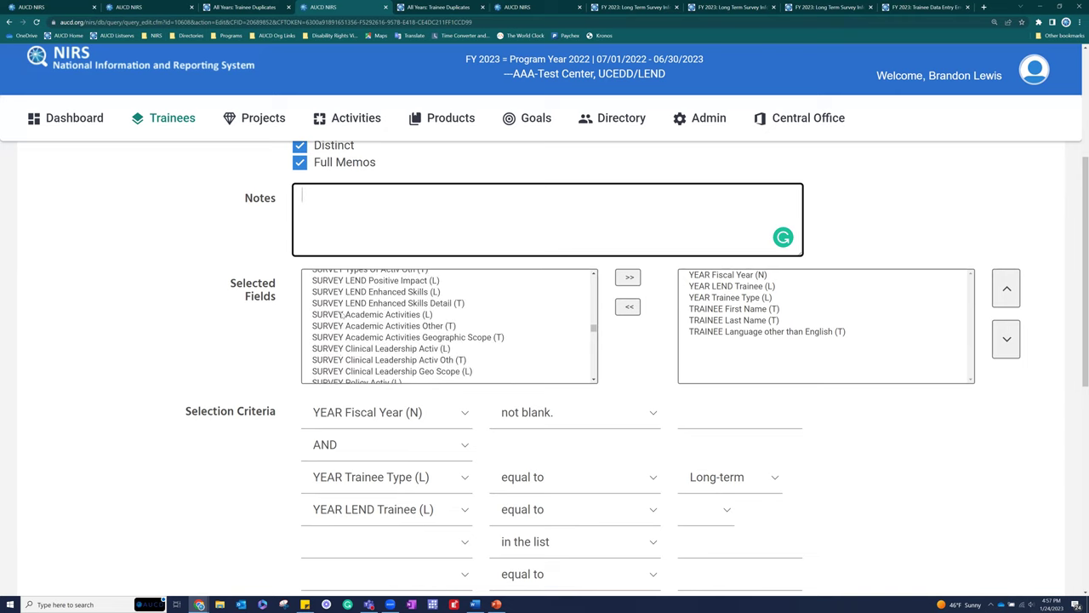
pyautogui.scroll(-10, 337, 321)
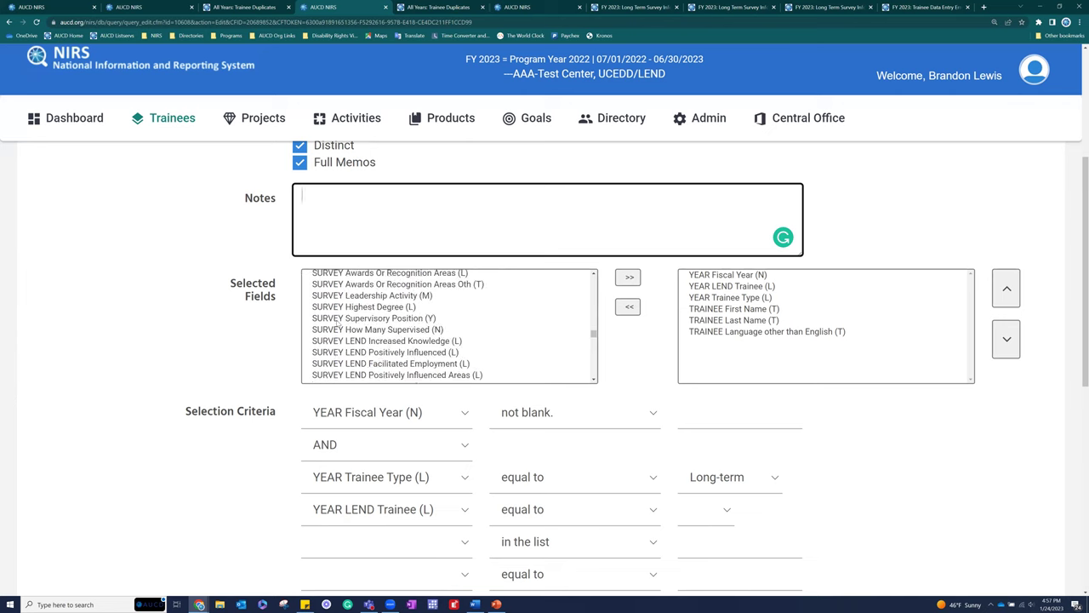
pyautogui.scroll(-8, 336, 324)
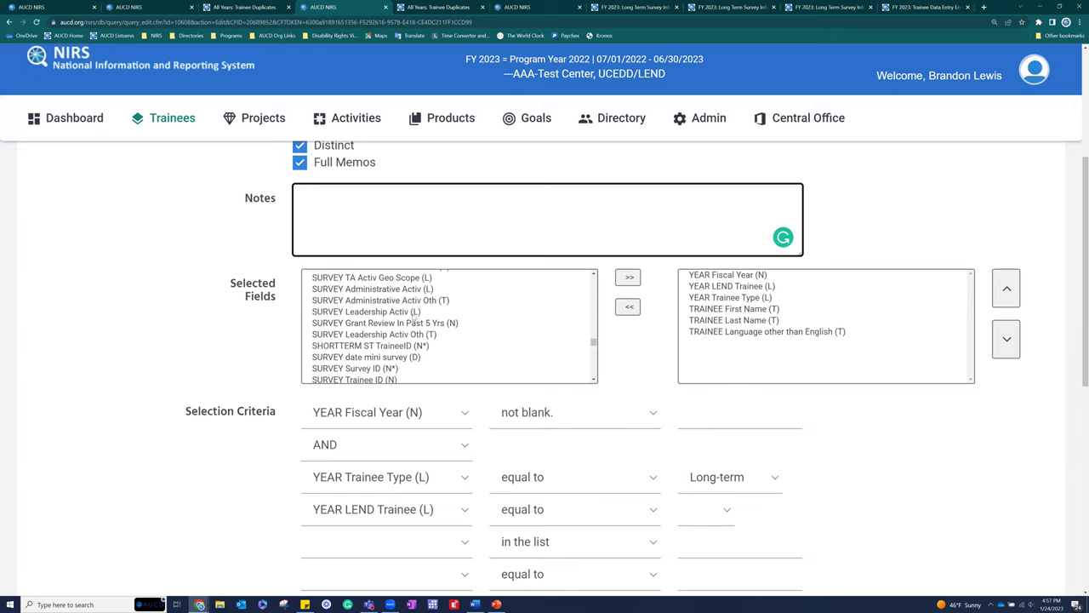
pyautogui.click(627, 277)
pyautogui.click(924, 400)
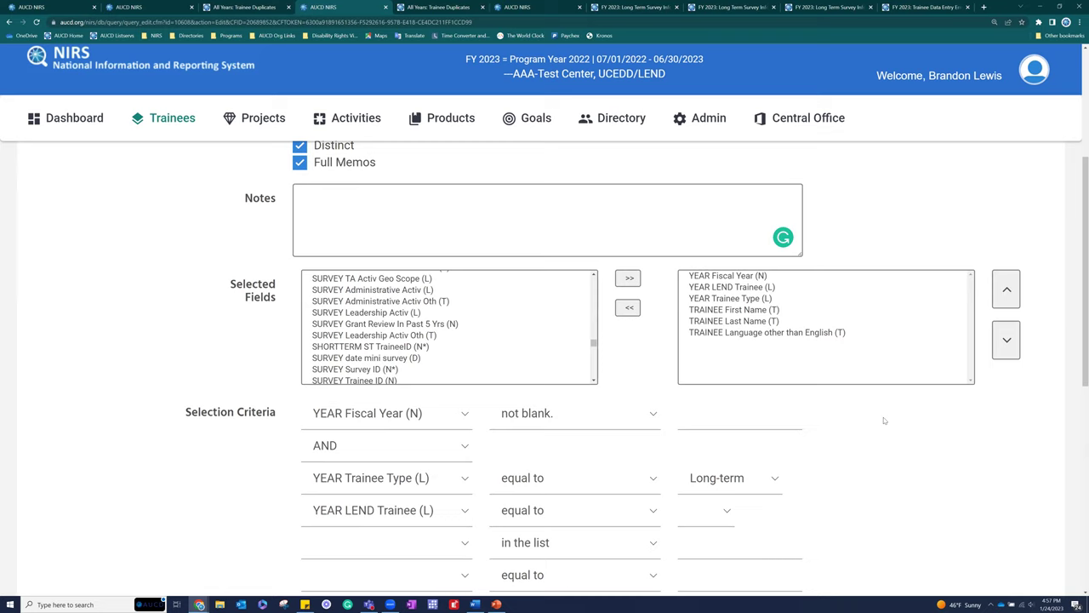
pyautogui.click(695, 277)
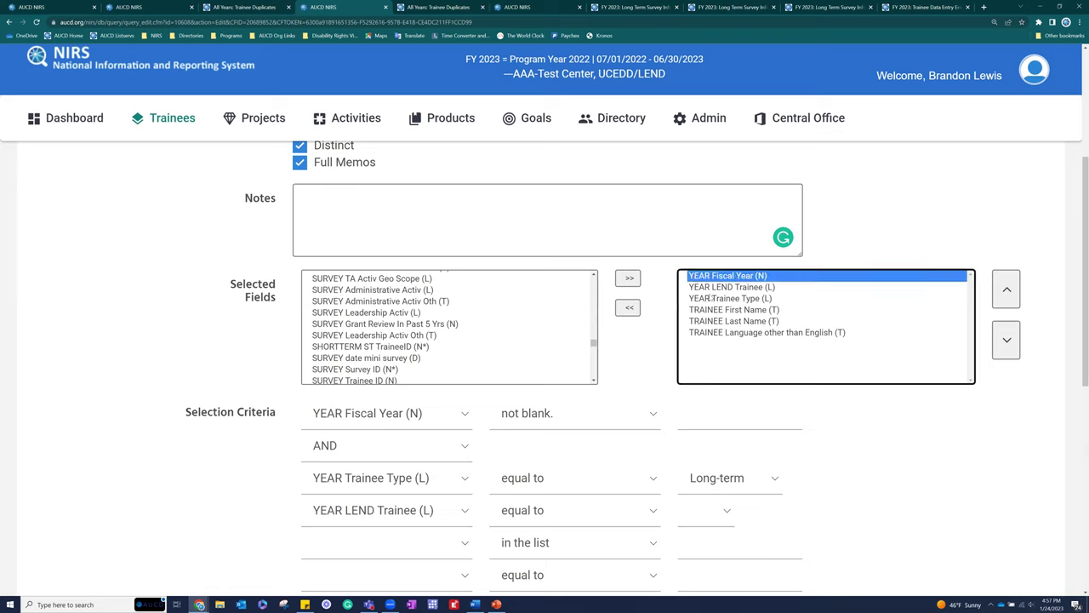
pyautogui.click(650, 349)
pyautogui.scroll(2, 650, 349)
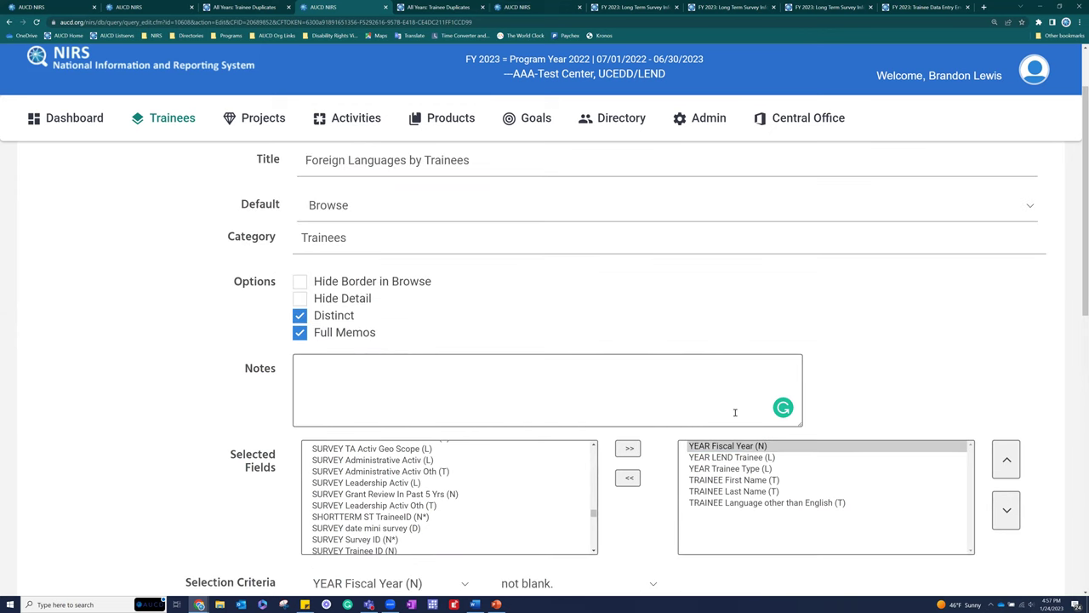
pyautogui.click(709, 458)
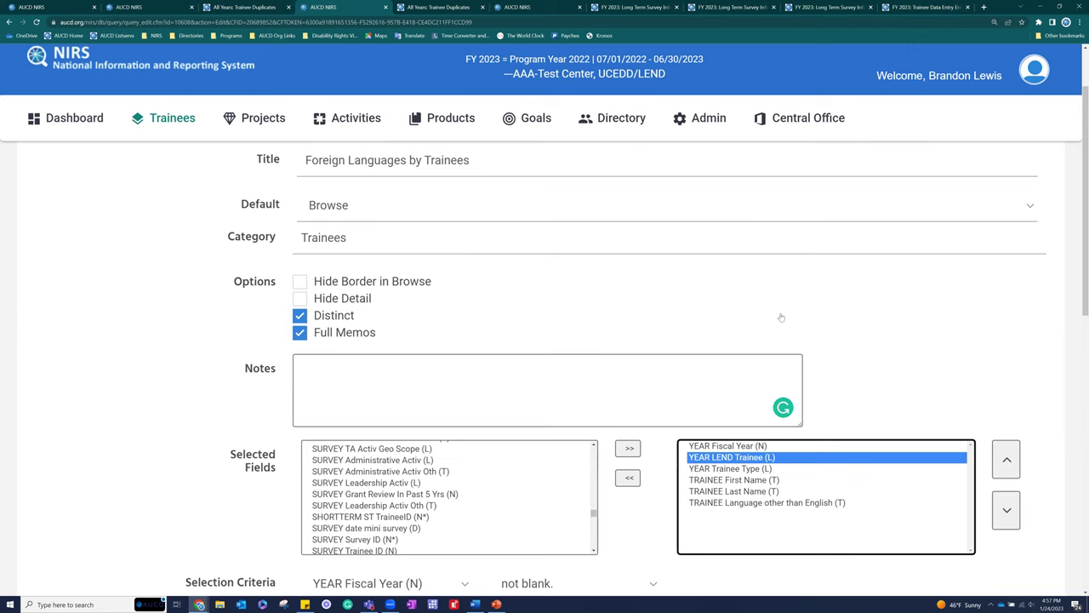
pyautogui.scroll(-2, 740, 383)
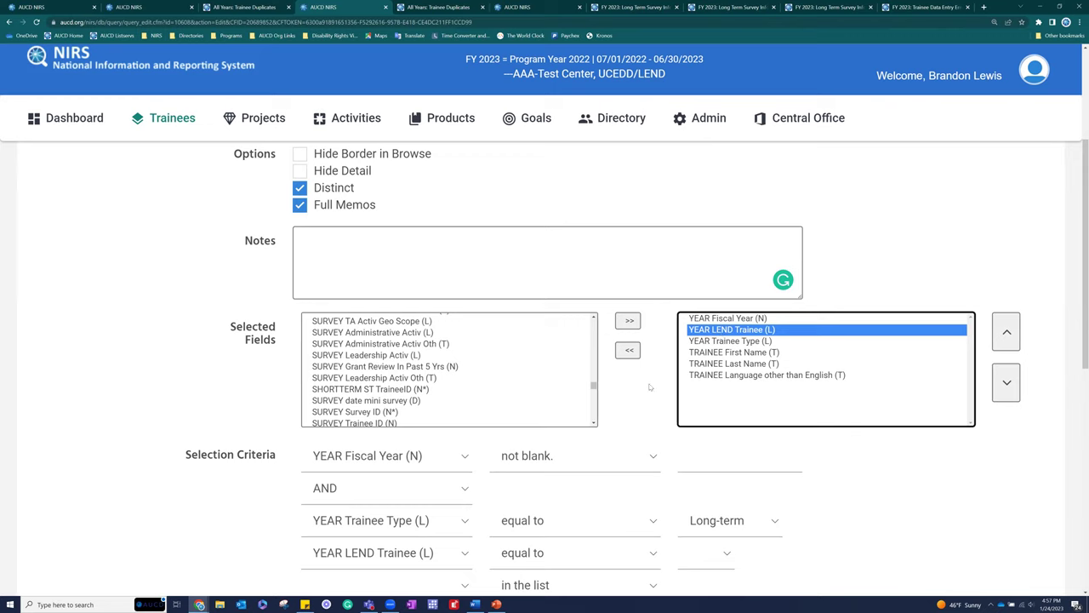
pyautogui.click(730, 342)
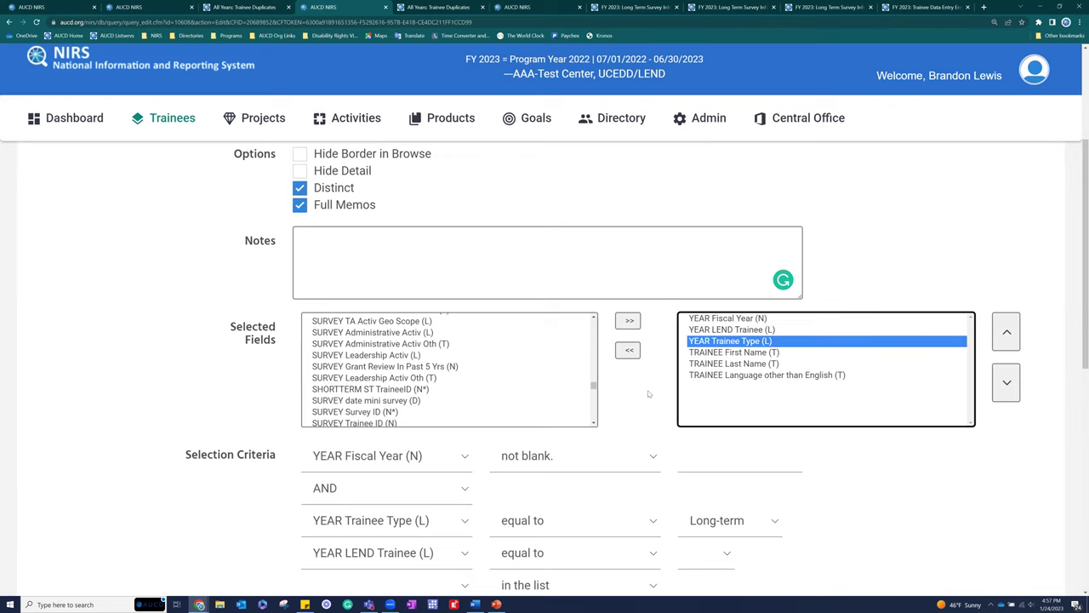
pyautogui.scroll(-1, 722, 338)
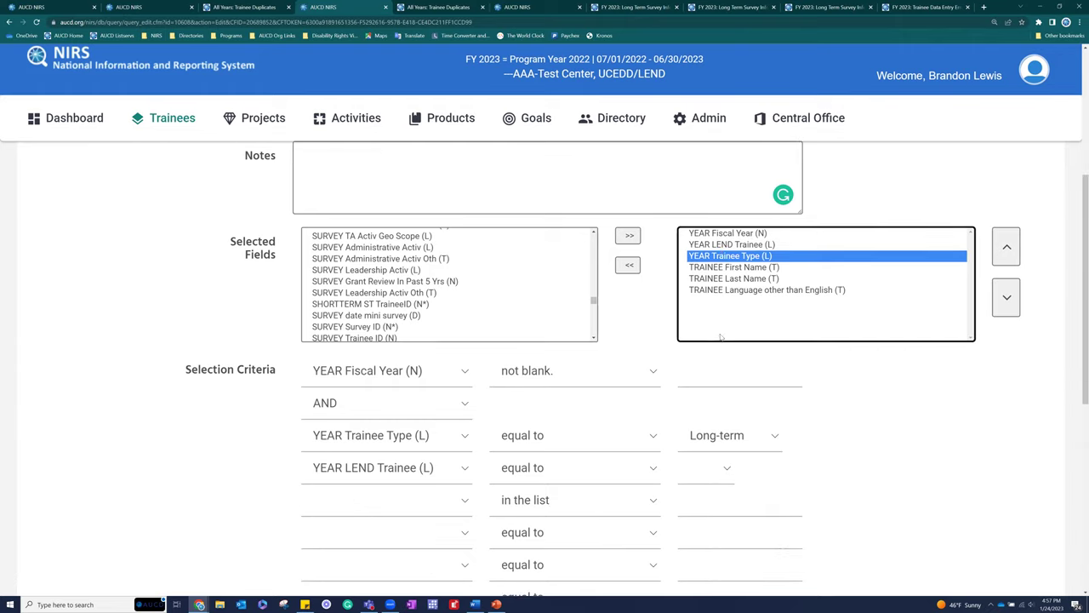
pyautogui.click(631, 323)
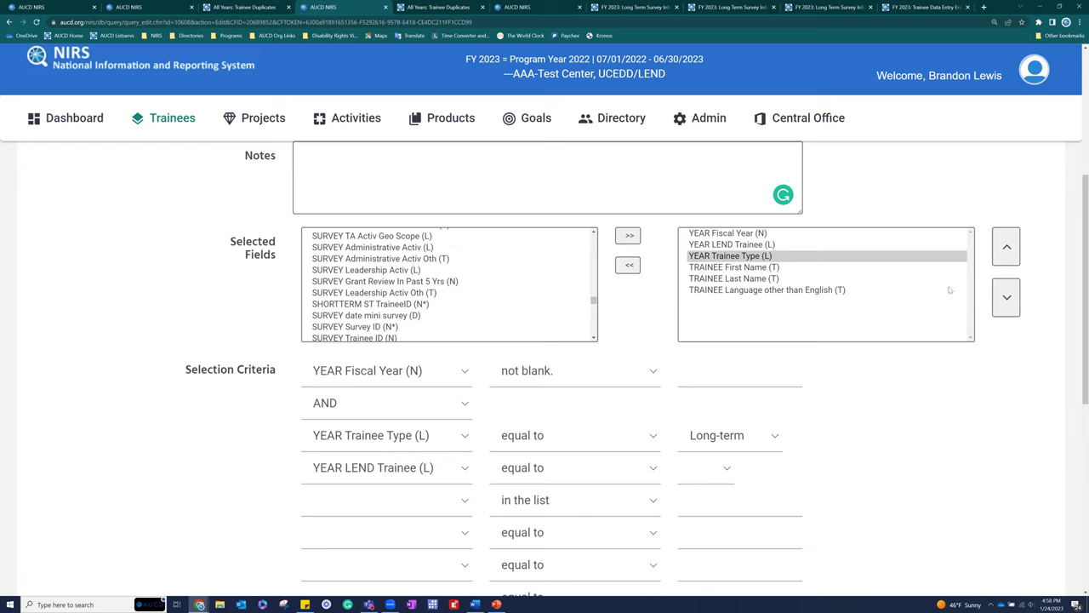
pyautogui.scroll(-1, 104, 435)
pyautogui.scroll(-2, 104, 435)
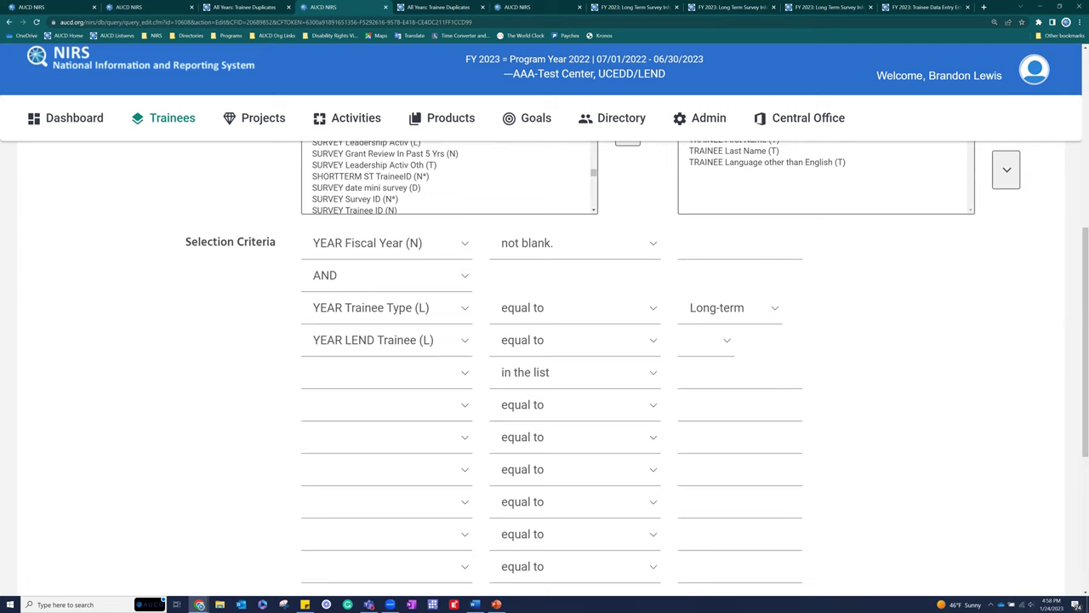
# Keep YEAR Fiscal Year (N) and AND, and set YEAR LEND Trainee (L) equal to Yes
pyautogui.click(417, 245)
pyautogui.click(398, 548)
pyautogui.click(427, 280)
pyautogui.click(178, 354)
pyautogui.click(706, 342)
pyautogui.click(700, 378)
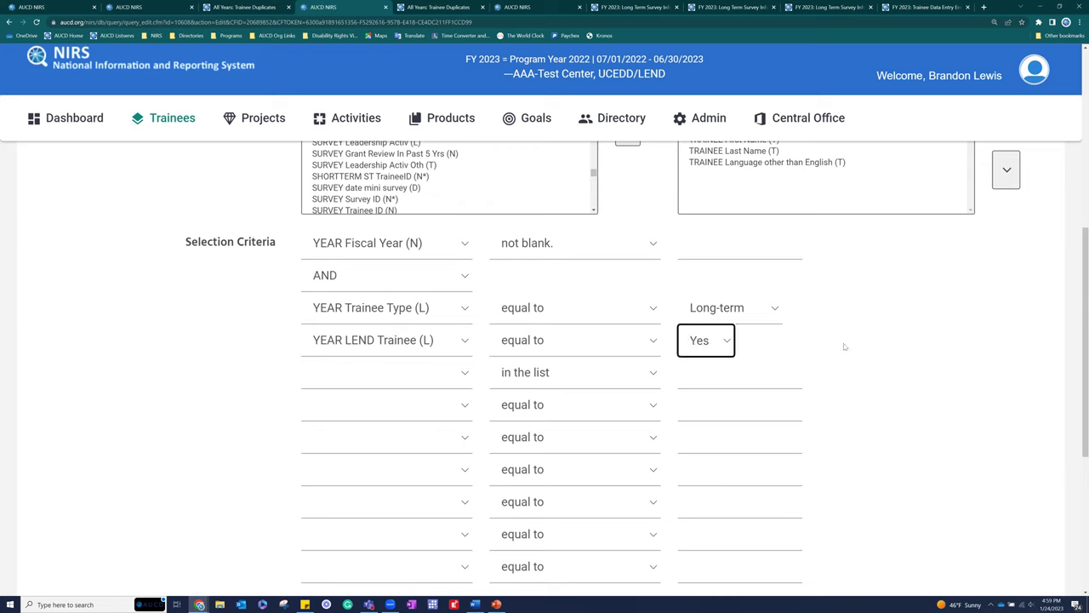
pyautogui.scroll(-2, 244, 404)
pyautogui.scroll(-2, 244, 404)
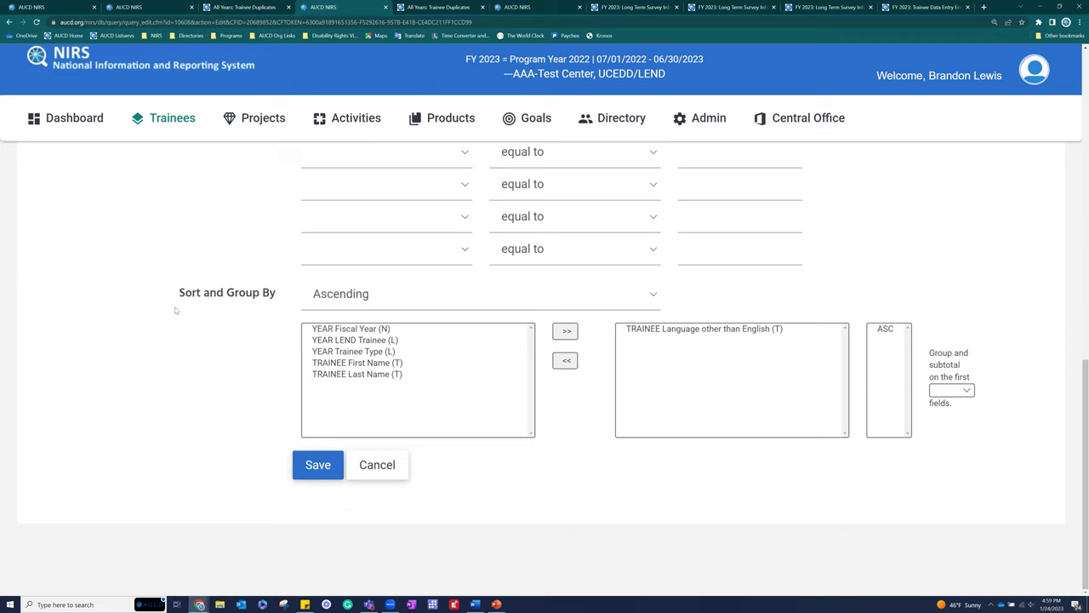
# Keep the Sort and Group By order set to Ascending
pyautogui.moveTo(178, 292); pyautogui.dragTo(277, 292)
pyautogui.click(225, 378)
pyautogui.click(476, 300)
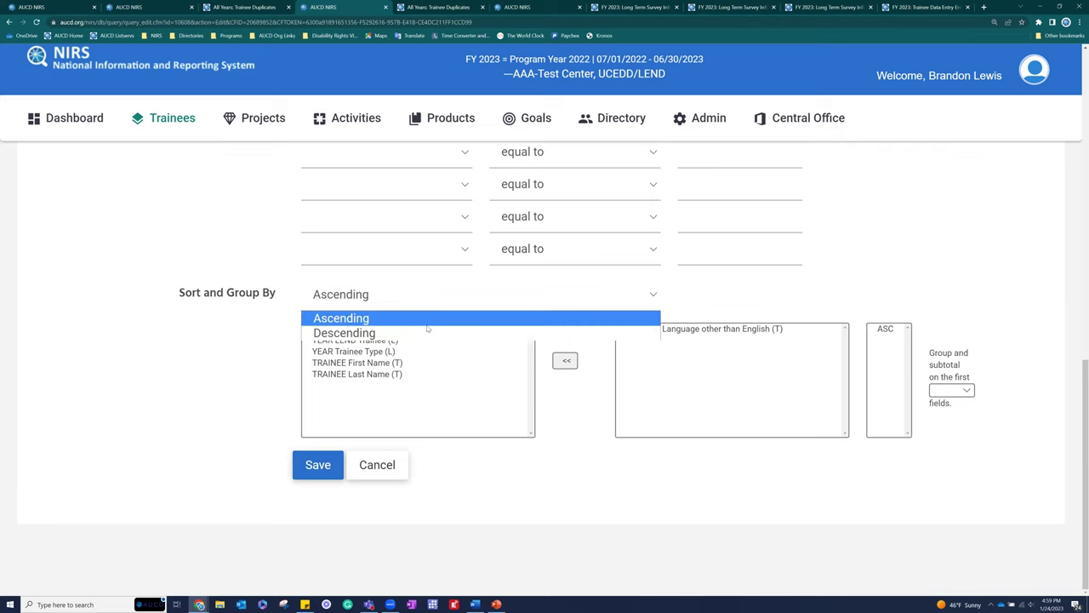
pyautogui.click(264, 357)
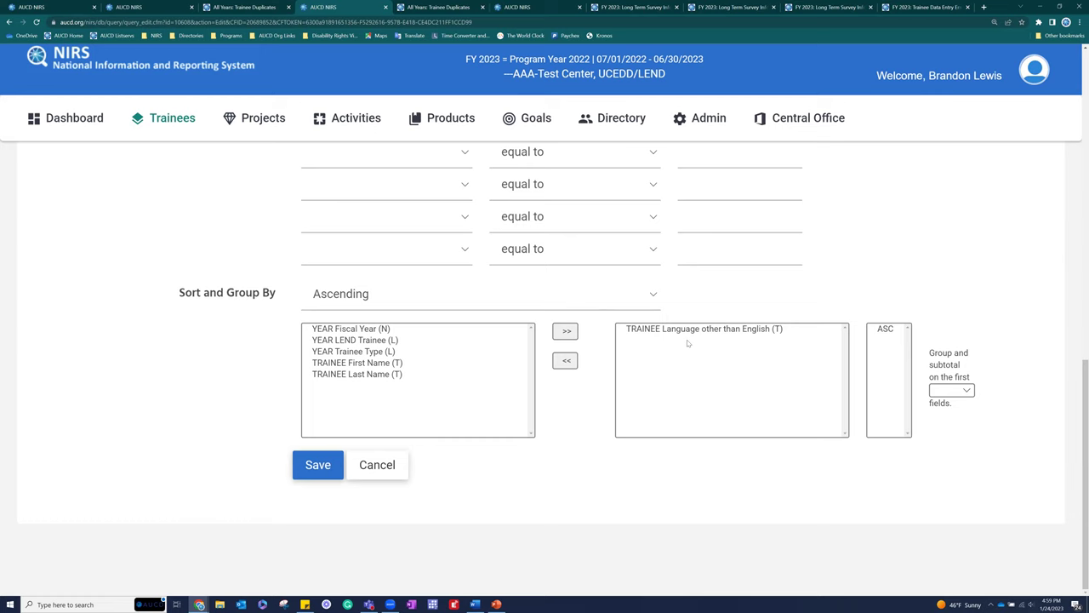
# Remove TRAINEE Language other than English (T) from the sort list and re-add it as ASC
pyautogui.scroll(2, 416, 318)
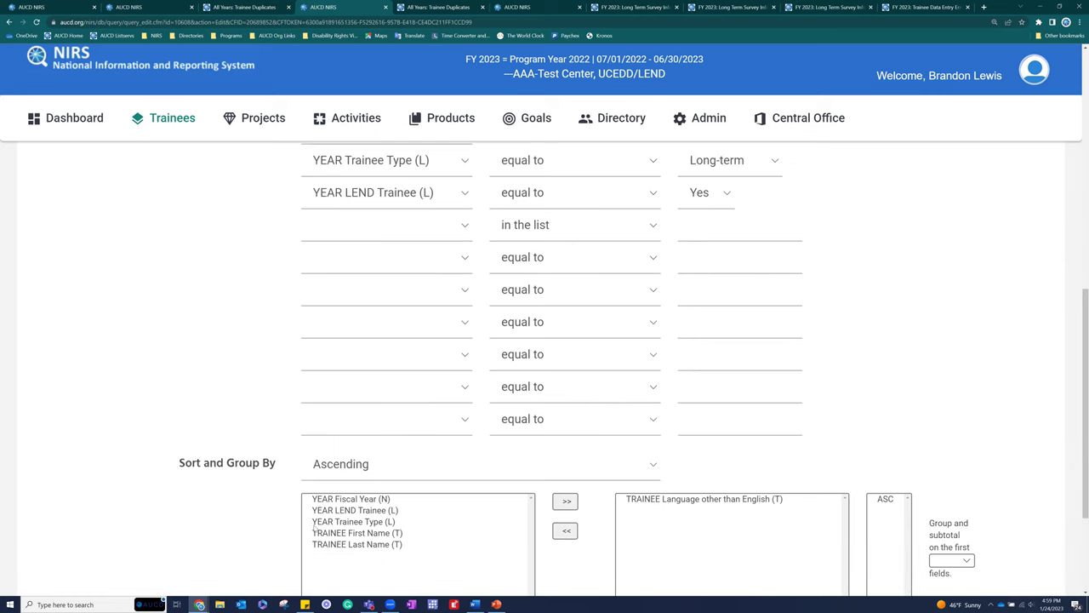
pyautogui.scroll(1, 359, 520)
pyautogui.scroll(-2, 359, 521)
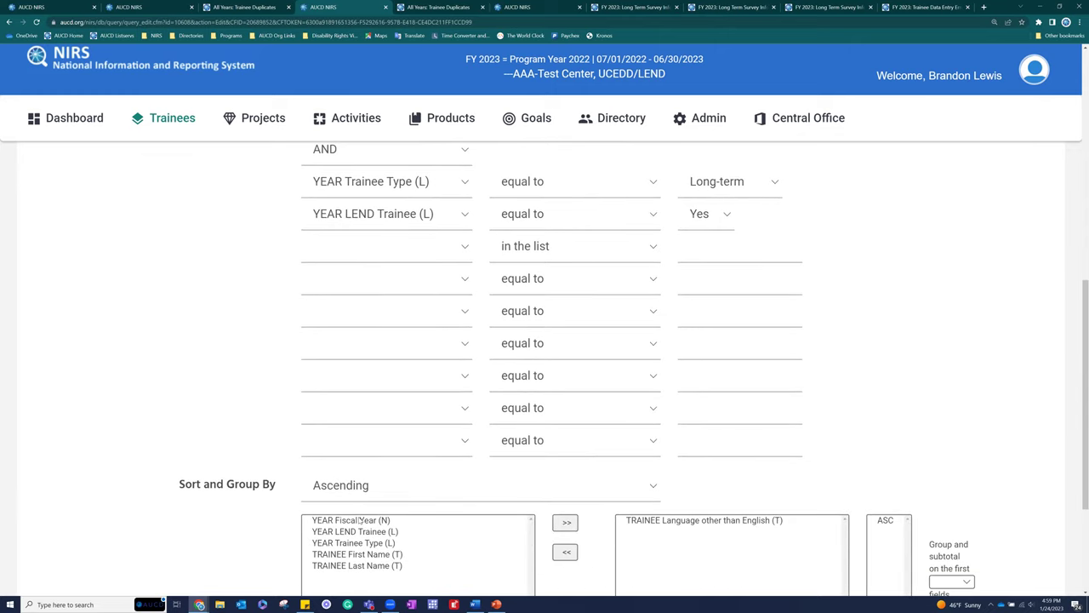
pyautogui.scroll(5, 358, 516)
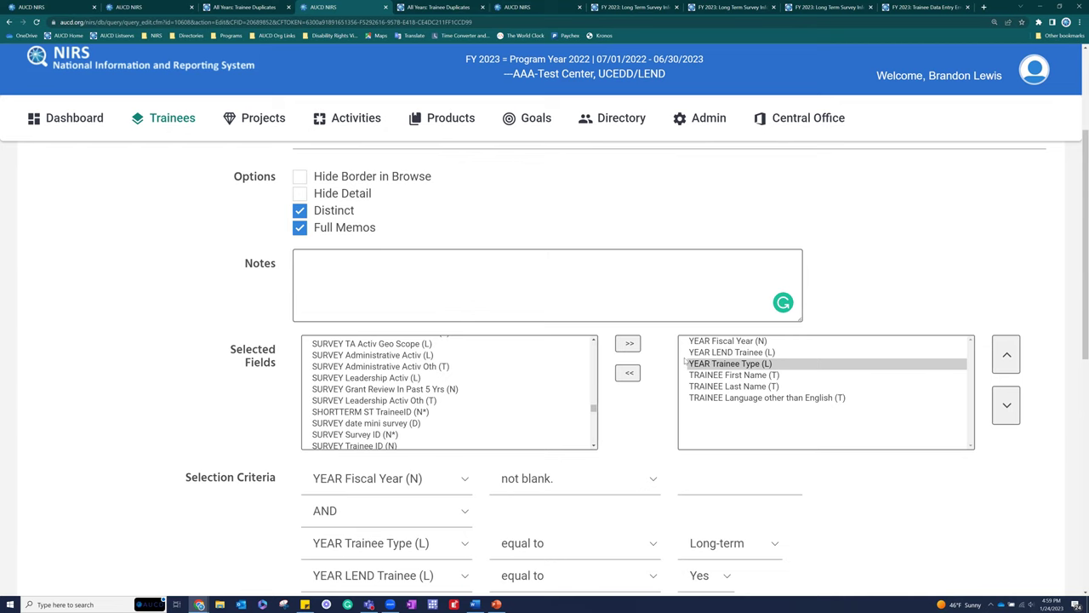
pyautogui.scroll(-4, 685, 361)
pyautogui.scroll(-2, 685, 360)
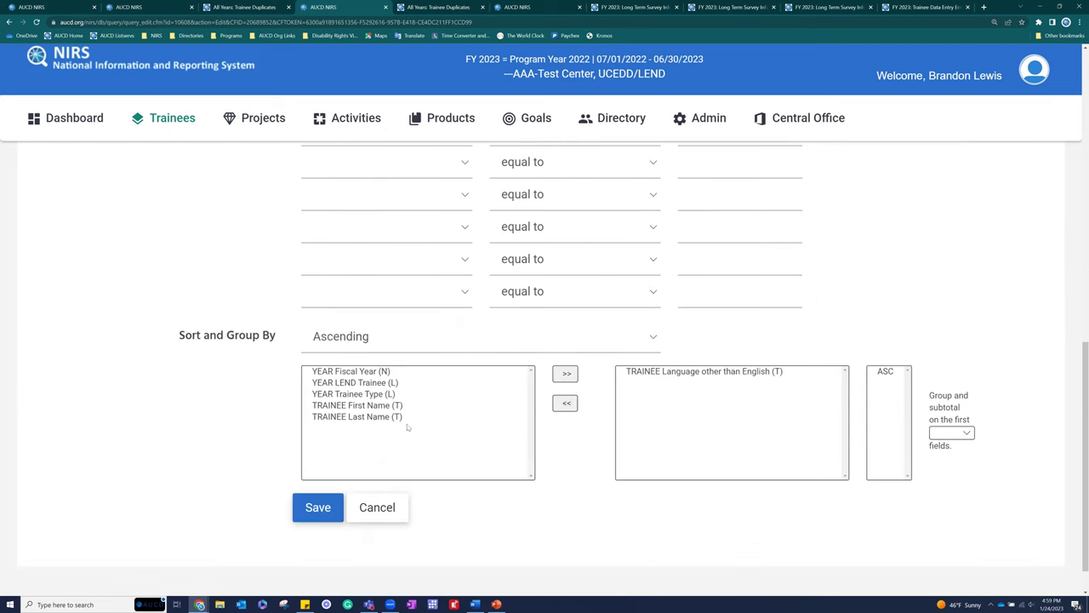
pyautogui.click(630, 374)
pyautogui.click(566, 403)
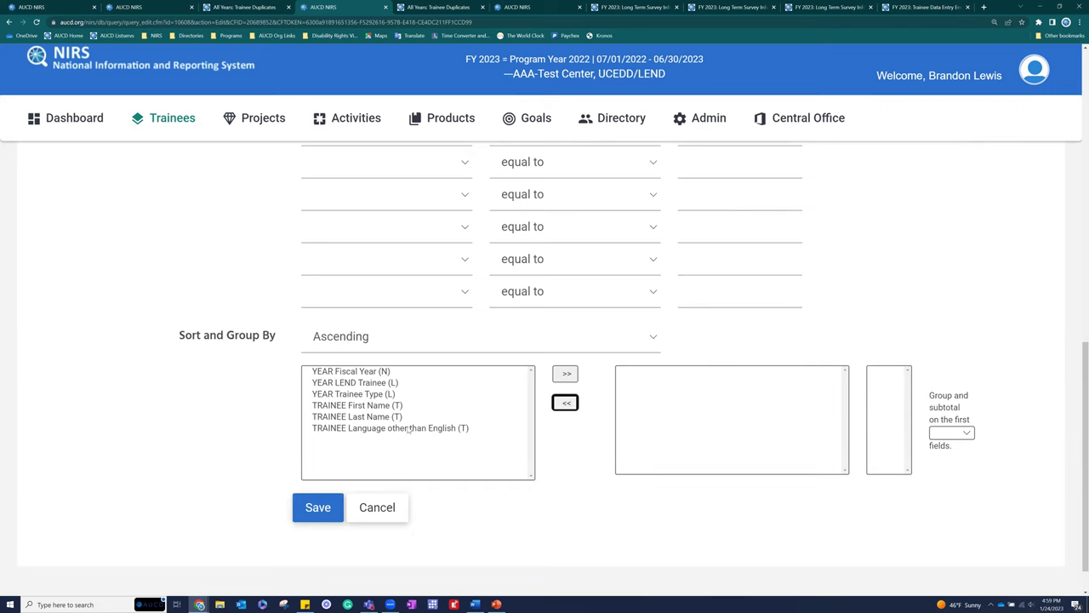
pyautogui.scroll(5, 413, 364)
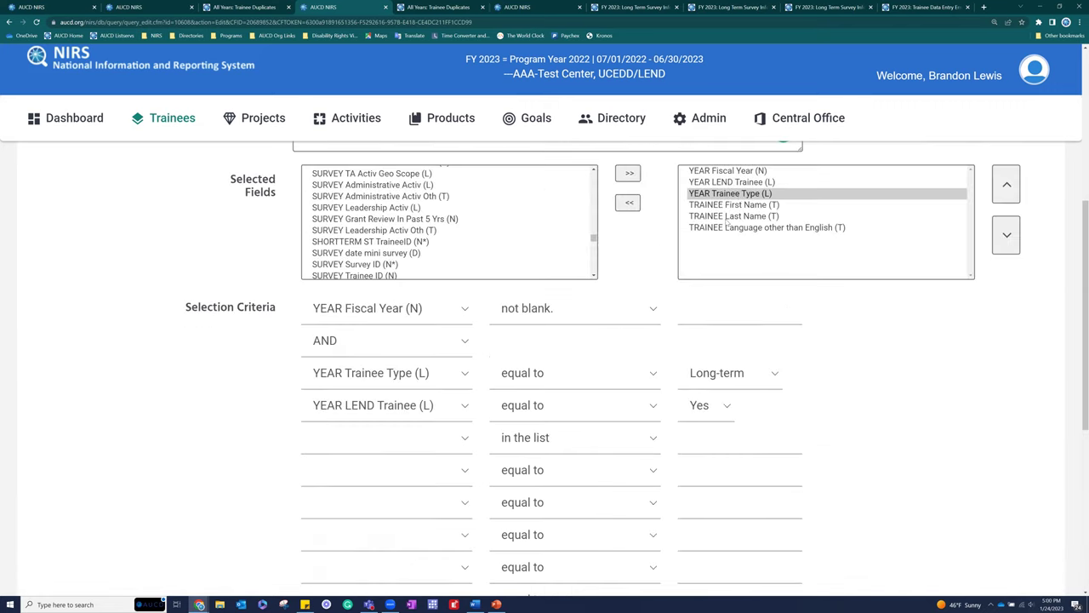
pyautogui.scroll(-5, 717, 242)
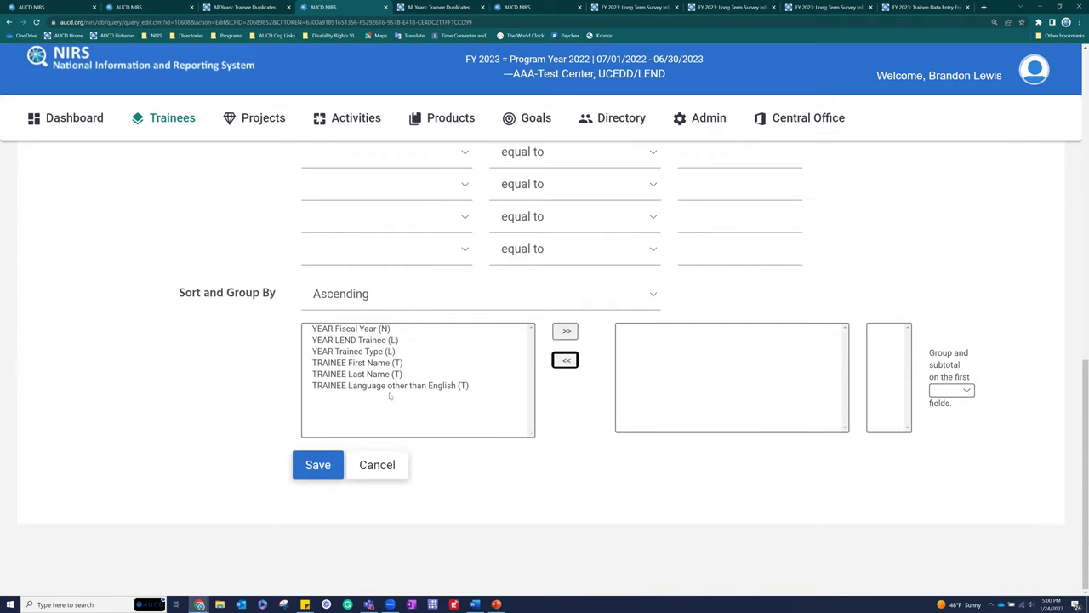
pyautogui.click(423, 387)
pyautogui.click(566, 332)
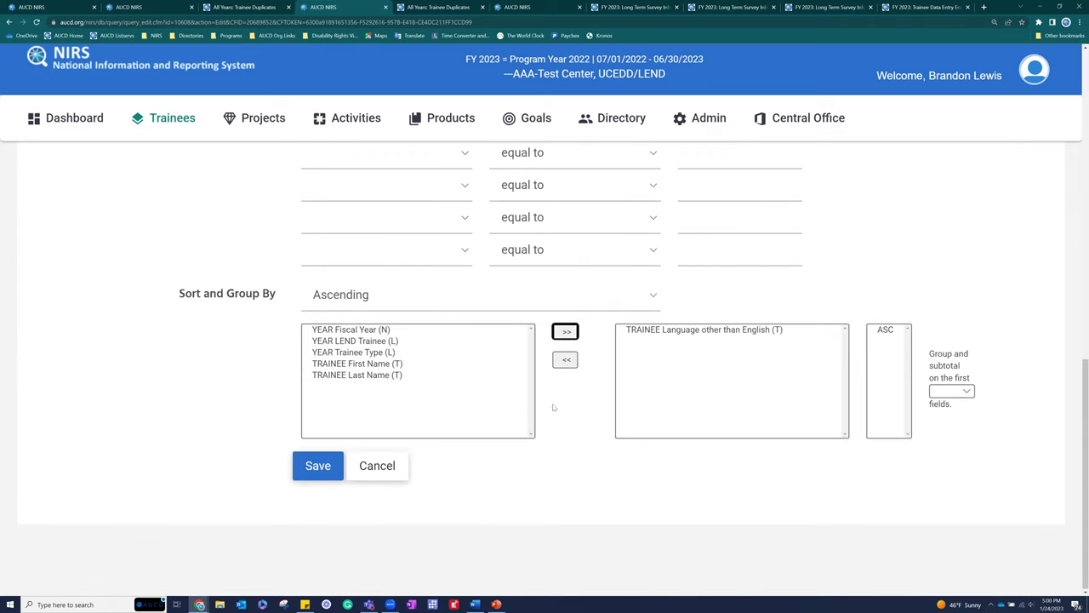
# Save the report, then expand the Trainees category showing Foreign Languages by Trainees with 124 records
pyautogui.click(319, 468)
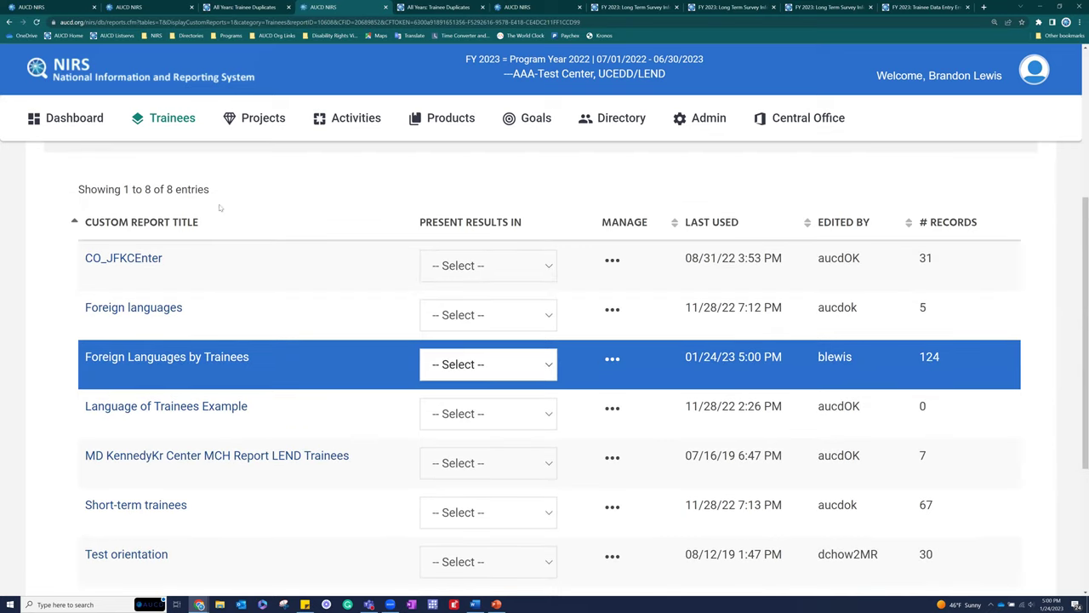
pyautogui.scroll(1, 111, 283)
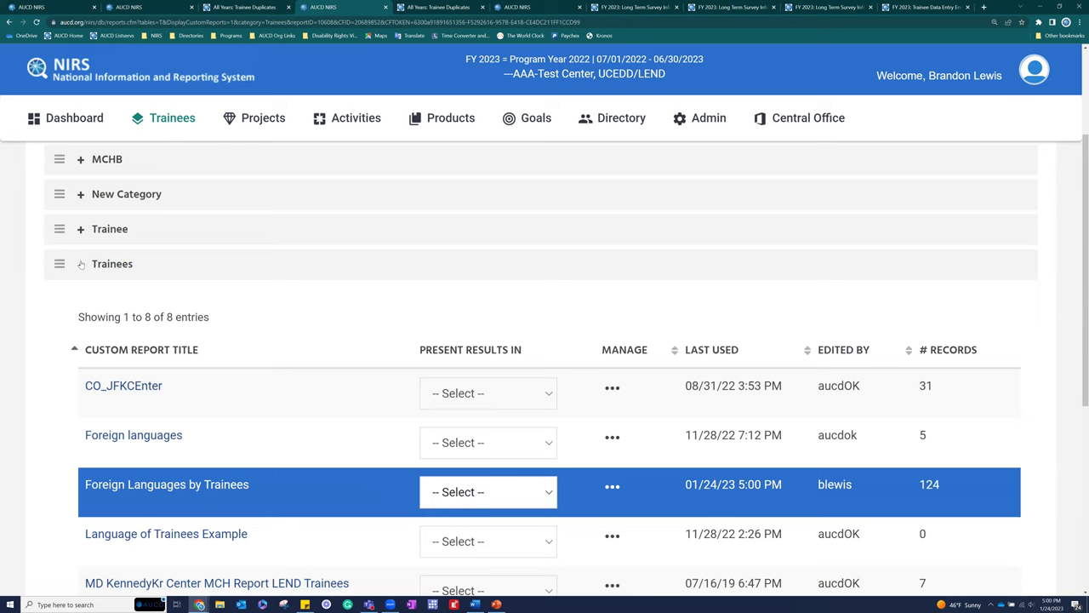
pyautogui.click(80, 263)
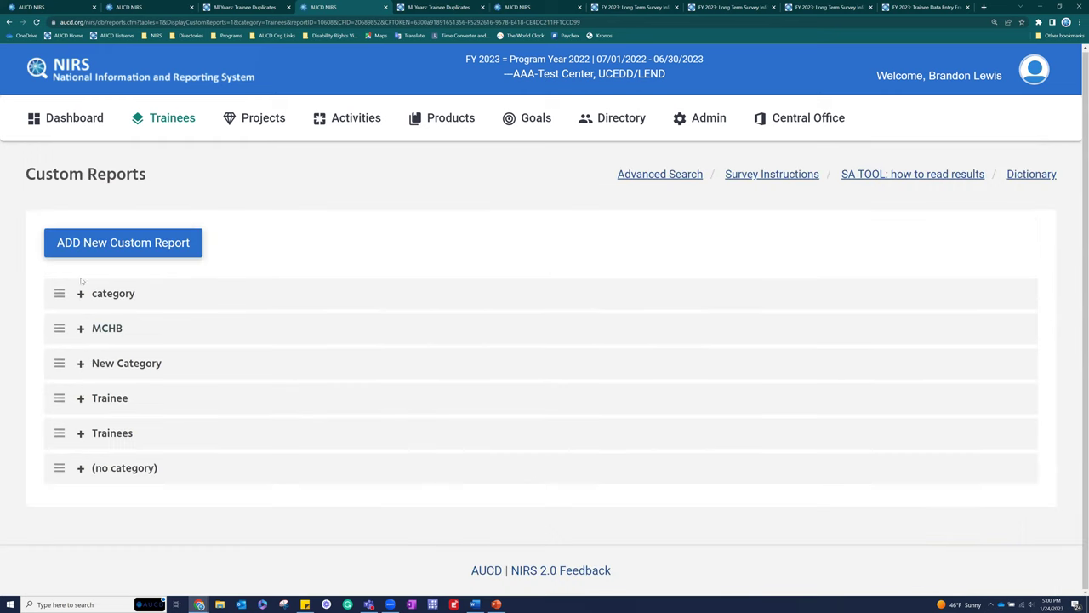
pyautogui.click(80, 400)
pyautogui.scroll(-4, 263, 326)
pyautogui.scroll(2, 154, 324)
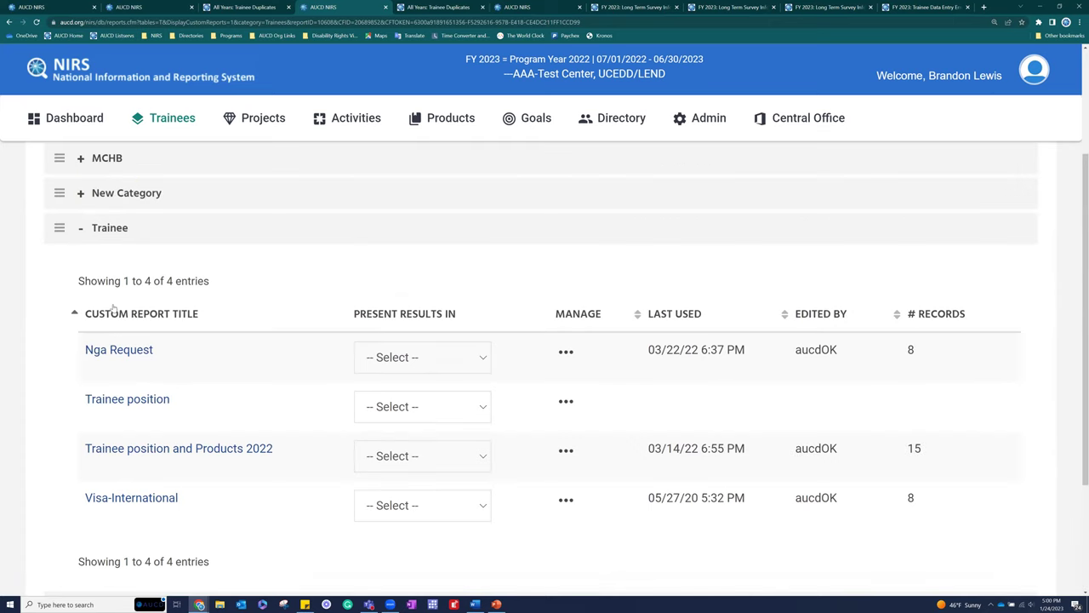
pyautogui.click(80, 228)
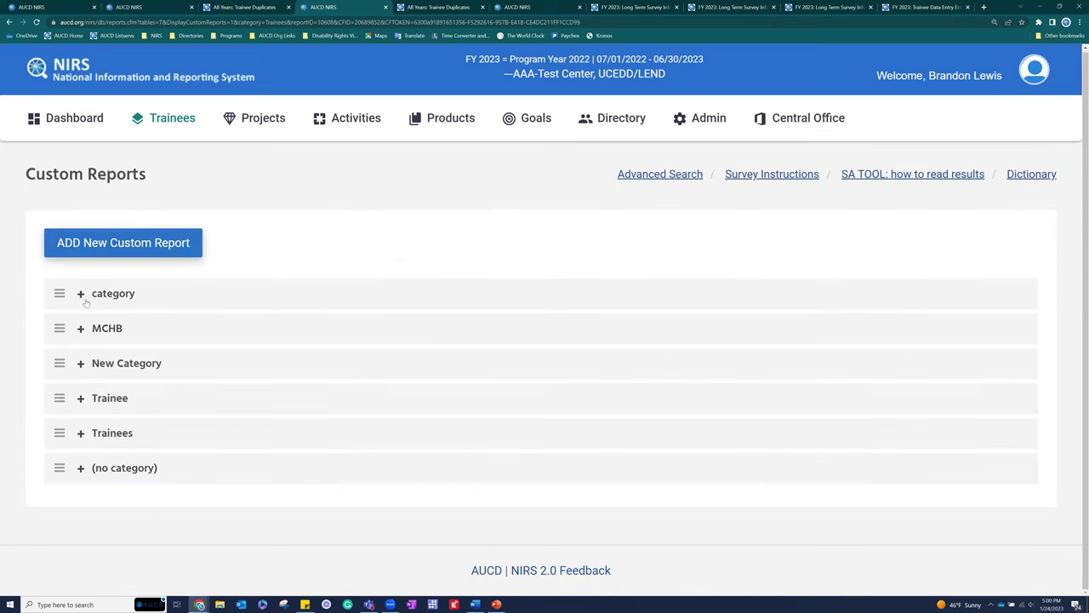
pyautogui.click(83, 432)
pyautogui.scroll(-4, 251, 361)
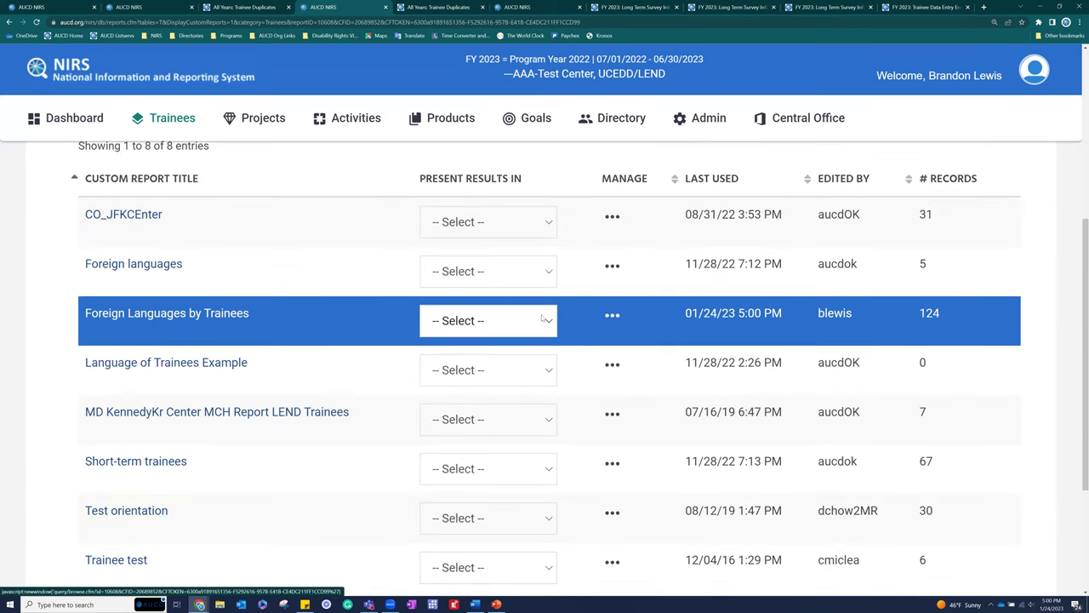
# Set Foreign Languages by Trainees to present results in Browser and run the report
pyautogui.click(548, 322)
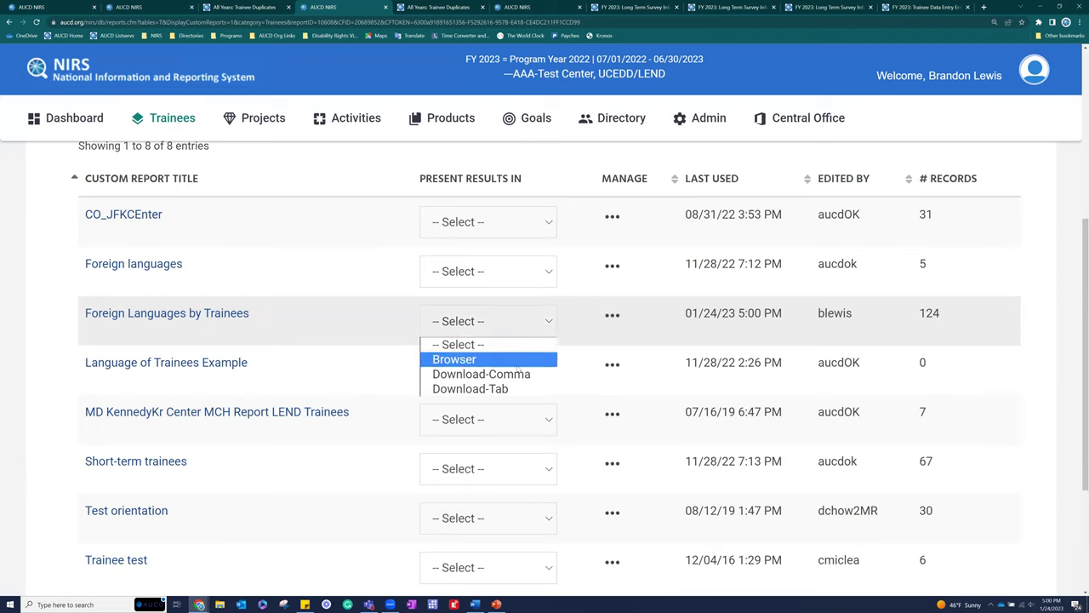
pyautogui.press('Return')
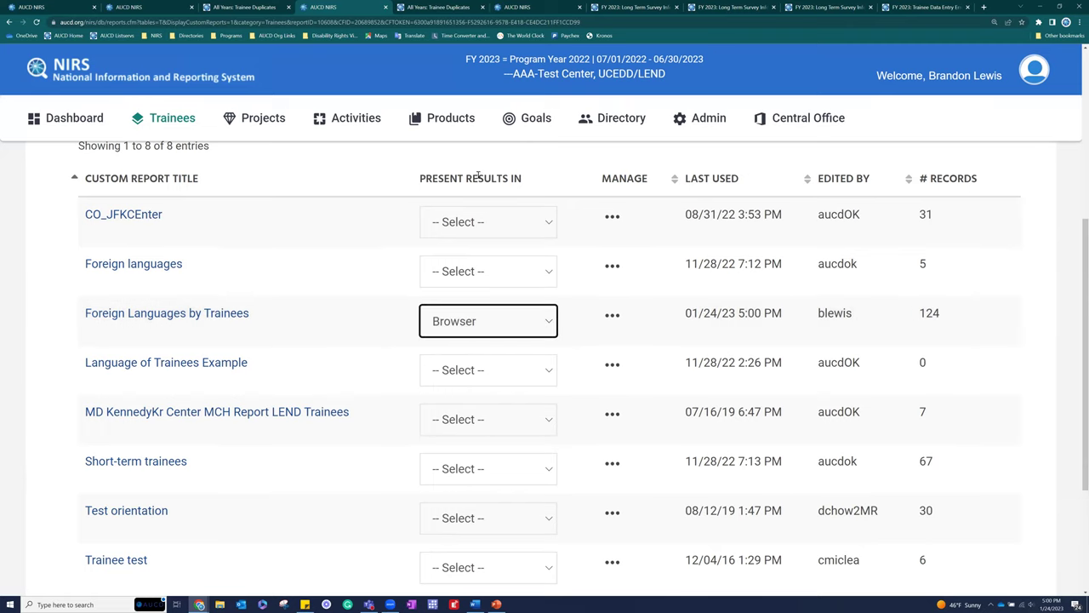
pyautogui.click(511, 327)
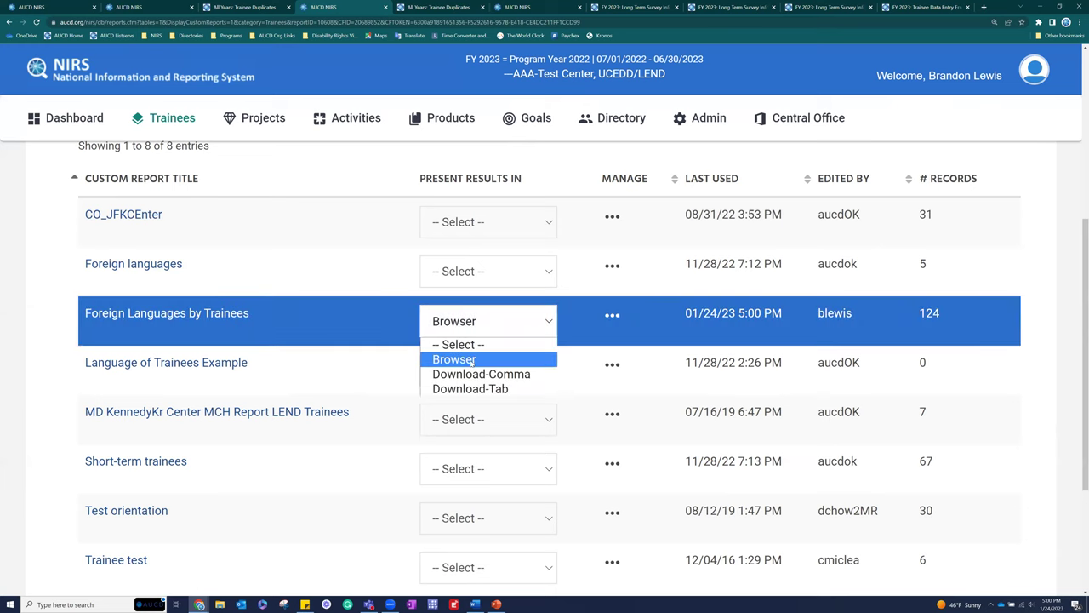
pyautogui.click(530, 353)
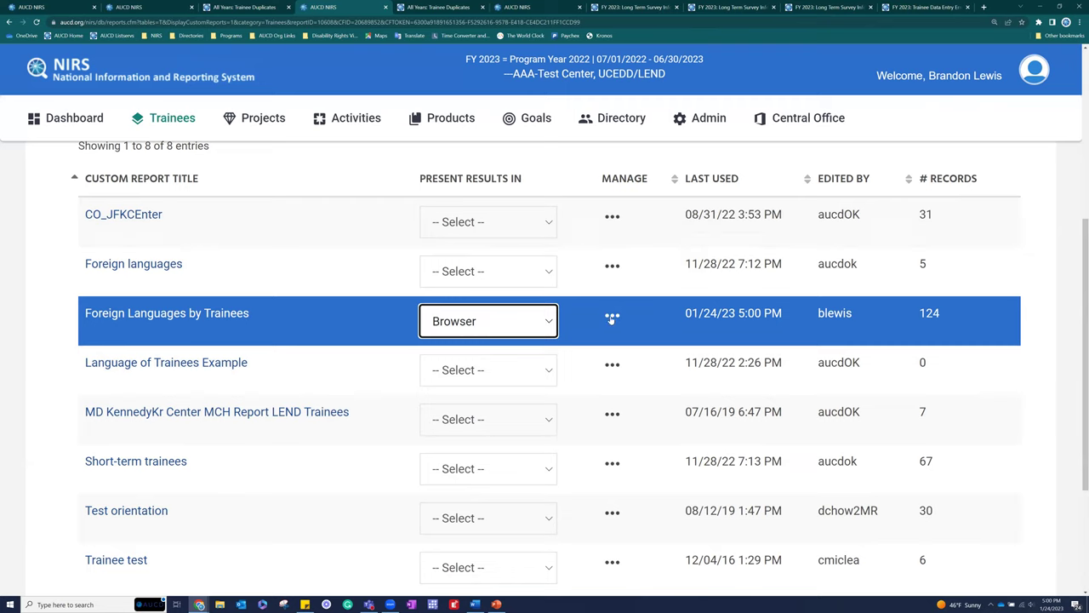
pyautogui.click(612, 317)
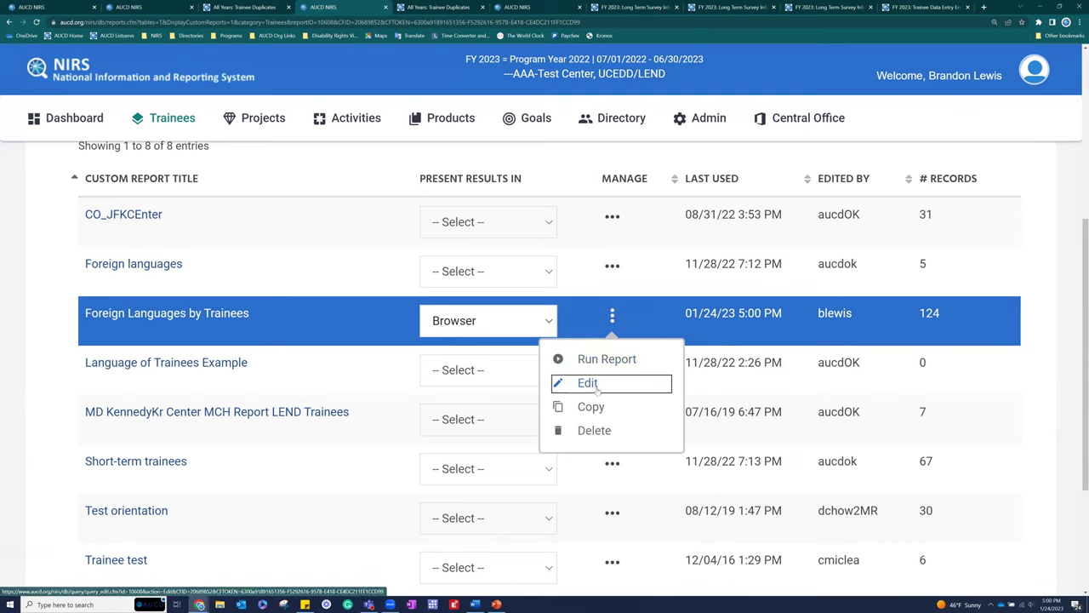
pyautogui.click(598, 361)
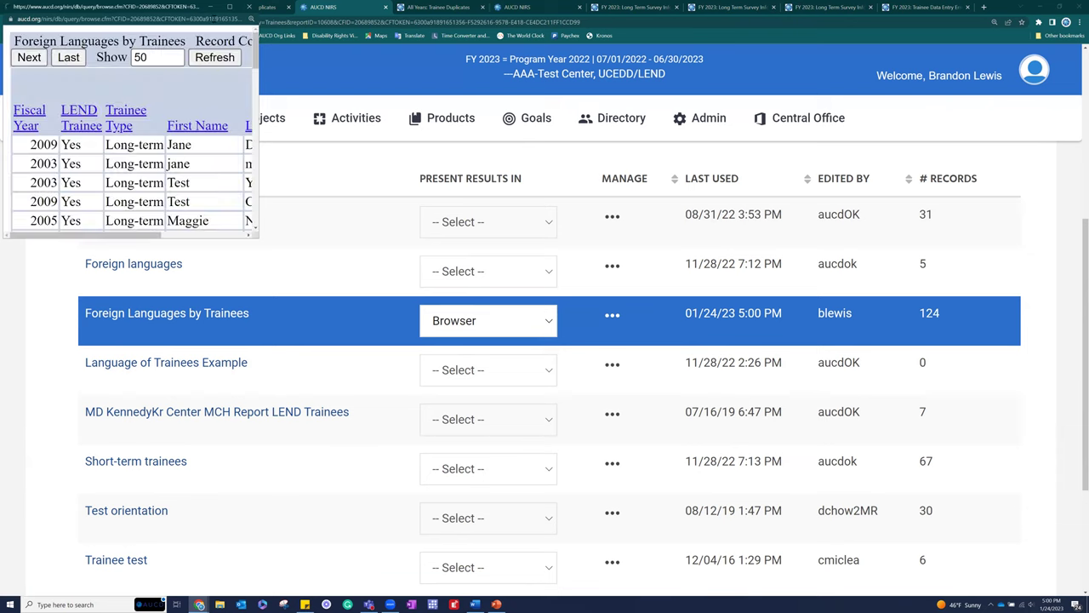
# Maximize the report window and change records shown per page from 50 to 124, then refresh
pyautogui.moveTo(13, 41); pyautogui.dragTo(134, 41)
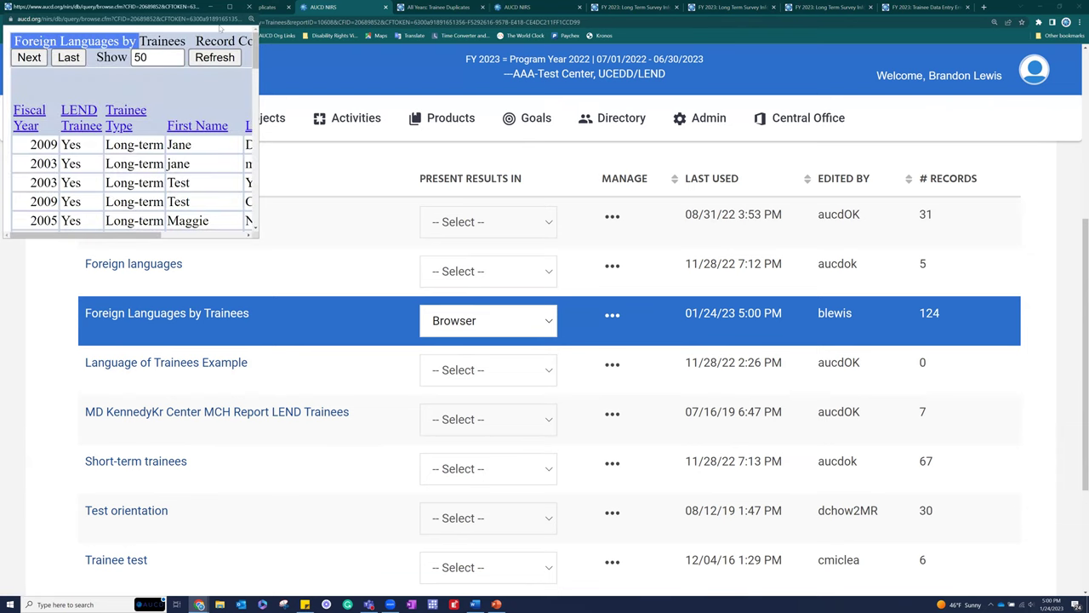
pyautogui.click(227, 7)
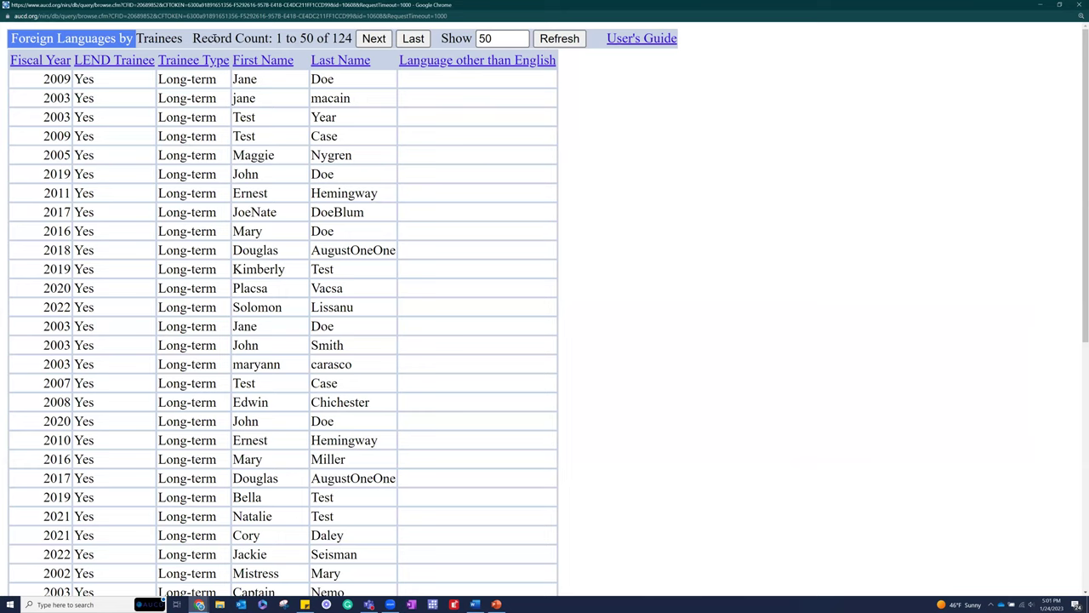
pyautogui.click(200, 34)
pyautogui.click(488, 39)
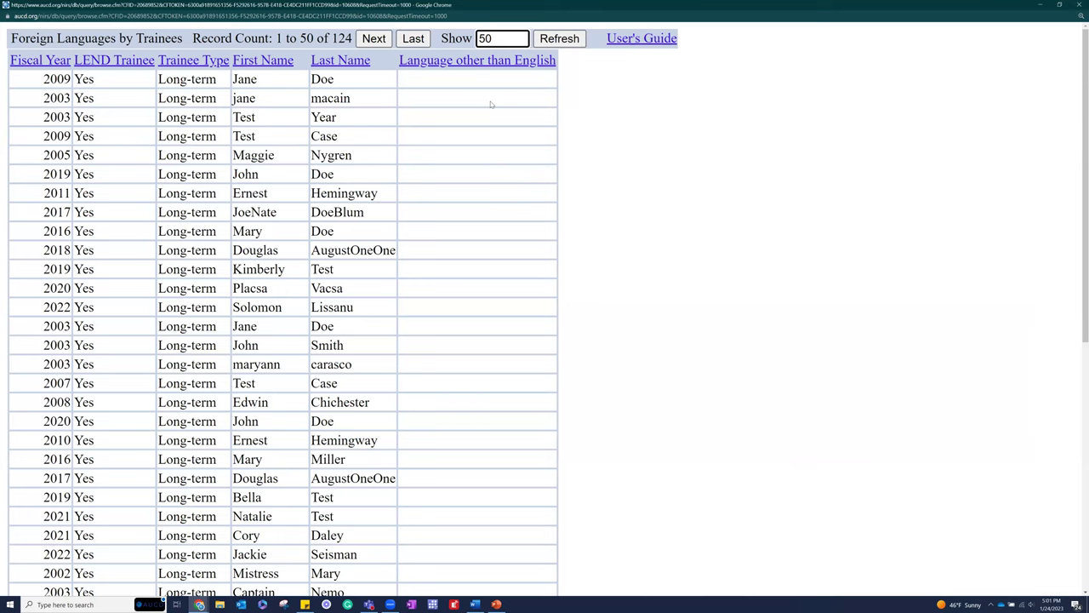
pyautogui.press('BackSpace')
pyautogui.press('BackSpace')
pyautogui.write('124')
pyautogui.click(575, 40)
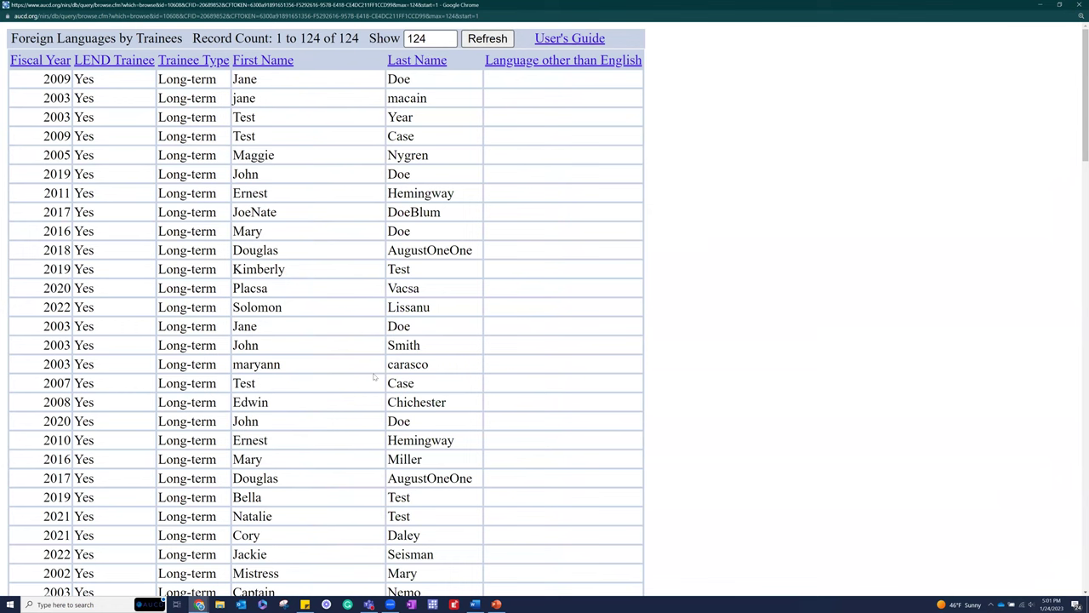
# Review the full 124-trainee list and close the report window
pyautogui.scroll(-10, 374, 377)
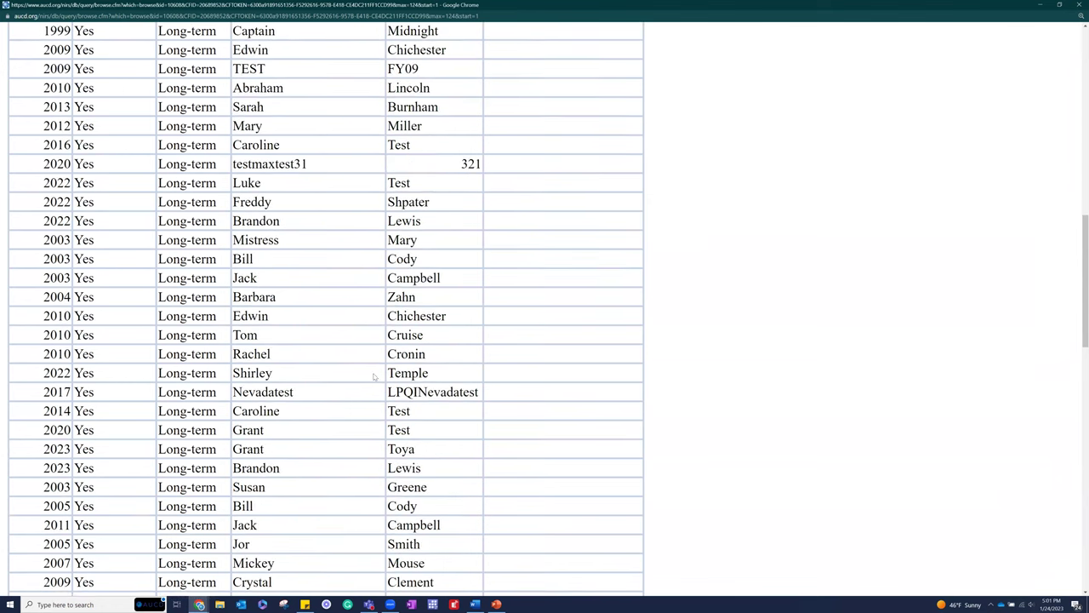
pyautogui.scroll(10, 373, 377)
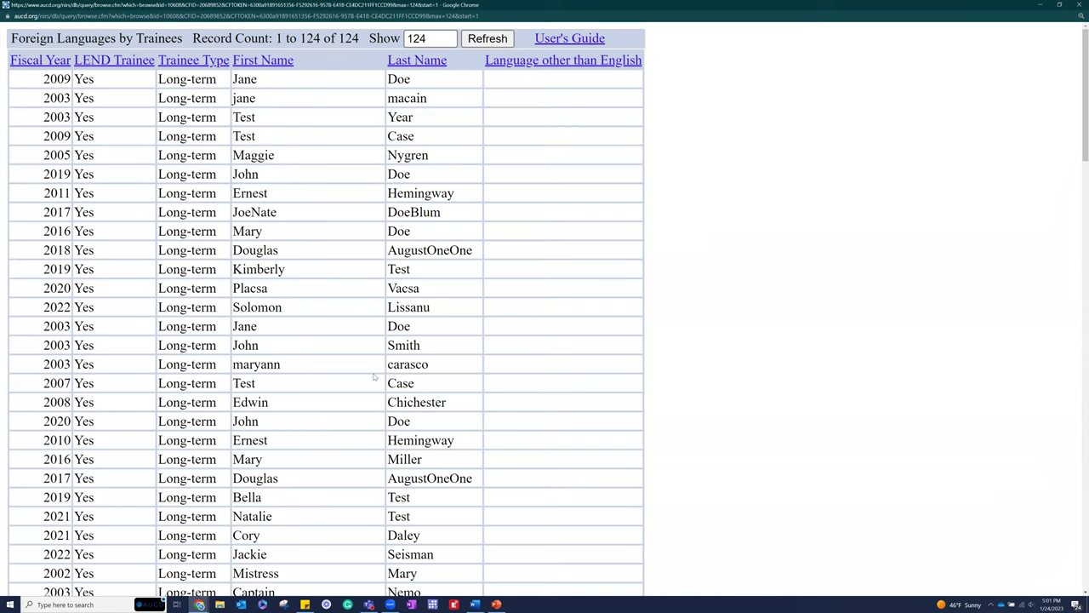
pyautogui.click(1076, 6)
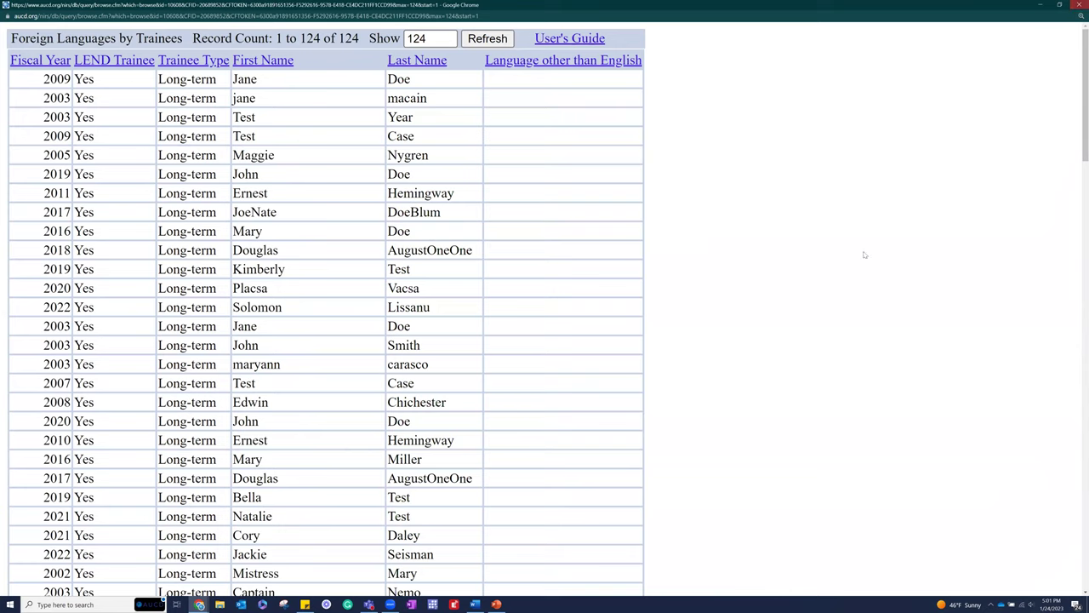
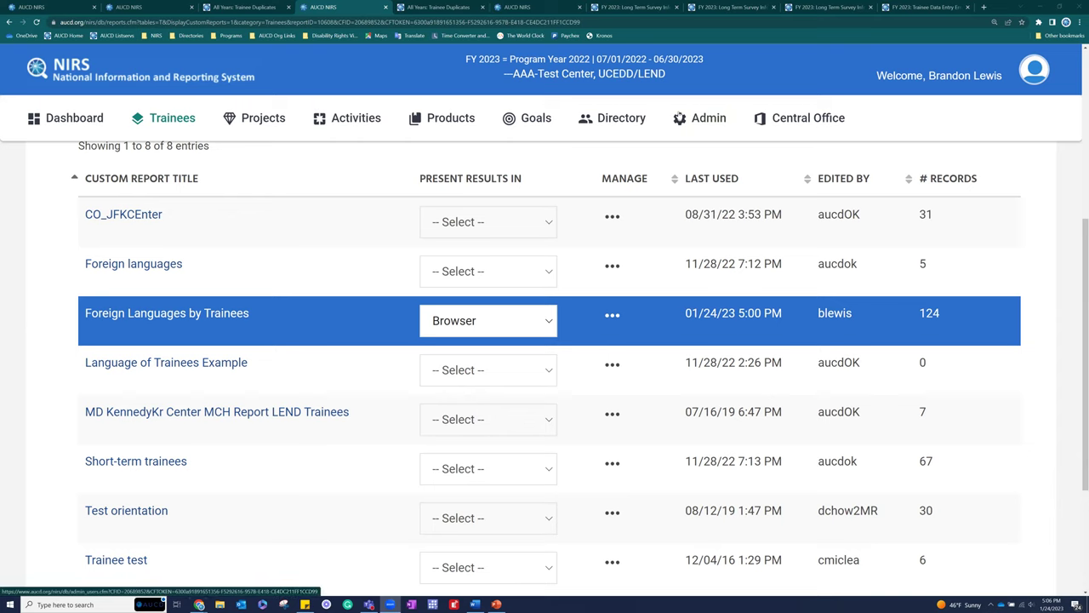
# Reach Manage User-Defined Fields through the Admin menu in the top navigation
pyautogui.moveTo(680, 124)
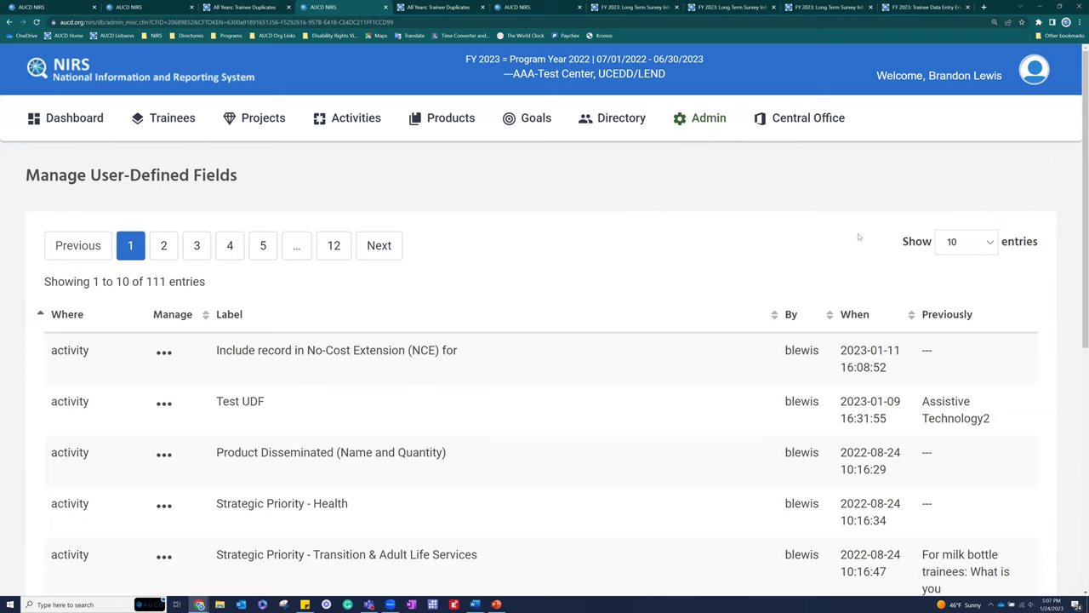
# Set Show entries to All so all 111 user-defined fields appear on one page
pyautogui.click(965, 242)
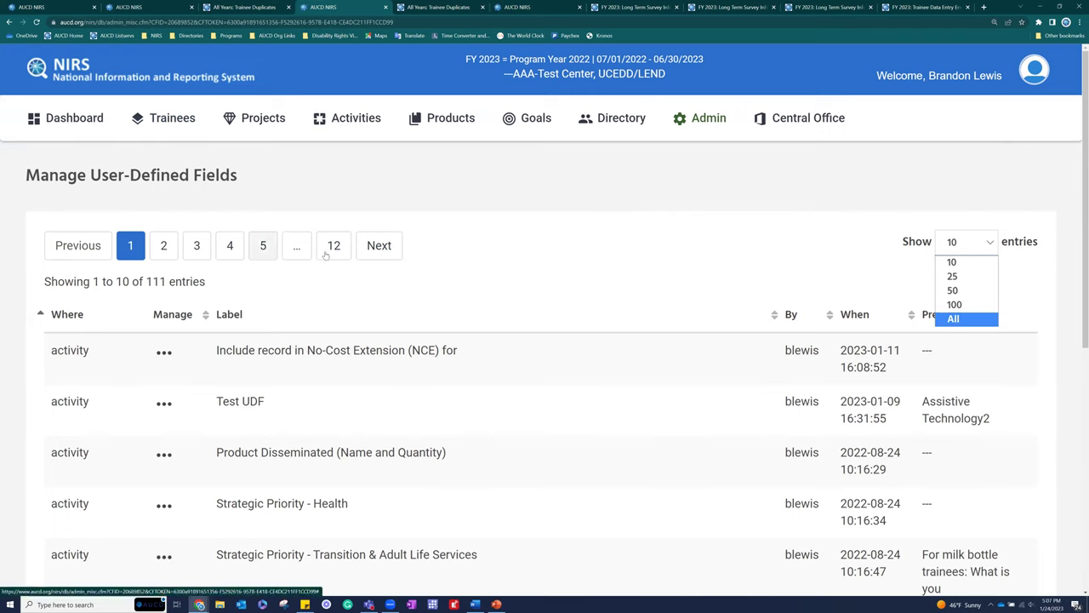
pyautogui.click(954, 318)
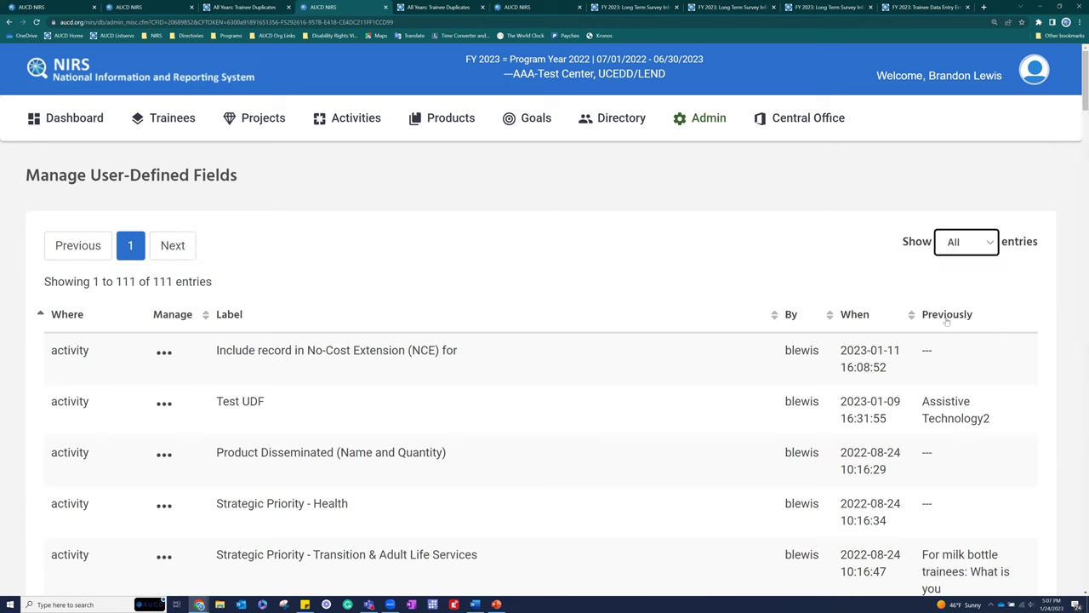
pyautogui.click(740, 266)
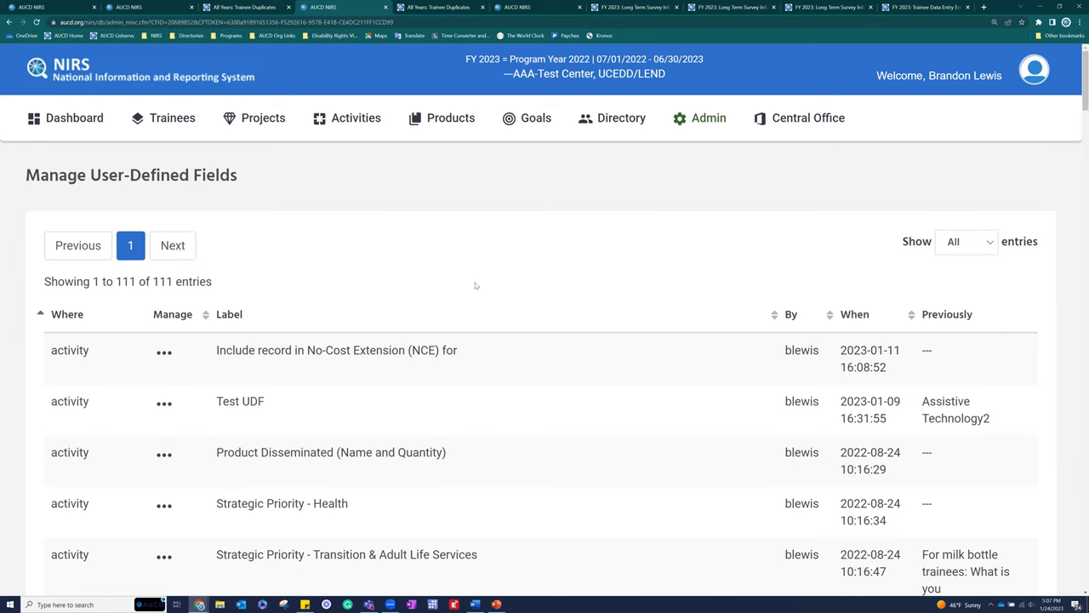
pyautogui.scroll(-3, 473, 284)
pyautogui.scroll(3, 446, 280)
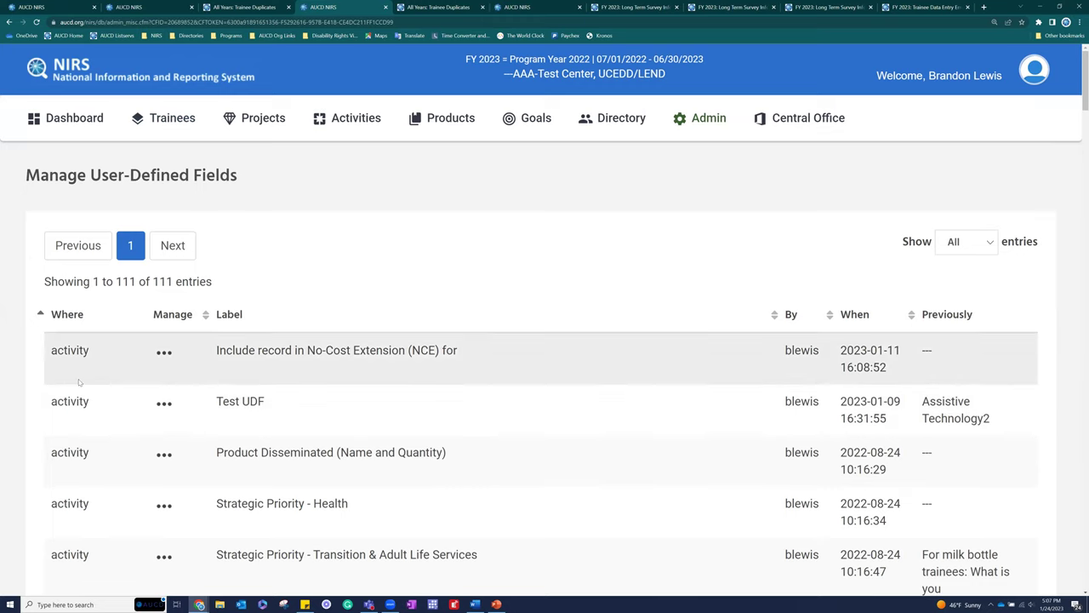
pyautogui.scroll(-6, 79, 382)
pyautogui.scroll(-5, 78, 382)
# Search the page for 'trainee' and bring up the actions menu on a trainee field row
pyautogui.hotkey('ctrl', 'f')
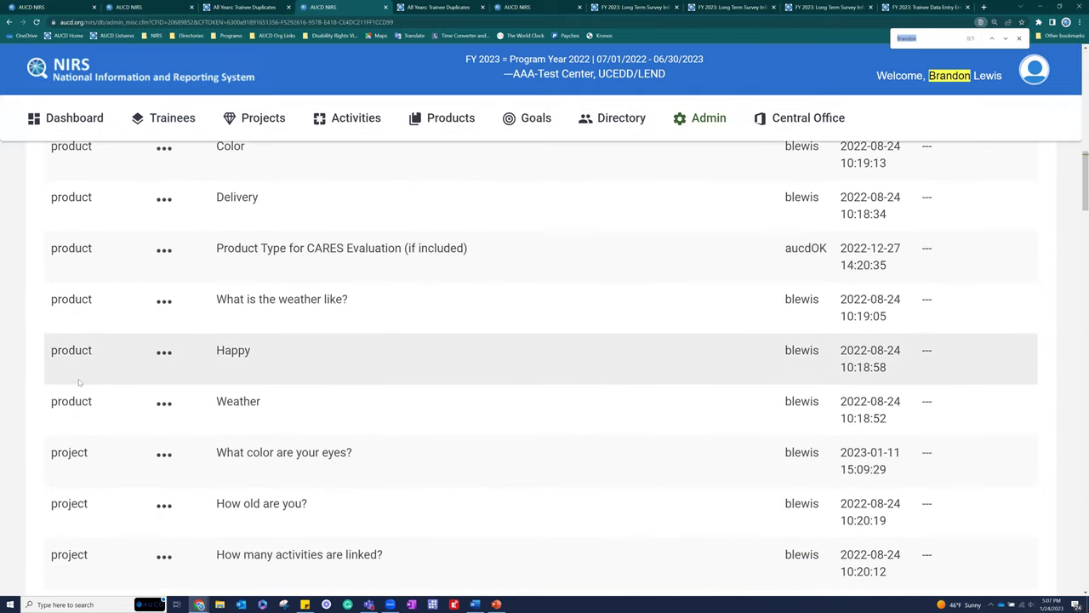
pyautogui.write('trainee')
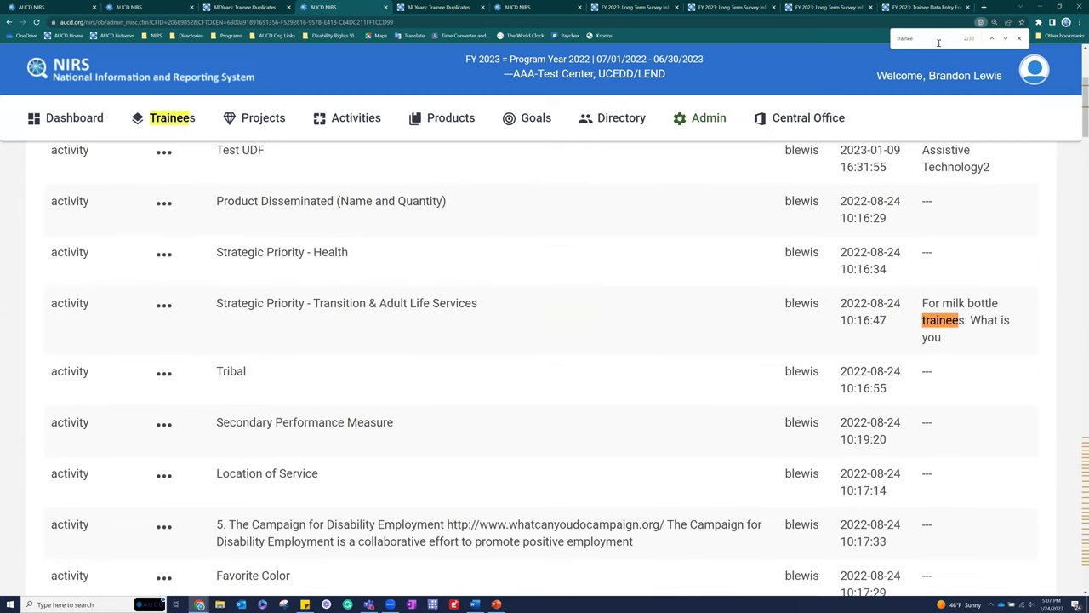
pyautogui.click(1007, 39)
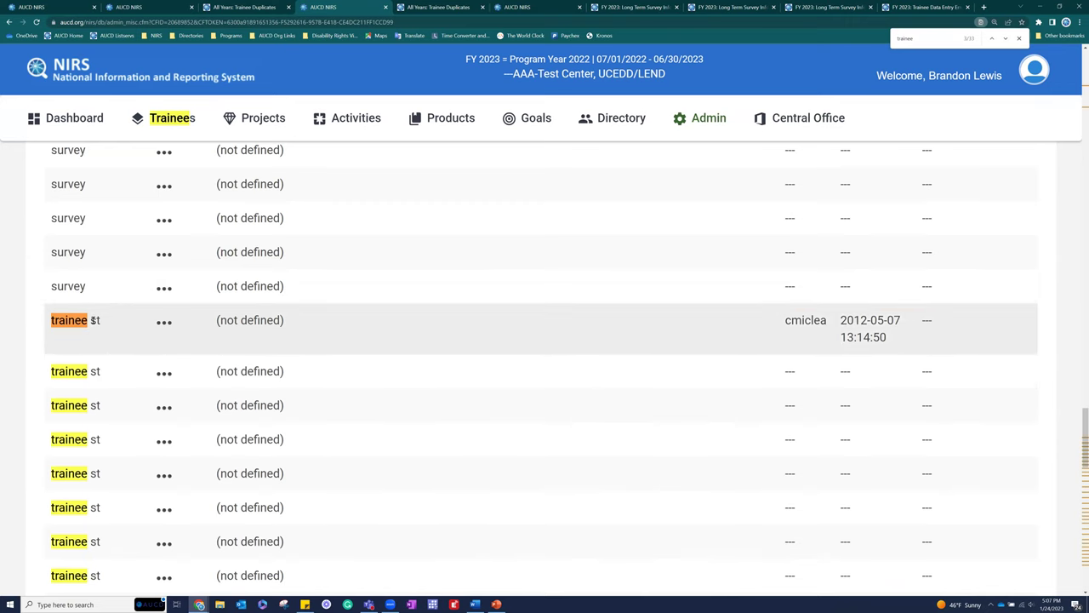
pyautogui.scroll(-5, 89, 371)
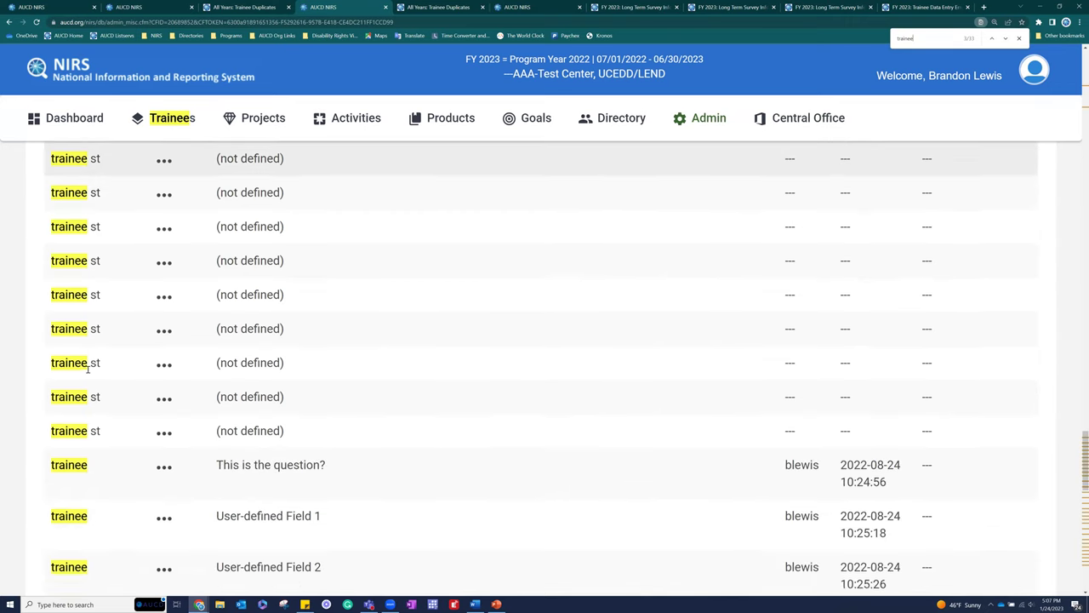
pyautogui.scroll(-3, 72, 455)
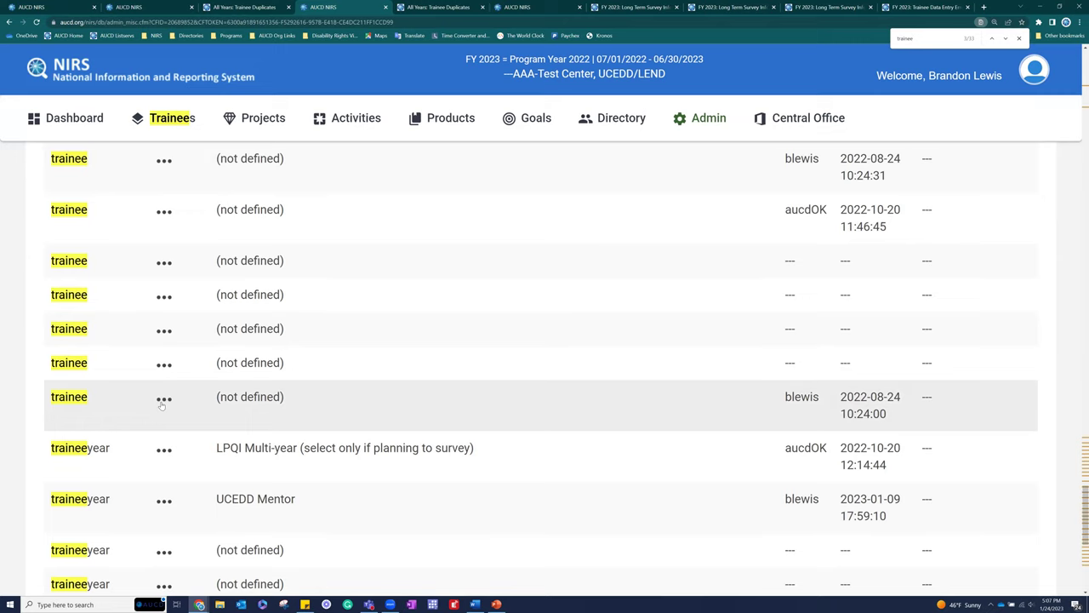
pyautogui.click(162, 402)
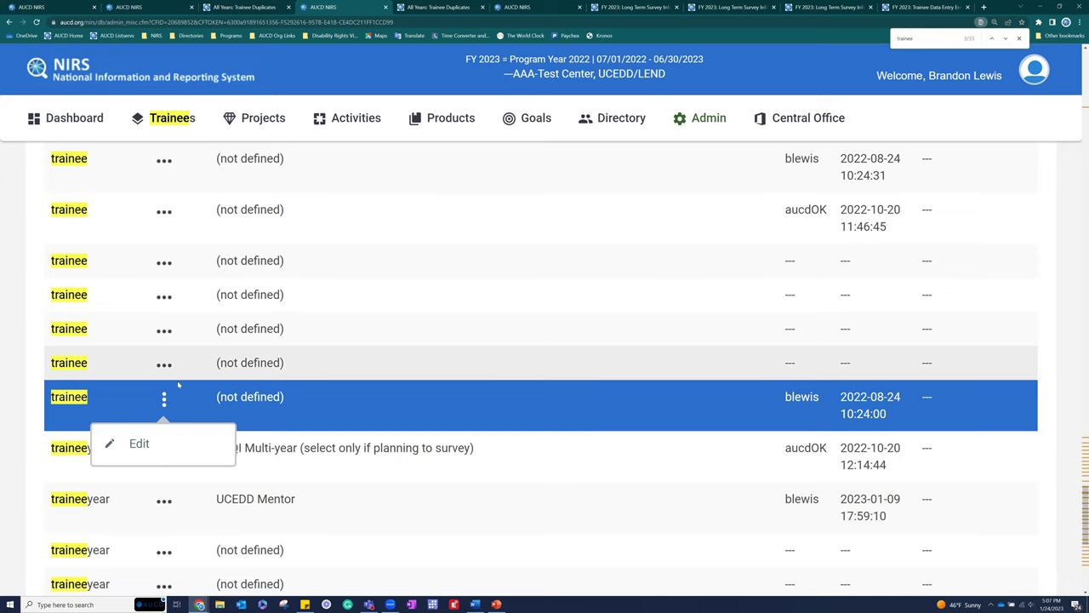
# Edit the trainee fields and erase the '(not defined)' label from text10
pyautogui.click(140, 445)
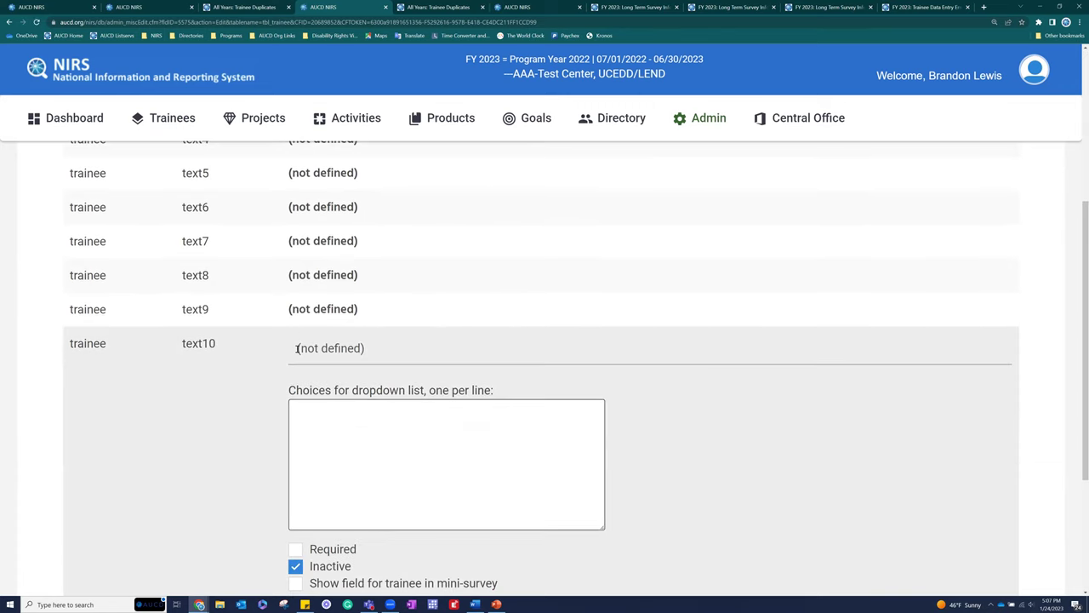
pyautogui.click(298, 348)
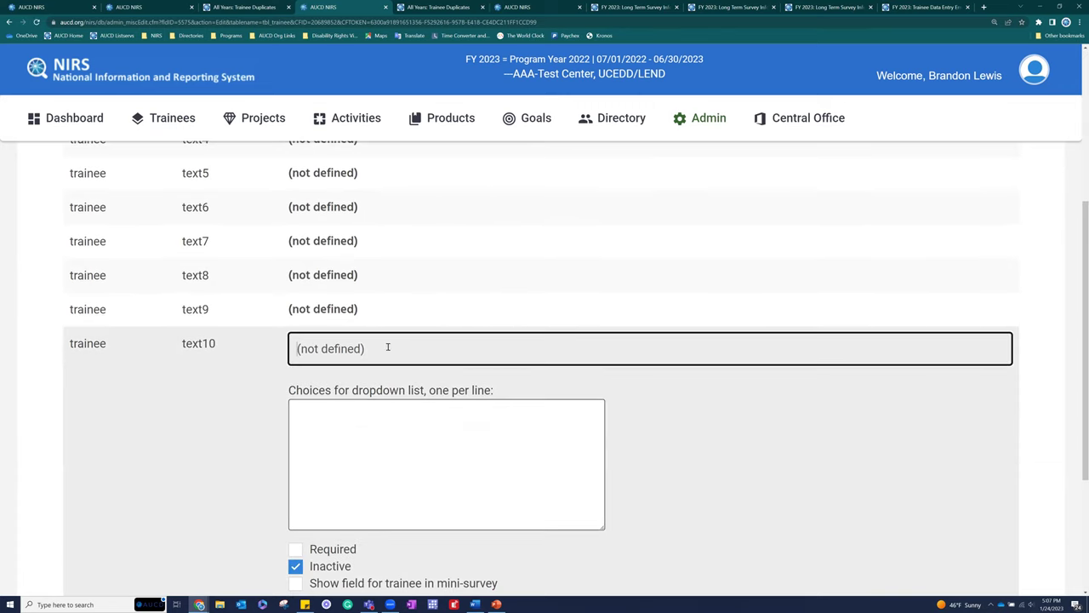
pyautogui.tripleClick(317, 348)
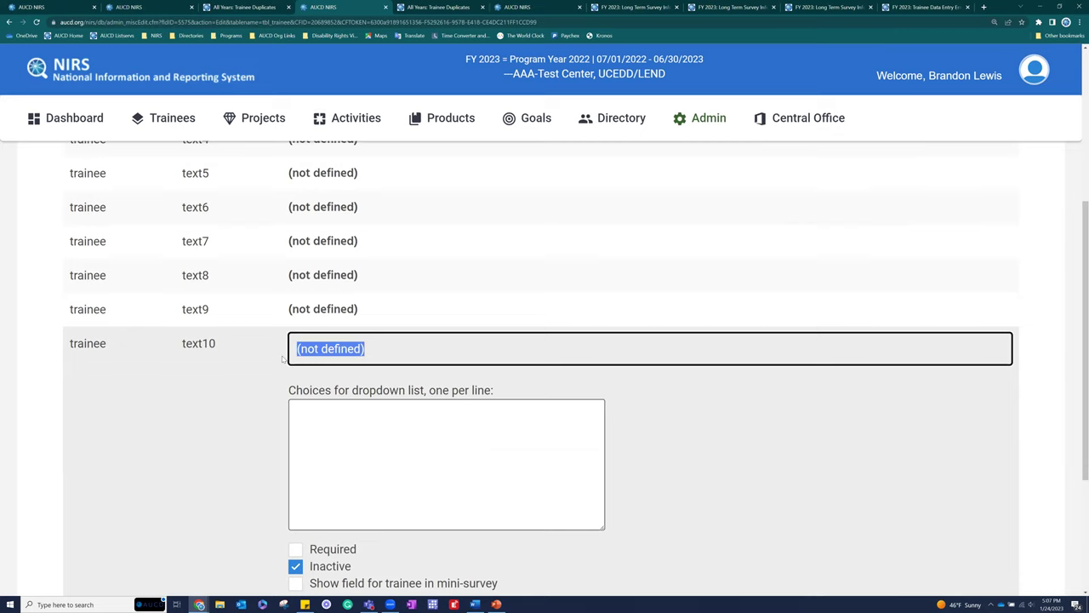
pyautogui.press('BackSpace')
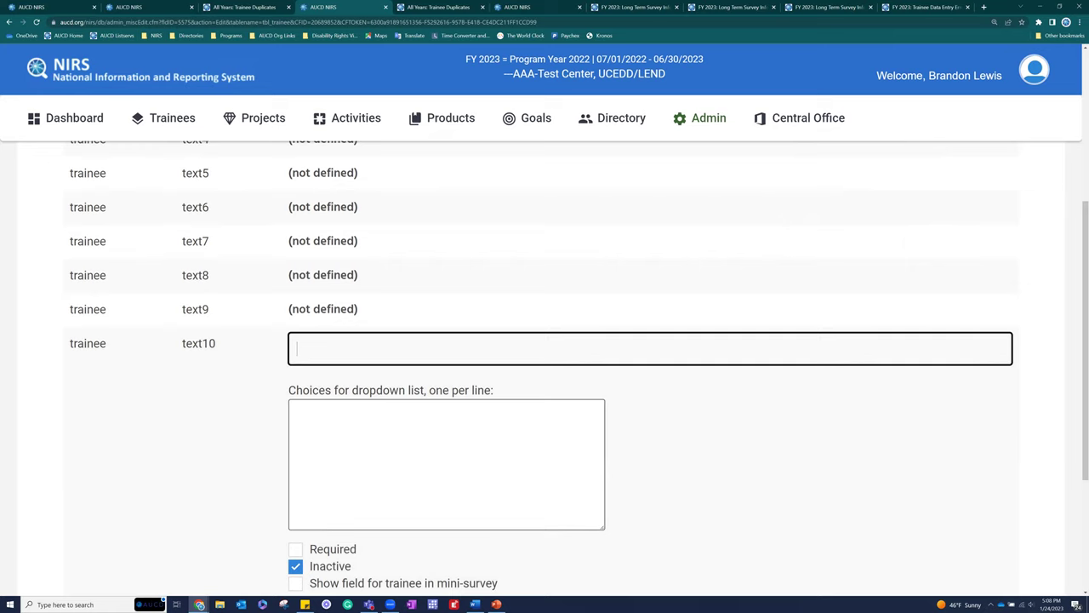
pyautogui.write('t')
pyautogui.press('BackSpace')
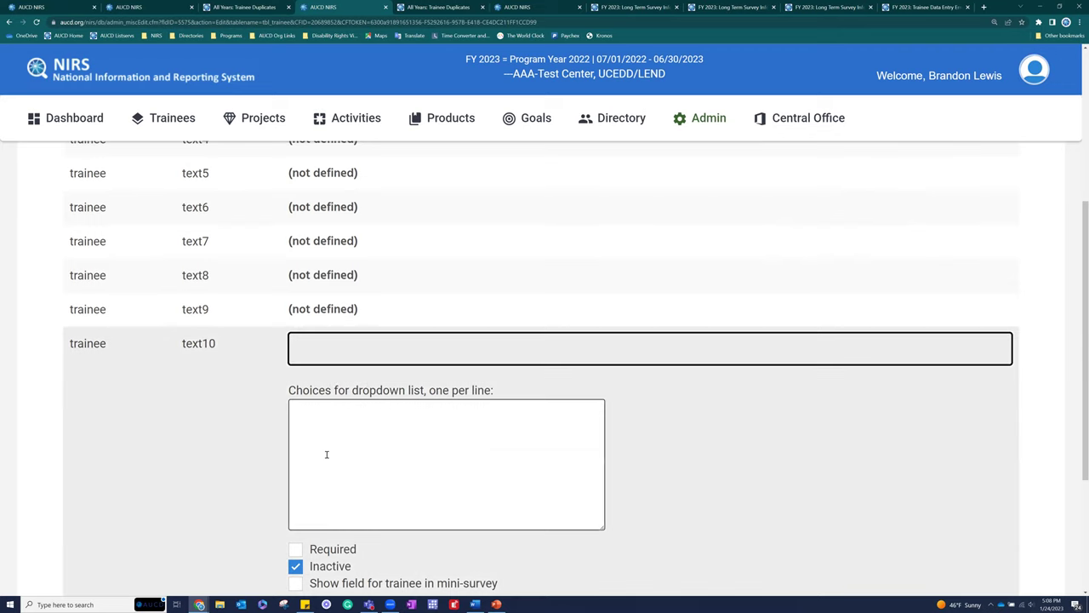
# Uncheck Inactive so the text10 field becomes active
pyautogui.click(327, 453)
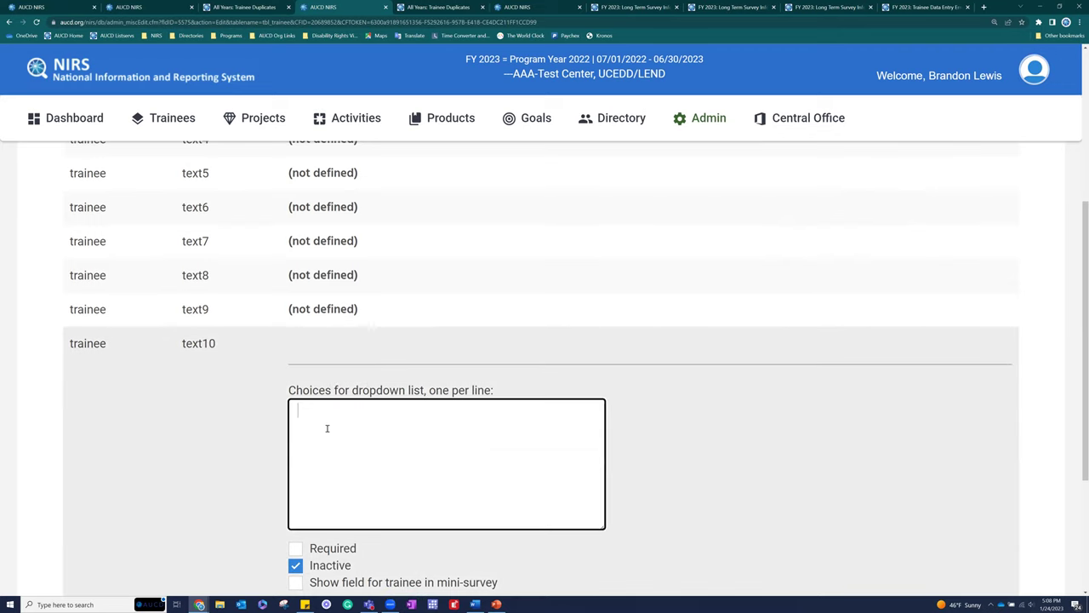
pyautogui.scroll(-1, 326, 432)
pyautogui.scroll(-1, 327, 432)
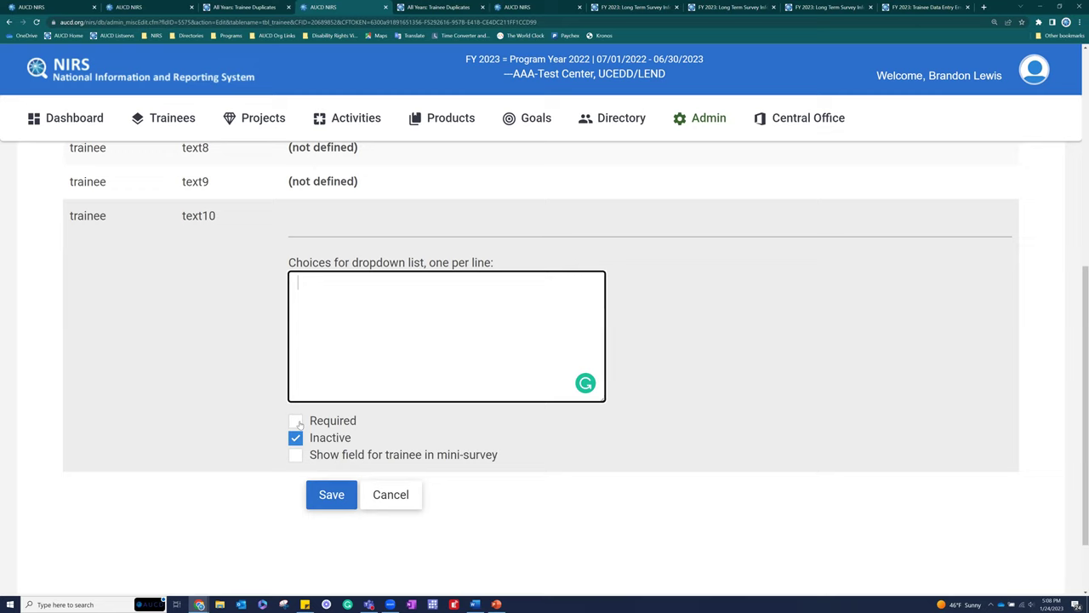
pyautogui.click(296, 421)
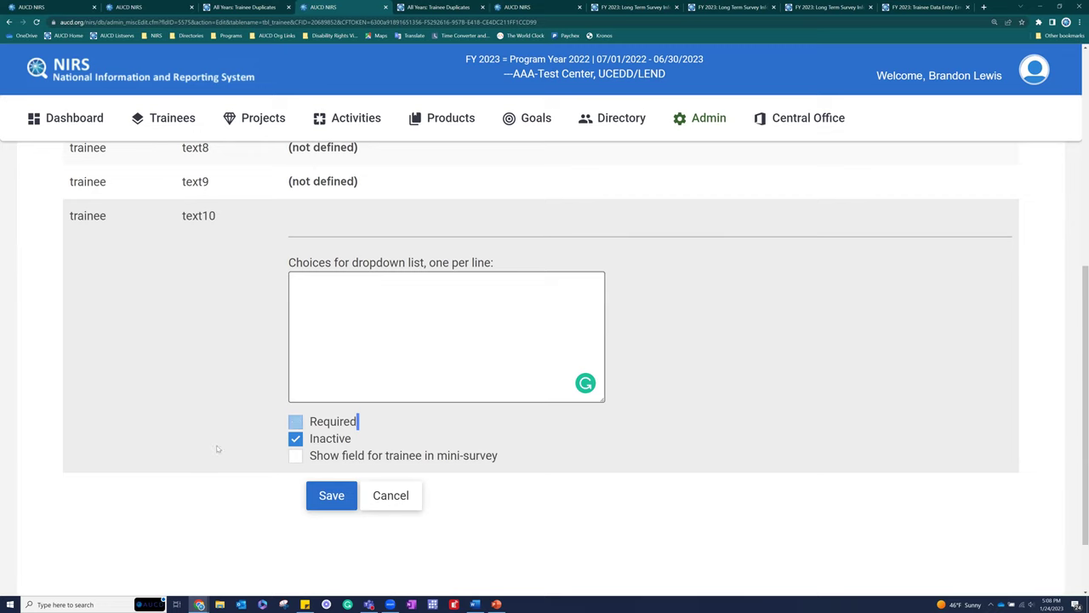
pyautogui.click(295, 439)
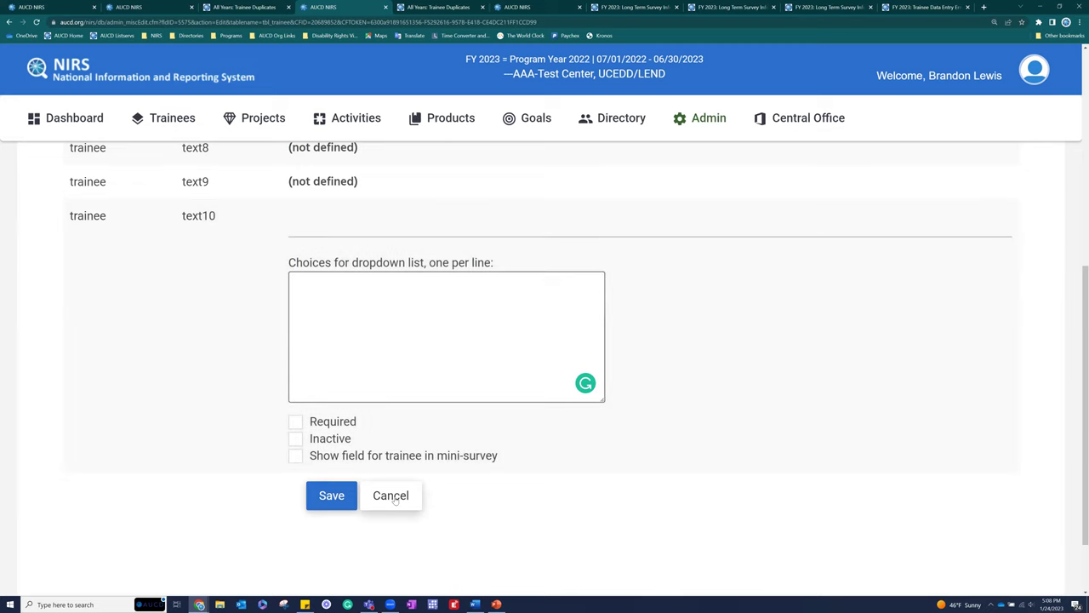
# Cancel the text10 changes and go to Trainees > Advanced Search
pyautogui.click(395, 500)
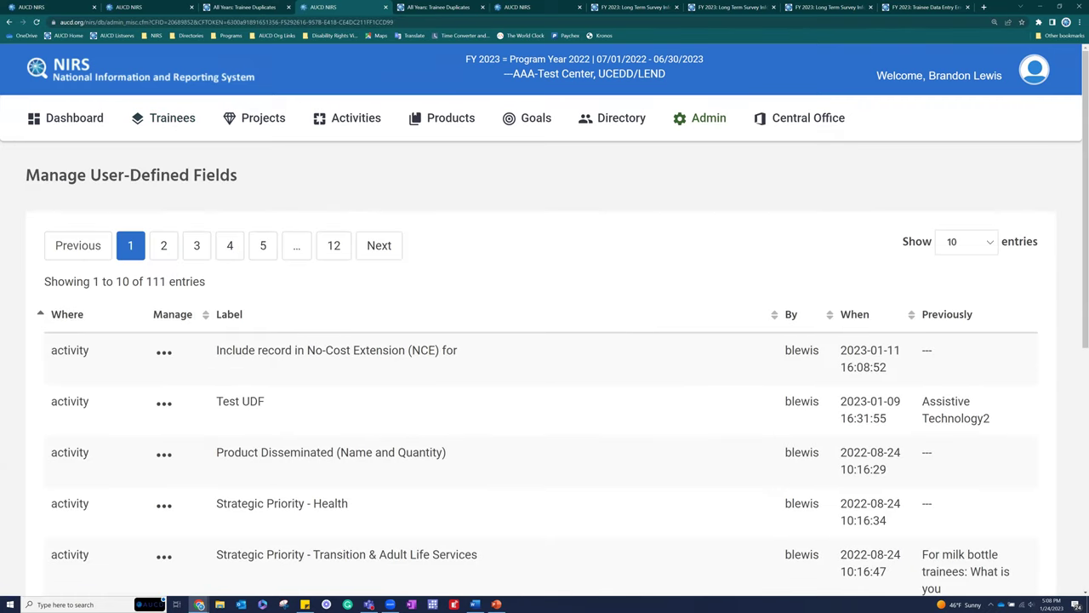
pyautogui.click(138, 106)
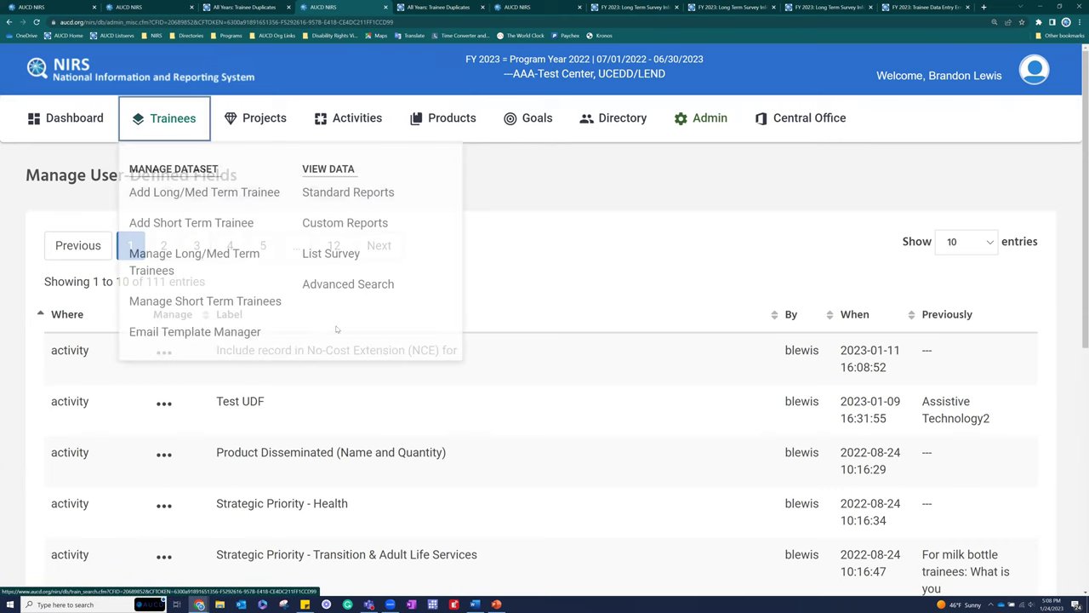
pyautogui.click(360, 291)
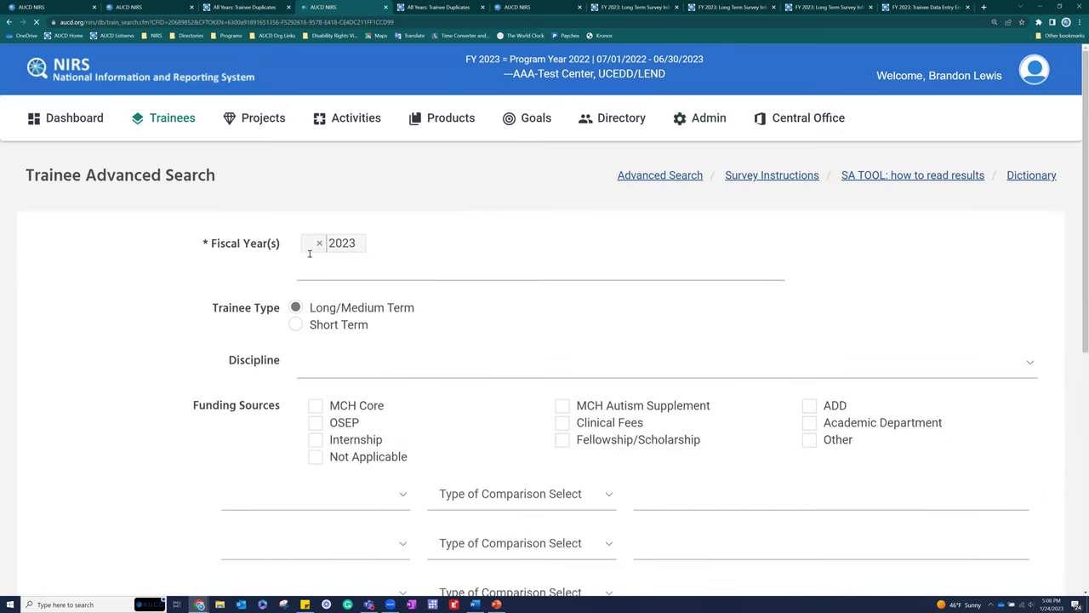